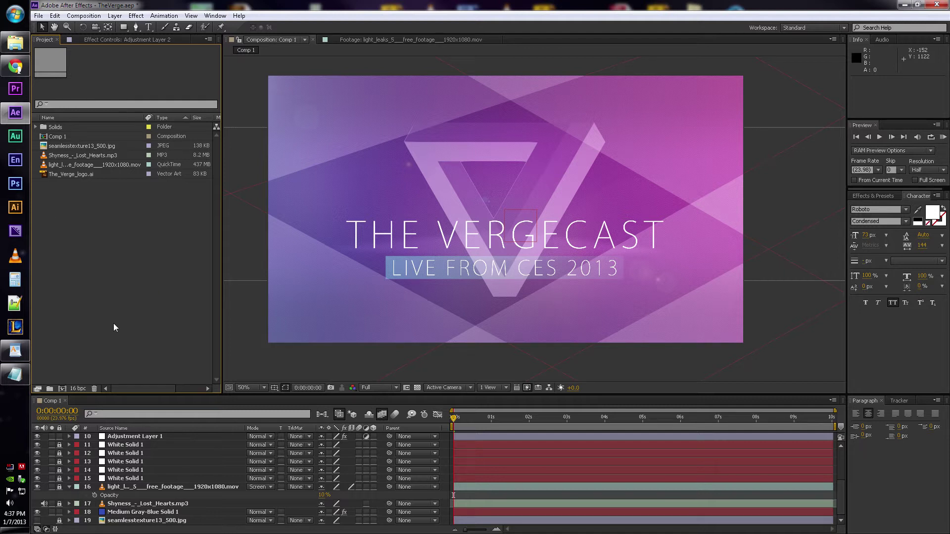
Step: Create a new 1920 × 1080 composition at 23.976 fps with a 12-second duration
{"action": "left_click", "coordinate": [62, 389]}
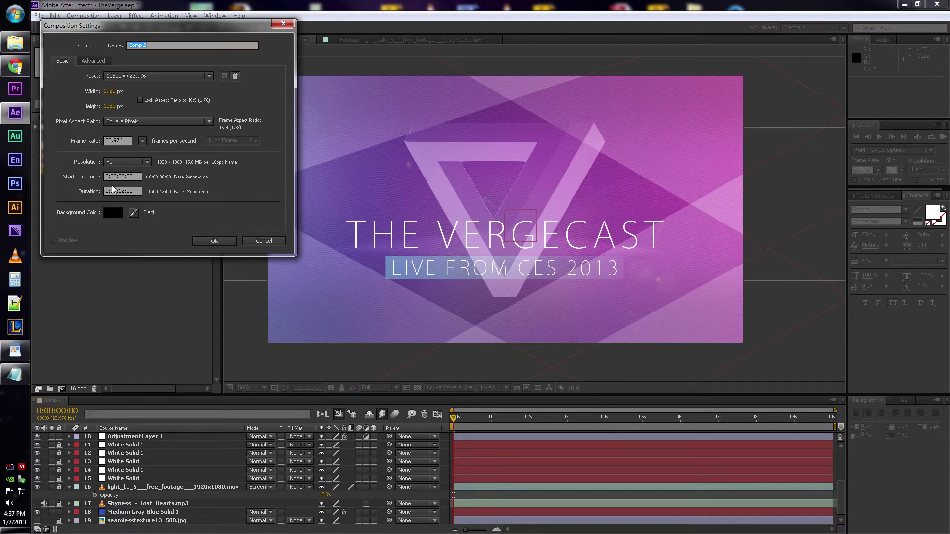
{"action": "left_click", "coordinate": [213, 241]}
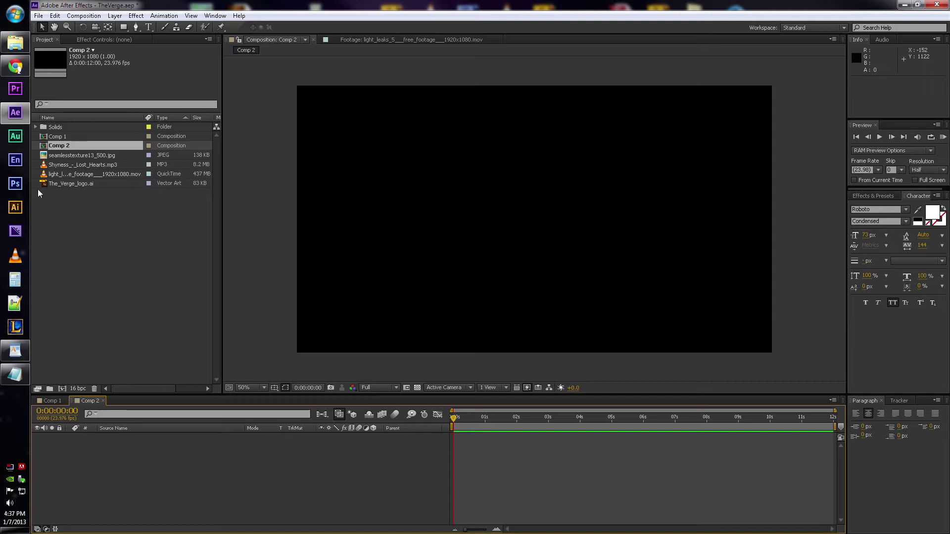
Step: Add a 1920 × 1080 solid layer in medium gray-blue, using the colour code copied from the text notes
{"action": "left_click", "coordinate": [136, 16]}
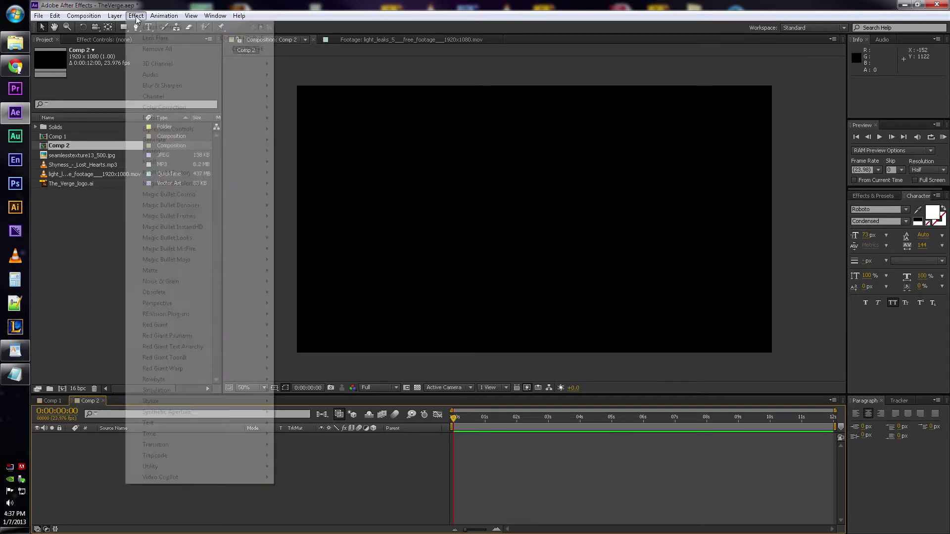
{"action": "mouse_move", "coordinate": [247, 27]}
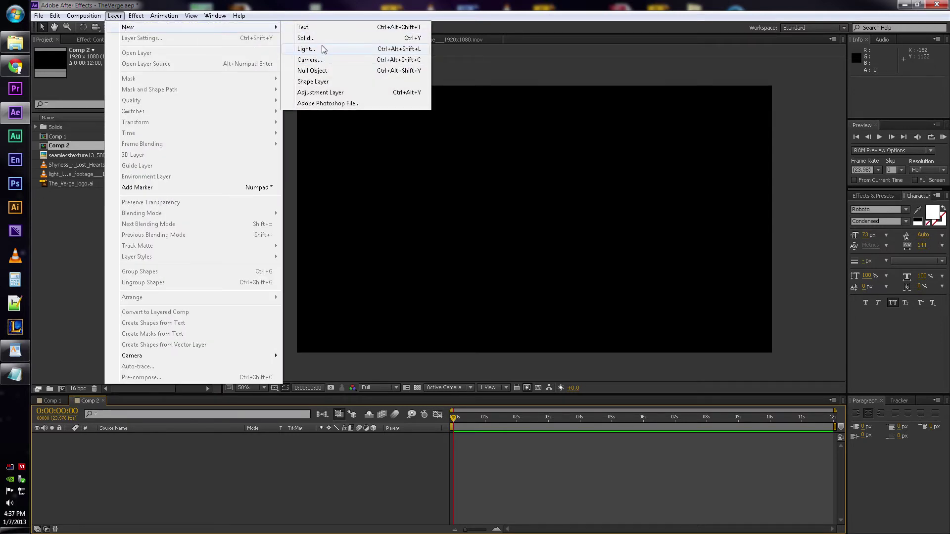
{"action": "left_click", "coordinate": [319, 39]}
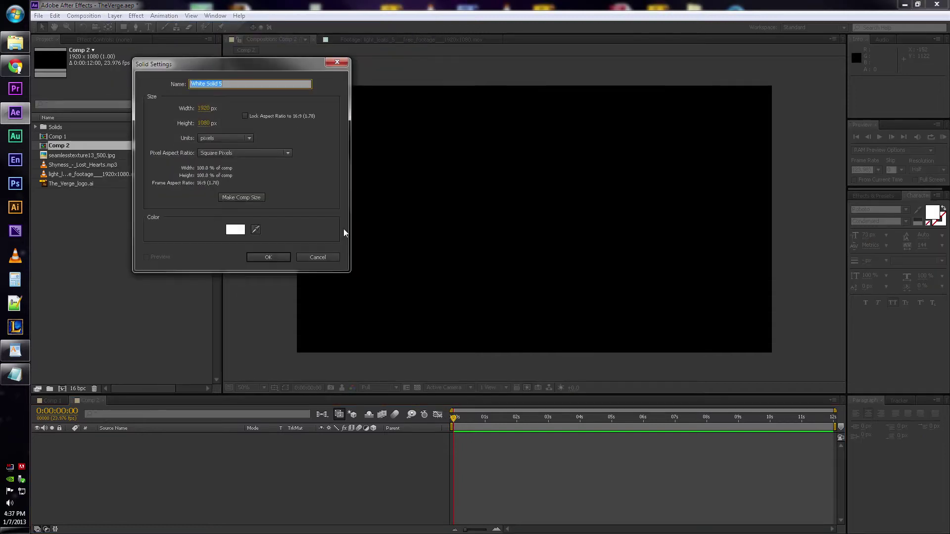
{"action": "left_click", "coordinate": [241, 232]}
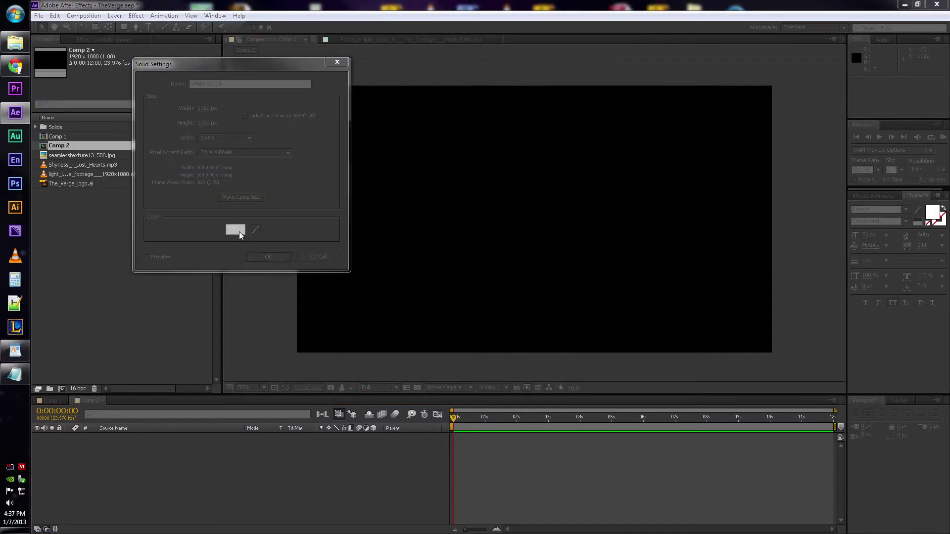
{"action": "left_click", "coordinate": [13, 376]}
{"action": "left_click_drag", "start_coordinate": [305, 159], "coordinate": [278, 160]}
{"action": "key", "text": "ctrl+c"}
{"action": "left_click", "coordinate": [266, 373]}
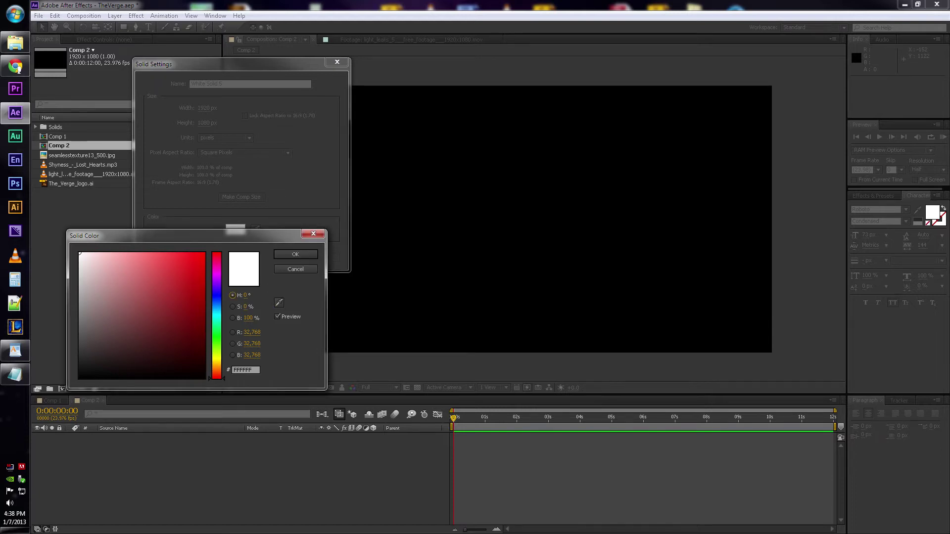
{"action": "key", "text": "ctrl+v"}
{"action": "key", "text": "Return"}
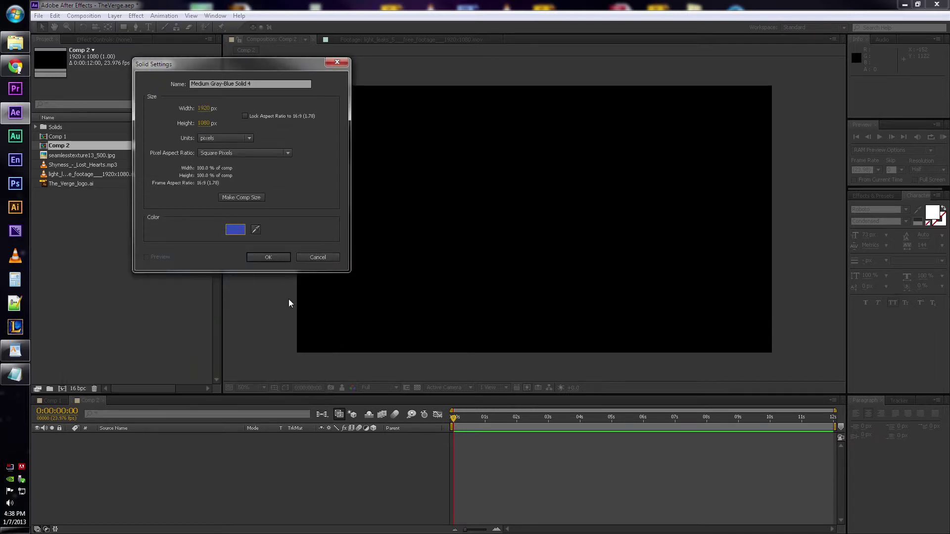
{"action": "left_click", "coordinate": [280, 260]}
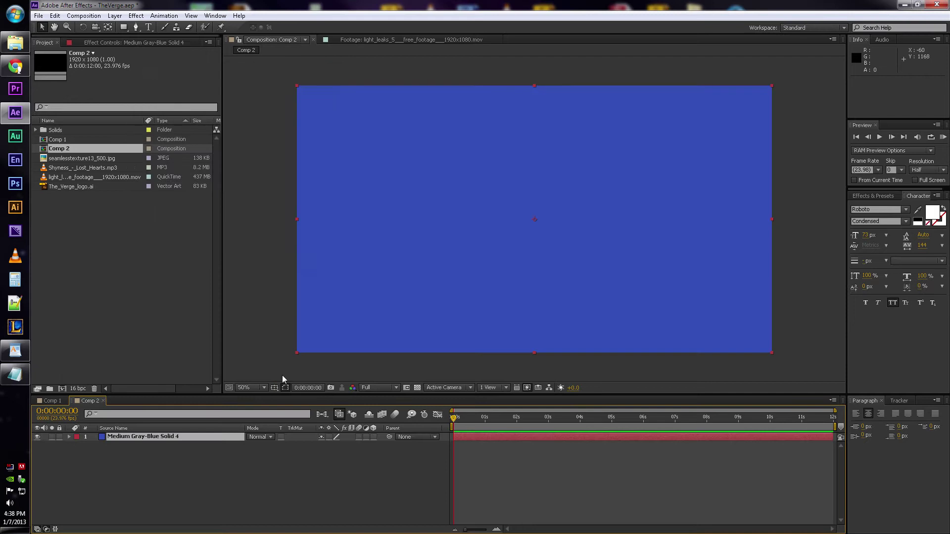
Step: Find the Ramp effect and apply it to the gray-blue solid
{"action": "left_click", "coordinate": [888, 195]}
{"action": "left_click", "coordinate": [881, 207]}
{"action": "type", "text": "ramp"}
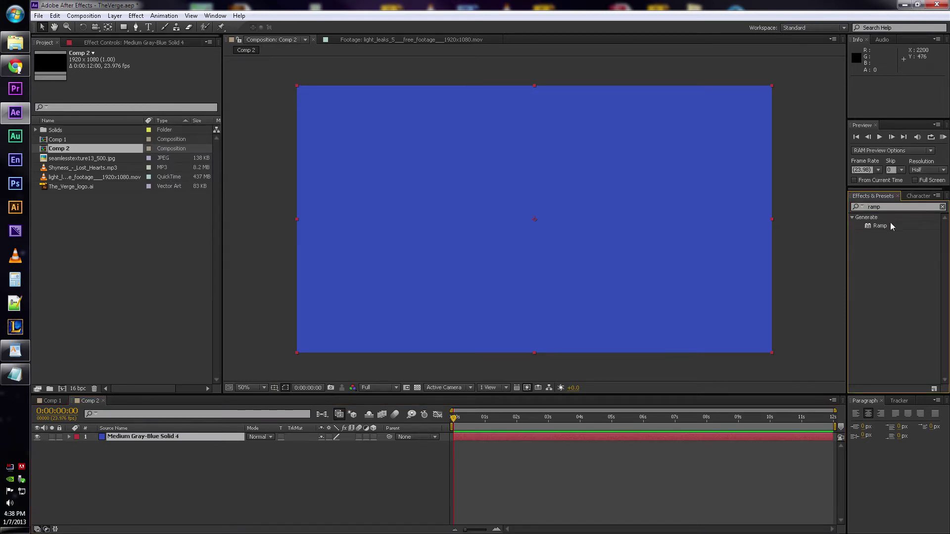
{"action": "left_click_drag", "start_coordinate": [880, 226], "coordinate": [646, 188]}
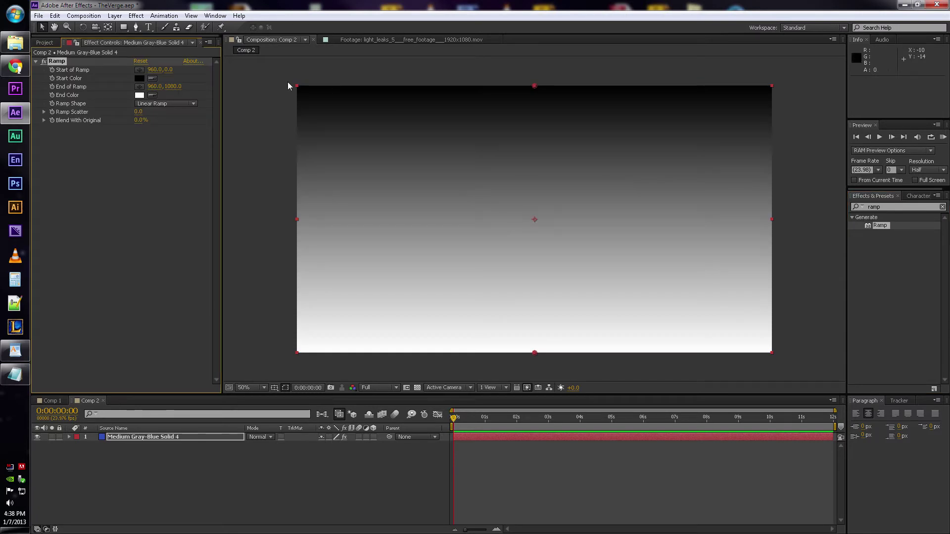
Step: Set the Ramp's end color to B51919, copied from the text notes
{"action": "left_click", "coordinate": [140, 95]}
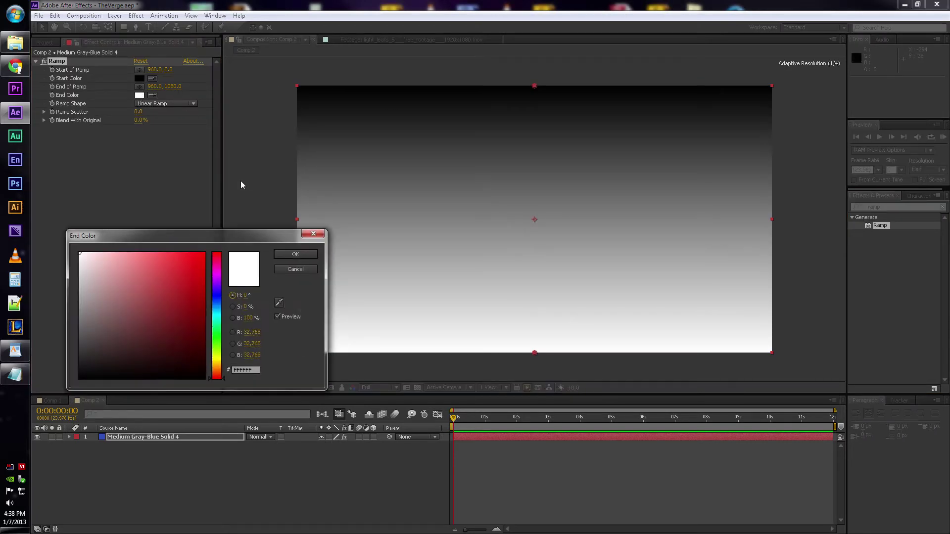
{"action": "key", "text": "alt+Tab"}
{"action": "double_click", "coordinate": [292, 166]}
{"action": "key", "text": "ctrl+c"}
{"action": "left_click", "coordinate": [251, 372]}
{"action": "left_click_drag", "start_coordinate": [233, 369], "coordinate": [320, 381]}
{"action": "key", "text": "ctrl+v"}
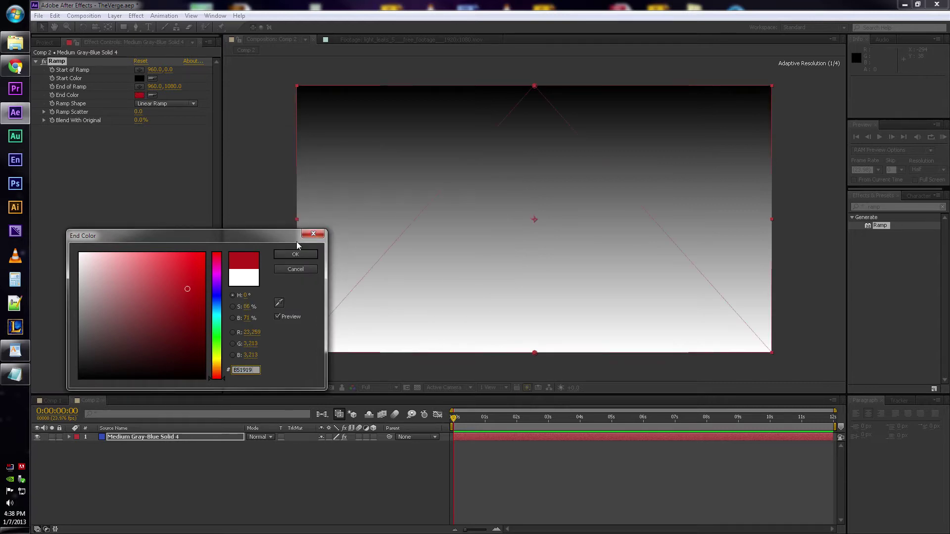
{"action": "left_click", "coordinate": [293, 254]}
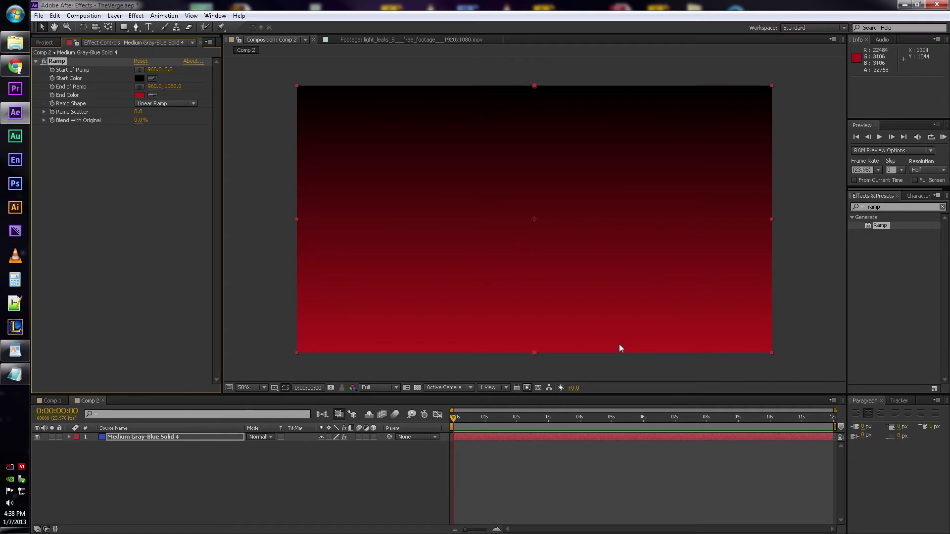
Step: Set the Ramp's start point to 1920, 0 and its end point to 0, 1080 for a diagonal gradient
{"action": "left_click", "coordinate": [154, 69]}
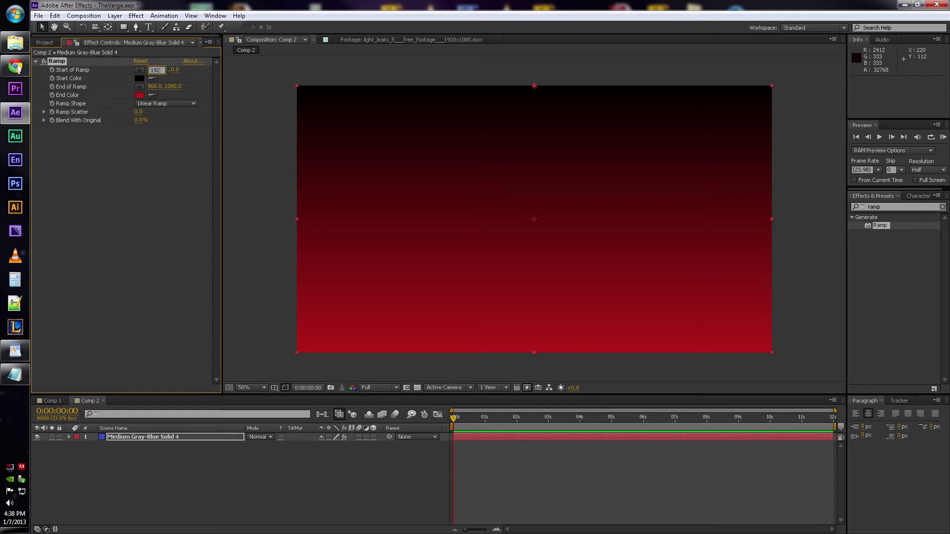
{"action": "key", "text": "Return"}
{"action": "left_click", "coordinate": [157, 86]}
{"action": "type", "text": "0"}
{"action": "key", "text": "Return"}
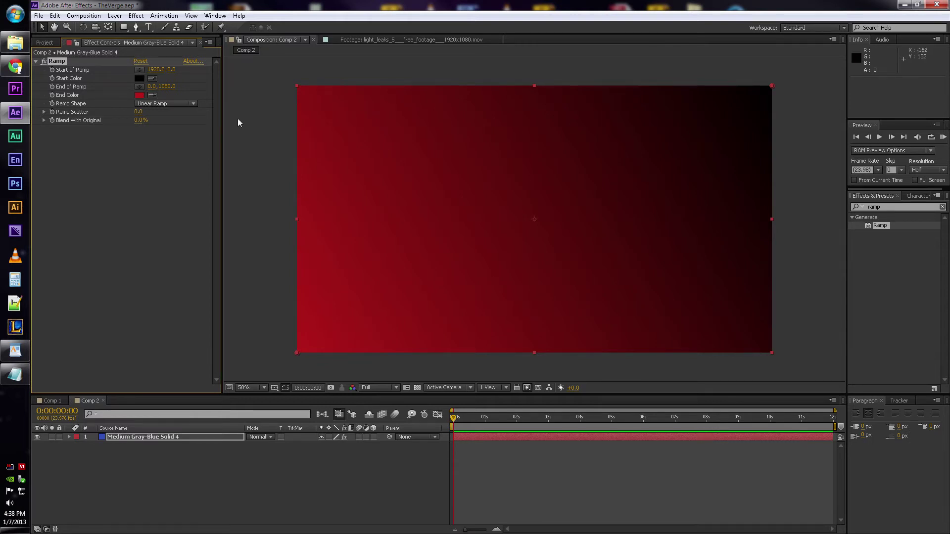
Step: Set the Ramp's Blend With Original to 47%
{"action": "left_click", "coordinate": [140, 120]}
{"action": "type", "text": "47"}
{"action": "key", "text": "Return"}
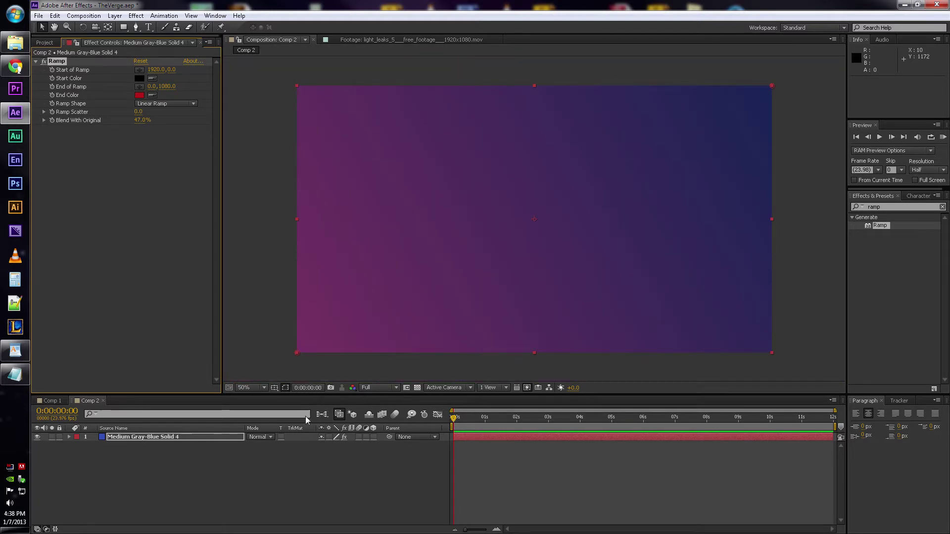
{"action": "left_click", "coordinate": [141, 161]}
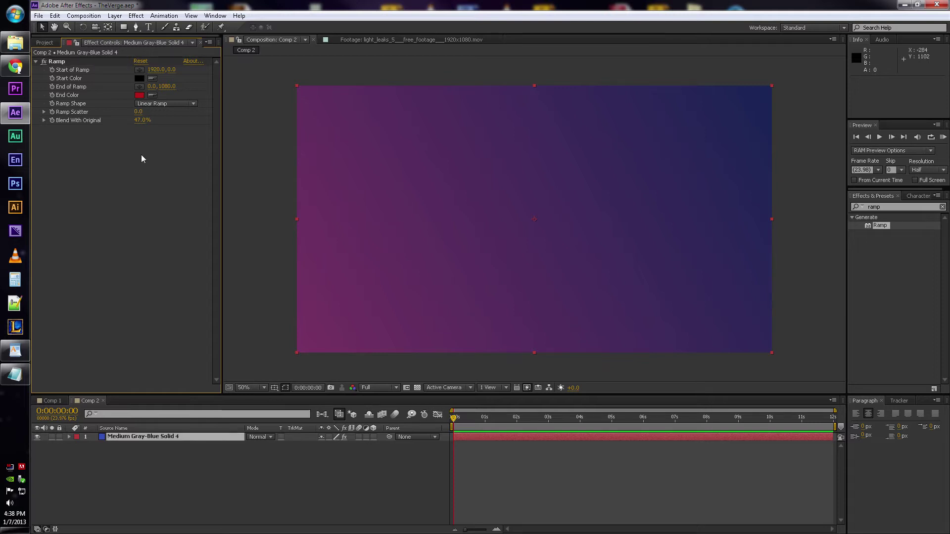
Step: Find the Texturize effect and apply it to the gradient solid
{"action": "left_click_drag", "start_coordinate": [886, 207], "coordinate": [838, 208]}
{"action": "type", "text": "text"}
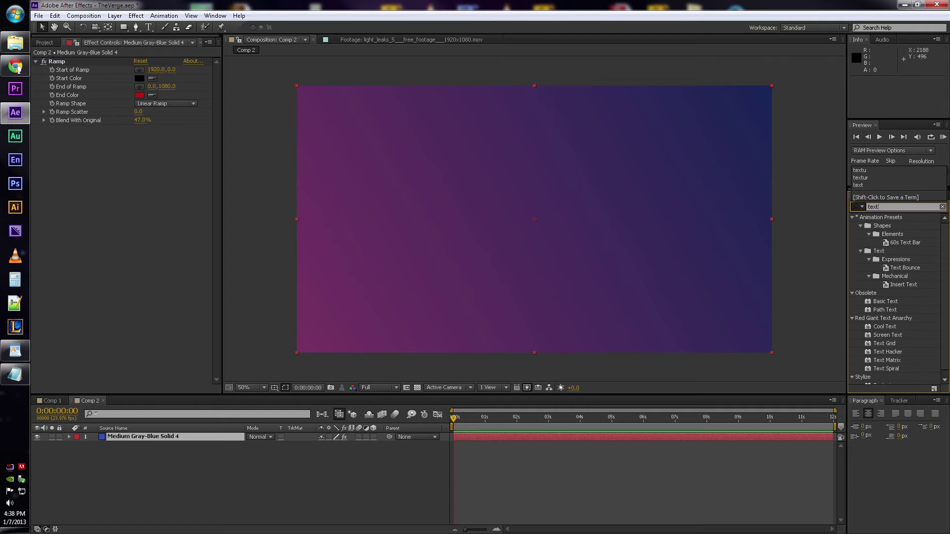
{"action": "type", "text": "ur"}
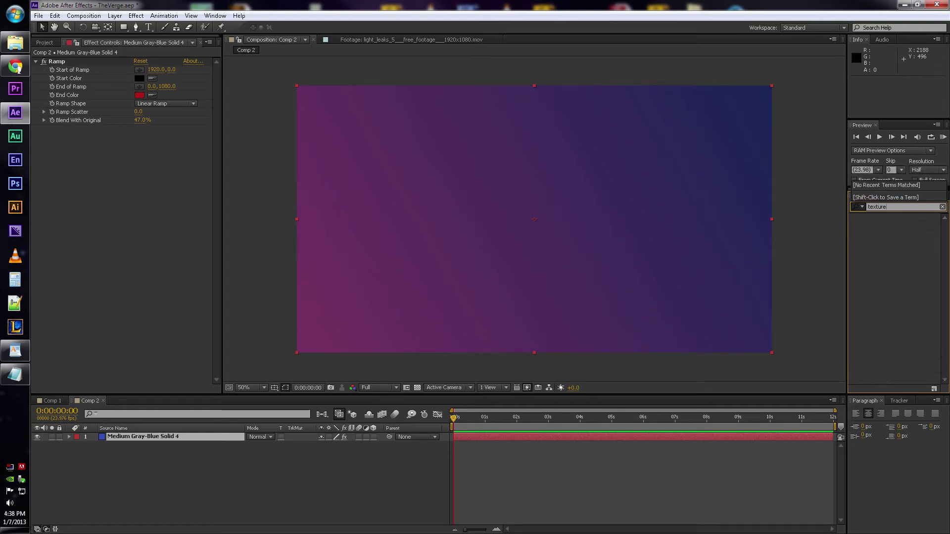
{"action": "left_click_drag", "start_coordinate": [885, 225], "coordinate": [530, 212]}
{"action": "left_click", "coordinate": [195, 245]}
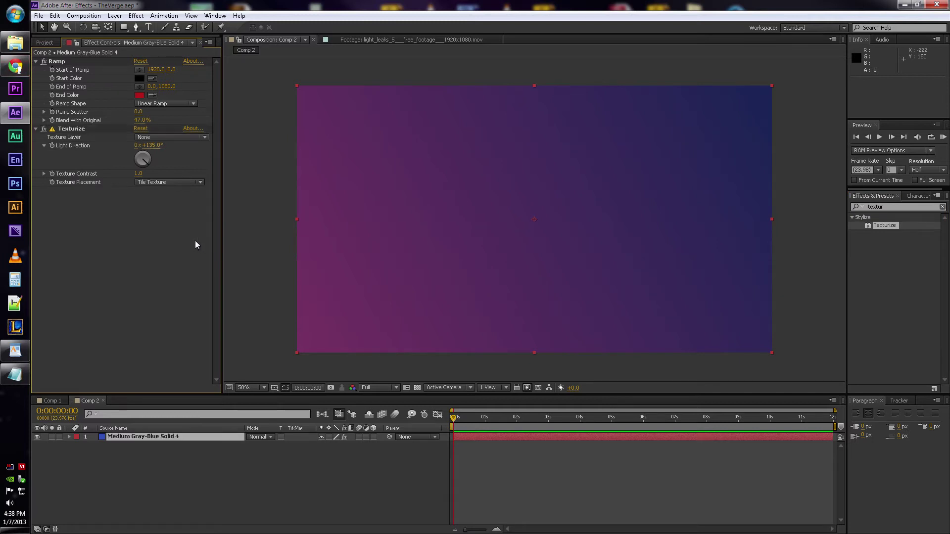
Step: Examine the solid up close with the Texturize and Ramp effects switched off, and again with the gradient on, checking its smoothness
{"action": "left_click", "coordinate": [48, 43]}
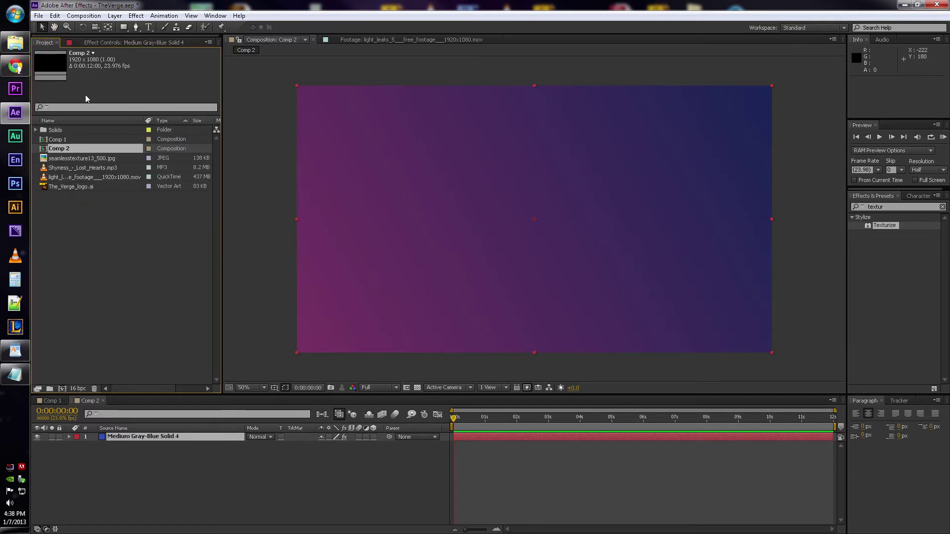
{"action": "left_click", "coordinate": [94, 43]}
{"action": "left_click", "coordinate": [78, 131]}
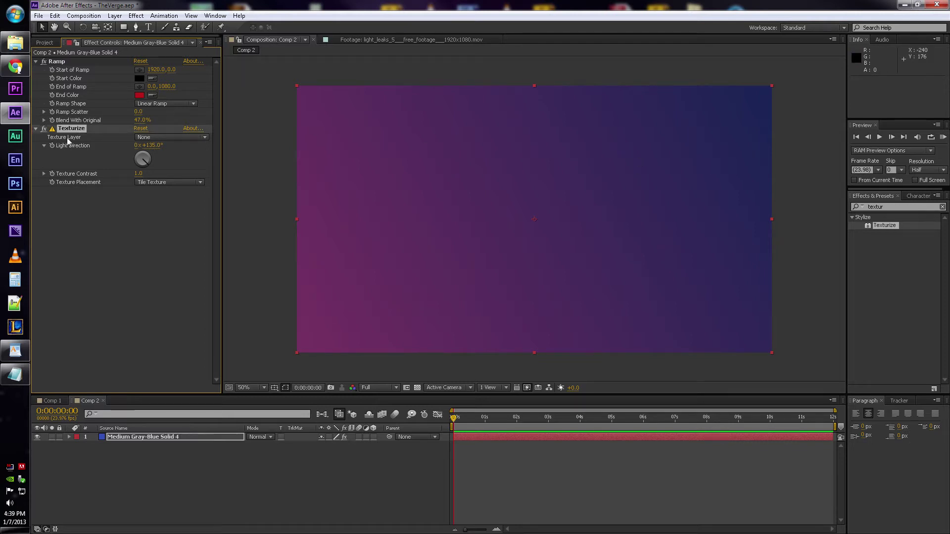
{"action": "left_click", "coordinate": [44, 129]}
{"action": "left_click", "coordinate": [42, 61]}
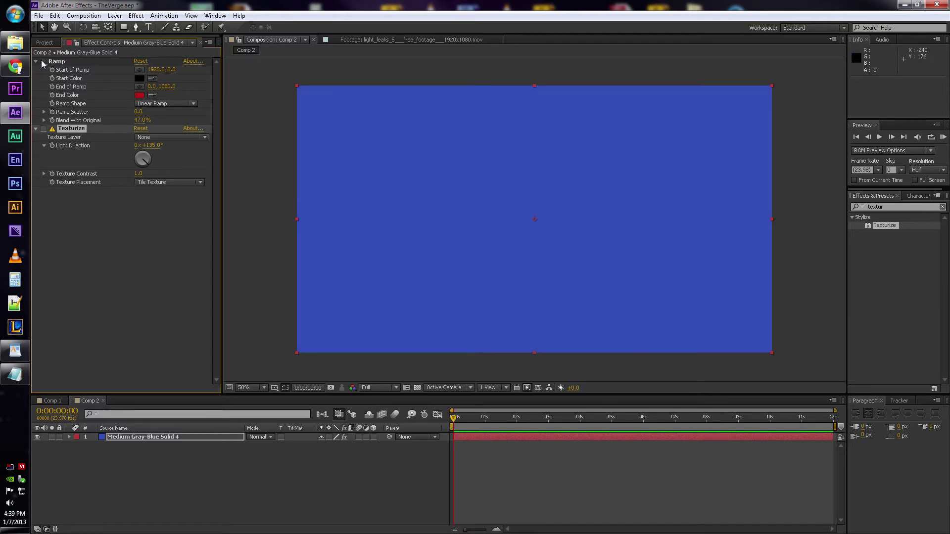
{"action": "key", "text": "period"}
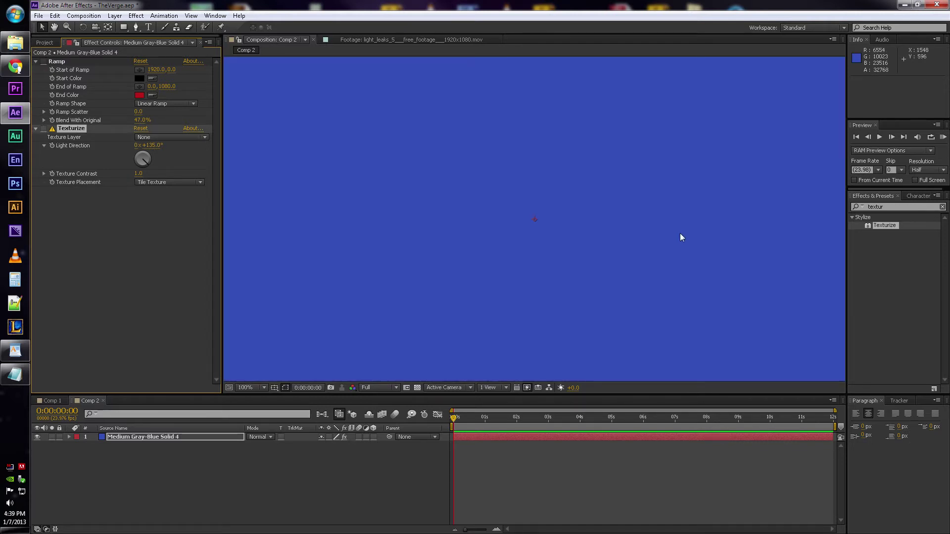
{"action": "left_click", "coordinate": [44, 60]}
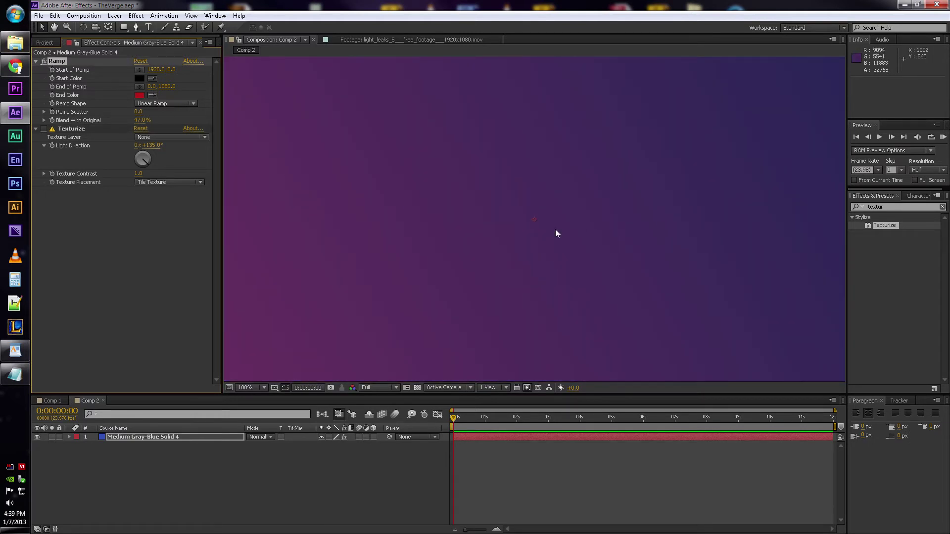
{"action": "key", "text": "period"}
{"action": "key", "text": "comma"}
{"action": "key", "text": "comma"}
{"action": "key", "text": "period"}
Step: Add seamlesstexture13_500.jpg to the composition beneath the solid, then hide and lock the texture layer
{"action": "left_click", "coordinate": [50, 42]}
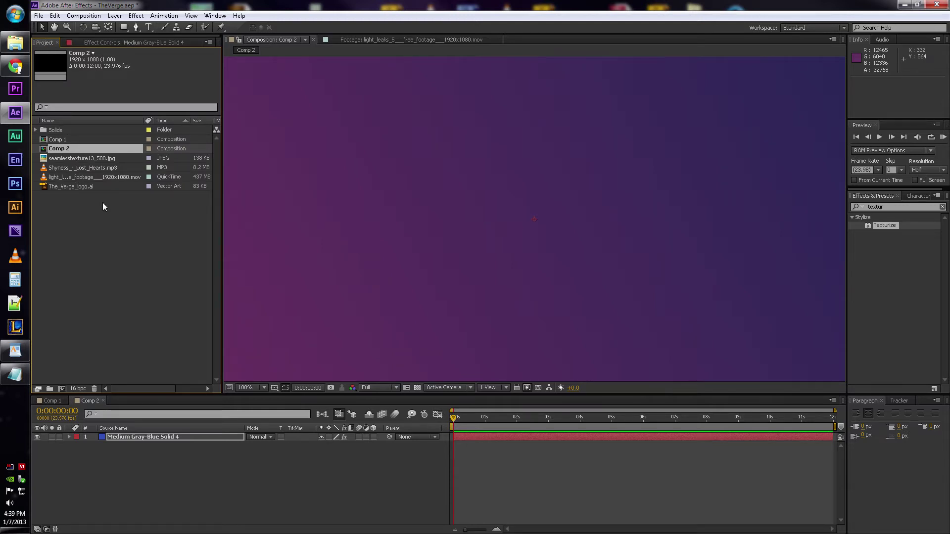
{"action": "left_click_drag", "start_coordinate": [77, 158], "coordinate": [127, 445]}
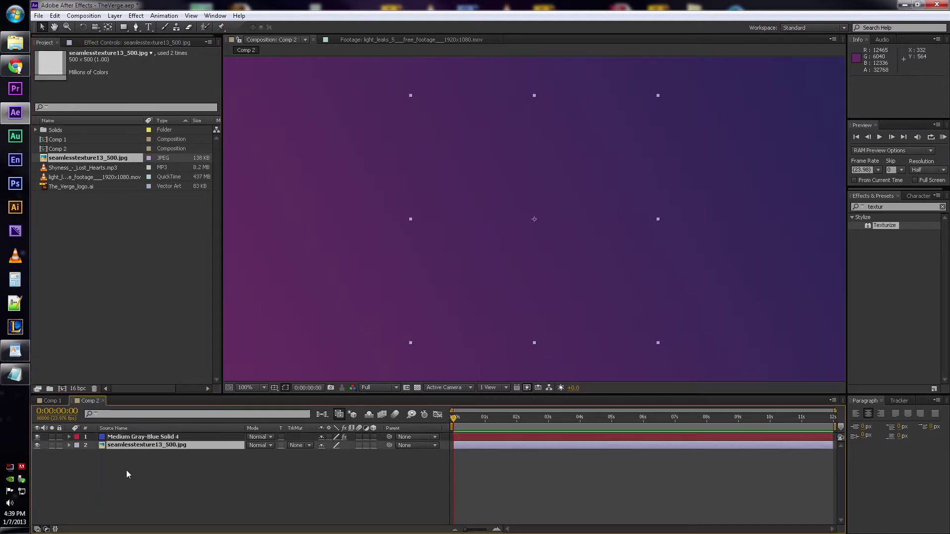
{"action": "left_click", "coordinate": [38, 445]}
{"action": "left_click", "coordinate": [85, 438]}
{"action": "left_click", "coordinate": [59, 445]}
Step: Set the solid's Texturize effect to use seamlesstexture13_500.jpg as its texture layer, with a Texture Contrast of 0.8
{"action": "left_click", "coordinate": [143, 430]}
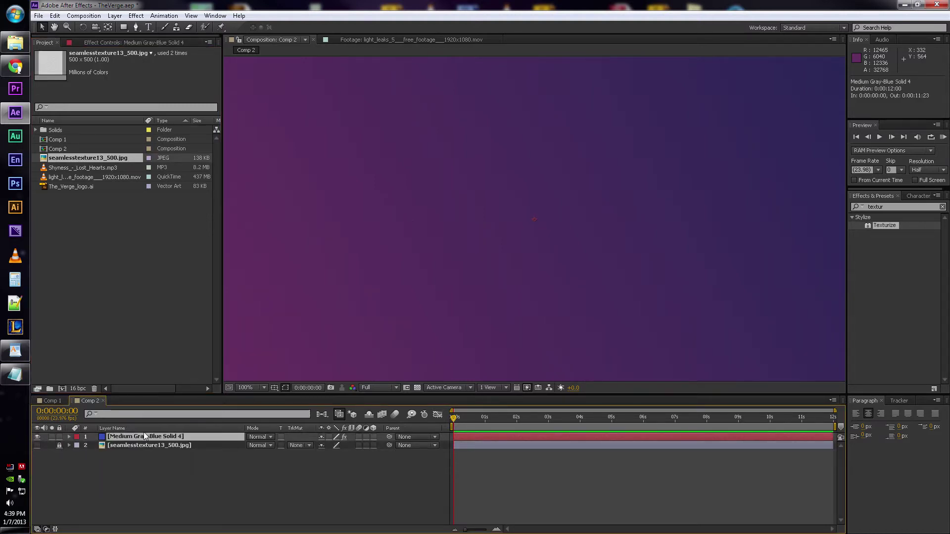
{"action": "left_click", "coordinate": [103, 43]}
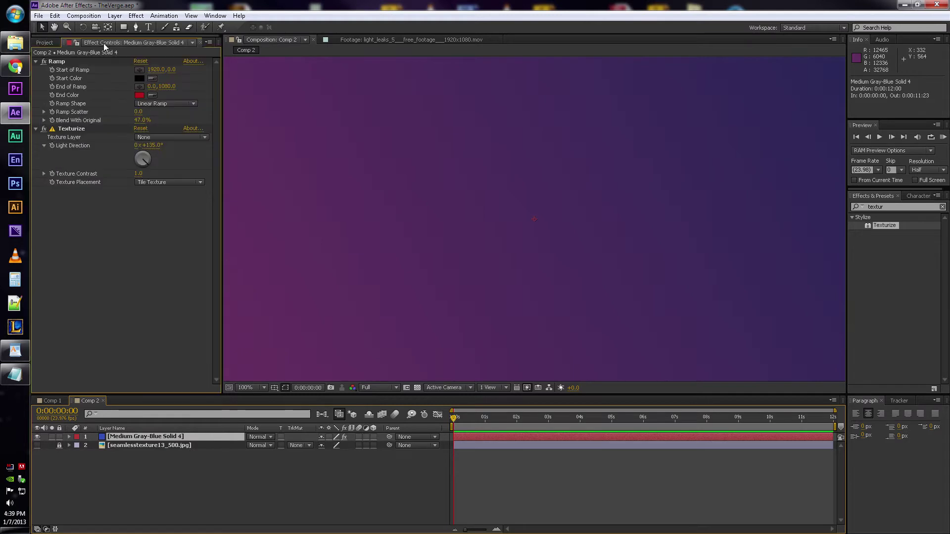
{"action": "left_click", "coordinate": [168, 137]}
{"action": "left_click", "coordinate": [174, 173]}
{"action": "left_click", "coordinate": [139, 174]}
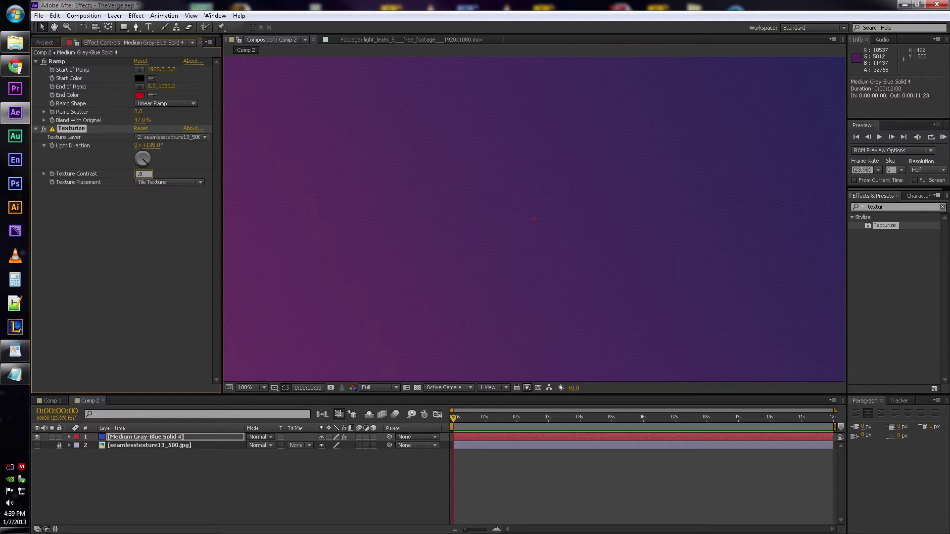
{"action": "key", "text": "Return"}
{"action": "key", "text": "comma"}
{"action": "key", "text": "period"}
{"action": "key", "text": "comma"}
{"action": "key", "text": "comma"}
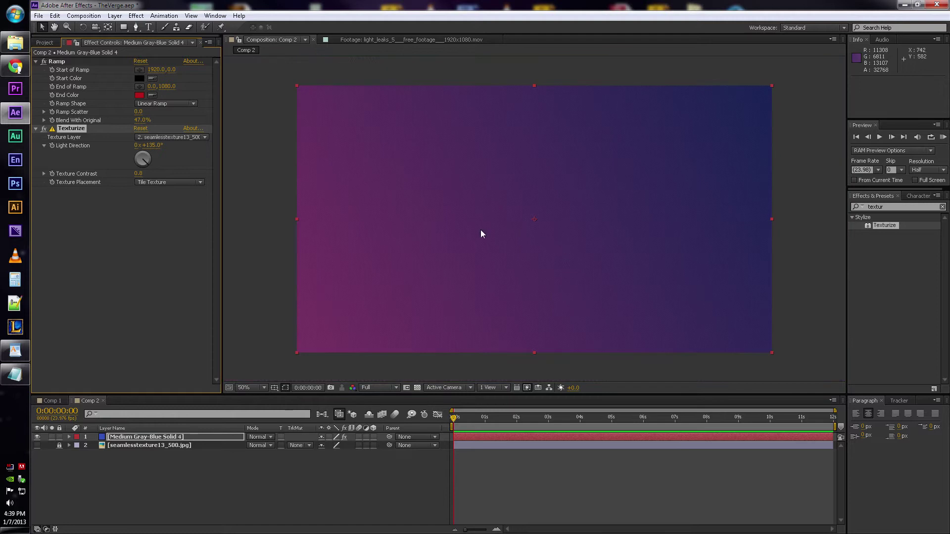
Step: Lock the gray-blue gradient solid layer and leave no layer selected
{"action": "left_click", "coordinate": [236, 170]}
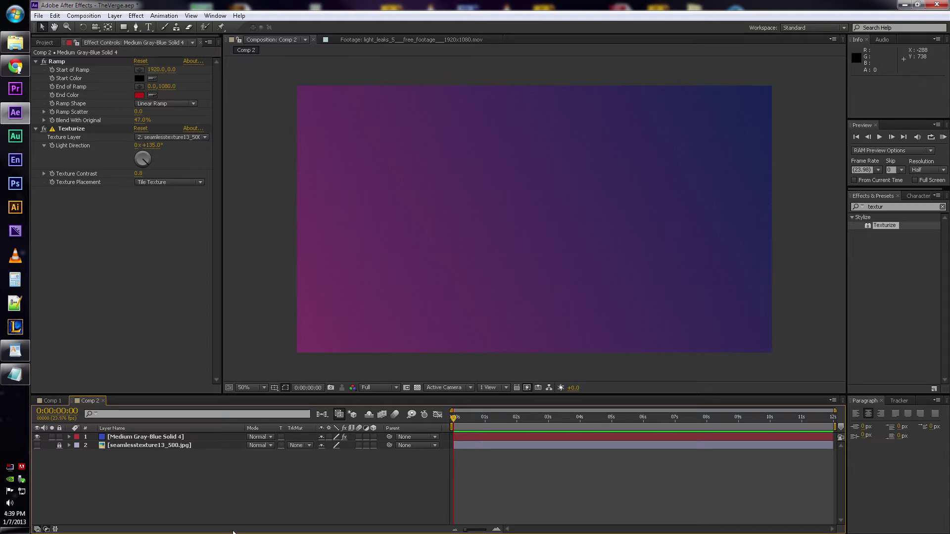
{"action": "left_click", "coordinate": [60, 437]}
{"action": "left_click", "coordinate": [416, 281]}
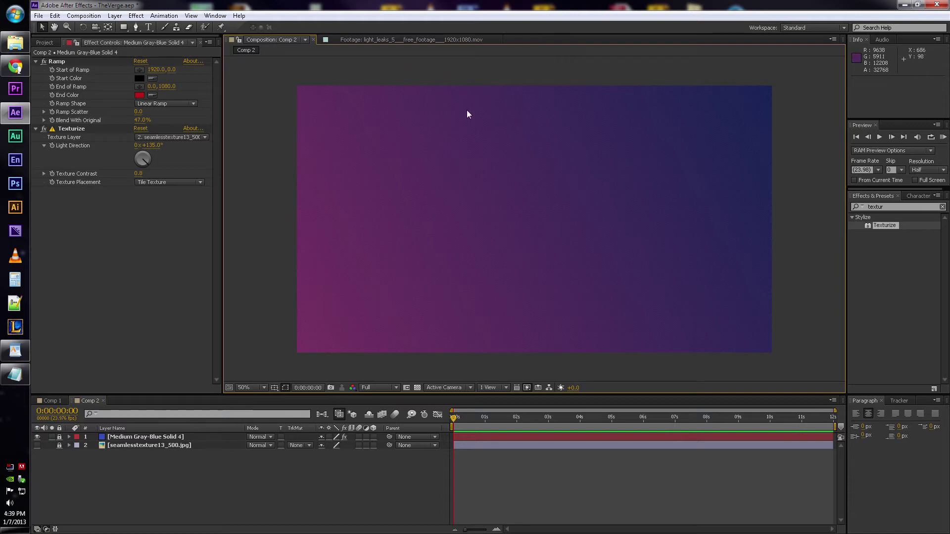
Step: Create a white solid at the composition size, 1920 by 1080 px, above the gradient layer
{"action": "left_click", "coordinate": [115, 15]}
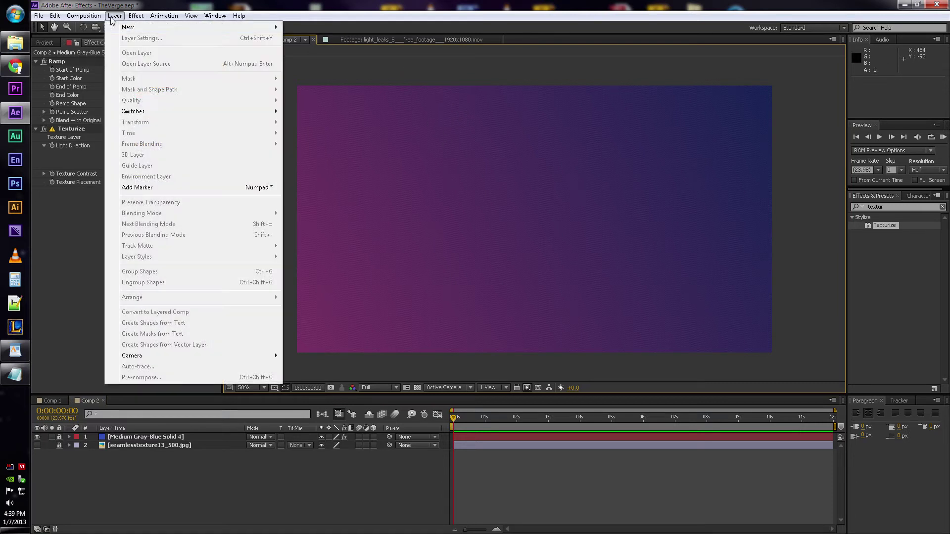
{"action": "mouse_move", "coordinate": [198, 27]}
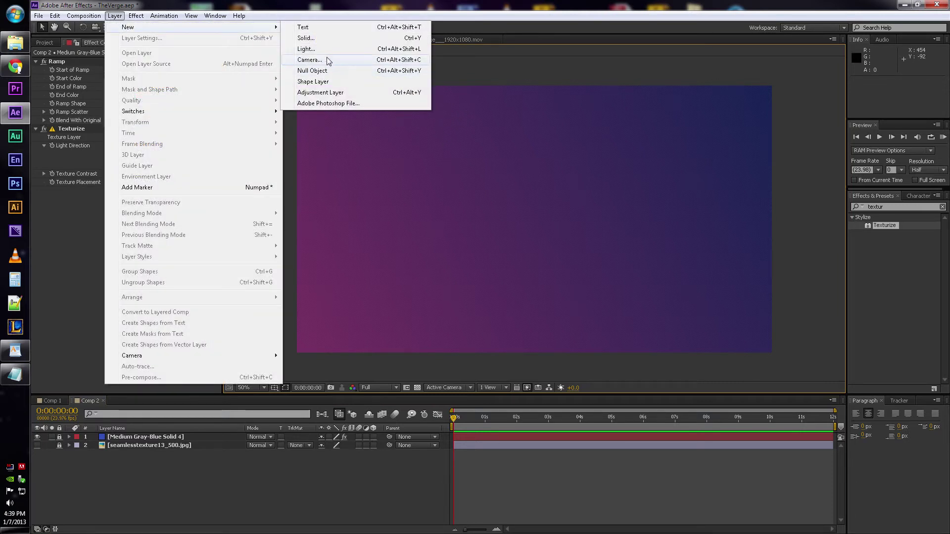
{"action": "left_click", "coordinate": [321, 36]}
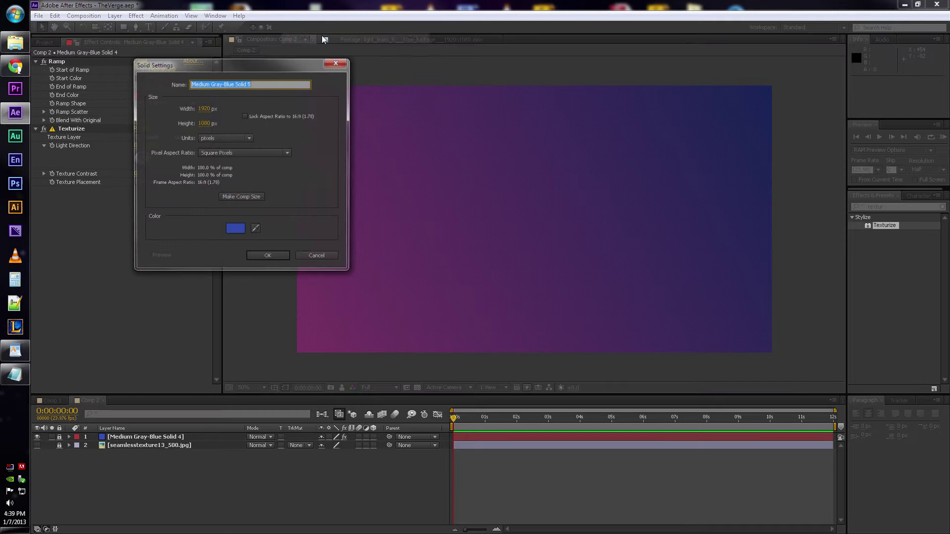
{"action": "left_click", "coordinate": [235, 230]}
{"action": "left_click", "coordinate": [287, 254]}
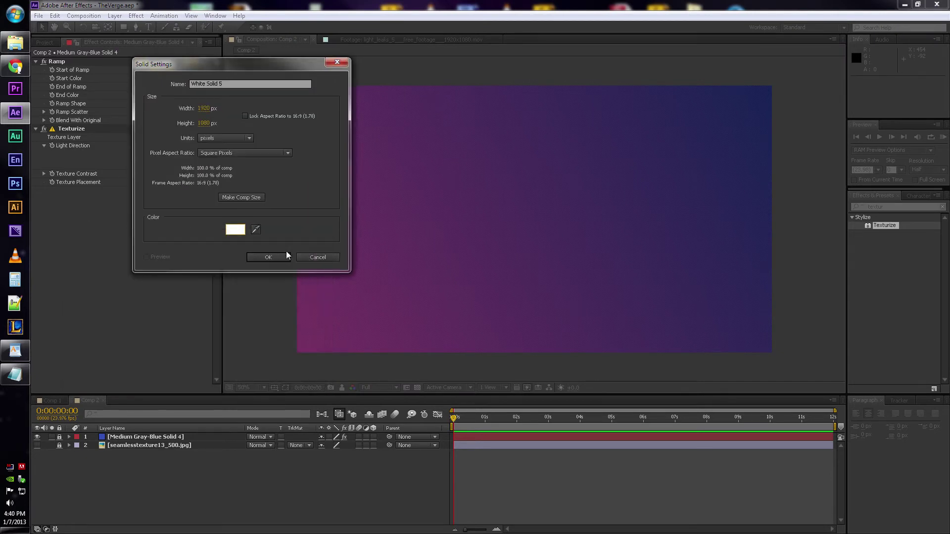
{"action": "left_click", "coordinate": [280, 256]}
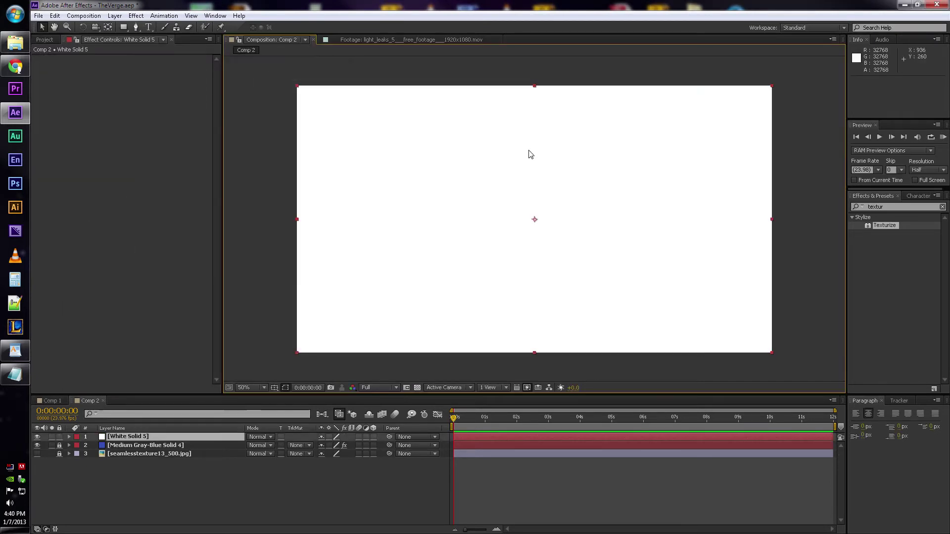
Step: Scale the white solid into a wide horizontal band, about 145% wide and 56% high
{"action": "left_click_drag", "start_coordinate": [534, 87], "coordinate": [534, 138]}
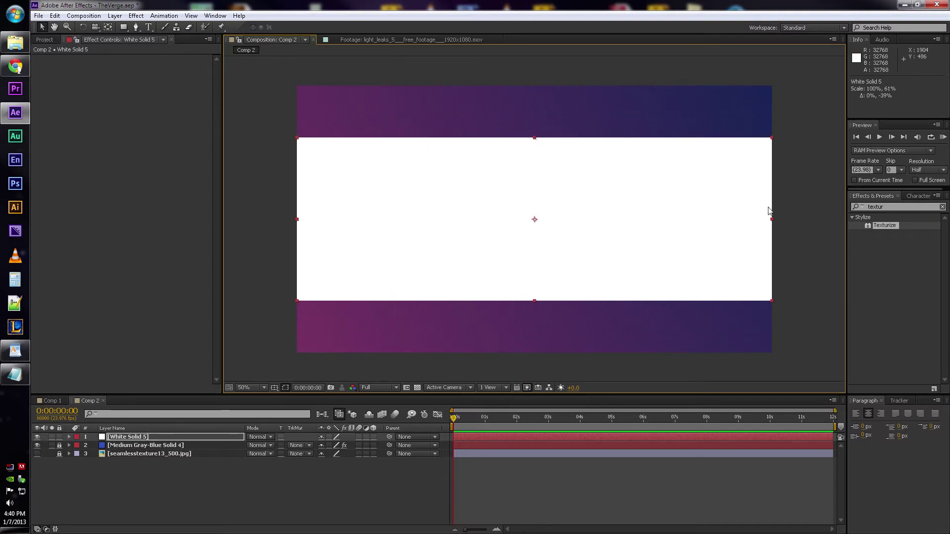
{"action": "left_click_drag", "start_coordinate": [771, 219], "coordinate": [845, 217]}
{"action": "left_click_drag", "start_coordinate": [535, 139], "coordinate": [534, 145]}
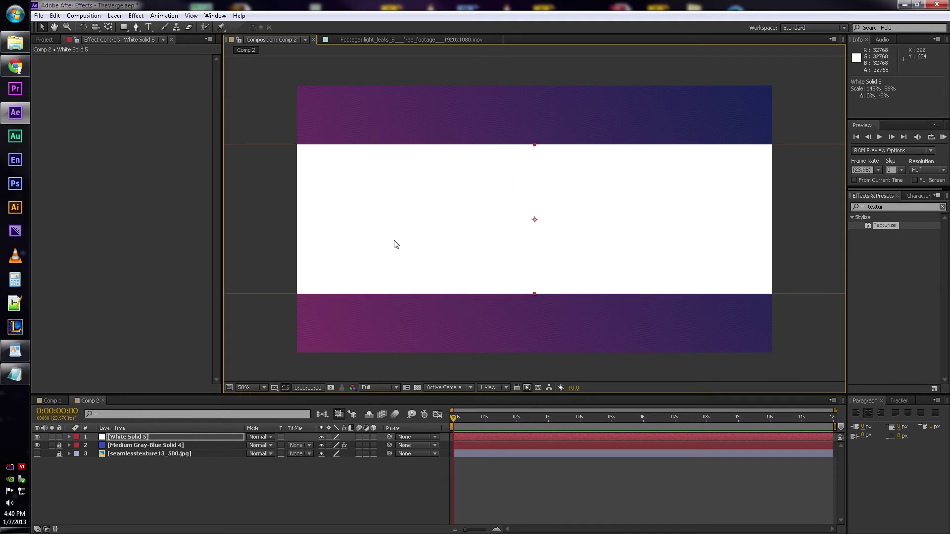
Step: Set the white band's opacity to 10%
{"action": "key", "text": "t"}
{"action": "left_click", "coordinate": [326, 445]}
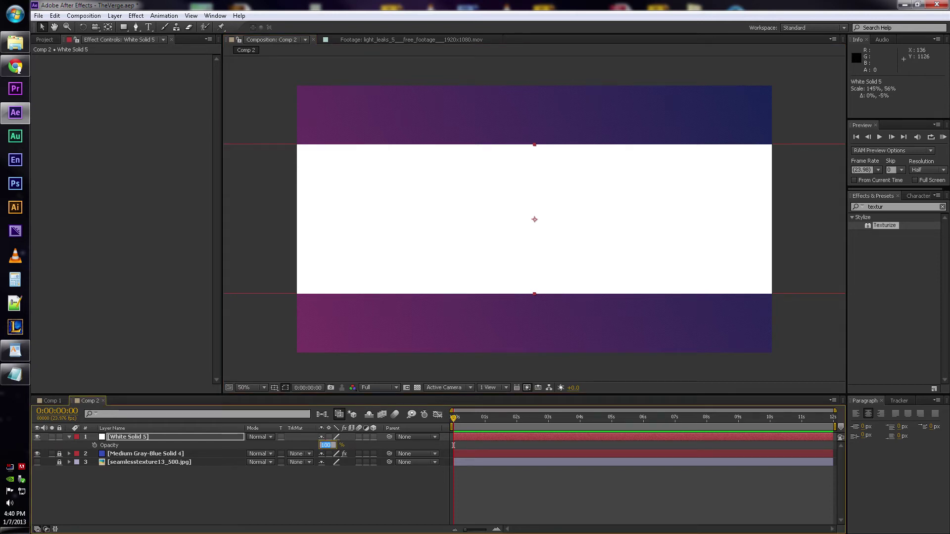
{"action": "type", "text": "10"}
{"action": "key", "text": "Return"}
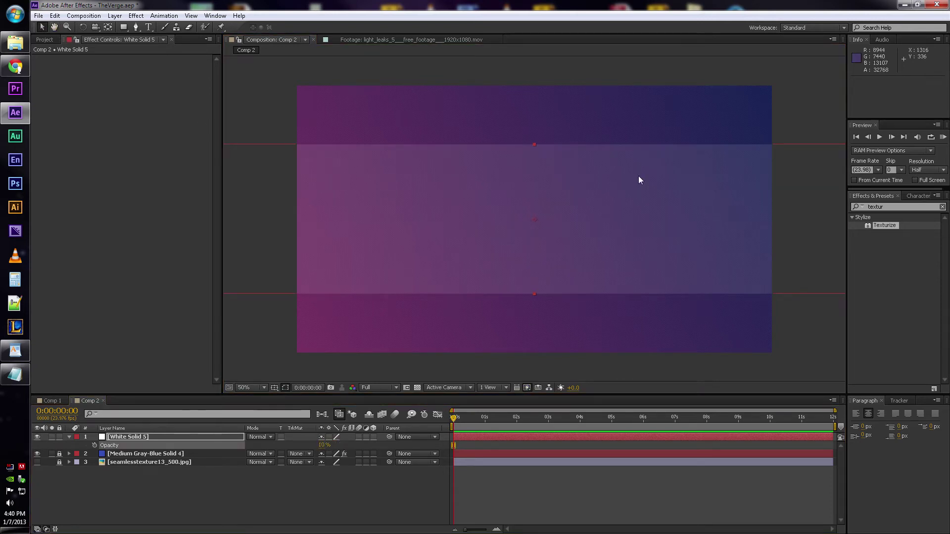
Step: Rotate the white band to -22° and move it over the canvas's upper-left corner
{"action": "key", "text": "r"}
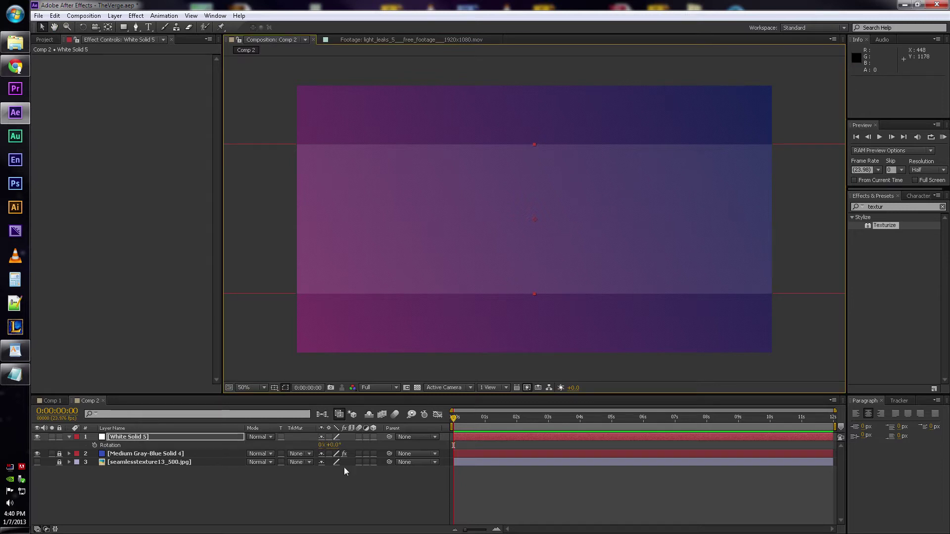
{"action": "left_click_drag", "start_coordinate": [335, 445], "coordinate": [324, 445]}
{"action": "left_click_drag", "start_coordinate": [560, 271], "coordinate": [426, 136]}
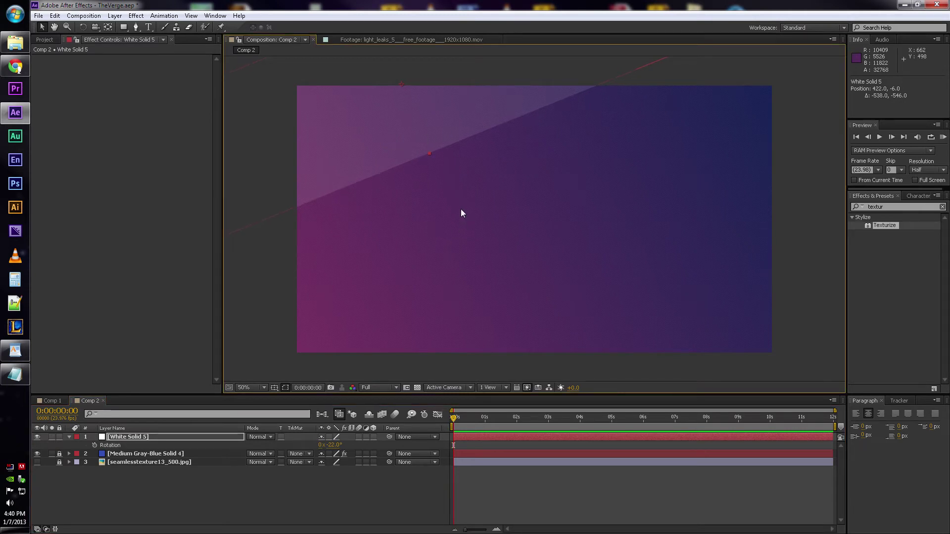
Step: Thicken the white band slightly and reposition it over the canvas's upper-left corner, at about 506, -42
{"action": "key", "text": "comma"}
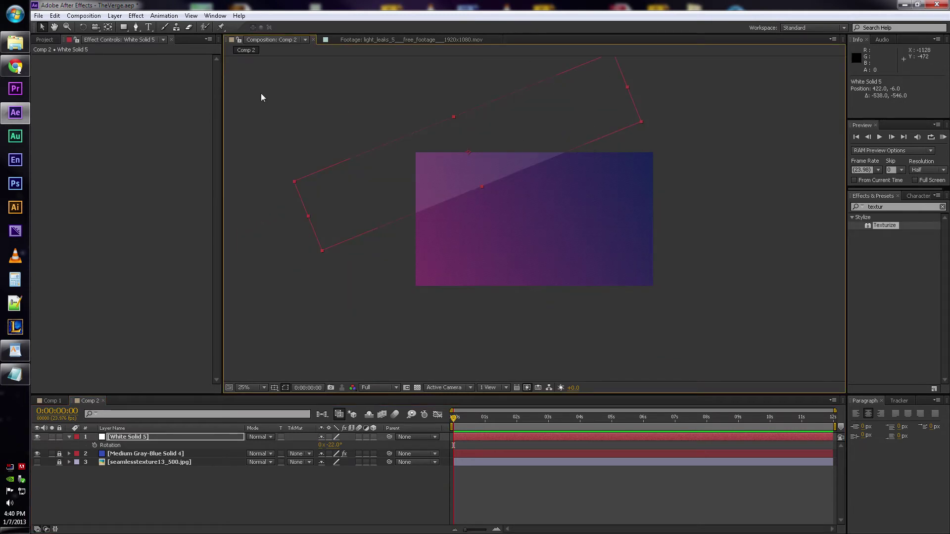
{"action": "left_click_drag", "start_coordinate": [454, 116], "coordinate": [452, 110]}
{"action": "left_click_drag", "start_coordinate": [450, 158], "coordinate": [457, 159]}
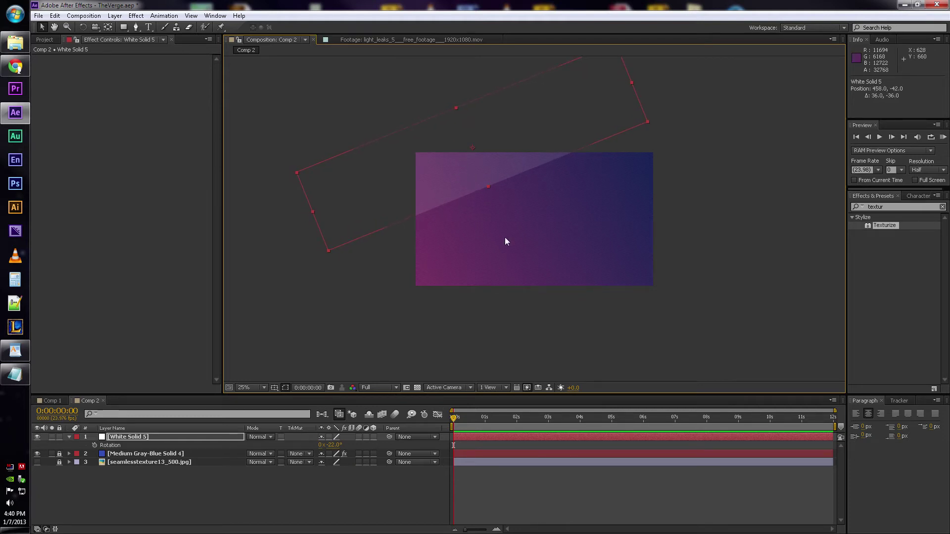
{"action": "left_click_drag", "start_coordinate": [470, 200], "coordinate": [493, 217]}
{"action": "left_click_drag", "start_coordinate": [431, 176], "coordinate": [413, 158]}
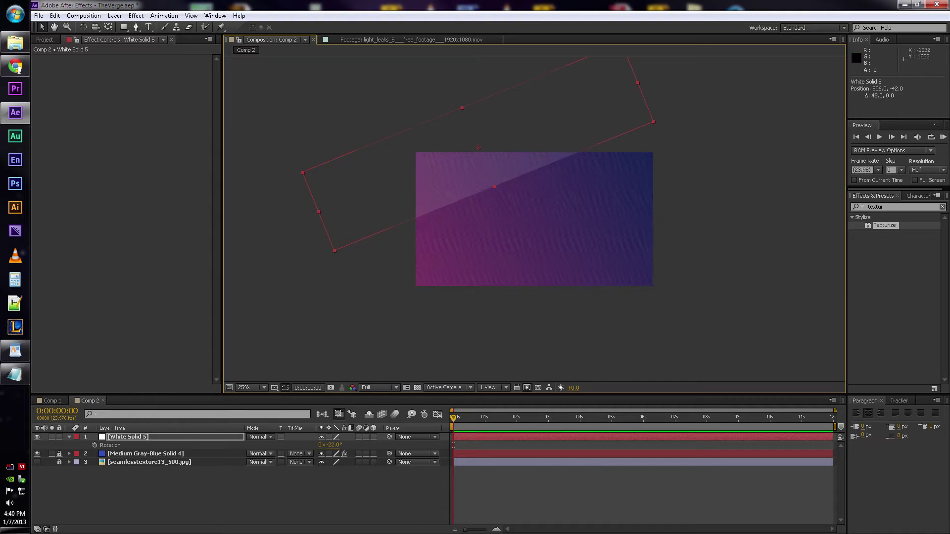
Step: Duplicate the white band and place the copy across the canvas's lower-right corner, at about 1490, 1218
{"action": "left_click", "coordinate": [123, 435]}
{"action": "key", "text": "ctrl+d"}
{"action": "left_click_drag", "start_coordinate": [397, 191], "coordinate": [618, 303]}
{"action": "left_click_drag", "start_coordinate": [511, 333], "coordinate": [519, 336]}
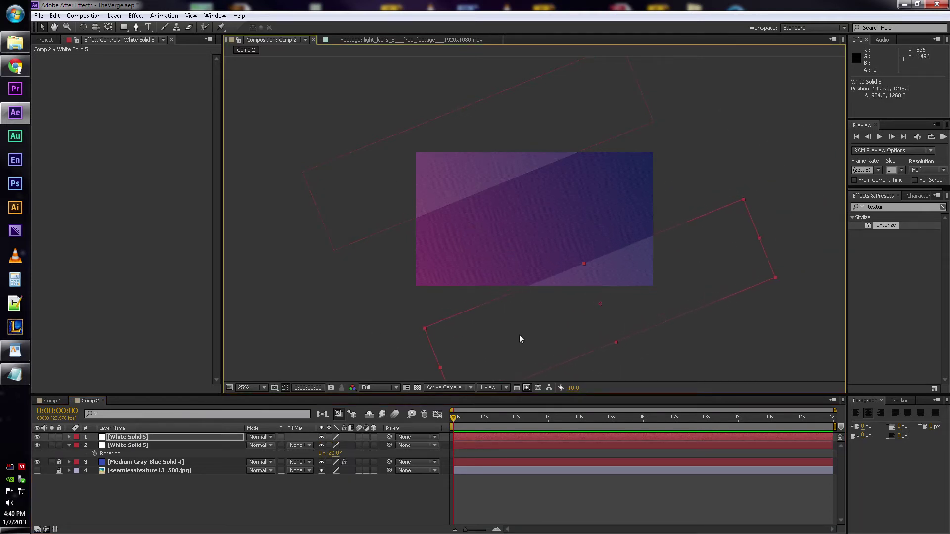
Step: Add a third band and stagger the two lower-right bands, placing them at about 1378, 1182 and 1622, 1266
{"action": "key", "text": "ctrl+v"}
{"action": "left_click_drag", "start_coordinate": [509, 154], "coordinate": [657, 317]}
{"action": "left_click_drag", "start_coordinate": [635, 254], "coordinate": [620, 250]}
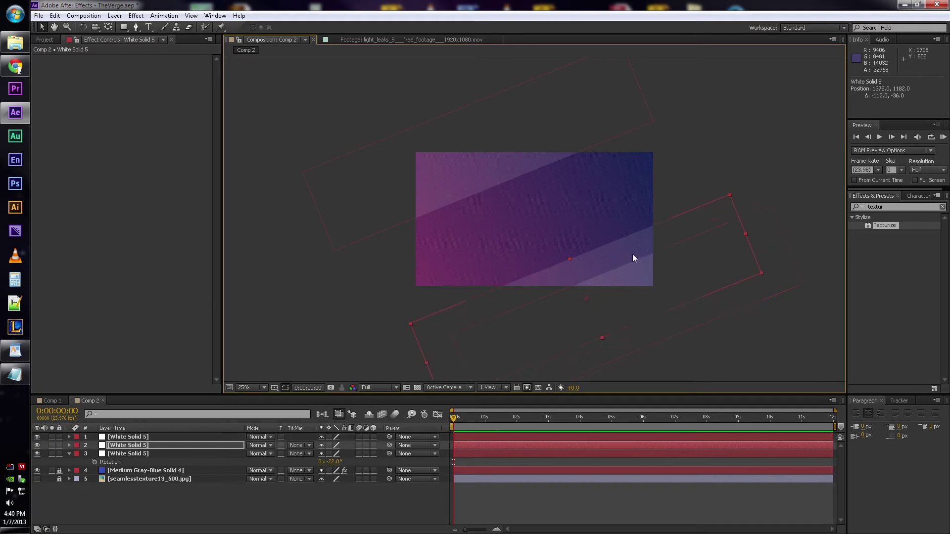
{"action": "left_click", "coordinate": [754, 292]}
{"action": "left_click_drag", "start_coordinate": [749, 295], "coordinate": [735, 293]}
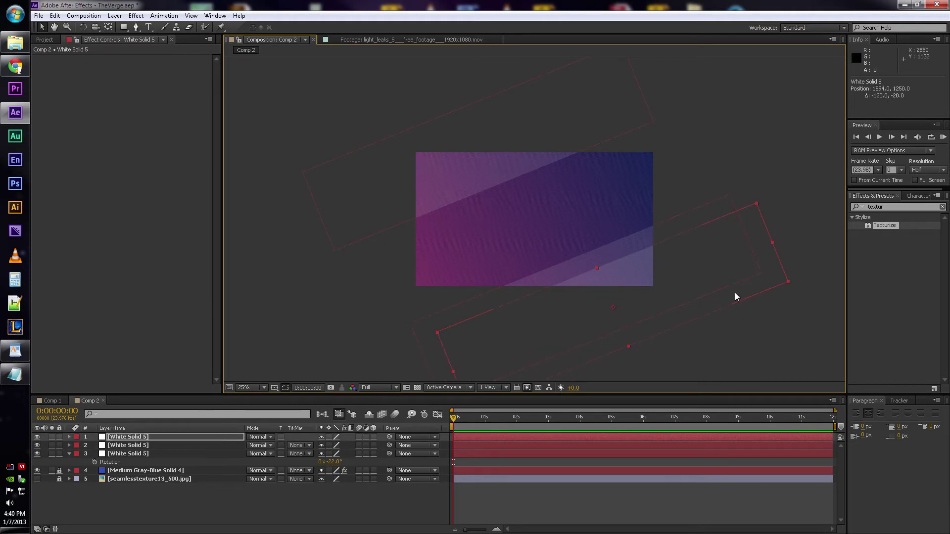
{"action": "left_click_drag", "start_coordinate": [600, 293], "coordinate": [604, 295]}
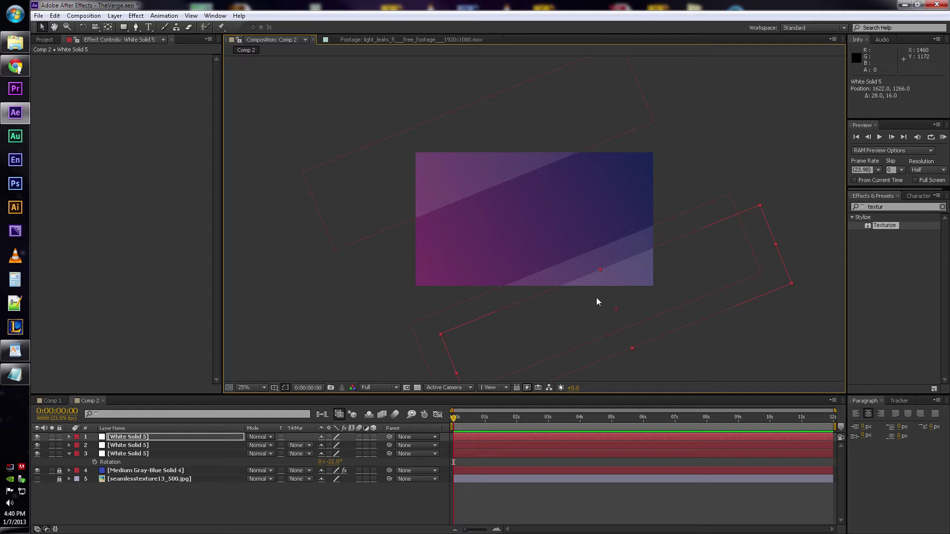
Step: Add a fourth white band, rotate it to -143° and place it across the canvas's upper-right corner at about 1690, 34
{"action": "left_click", "coordinate": [154, 437]}
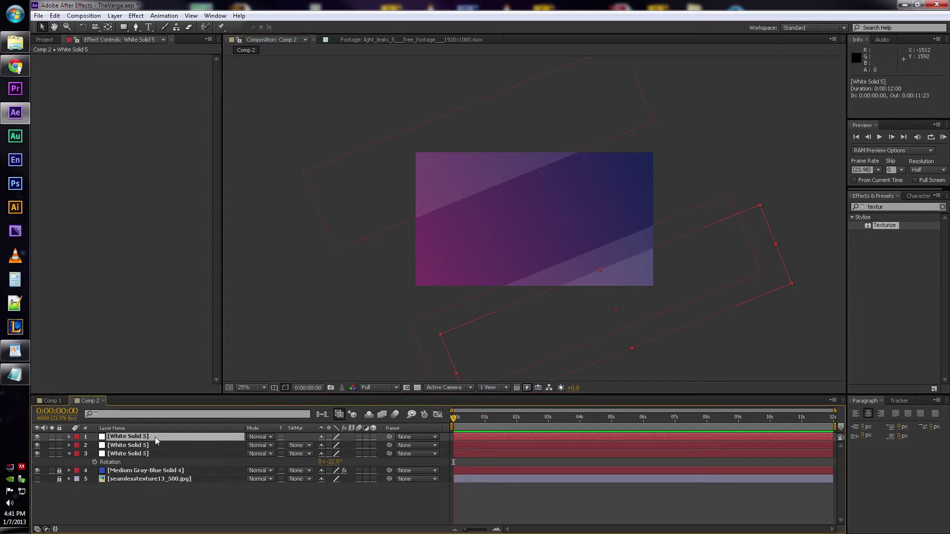
{"action": "key", "text": "ctrl+v"}
{"action": "left_click_drag", "start_coordinate": [671, 294], "coordinate": [632, 199]}
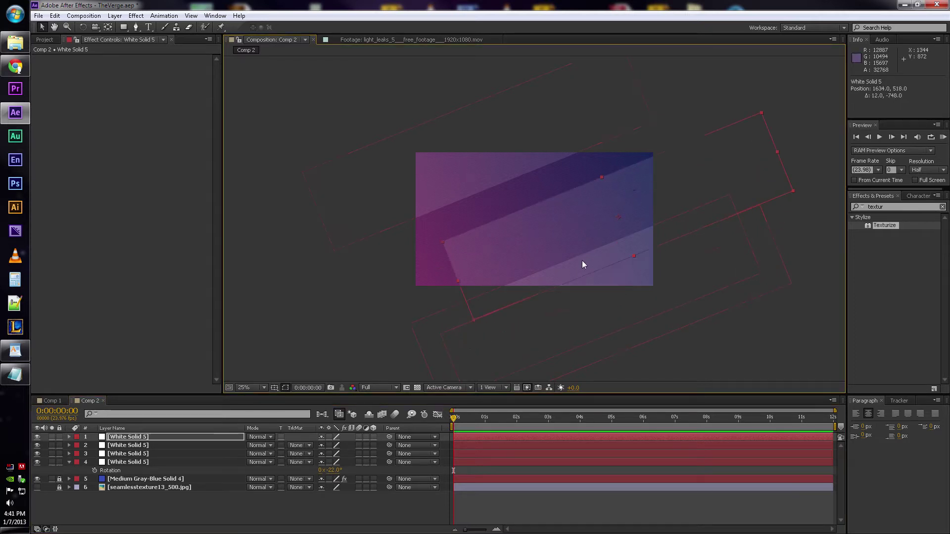
{"action": "key", "text": "r"}
{"action": "left_click_drag", "start_coordinate": [334, 445], "coordinate": [280, 445]}
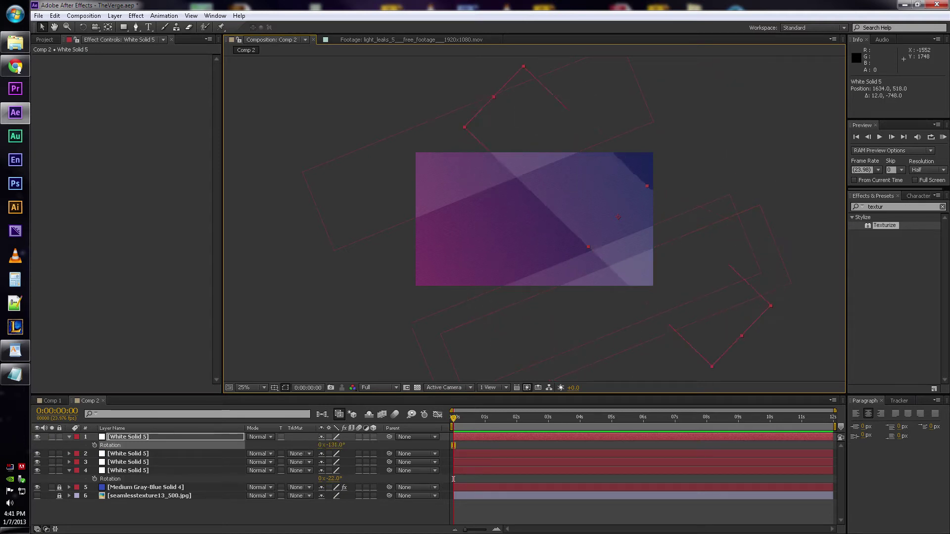
{"action": "left_click_drag", "start_coordinate": [674, 286], "coordinate": [666, 209]}
{"action": "left_click_drag", "start_coordinate": [331, 445], "coordinate": [324, 445]}
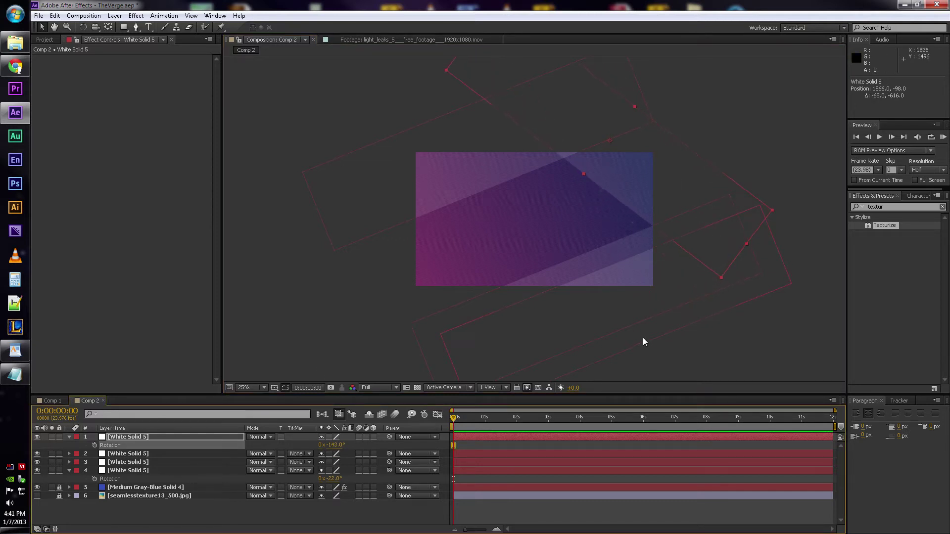
{"action": "left_click_drag", "start_coordinate": [667, 180], "coordinate": [683, 196]}
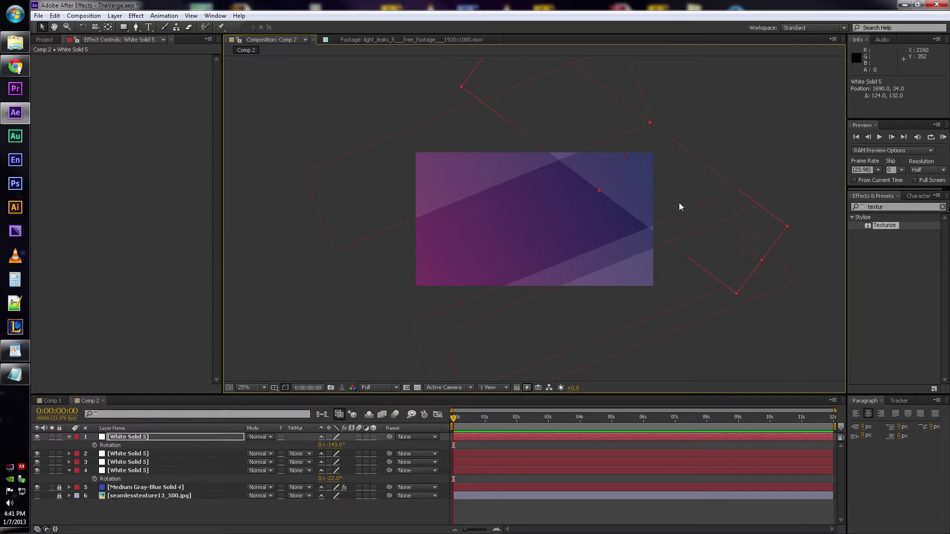
Step: Nudge both lower-right bands upward together
{"action": "left_click", "coordinate": [649, 242]}
{"action": "left_click", "coordinate": [722, 306], "text": "shift"}
{"action": "key", "text": "shift+Up"}
{"action": "key", "text": "shift+Up"}
{"action": "key", "text": "shift+Up"}
{"action": "key", "text": "shift+Up"}
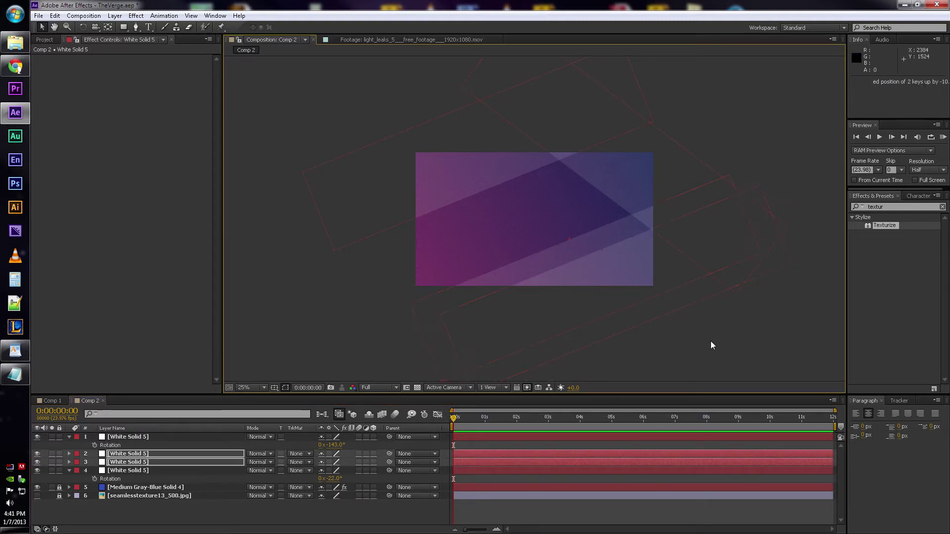
Step: Move the lower of the two lower-right bands down to widen the strip between their upper edges
{"action": "left_click", "coordinate": [710, 341]}
{"action": "left_click", "coordinate": [650, 282]}
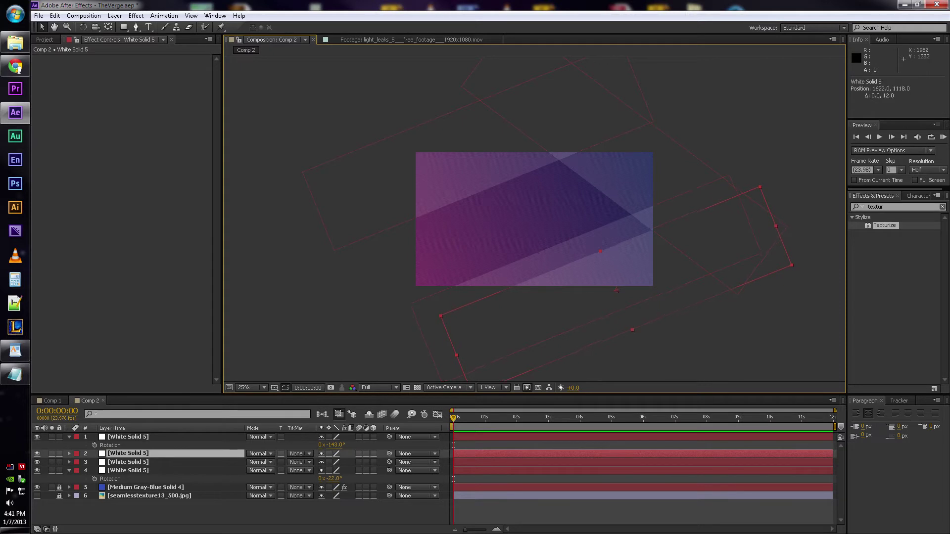
{"action": "left_click", "coordinate": [658, 318]}
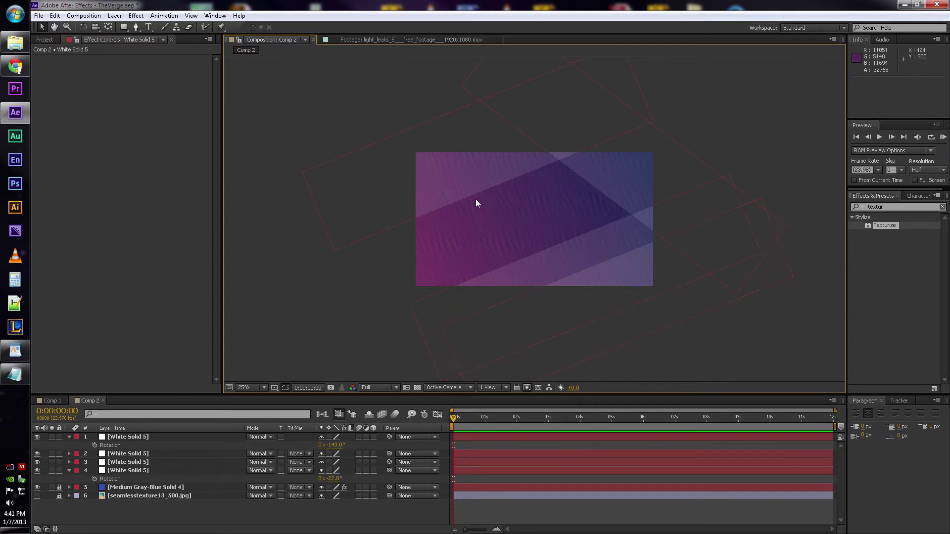
Step: Copy the upper-right band to the canvas's lower-left corner, rotate the copy to -153° and position it at about 290, 1142
{"action": "left_click", "coordinate": [613, 169]}
{"action": "key", "text": "ctrl+v"}
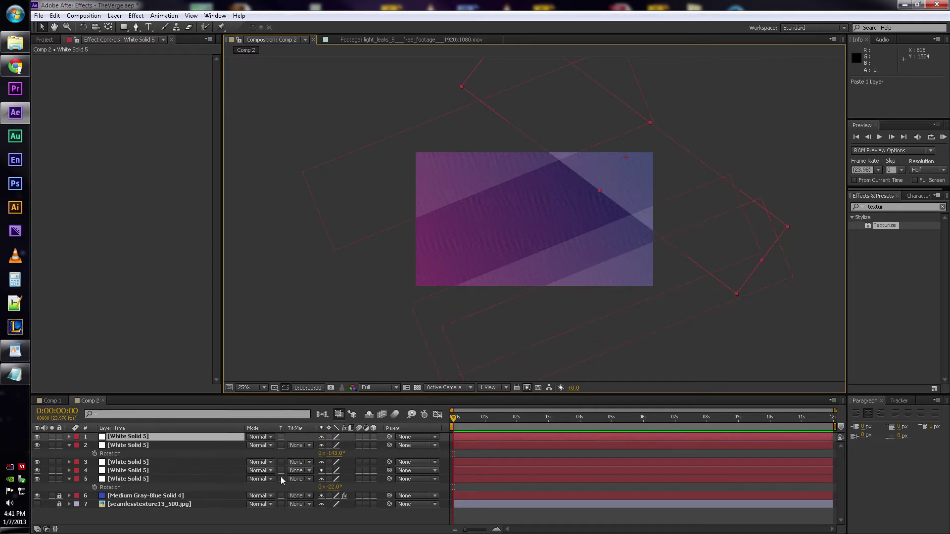
{"action": "left_click_drag", "start_coordinate": [625, 158], "coordinate": [485, 267]}
{"action": "left_click_drag", "start_coordinate": [483, 302], "coordinate": [421, 318]}
{"action": "key", "text": "ctrl+z"}
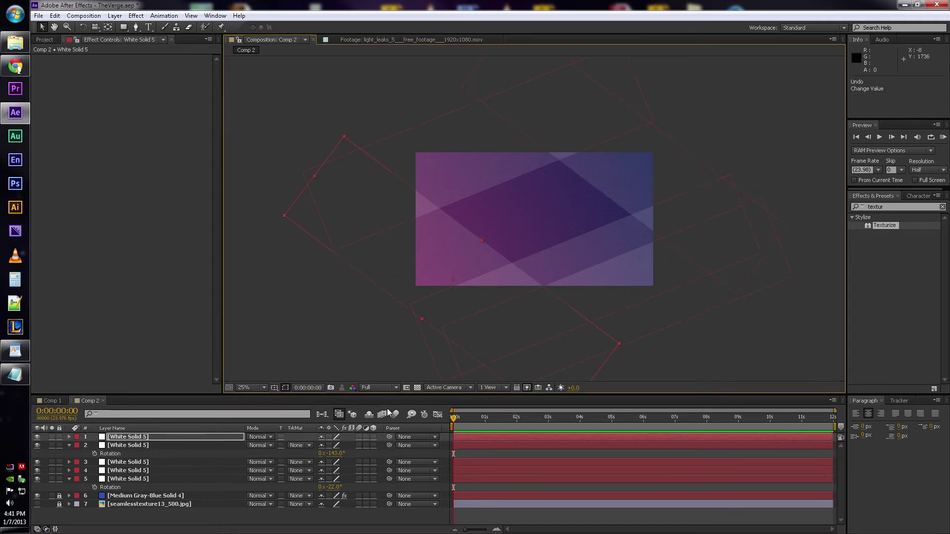
{"action": "key", "text": "r"}
{"action": "left_click_drag", "start_coordinate": [334, 446], "coordinate": [330, 445]}
{"action": "left_click_drag", "start_coordinate": [397, 244], "coordinate": [396, 258]}
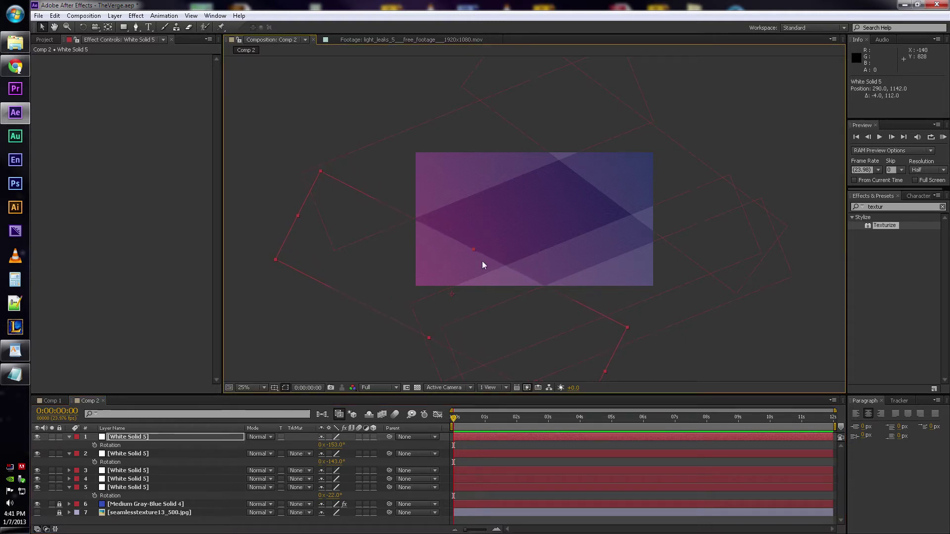
Step: Shift the upper of the two lower-right bands slightly down and deselect it
{"action": "left_click", "coordinate": [810, 332]}
{"action": "left_click", "coordinate": [604, 237]}
{"action": "left_click_drag", "start_coordinate": [600, 244], "coordinate": [599, 247]}
{"action": "left_click", "coordinate": [764, 158]}
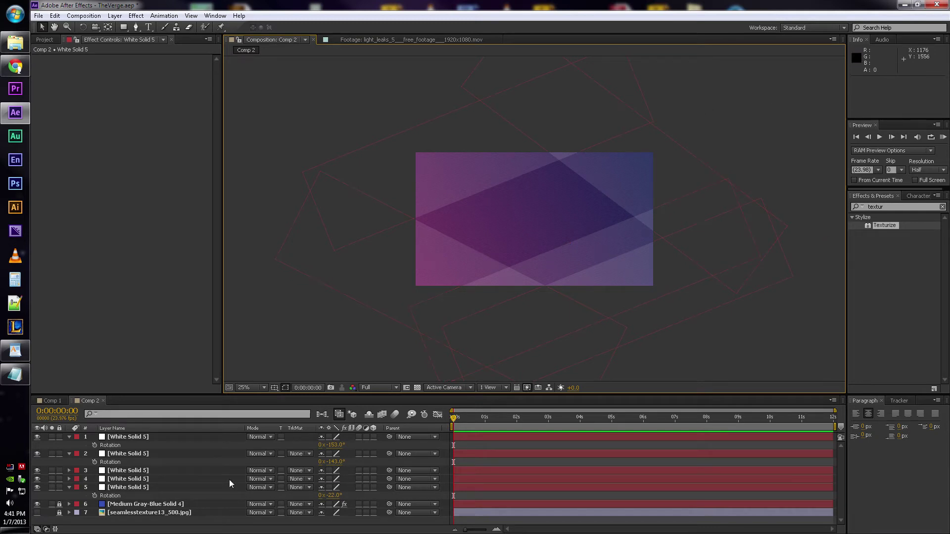
Step: Compare the bands with the finished Comp 1, set the upper-right band's rotation to -150° in Comp 2 and shift it slightly left
{"action": "left_click", "coordinate": [59, 401]}
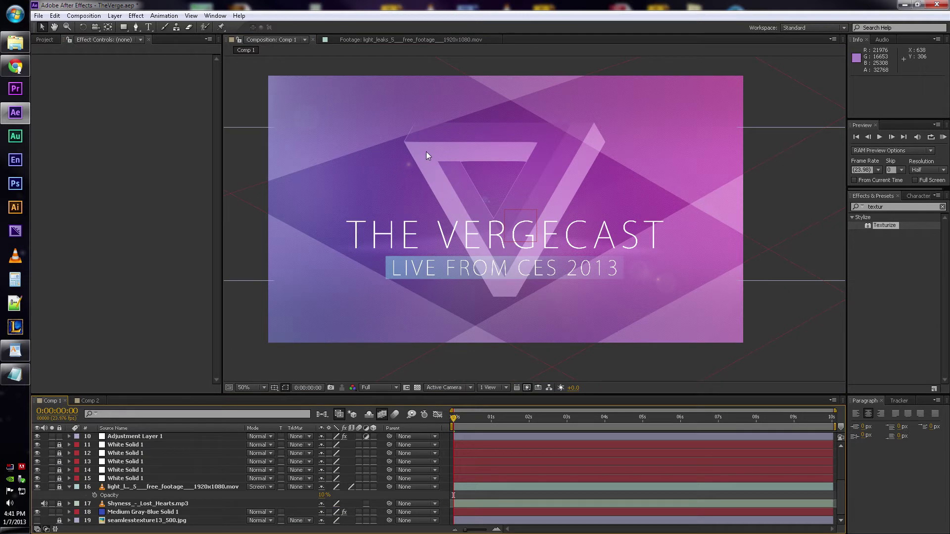
{"action": "left_click", "coordinate": [89, 401]}
{"action": "left_click", "coordinate": [631, 172]}
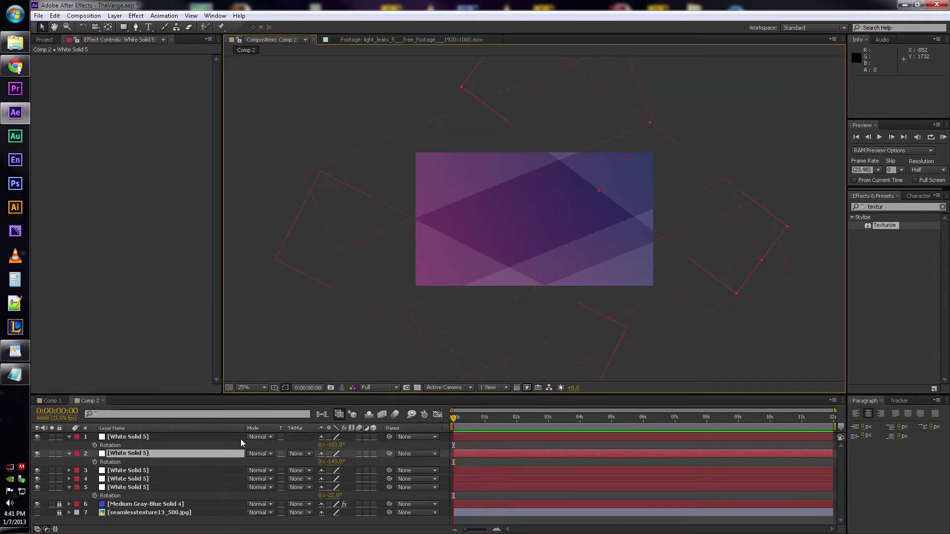
{"action": "left_click_drag", "start_coordinate": [336, 461], "coordinate": [332, 461]}
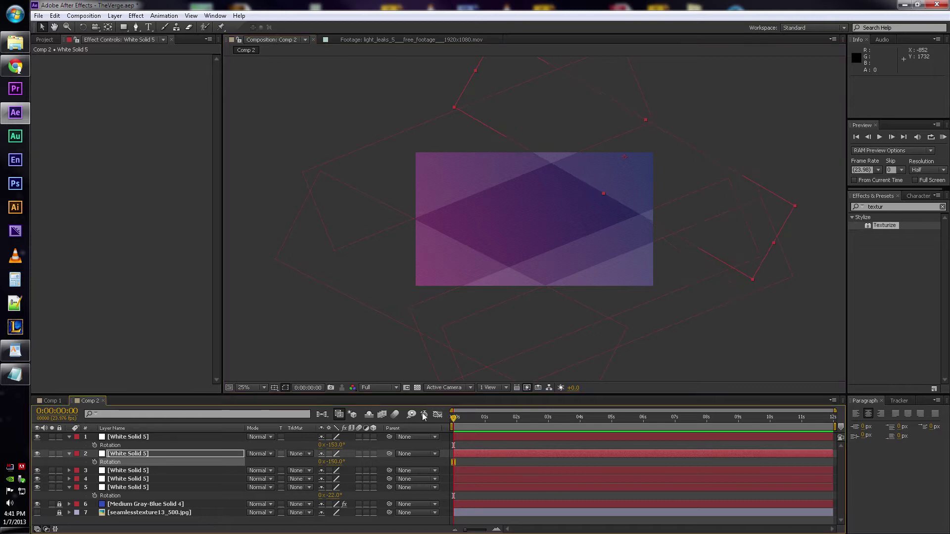
{"action": "left_click", "coordinate": [711, 94]}
{"action": "left_click_drag", "start_coordinate": [725, 184], "coordinate": [717, 184]}
{"action": "left_click", "coordinate": [759, 89]}
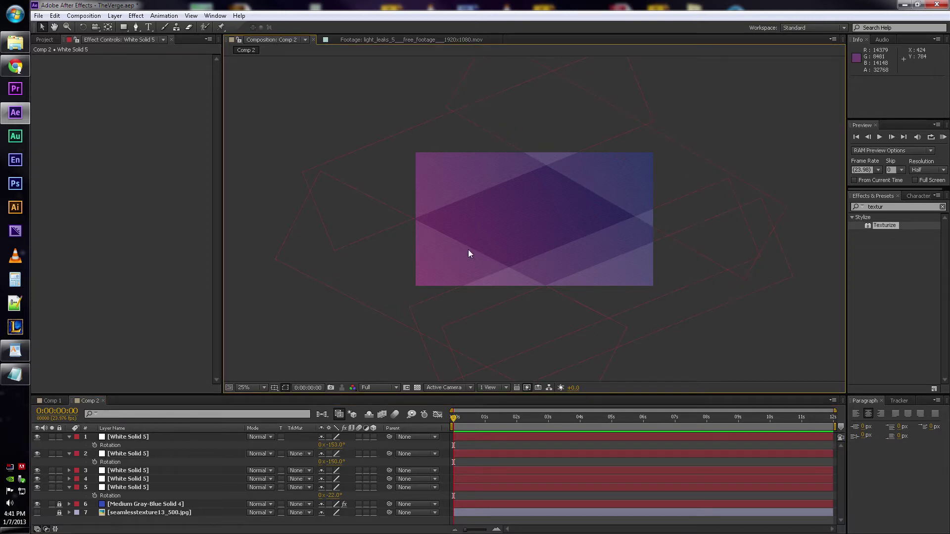
Step: Select all five White Solid layers in Comp 2 and reveal their Position properties
{"action": "left_click", "coordinate": [120, 437]}
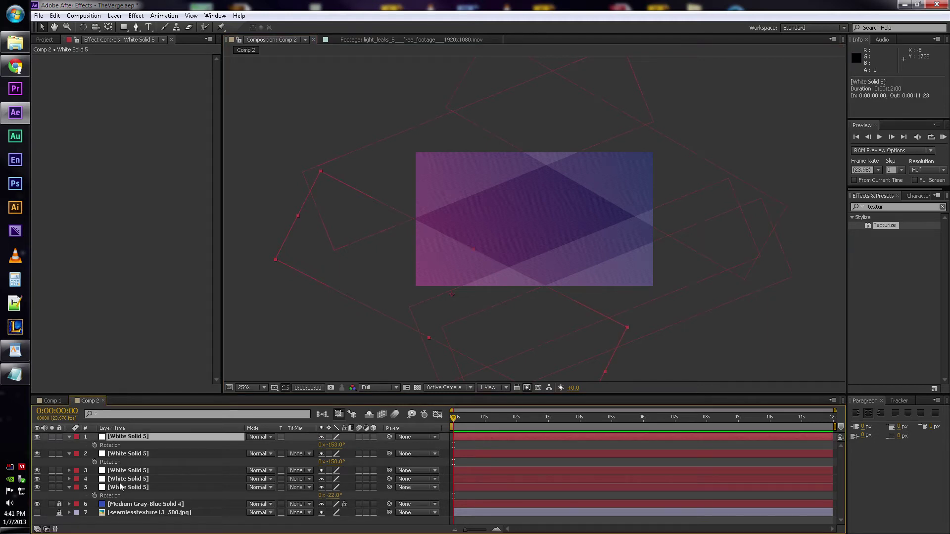
{"action": "left_click", "coordinate": [120, 487], "text": "shift"}
{"action": "key", "text": "u"}
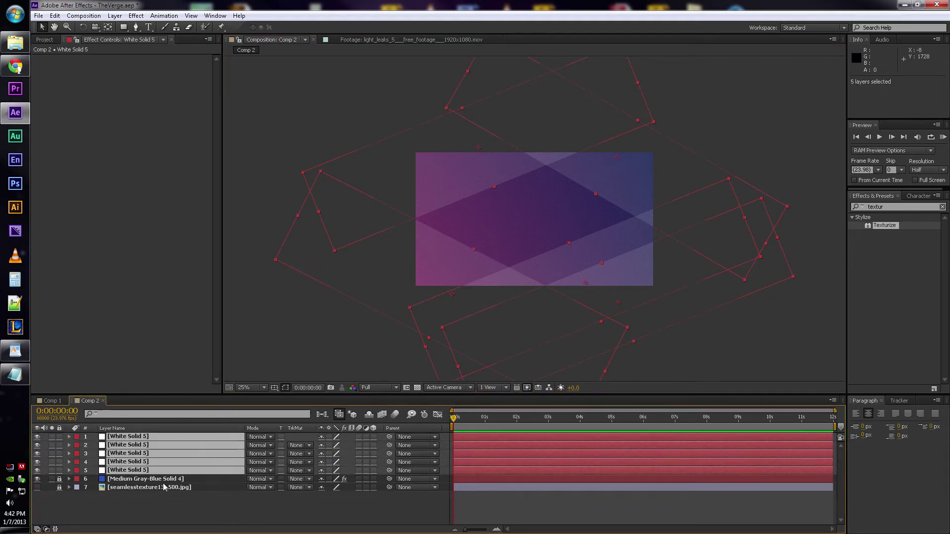
{"action": "key", "text": "p"}
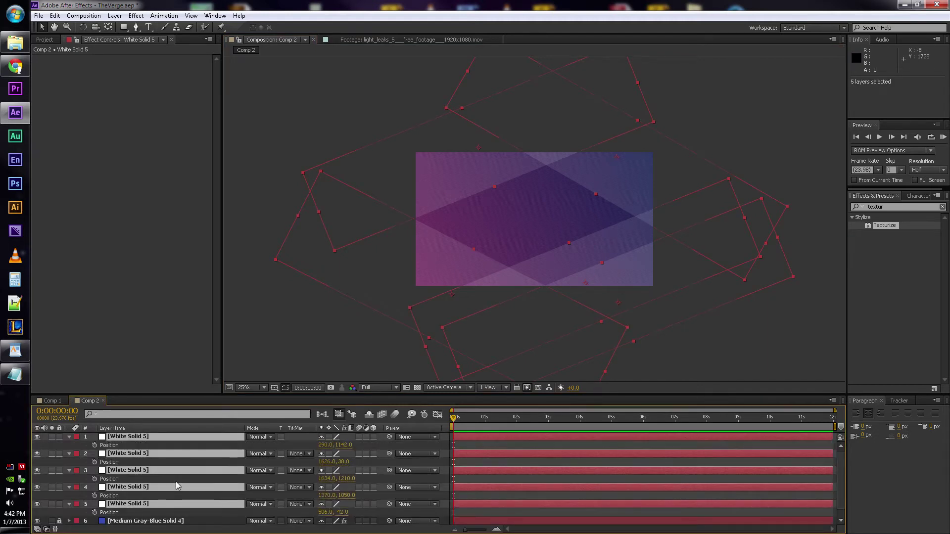
{"action": "left_click", "coordinate": [162, 446]}
{"action": "left_click", "coordinate": [94, 445]}
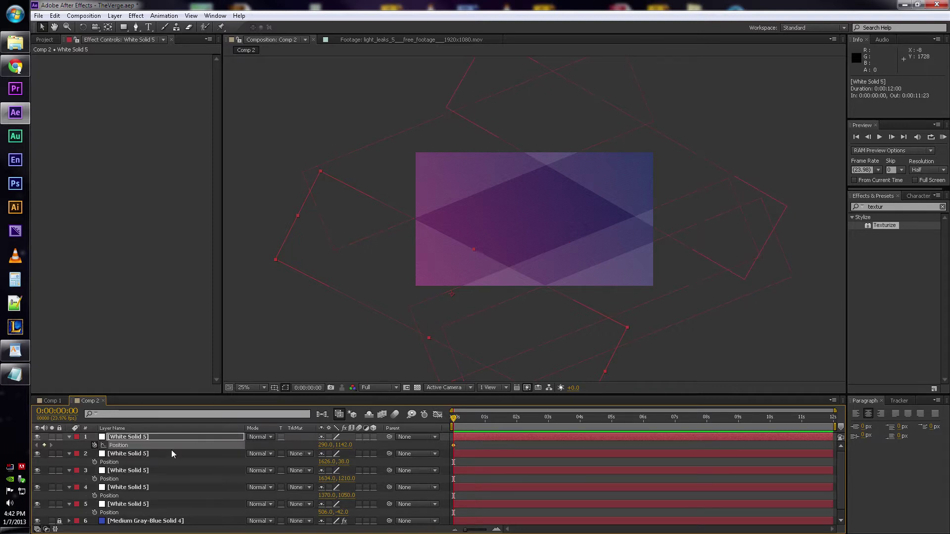
{"action": "key", "text": "ctrl+z"}
Step: Copy wiggle(.4,20) from the WordPad document and apply it in After Effects as the Position expression of the first White Solid layer
{"action": "left_click", "coordinate": [15, 350]}
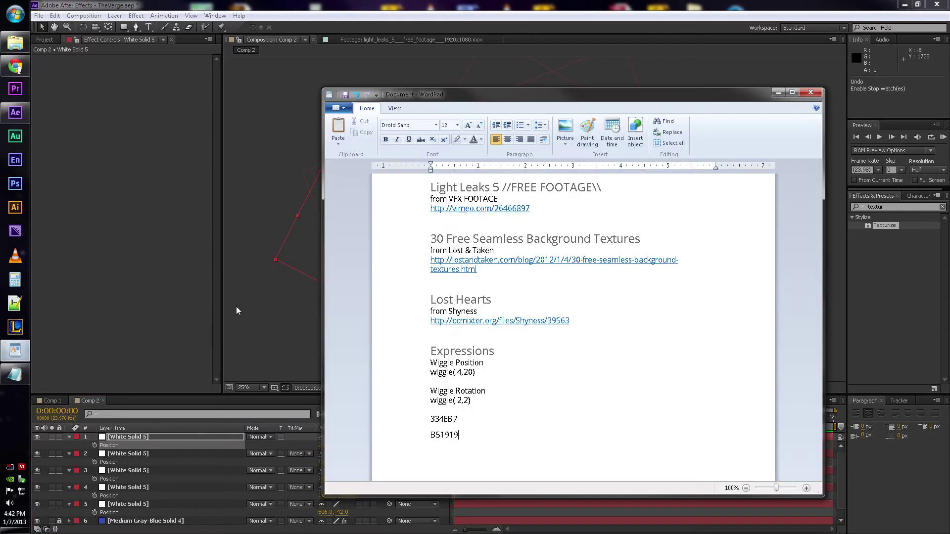
{"action": "left_click_drag", "start_coordinate": [475, 373], "coordinate": [430, 373]}
{"action": "key", "text": "ctrl+c"}
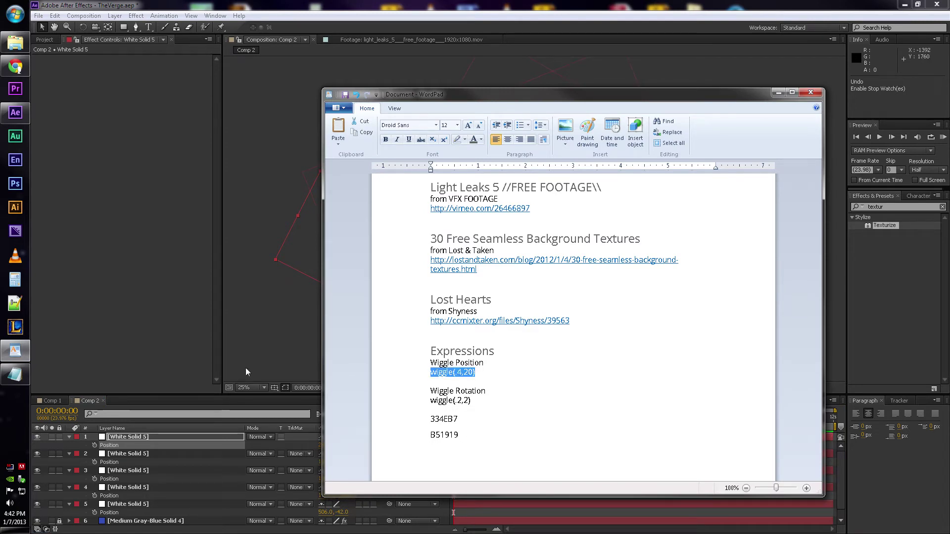
{"action": "left_click", "coordinate": [413, 4]}
{"action": "left_click", "coordinate": [94, 445], "text": "alt"}
{"action": "key", "text": "ctrl+v"}
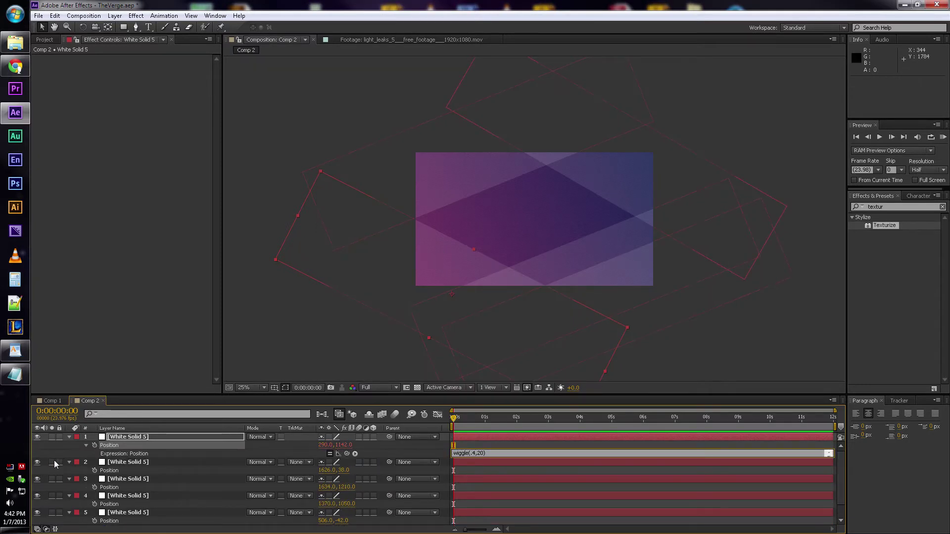
Step: Add the expression wiggle(.4,20) to the Position of the second and third White Solid layers
{"action": "left_click", "coordinate": [94, 471], "text": "alt"}
{"action": "key", "text": "ctrl+v"}
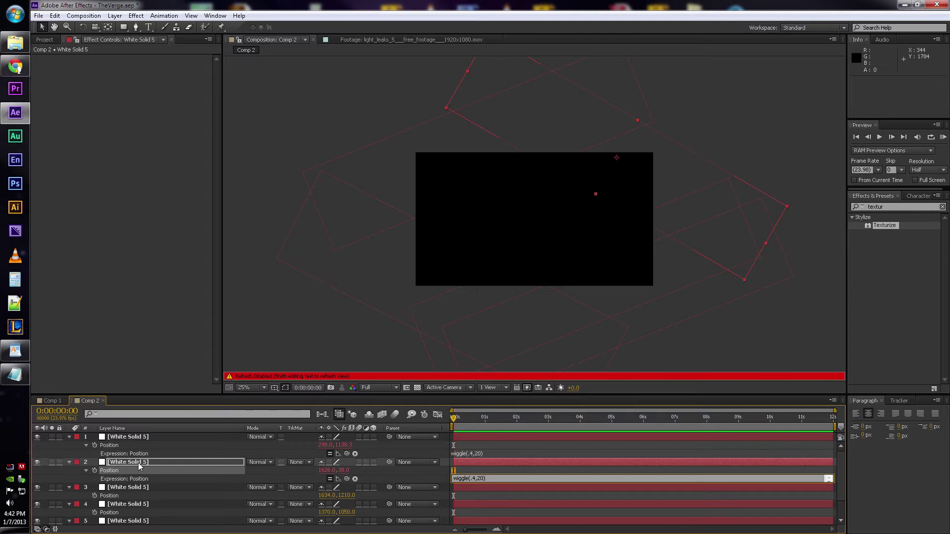
{"action": "scroll", "coordinate": [138, 465], "scroll_direction": "down", "scroll_amount": 1}
{"action": "left_click", "coordinate": [94, 471], "text": "alt"}
{"action": "key", "text": "ctrl+v"}
Step: Add wiggle(.4,20) to the Position of the fourth and fifth White Solid layers and collapse all layer properties
{"action": "scroll", "coordinate": [102, 476], "scroll_direction": "down", "scroll_amount": 1}
{"action": "left_click", "coordinate": [95, 487], "text": "alt"}
{"action": "key", "text": "ctrl+v"}
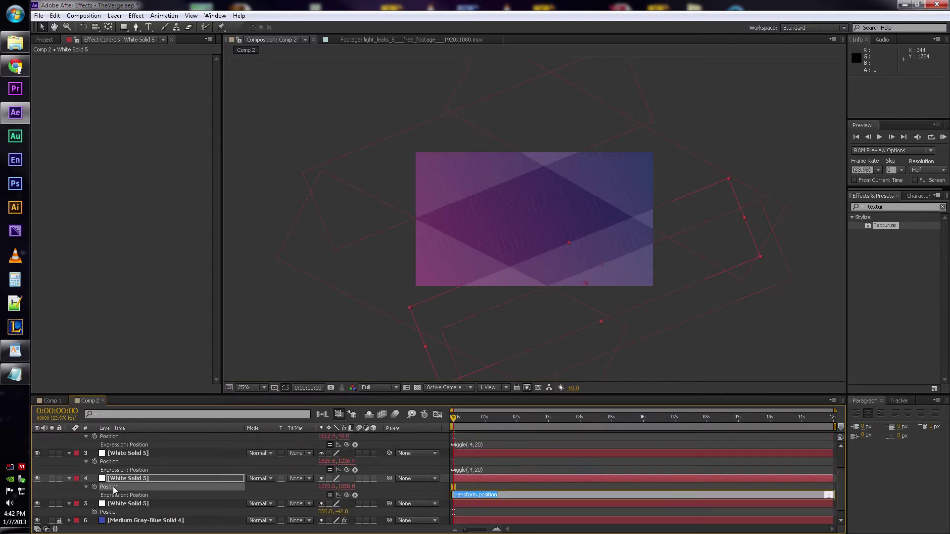
{"action": "scroll", "coordinate": [102, 497], "scroll_direction": "down", "scroll_amount": 1}
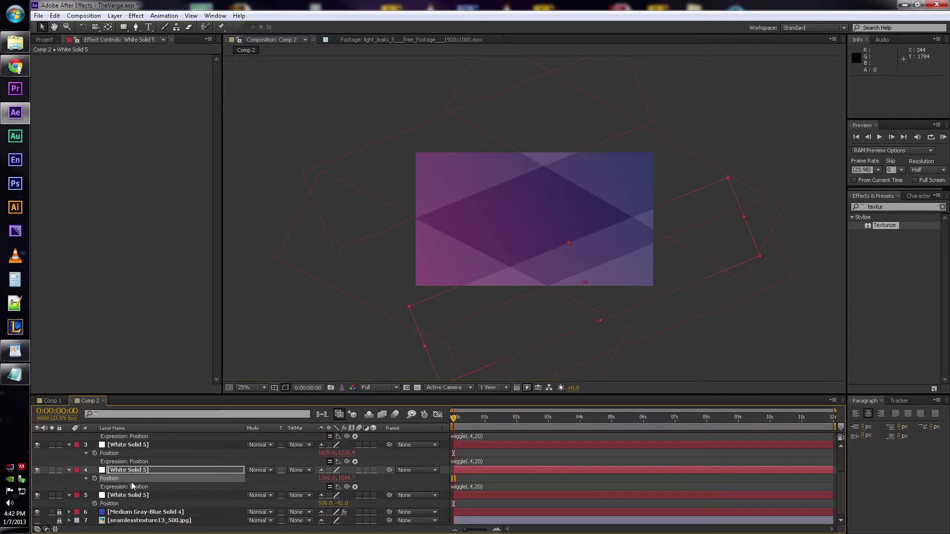
{"action": "left_click", "coordinate": [95, 504], "text": "alt"}
{"action": "key", "text": "ctrl+v"}
{"action": "left_click", "coordinate": [513, 471]}
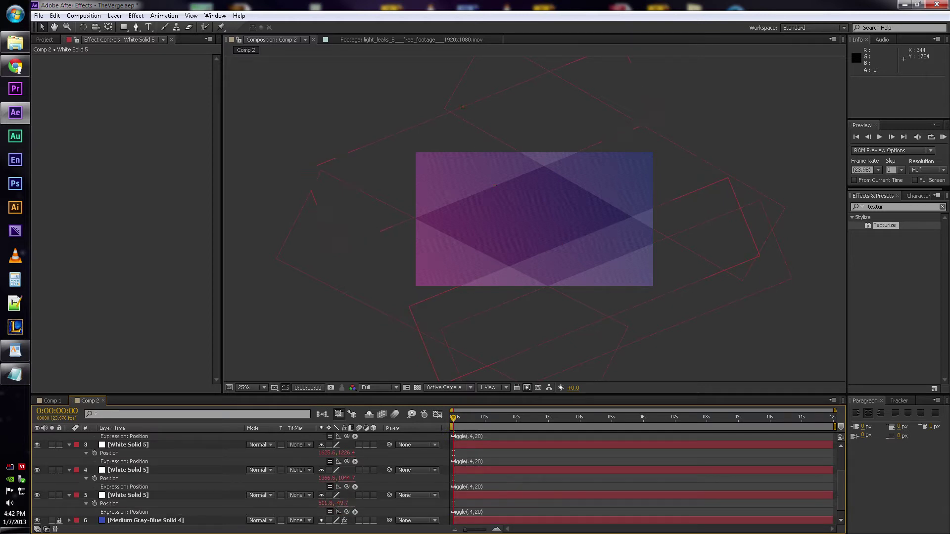
{"action": "key", "text": "u"}
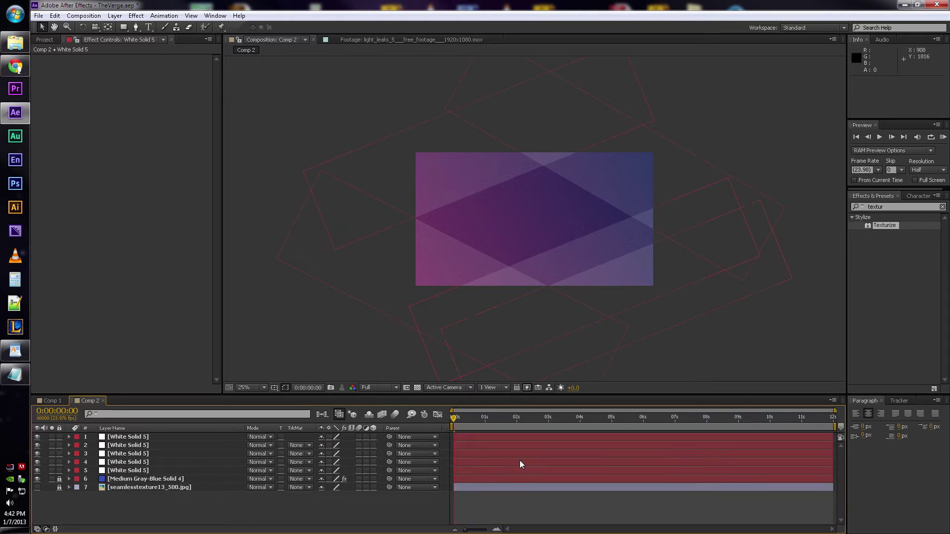
Step: Select all five White Solid layers again and reveal their Rotation properties
{"action": "left_click", "coordinate": [138, 470]}
{"action": "left_click", "coordinate": [141, 437], "text": "shift"}
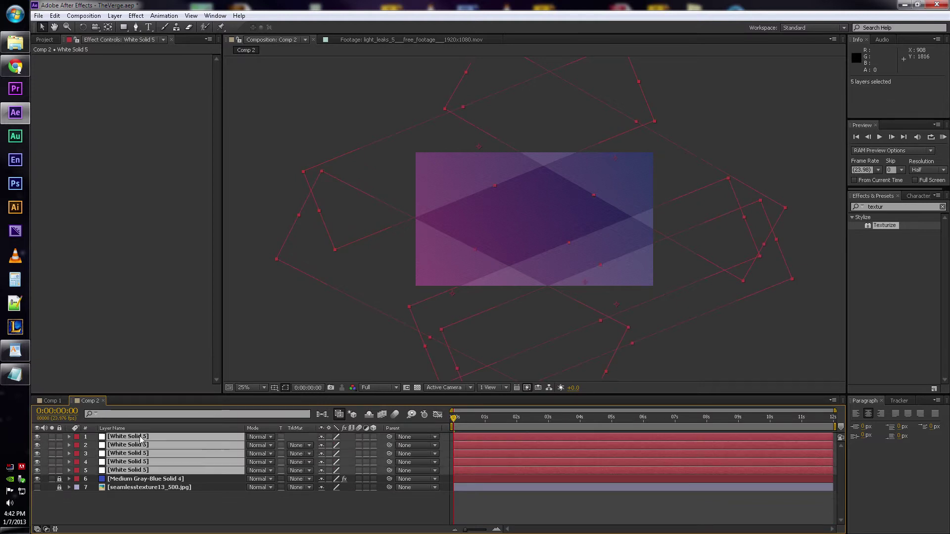
{"action": "key", "text": "p"}
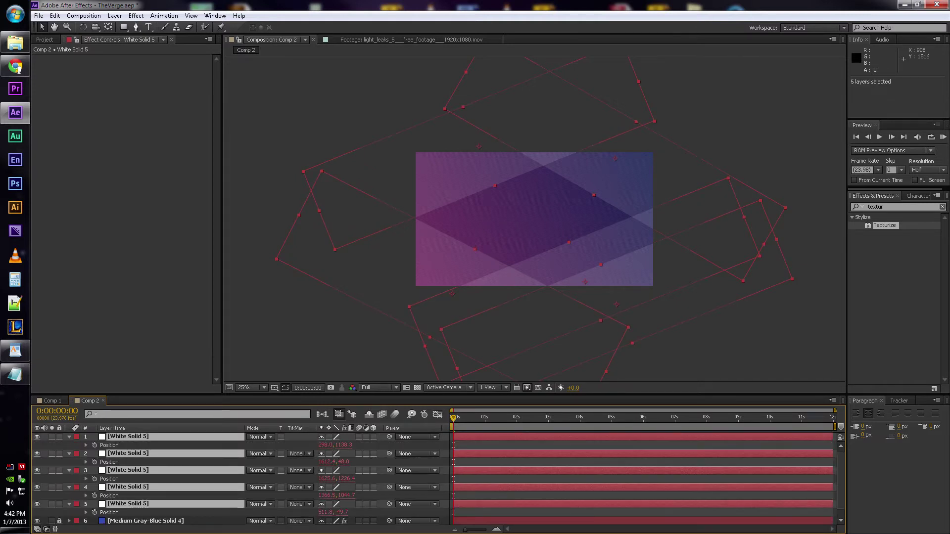
{"action": "left_click_drag", "start_coordinate": [454, 417], "coordinate": [339, 422]}
{"action": "key", "text": "r"}
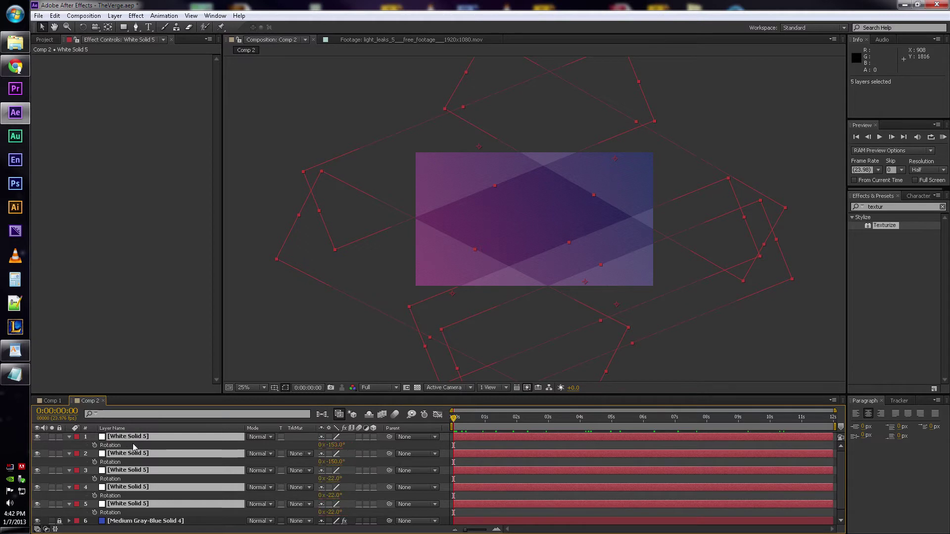
Step: Copy wiggle(.2,2) from the WordPad document and apply it in After Effects as the Rotation expression of the first White Solid layer
{"action": "key", "text": "alt+Tab"}
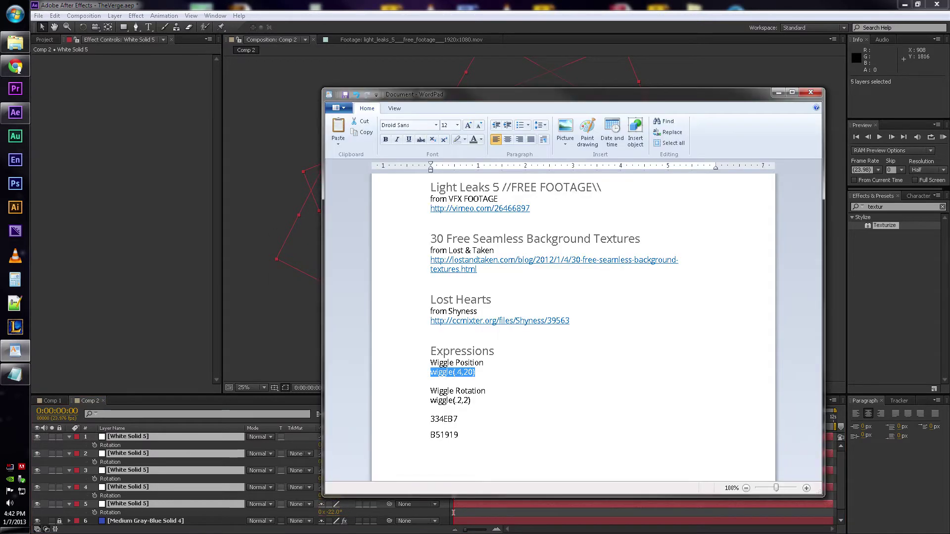
{"action": "left_click_drag", "start_coordinate": [471, 400], "coordinate": [430, 401]}
{"action": "key", "text": "ctrl+c"}
{"action": "left_click", "coordinate": [473, 5]}
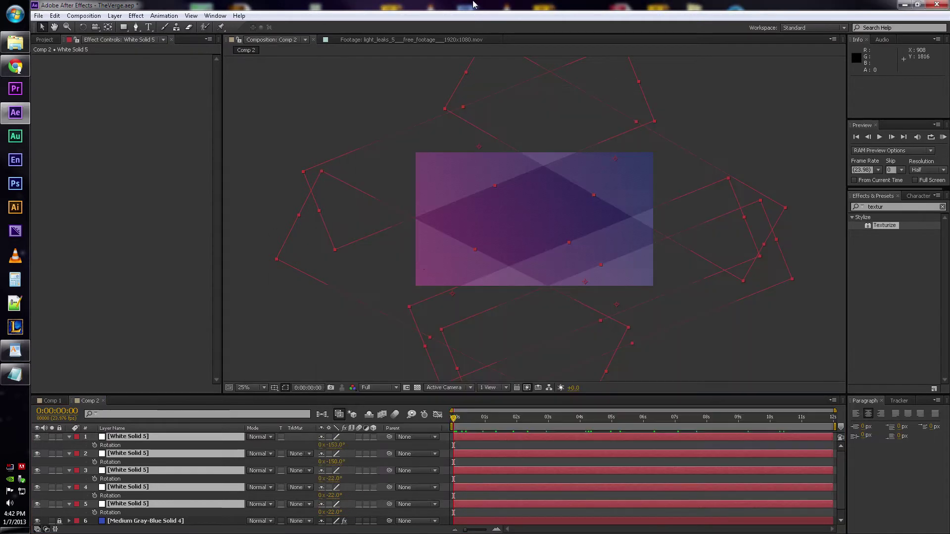
{"action": "left_click", "coordinate": [94, 445], "text": "alt"}
{"action": "key", "text": "ctrl+v"}
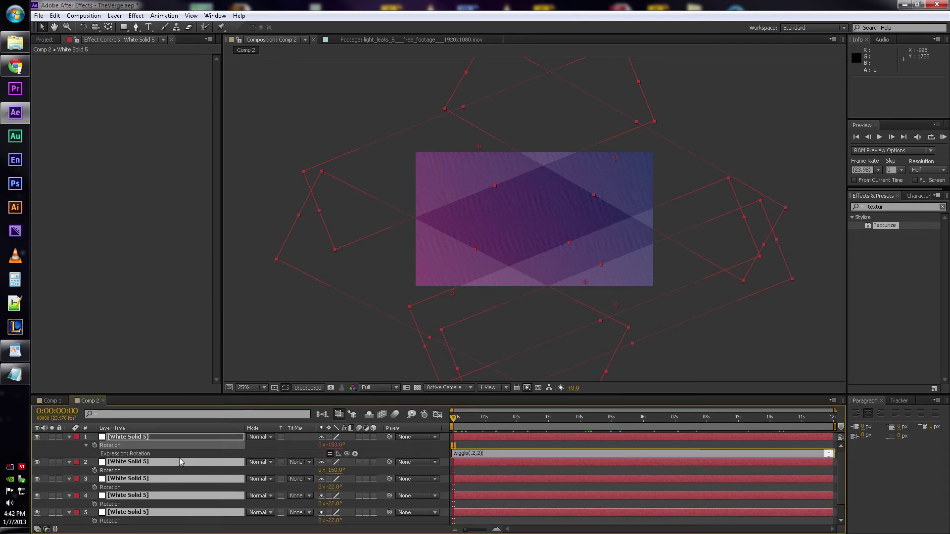
Step: Add the expression wiggle(.2,2) to the Rotation of the second and third White Solid layers
{"action": "left_click", "coordinate": [95, 471], "text": "alt"}
{"action": "key", "text": "ctrl+v"}
{"action": "left_click", "coordinate": [95, 496], "text": "alt"}
{"action": "key", "text": "ctrl+v"}
{"action": "left_click", "coordinate": [143, 502]}
Step: Copy the third White Solid's rotation expression wiggle(.2,2) into a new Rotation expression on the fourth White Solid layer
{"action": "scroll", "coordinate": [143, 502], "scroll_direction": "down", "scroll_amount": 1}
{"action": "left_click", "coordinate": [94, 496]}
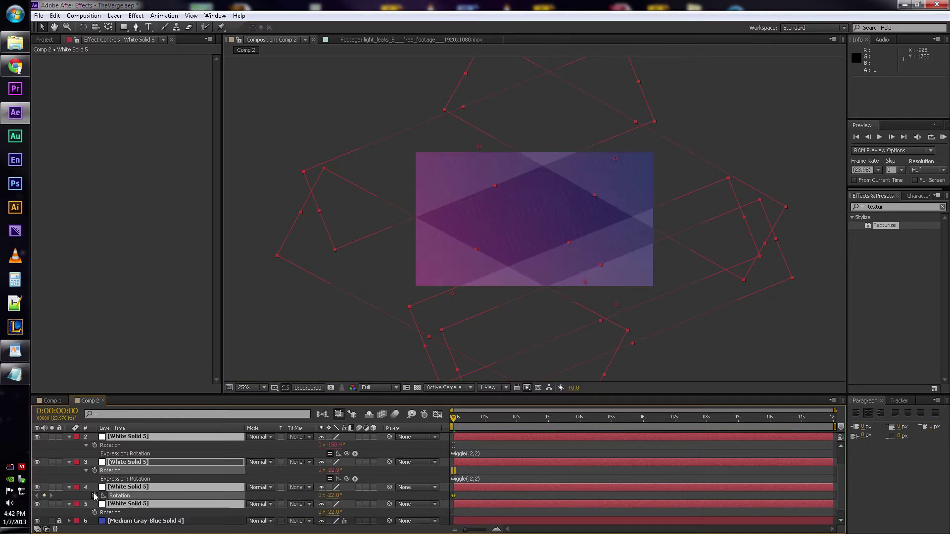
{"action": "key", "text": "ctrl+z"}
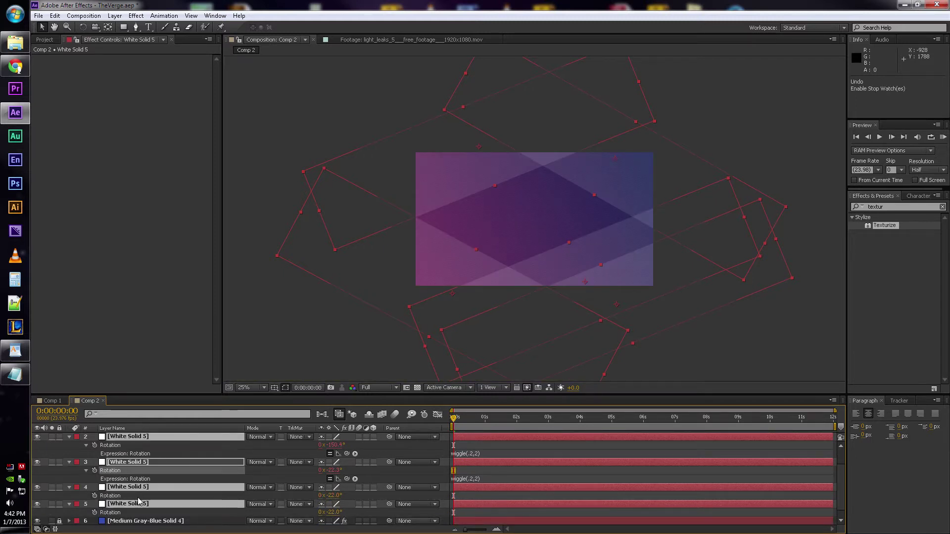
{"action": "left_click", "coordinate": [94, 495], "text": "alt"}
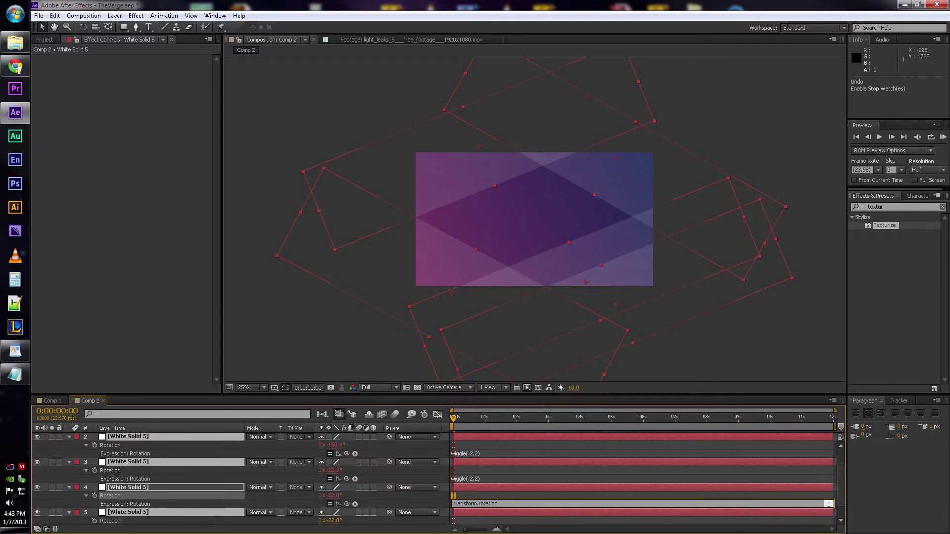
{"action": "left_click", "coordinate": [467, 478]}
{"action": "key", "text": "ctrl+c"}
{"action": "left_click", "coordinate": [473, 504]}
{"action": "key", "text": "ctrl+v"}
Step: Give the fifth White Solid layer the Rotation expression wiggle(.2,2) copied from the fourth, and collapse all layer properties
{"action": "scroll", "coordinate": [399, 501], "scroll_direction": "down", "scroll_amount": 2}
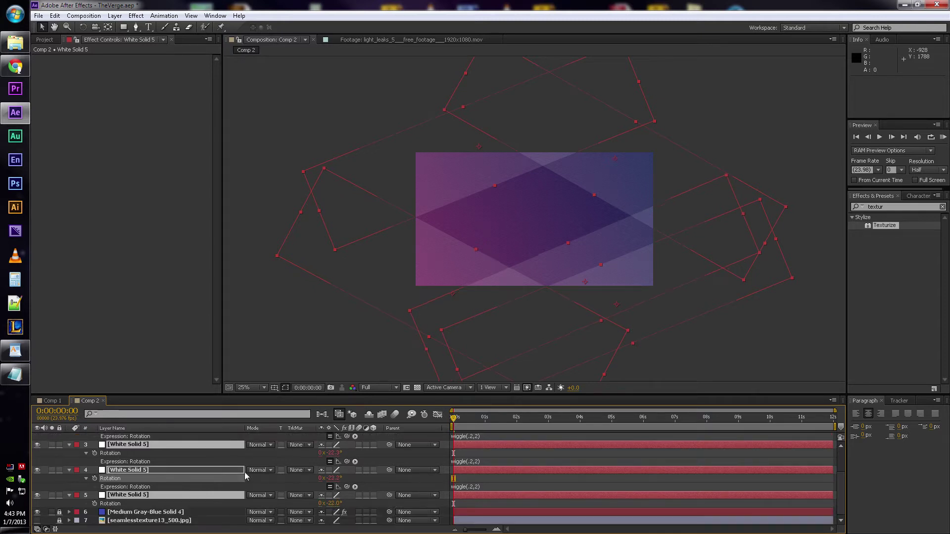
{"action": "left_click", "coordinate": [95, 503], "text": "alt"}
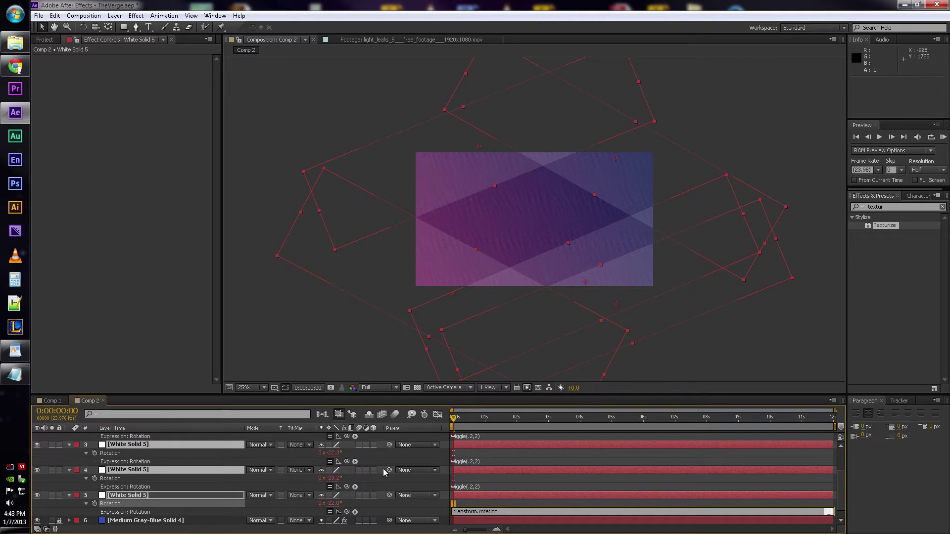
{"action": "key", "text": "ctrl+a"}
{"action": "left_click", "coordinate": [505, 511]}
{"action": "left_click", "coordinate": [466, 486]}
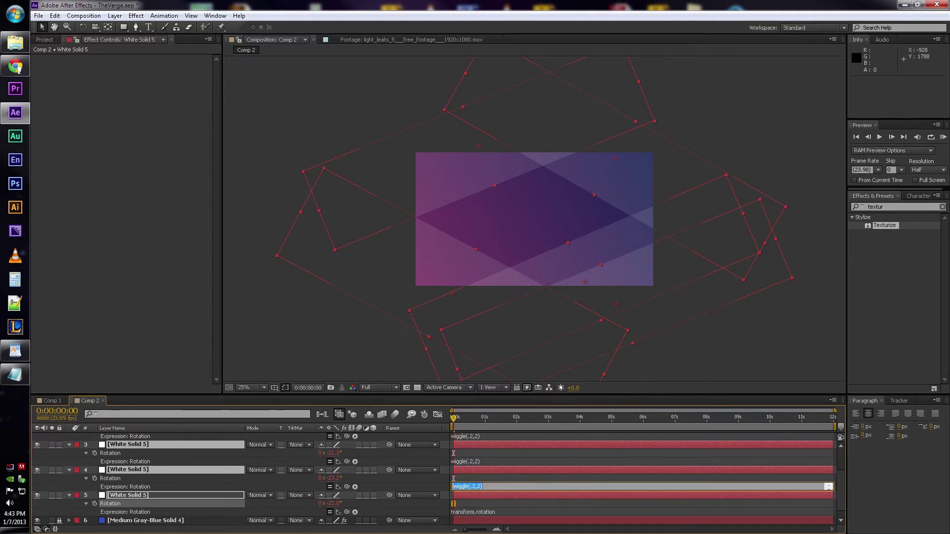
{"action": "key", "text": "ctrl+c"}
{"action": "left_click", "coordinate": [475, 512]}
{"action": "key", "text": "ctrl+v"}
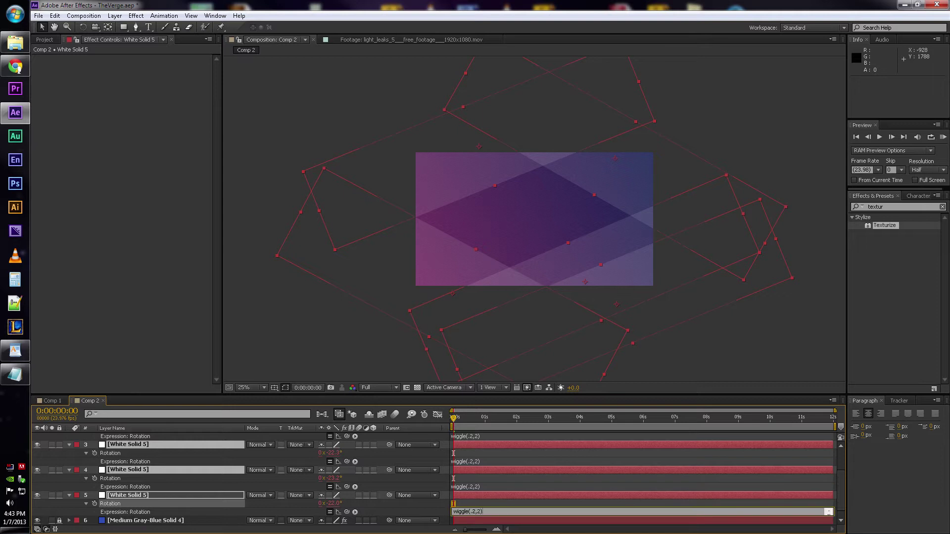
{"action": "left_click", "coordinate": [513, 506]}
{"action": "scroll", "coordinate": [512, 503], "scroll_direction": "up", "scroll_amount": 2}
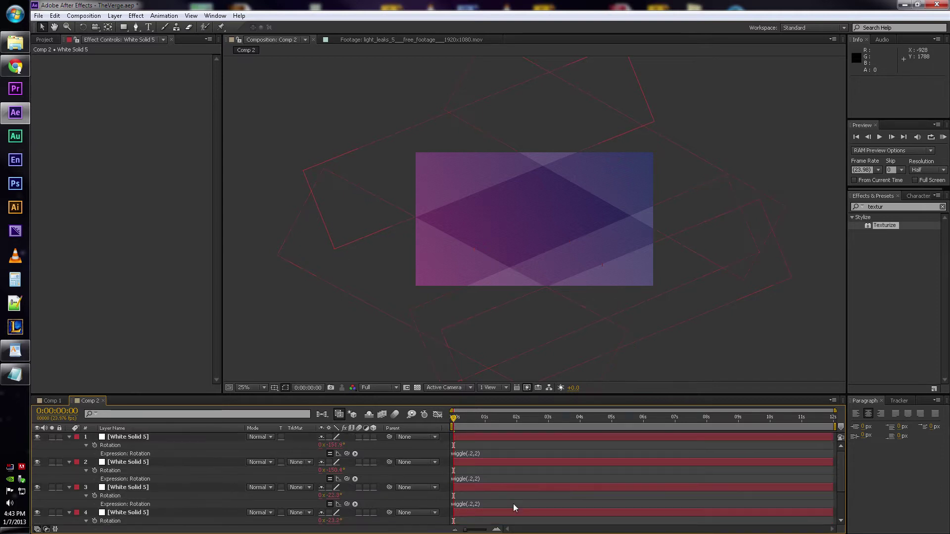
{"action": "key", "text": "u"}
{"action": "key", "text": "u"}
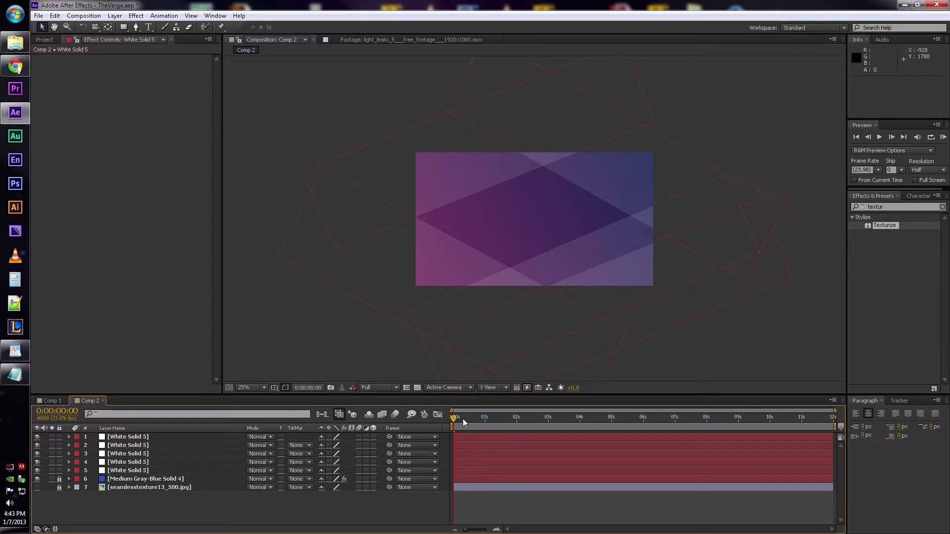
Step: Preview the wiggling bands across the composition's duration and return to the first frame
{"action": "left_click_drag", "start_coordinate": [478, 422], "coordinate": [739, 421]}
{"action": "key", "text": "space"}
{"action": "left_click_drag", "start_coordinate": [534, 390], "coordinate": [438, 394]}
{"action": "mouse_move", "coordinate": [378, 398]}
{"action": "left_mouse_down"}
{"action": "mouse_move", "coordinate": [764, 445]}
{"action": "mouse_move", "coordinate": [384, 413]}
{"action": "left_mouse_up"}
{"action": "key", "text": "Home"}
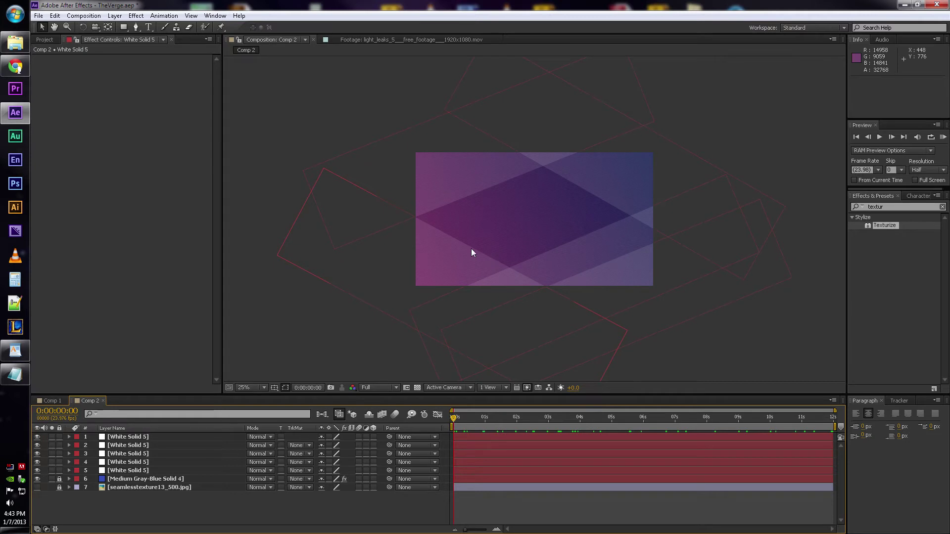
Step: Add The_Verge_logo.ai from the project files as the topmost layer of Comp 2
{"action": "left_click", "coordinate": [45, 40]}
{"action": "left_click", "coordinate": [55, 184]}
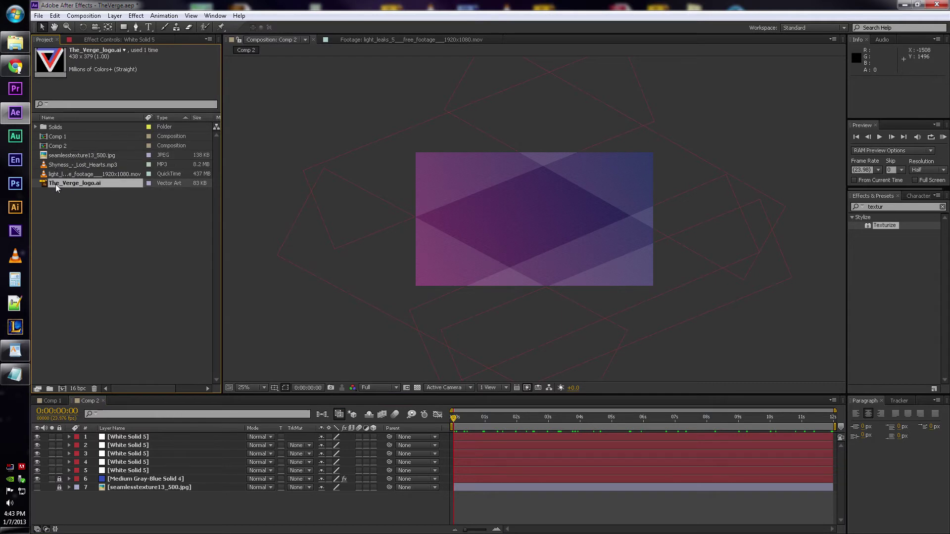
{"action": "left_click_drag", "start_coordinate": [70, 183], "coordinate": [199, 435]}
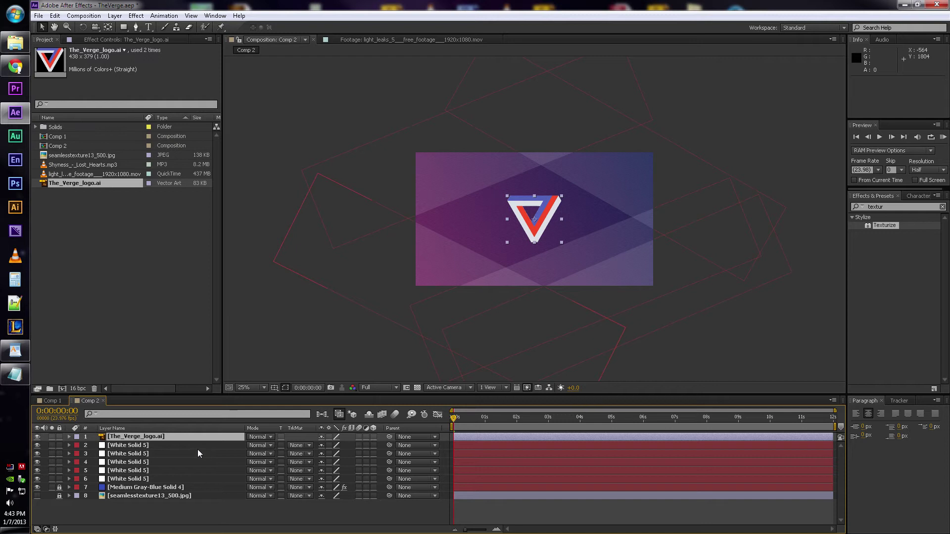
Step: Scale the Verge logo layer up, trying 150% first and settling on 170%
{"action": "key", "text": "s"}
{"action": "left_click", "coordinate": [332, 444]}
{"action": "type", "text": "150"}
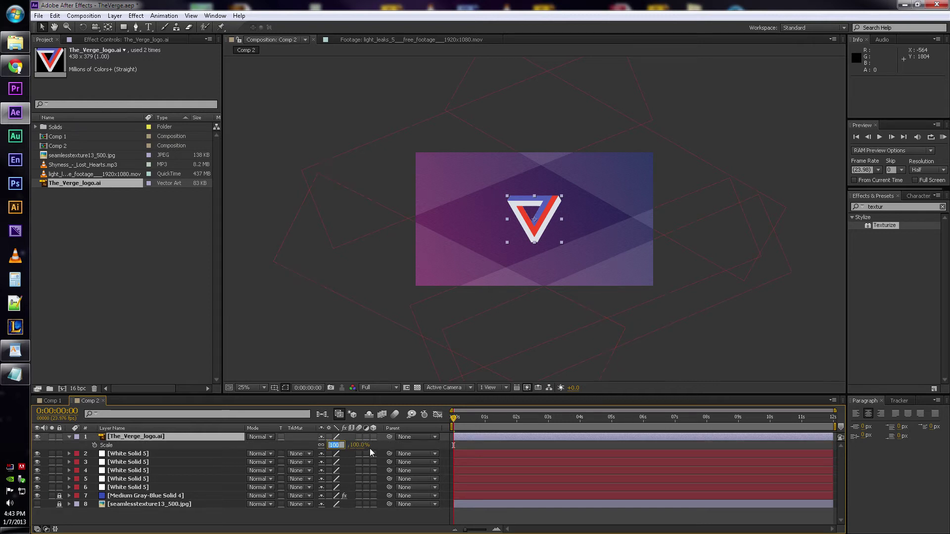
{"action": "key", "text": "Return"}
{"action": "key", "text": "period"}
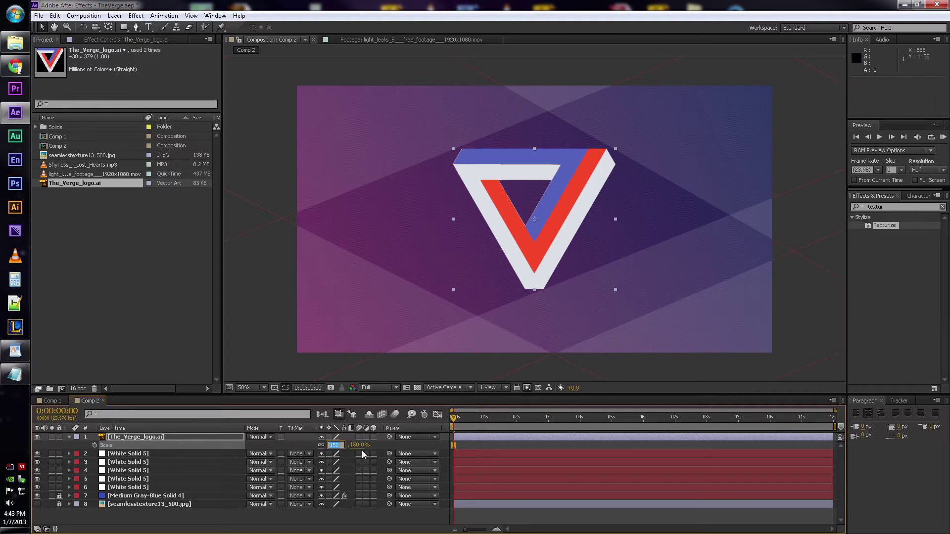
{"action": "type", "text": "170"}
{"action": "key", "text": "Return"}
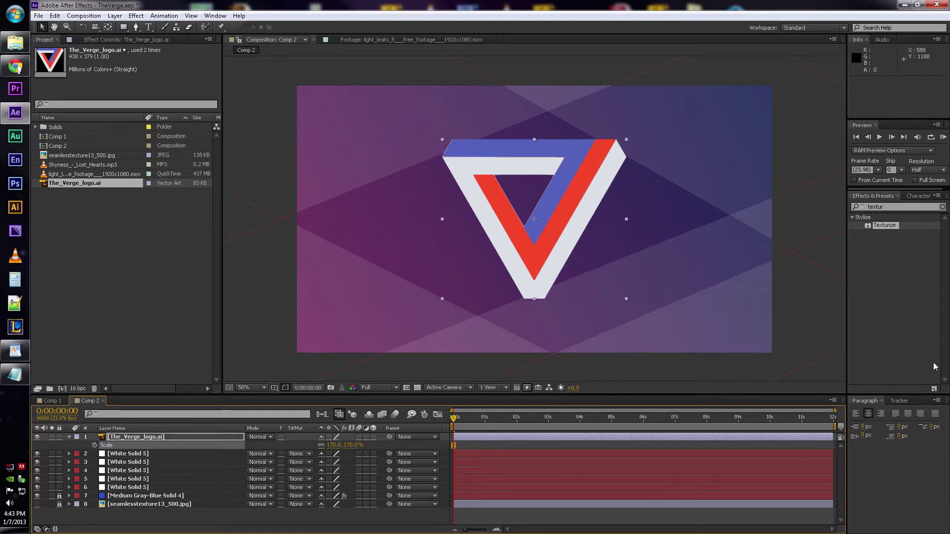
Step: Clear the effects search filter and deselect the logo layer
{"action": "left_click_drag", "start_coordinate": [886, 207], "coordinate": [845, 206]}
{"action": "key", "text": "BackSpace"}
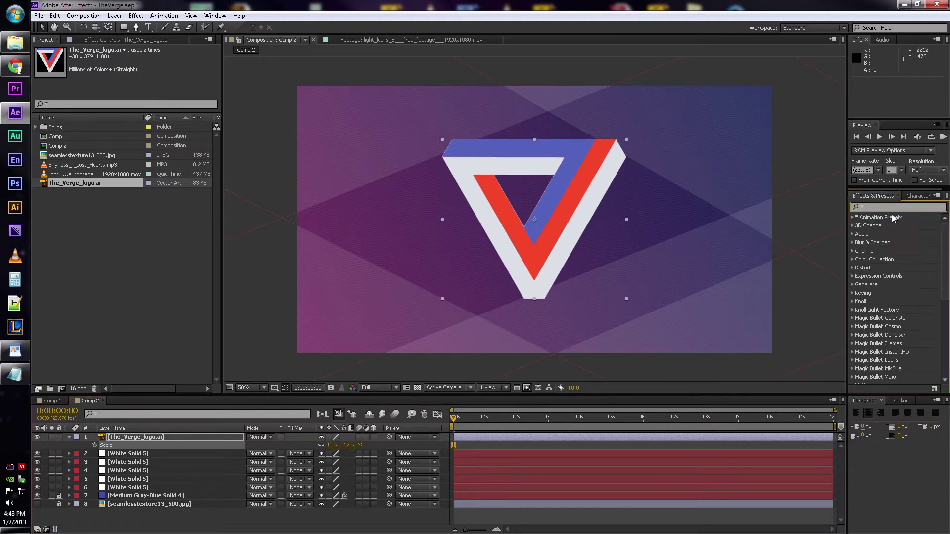
{"action": "left_click", "coordinate": [803, 339]}
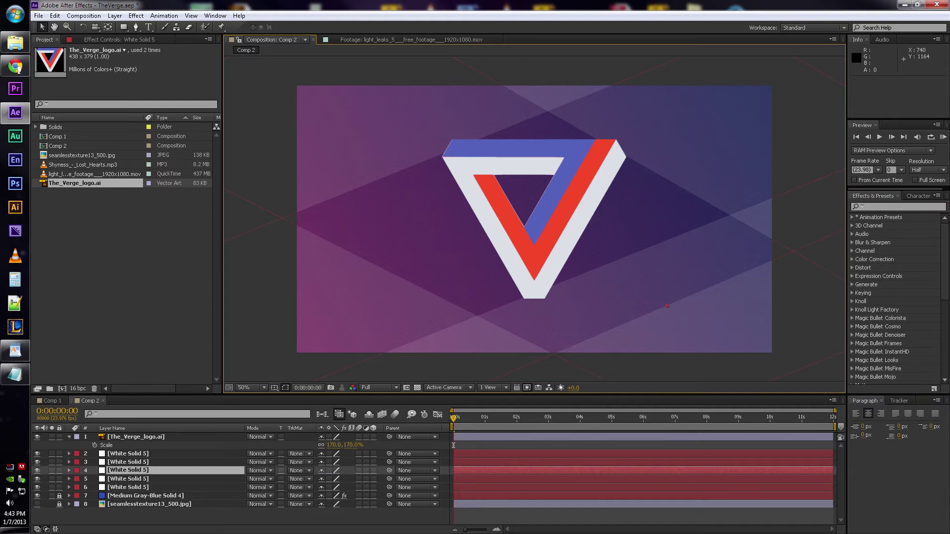
Step: Enable continuous rasterization on the Verge logo layer and set its blending mode to Luminosity
{"action": "left_click", "coordinate": [328, 437]}
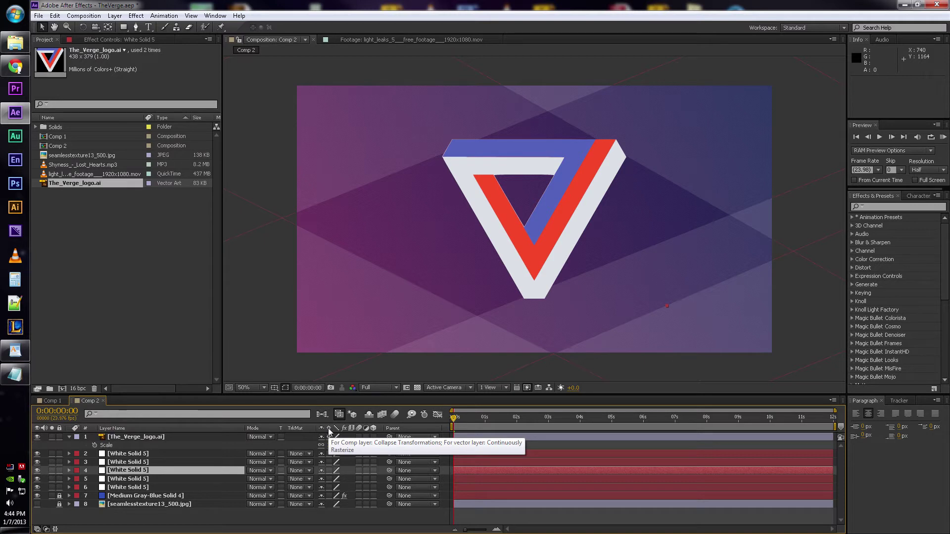
{"action": "left_click", "coordinate": [249, 438]}
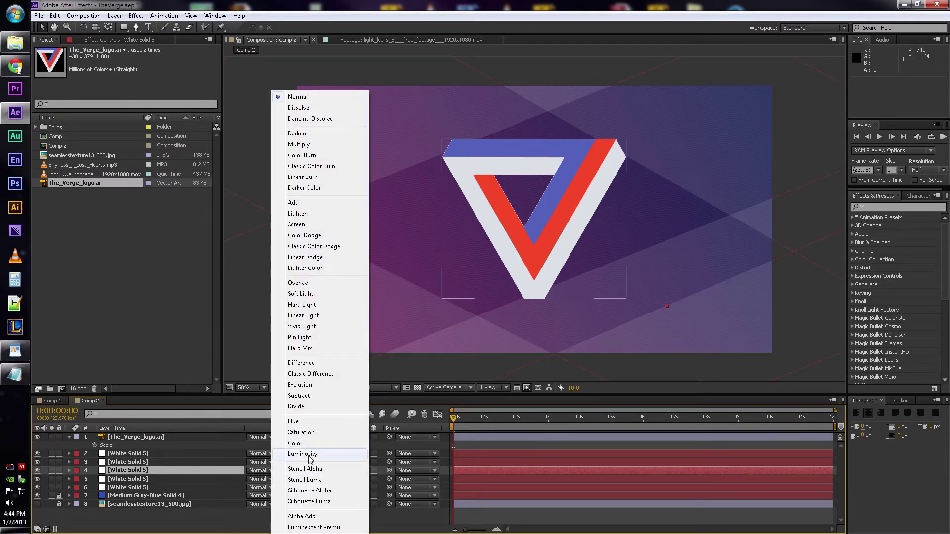
{"action": "left_click", "coordinate": [302, 454]}
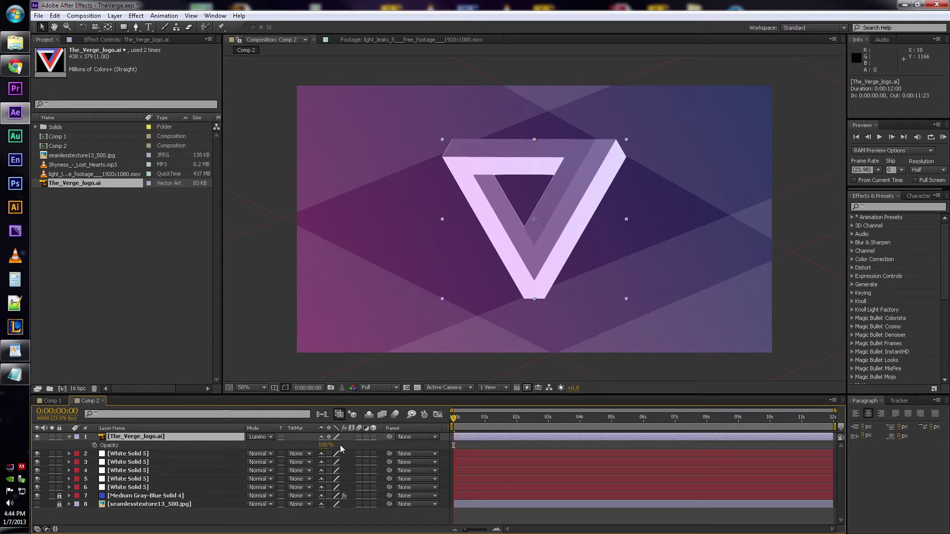
Step: Lower the Verge logo layer's opacity to 48% and deselect the layer
{"action": "key", "text": "t"}
{"action": "left_click_drag", "start_coordinate": [328, 444], "coordinate": [307, 445]}
{"action": "left_click_drag", "start_coordinate": [324, 446], "coordinate": [322, 446]}
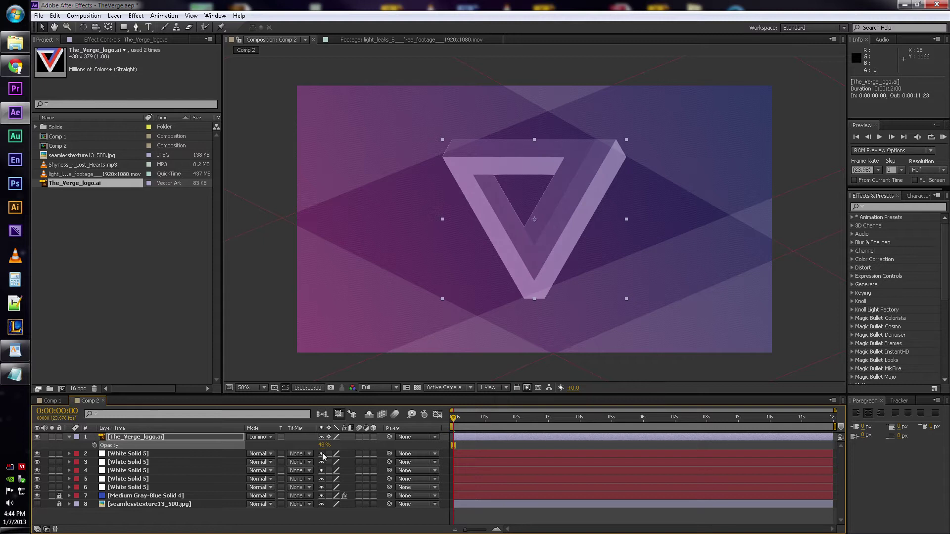
{"action": "left_click", "coordinate": [565, 449]}
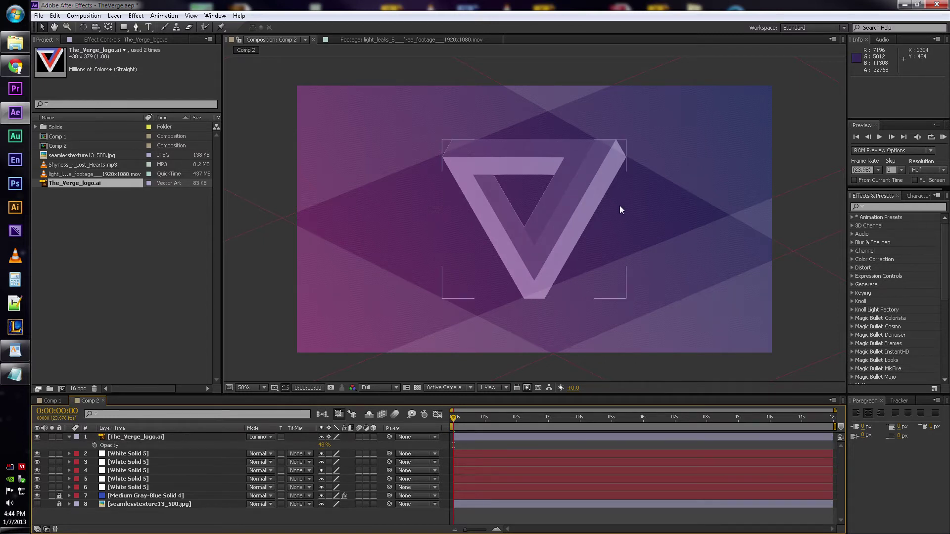
Step: Add a text layer reading "THE VERGECAST" centred over the logo
{"action": "key", "text": "ctrl+t"}
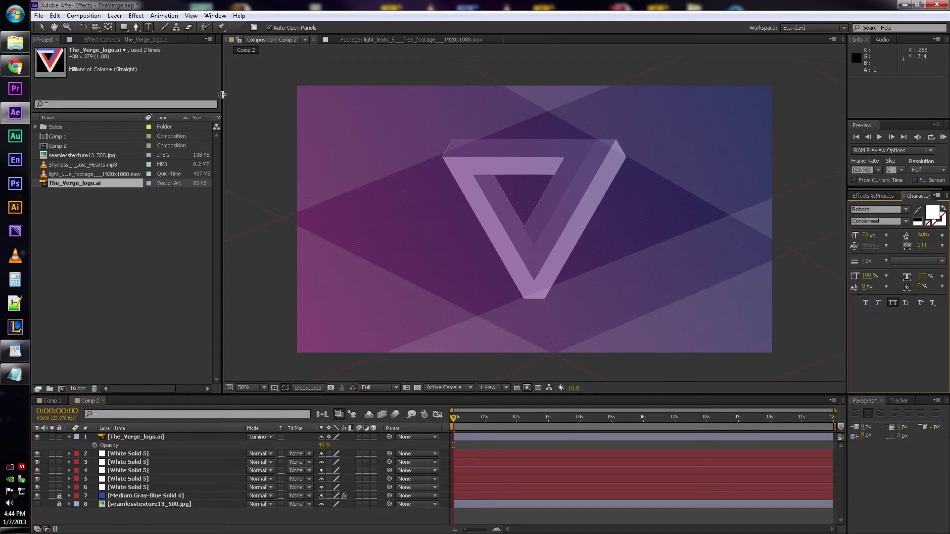
{"action": "left_click", "coordinate": [534, 198]}
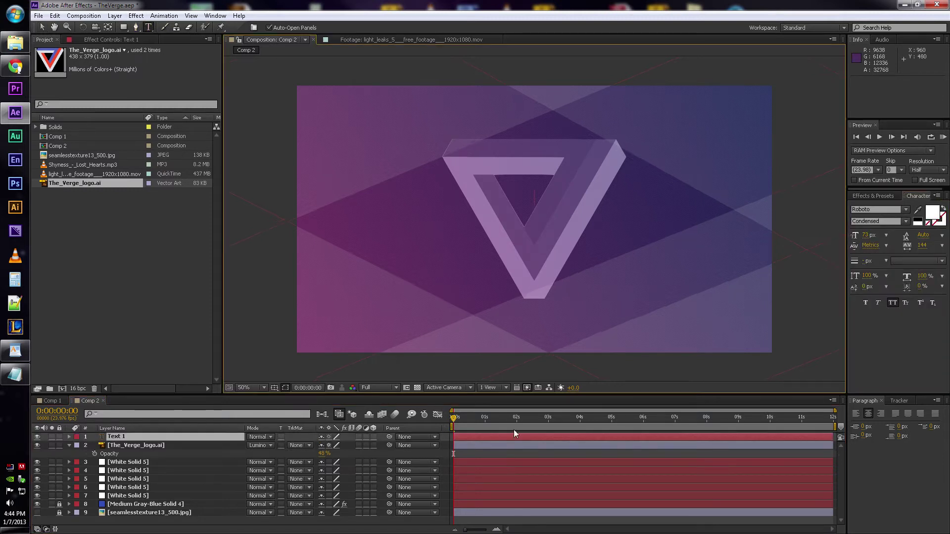
{"action": "type", "text": "THE V"}
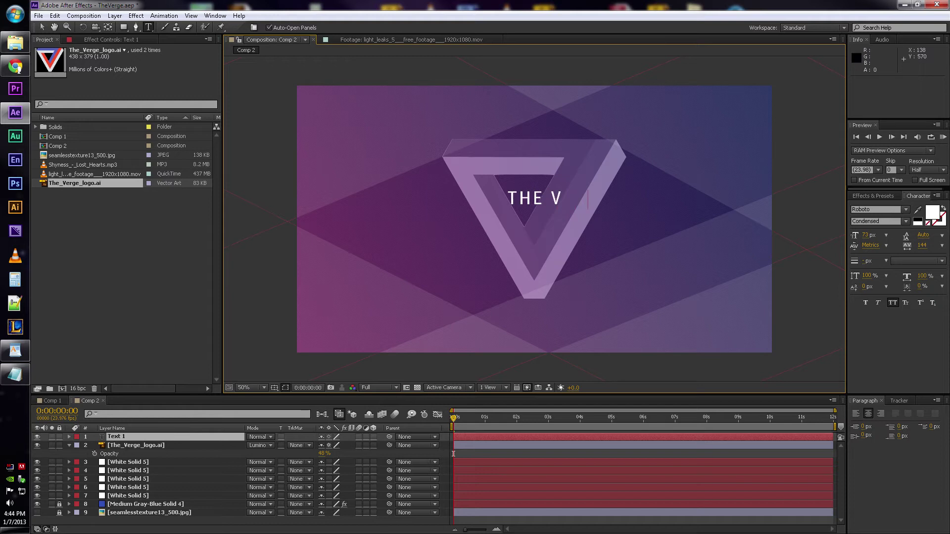
{"action": "type", "text": "ERGECAST"}
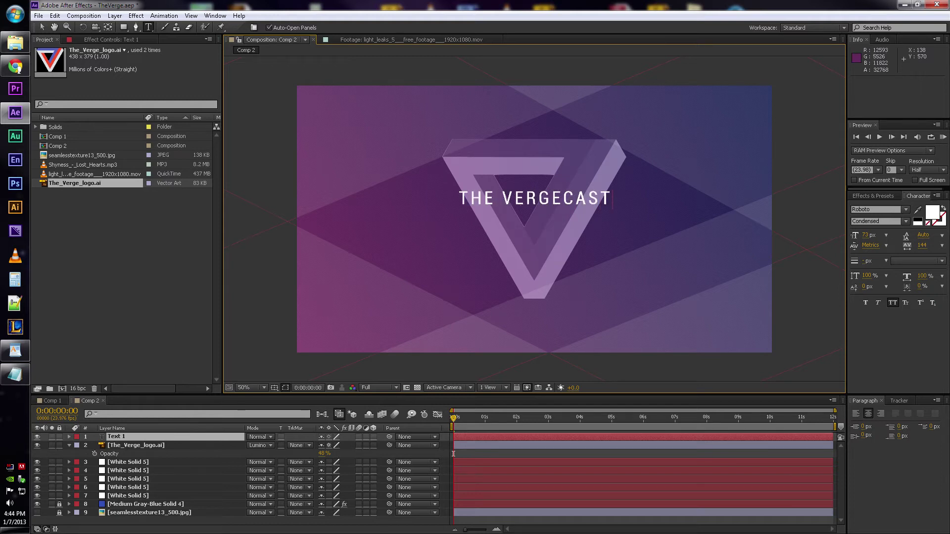
Step: Set the whole title text to the Roboto Thin style at a font size of 128 px
{"action": "key", "text": "ctrl+a"}
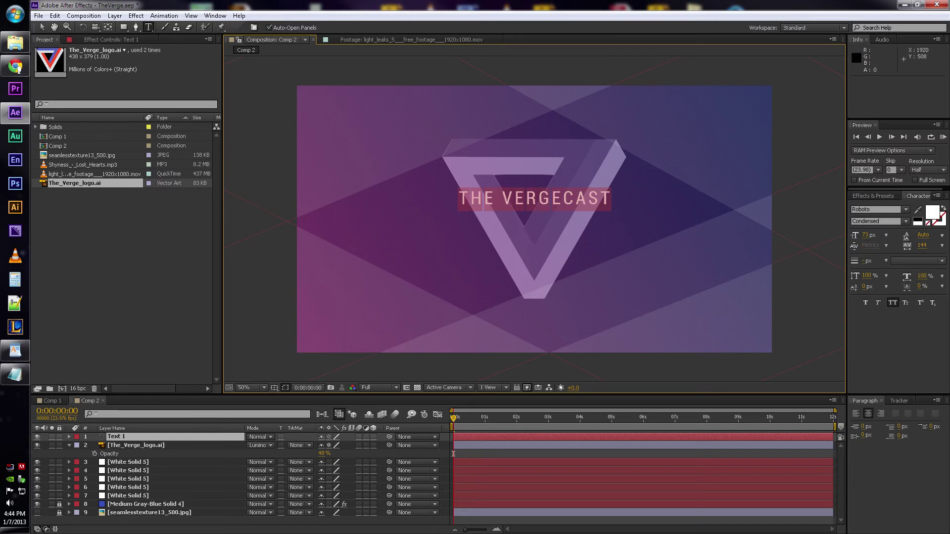
{"action": "left_click", "coordinate": [905, 221]}
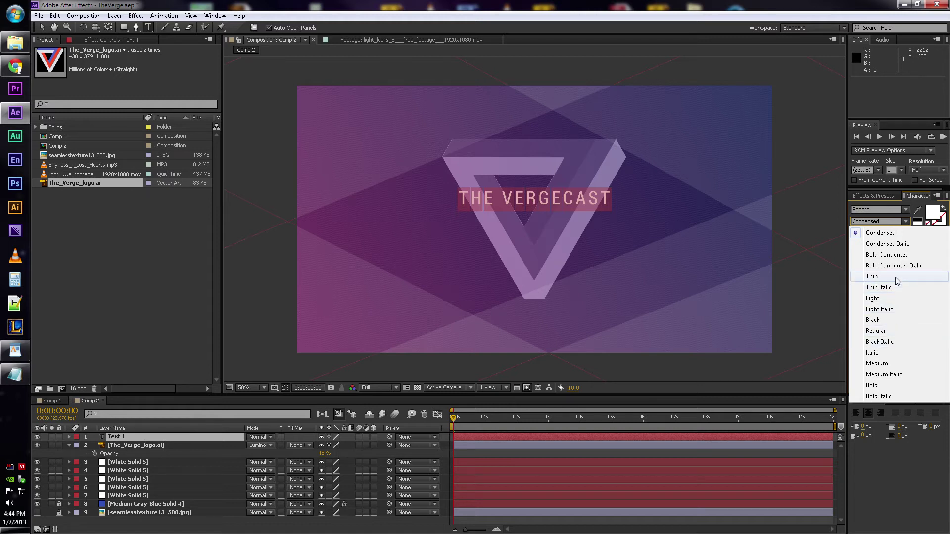
{"action": "left_click", "coordinate": [872, 276]}
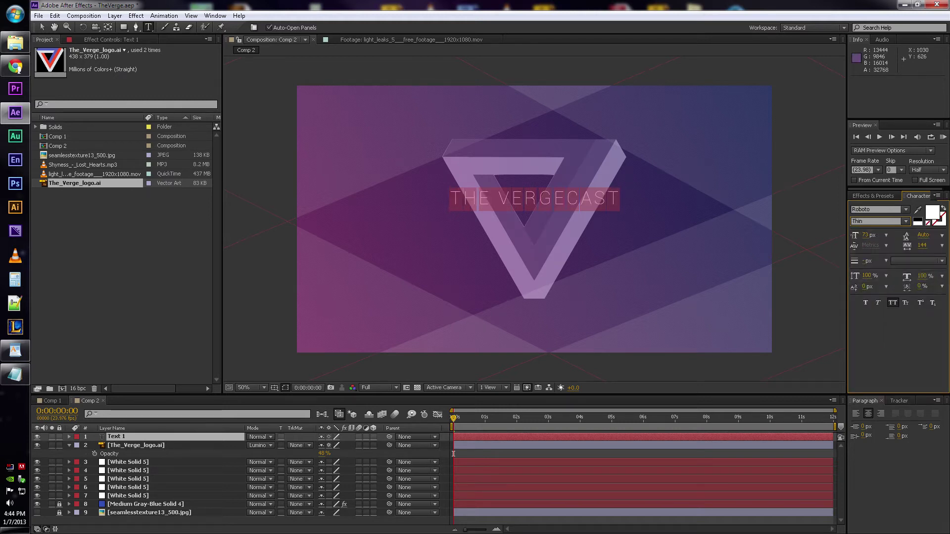
{"action": "left_click_drag", "start_coordinate": [869, 235], "coordinate": [229, 27]}
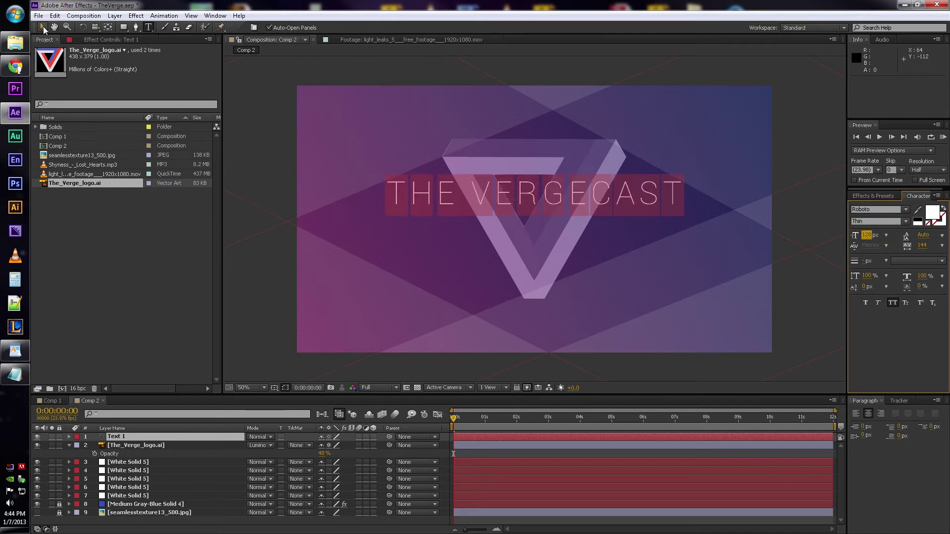
Step: Move the title text down to position 960, 640 and set its font size to 139 px
{"action": "left_click", "coordinate": [43, 27]}
{"action": "key", "text": "shift+Down"}
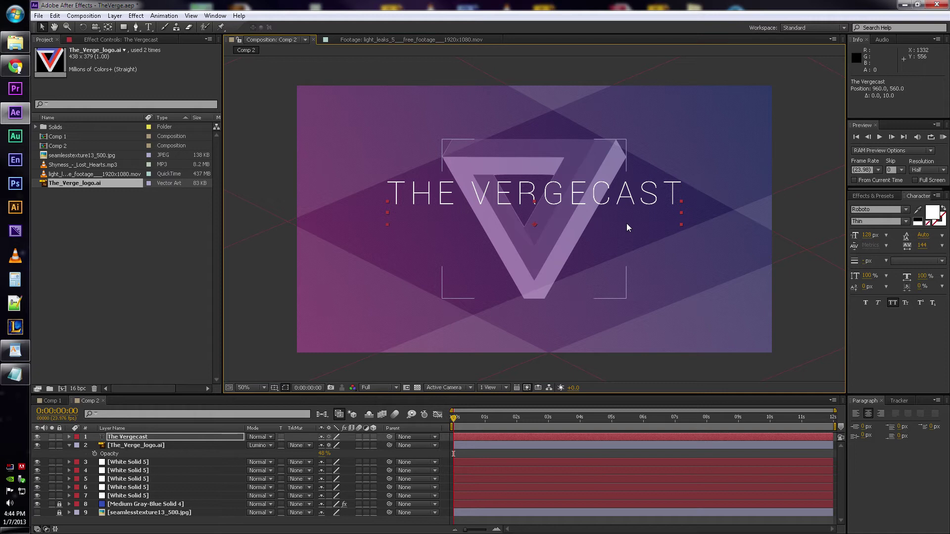
{"action": "key", "text": "shift+Down"}
{"action": "key", "text": "shift+Down"}
{"action": "key", "text": "shift+Down"}
{"action": "key", "text": "shift+Down"}
{"action": "key", "text": "shift+Down"}
{"action": "key", "text": "shift+Down"}
{"action": "key", "text": "shift+Down"}
{"action": "key", "text": "shift+Down"}
{"action": "left_click_drag", "start_coordinate": [865, 240], "coordinate": [719, 250]}
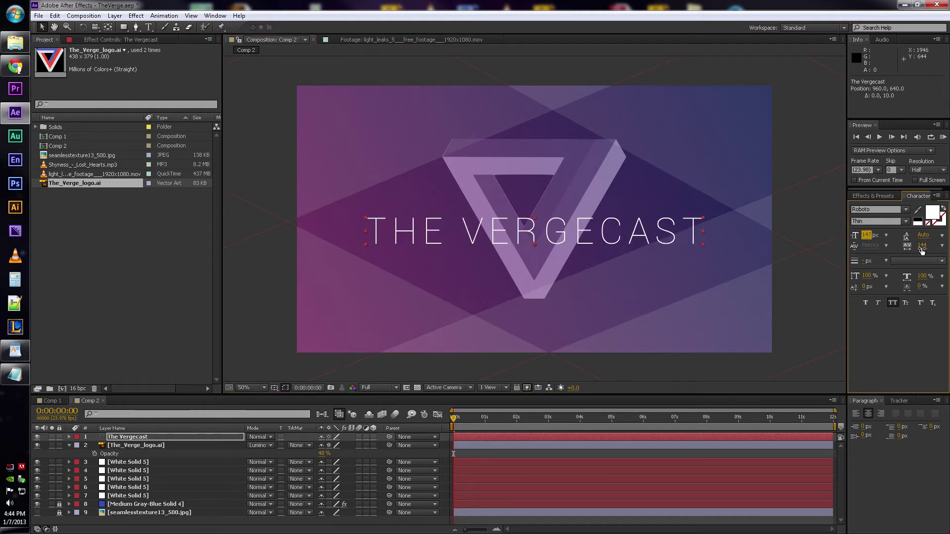
{"action": "left_click_drag", "start_coordinate": [778, 245], "coordinate": [633, 262]}
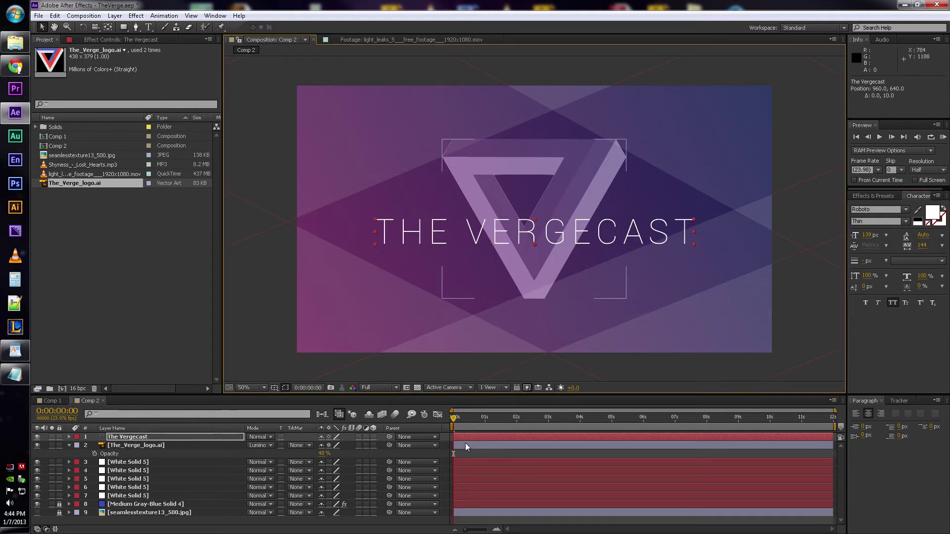
Step: Reveal the title layer's Position property and duplicate the title text layer
{"action": "key", "text": "p"}
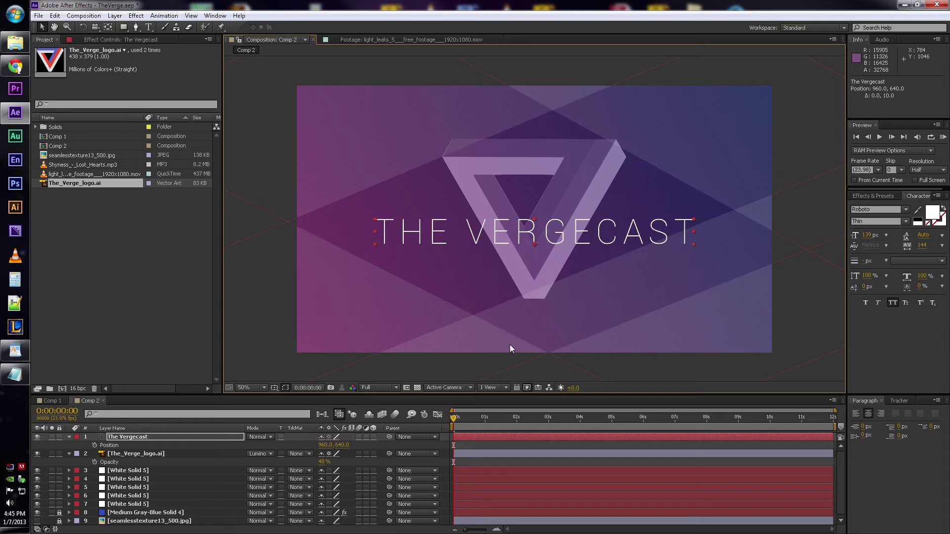
{"action": "left_click", "coordinate": [469, 445]}
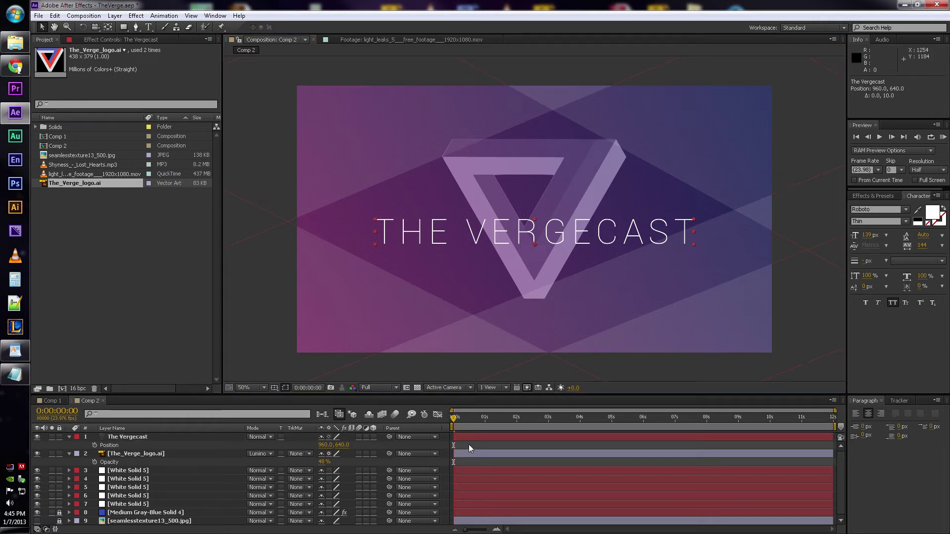
{"action": "left_click", "coordinate": [467, 434]}
{"action": "key", "text": "ctrl+c"}
{"action": "key", "text": "ctrl+v"}
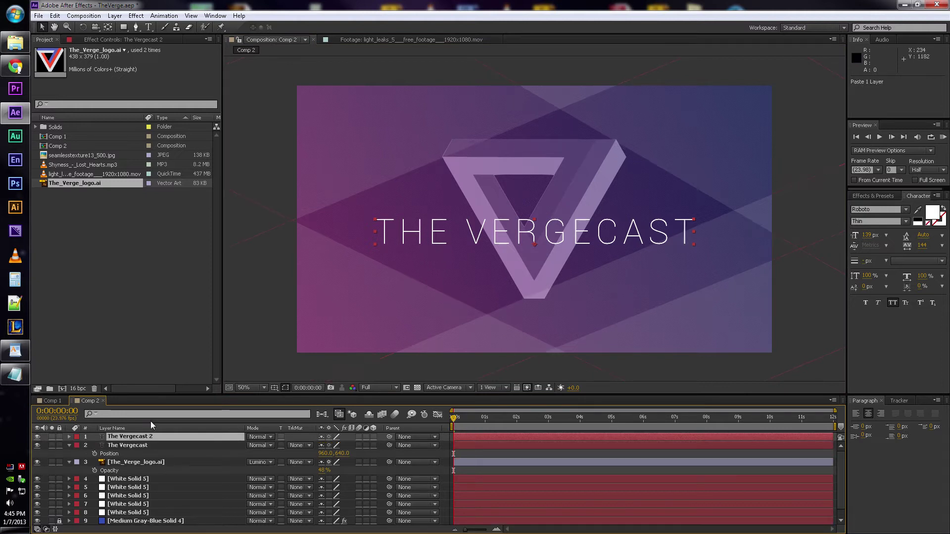
Step: Move the duplicated title text straight down to position 960, 800, below the original
{"action": "key", "text": "shift+Down"}
{"action": "key", "text": "shift+Down"}
{"action": "key", "text": "shift+Down"}
{"action": "key", "text": "shift+Down"}
{"action": "key", "text": "shift+Down"}
{"action": "key", "text": "shift+Down"}
{"action": "key", "text": "shift+Down"}
{"action": "key", "text": "shift+Down"}
{"action": "key", "text": "shift+Down"}
{"action": "key", "text": "shift+Down"}
{"action": "key", "text": "shift+Down"}
{"action": "key", "text": "shift+Down"}
{"action": "key", "text": "shift+Down"}
{"action": "key", "text": "shift+Down"}
{"action": "key", "text": "shift+Down"}
{"action": "key", "text": "shift+Down"}
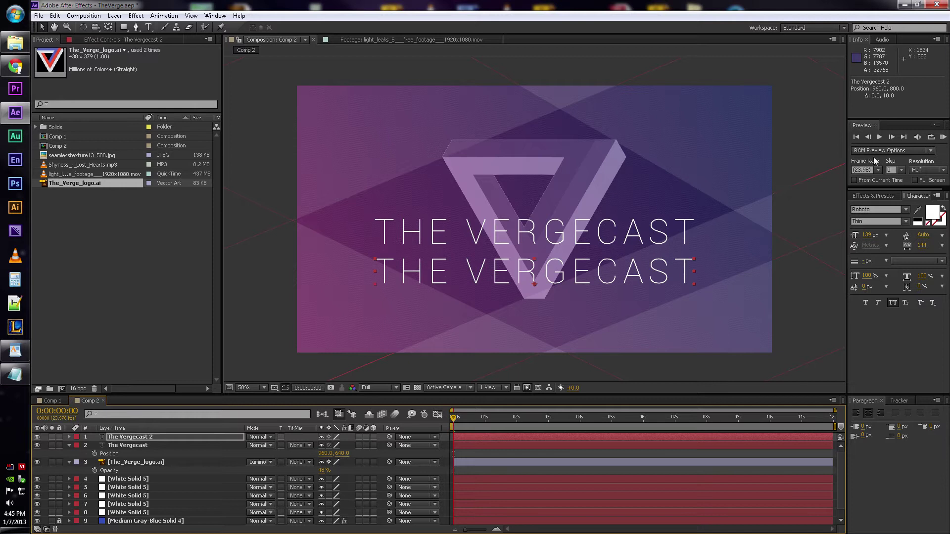
Step: Set the duplicated text's font size to 80 px and replace its wording with "LIVE FROM CES 2013"
{"action": "left_click_drag", "start_coordinate": [869, 235], "coordinate": [839, 230]}
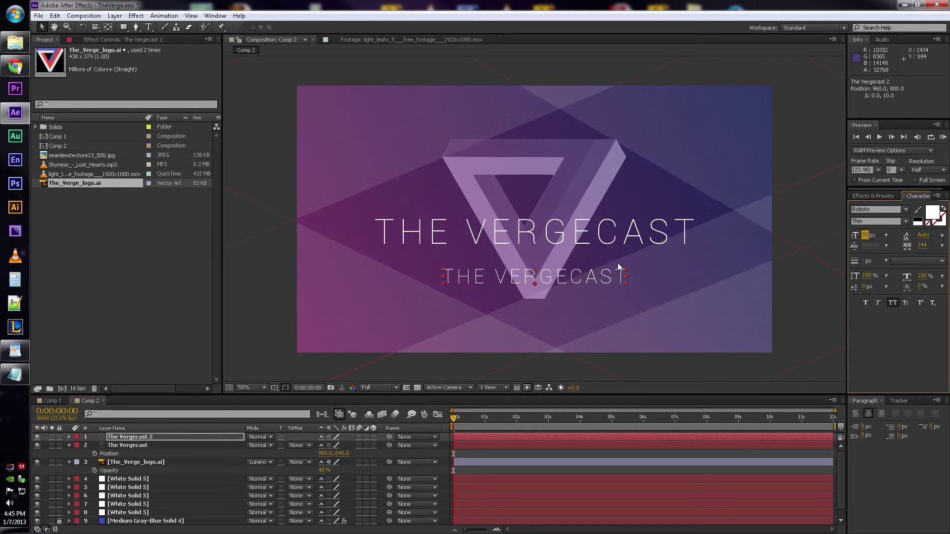
{"action": "double_click", "coordinate": [586, 272]}
{"action": "type", "text": "LIVE"}
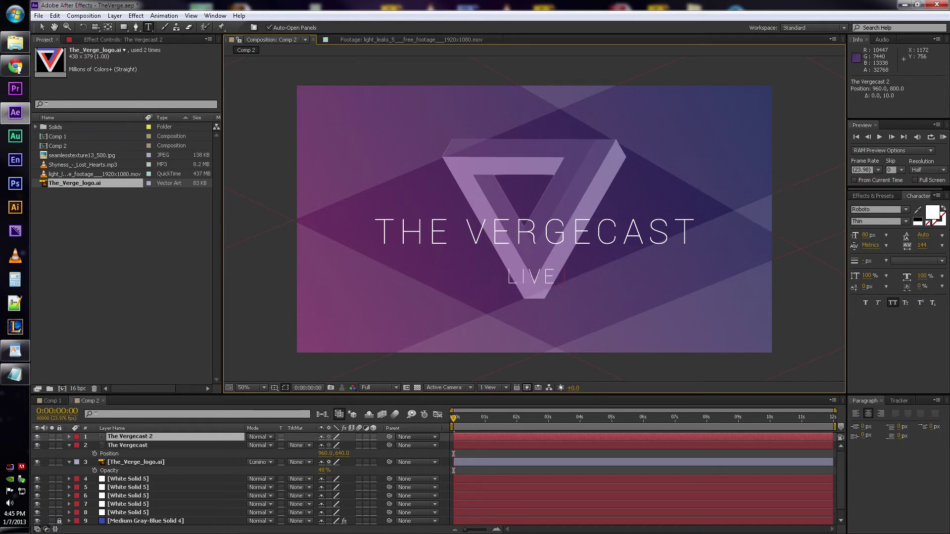
{"action": "type", "text": " FROM "}
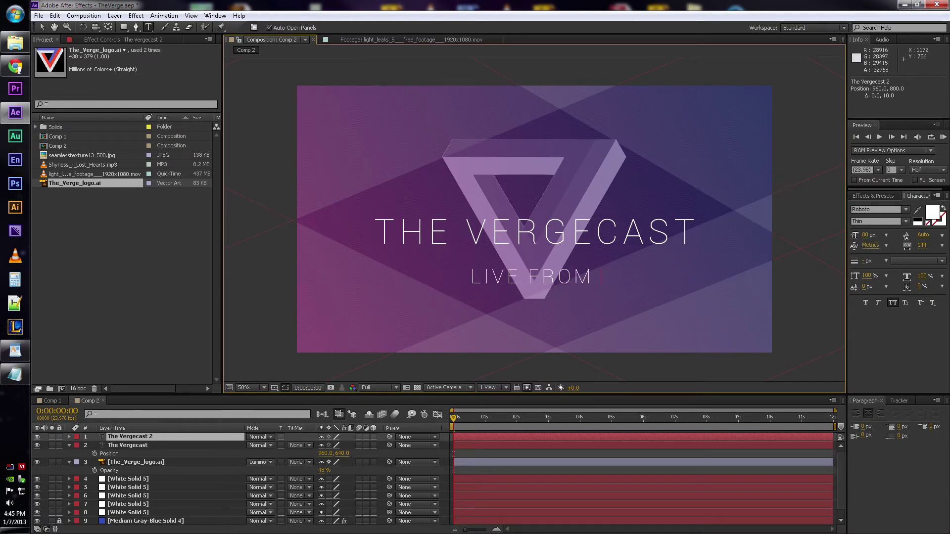
{"action": "type", "text": "CES"}
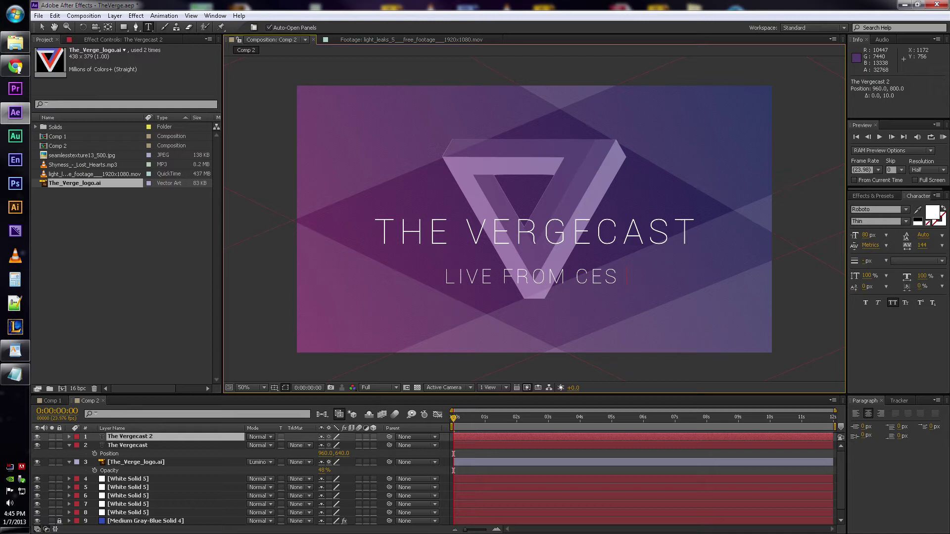
{"action": "type", "text": " 2013"}
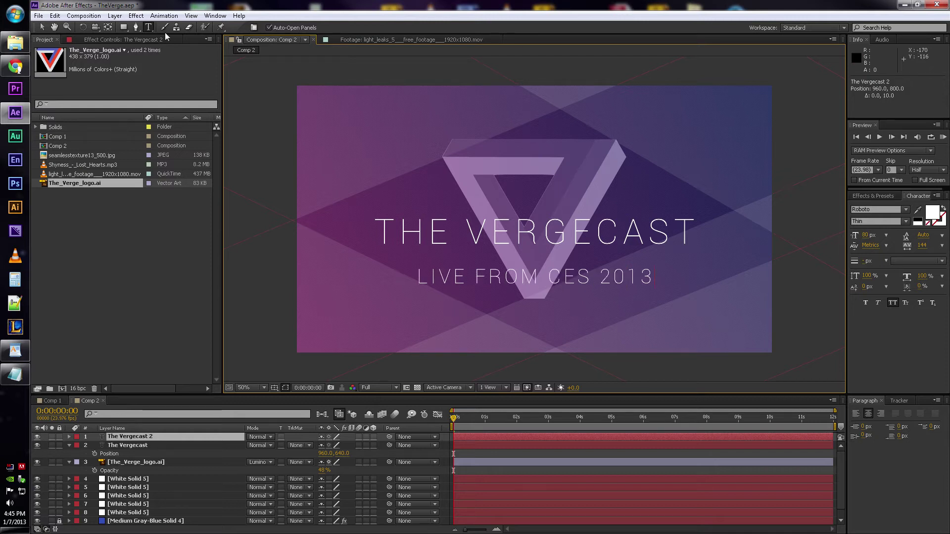
Step: Nudge the subtitle text up to position 960, 780 and keep its layer selected
{"action": "left_click", "coordinate": [42, 26]}
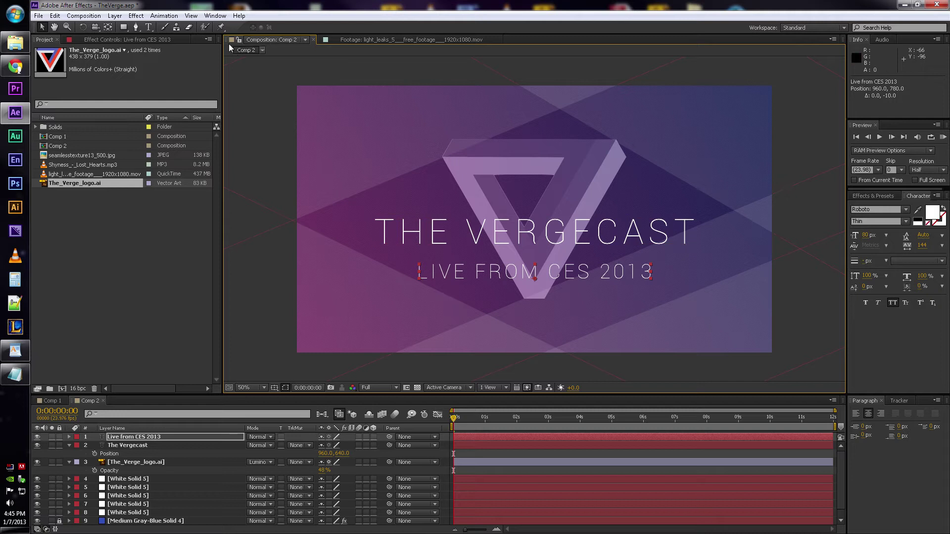
{"action": "key", "text": "q"}
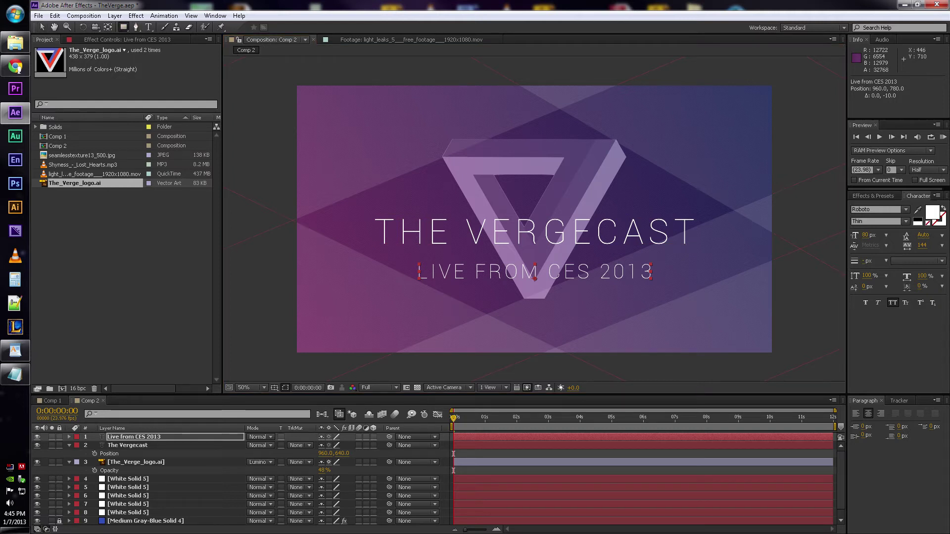
{"action": "left_click", "coordinate": [144, 439]}
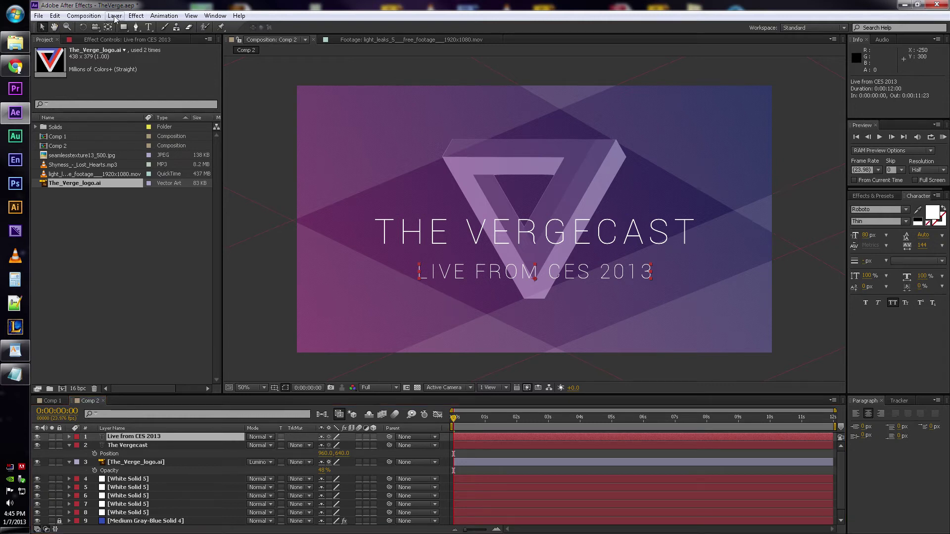
Step: Create a white solid above the text layers and scale it into a centred bar of about 54% by 11%
{"action": "left_click", "coordinate": [136, 15]}
{"action": "mouse_move", "coordinate": [114, 15]}
{"action": "mouse_move", "coordinate": [238, 27]}
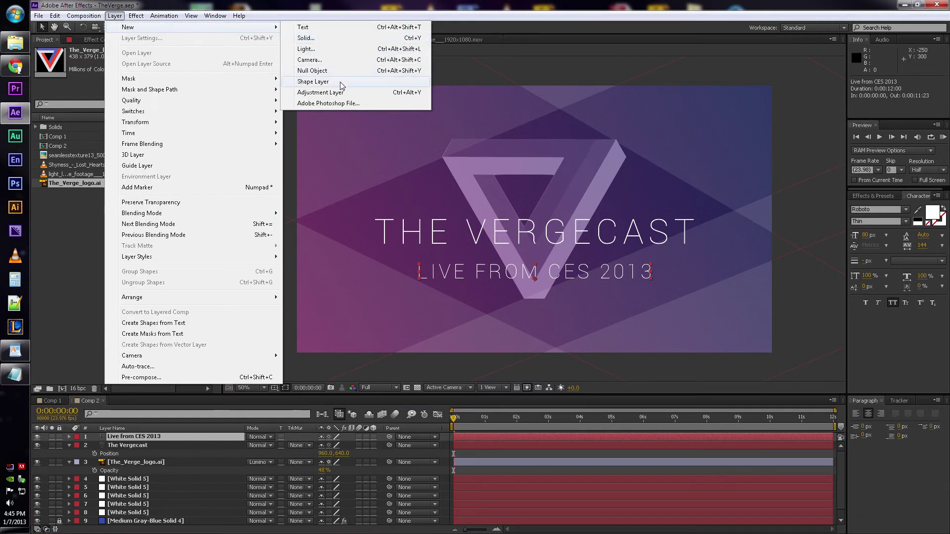
{"action": "left_click", "coordinate": [331, 39]}
{"action": "left_click", "coordinate": [261, 256]}
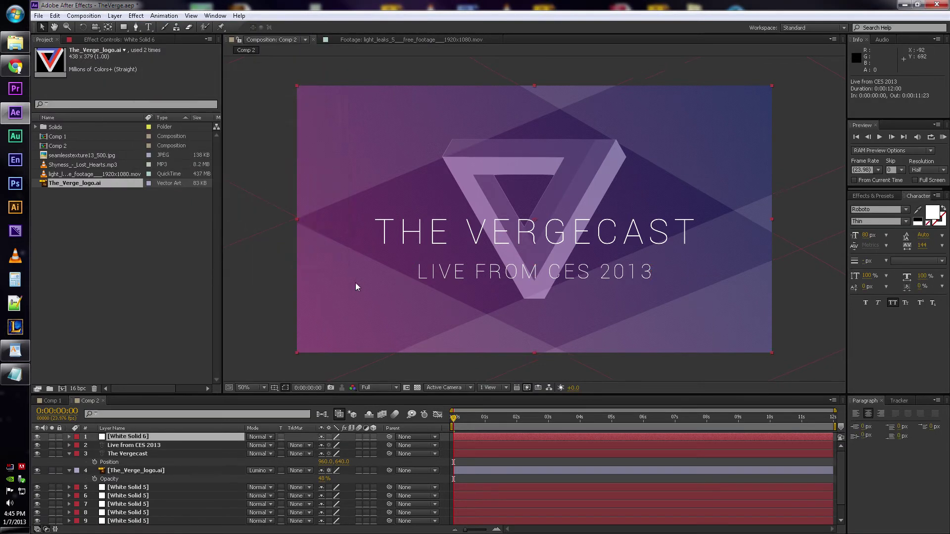
{"action": "left_click_drag", "start_coordinate": [536, 85], "coordinate": [536, 204]}
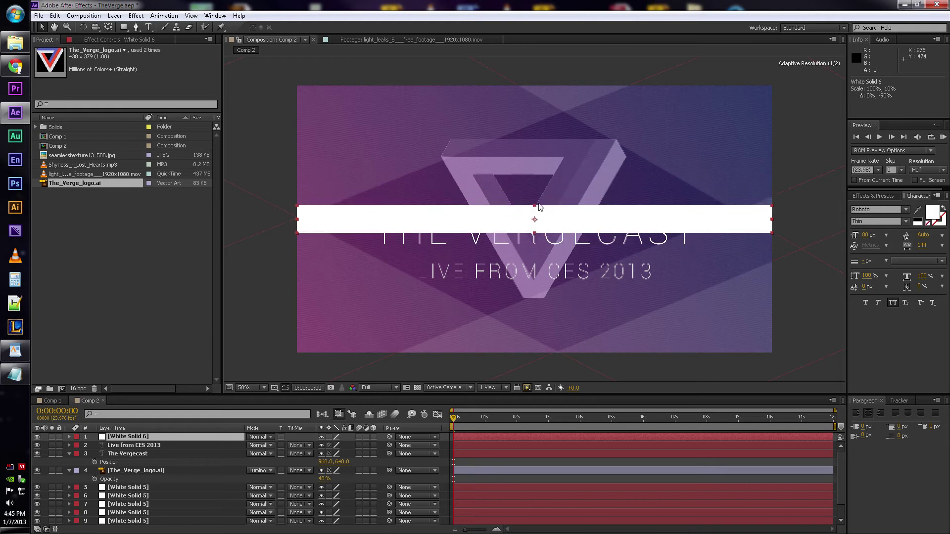
{"action": "left_click_drag", "start_coordinate": [299, 221], "coordinate": [406, 242]}
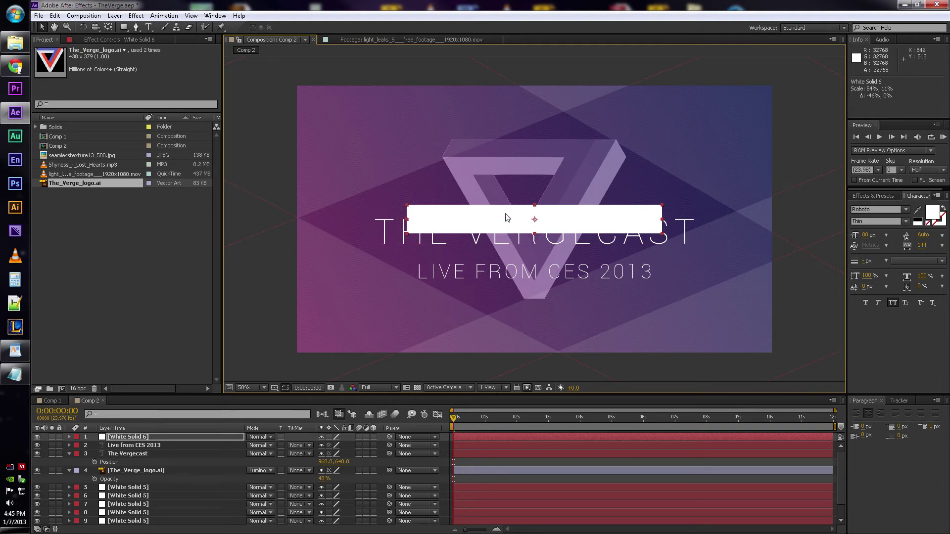
Step: Set the white bar's opacity to 42%
{"action": "key", "text": "t"}
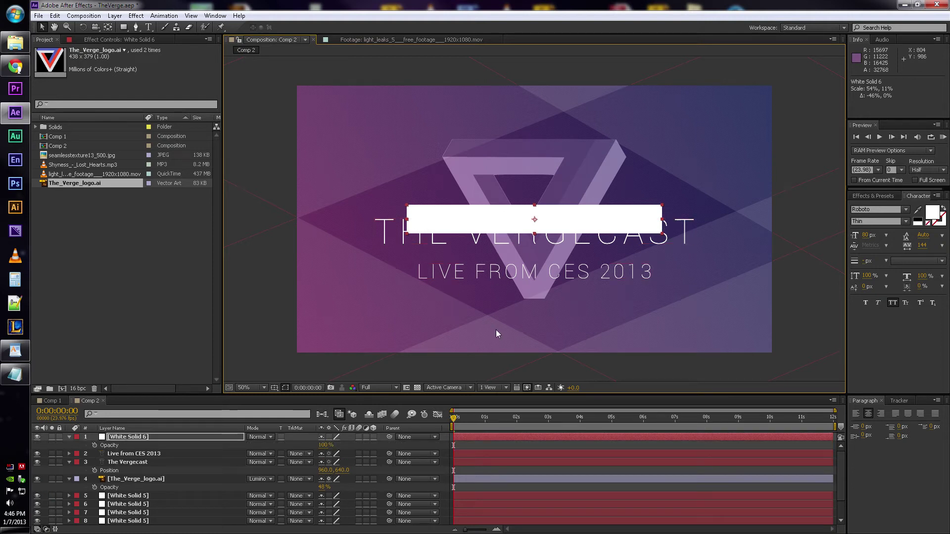
{"action": "left_click", "coordinate": [326, 445]}
{"action": "type", "text": "42"}
{"action": "key", "text": "Return"}
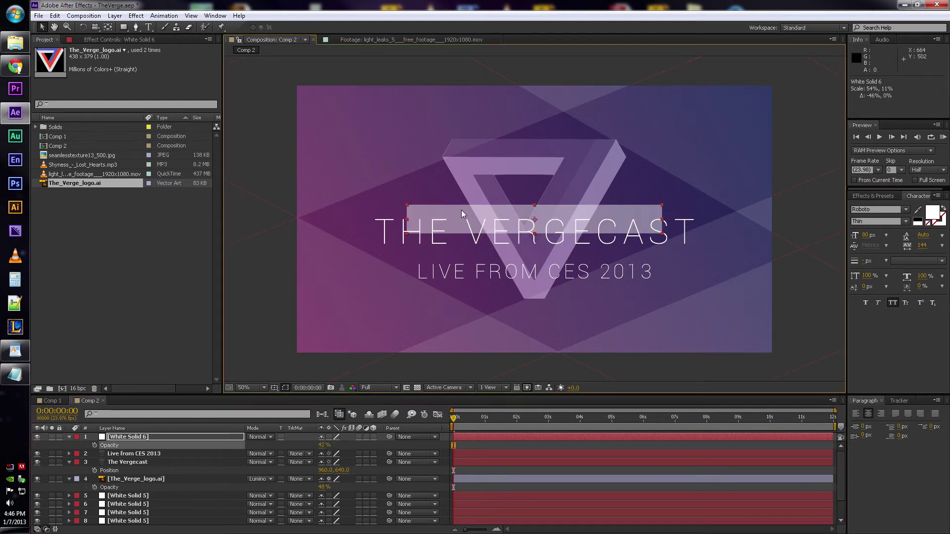
Step: Move the white bar down behind the subtitle text and shrink it to about 51% by 9%
{"action": "key", "text": "shift+Down"}
{"action": "key", "text": "shift+Down"}
{"action": "key", "text": "shift+Down"}
{"action": "key", "text": "shift+Down"}
{"action": "key", "text": "shift+Down"}
{"action": "key", "text": "shift+Down"}
{"action": "key", "text": "shift+Down"}
{"action": "key", "text": "shift+Down"}
{"action": "key", "text": "shift+Down"}
{"action": "key", "text": "shift+Down"}
{"action": "key", "text": "shift+Down"}
{"action": "key", "text": "shift+Down"}
{"action": "key", "text": "shift+Down"}
{"action": "key", "text": "shift+Down"}
{"action": "key", "text": "shift+Down"}
{"action": "key", "text": "shift+Down"}
{"action": "key", "text": "shift+Down"}
{"action": "key", "text": "shift+Down"}
{"action": "key", "text": "shift+Down"}
{"action": "key", "text": "shift+Down"}
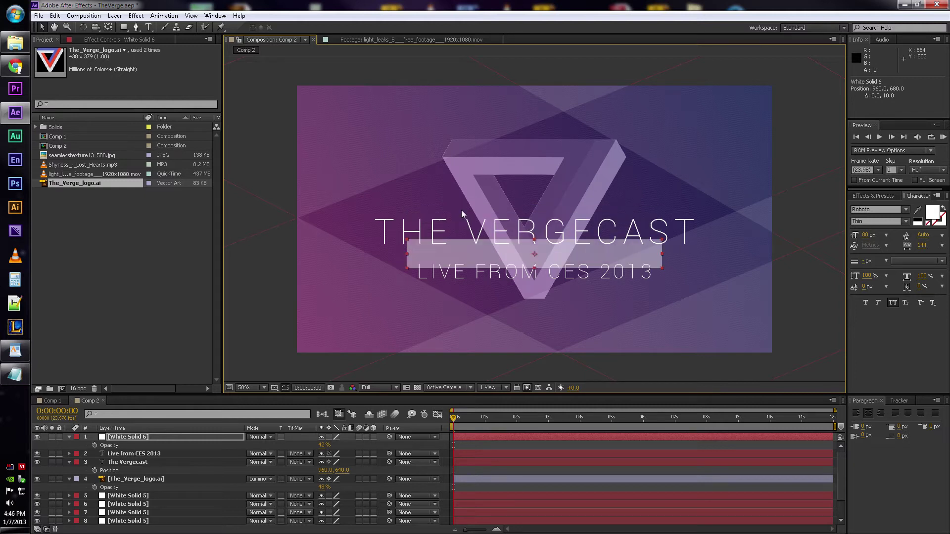
{"action": "key", "text": "shift+Down"}
{"action": "key", "text": "shift+Down"}
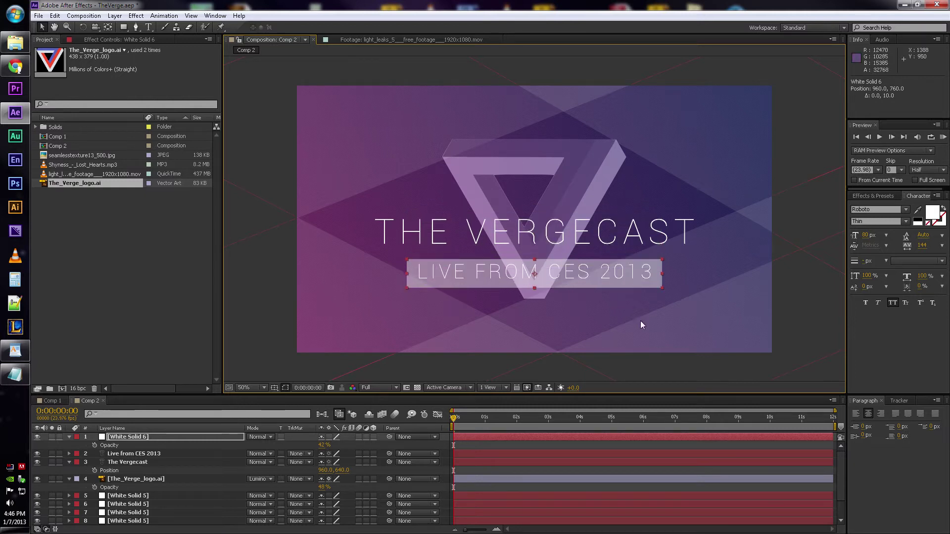
{"action": "key", "text": "Up"}
{"action": "key", "text": "Up"}
{"action": "key", "text": "Up"}
{"action": "key", "text": "Up"}
{"action": "left_click_drag", "start_coordinate": [533, 286], "coordinate": [534, 283]}
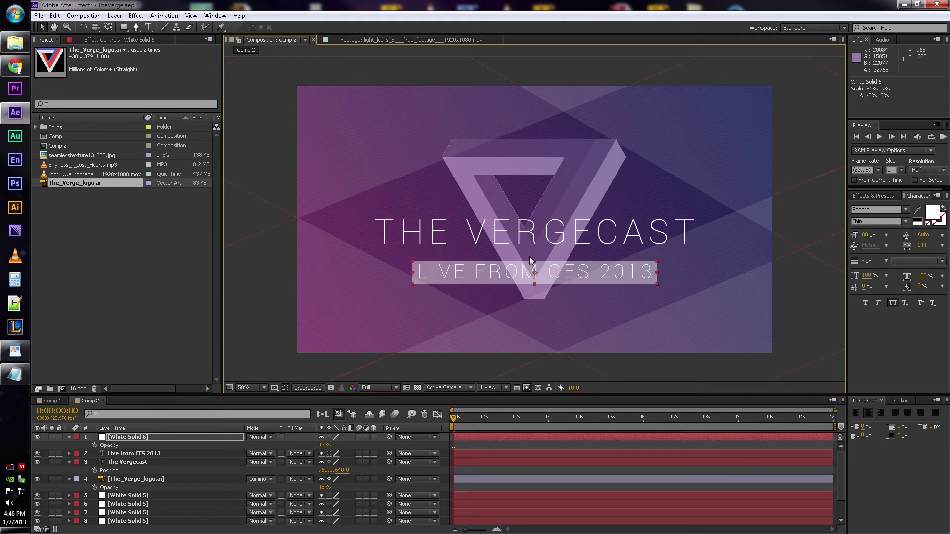
Step: Apply the Ramp effect to the bar, starting beyond its right end at 2308.7, 540 and ending near its left edge at 7.8, 516.5
{"action": "left_click", "coordinate": [880, 197]}
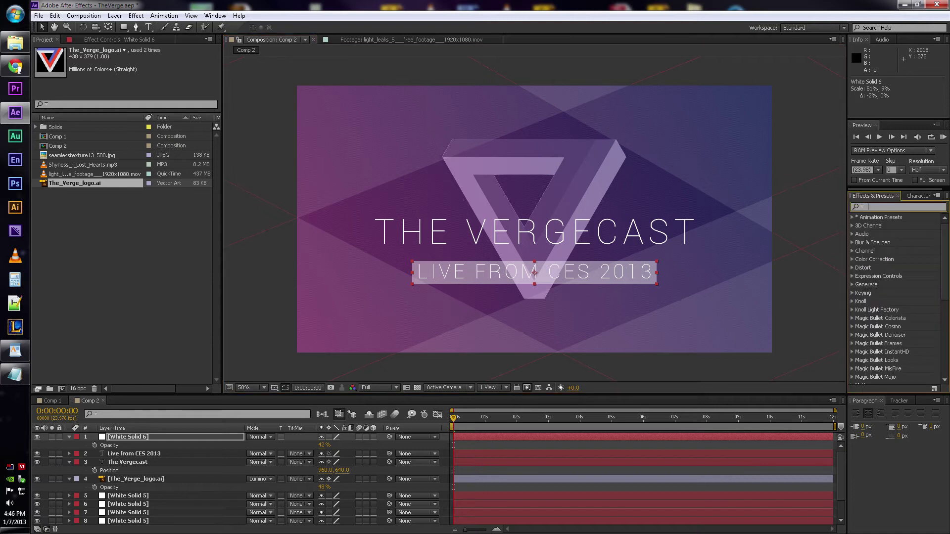
{"action": "type", "text": "ramp"}
{"action": "left_click_drag", "start_coordinate": [869, 228], "coordinate": [423, 281]}
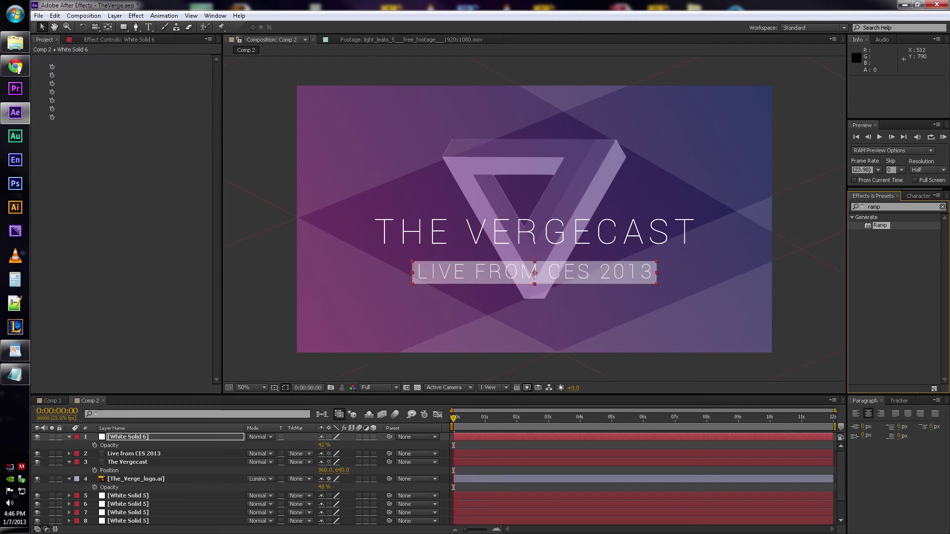
{"action": "left_click", "coordinate": [139, 67]}
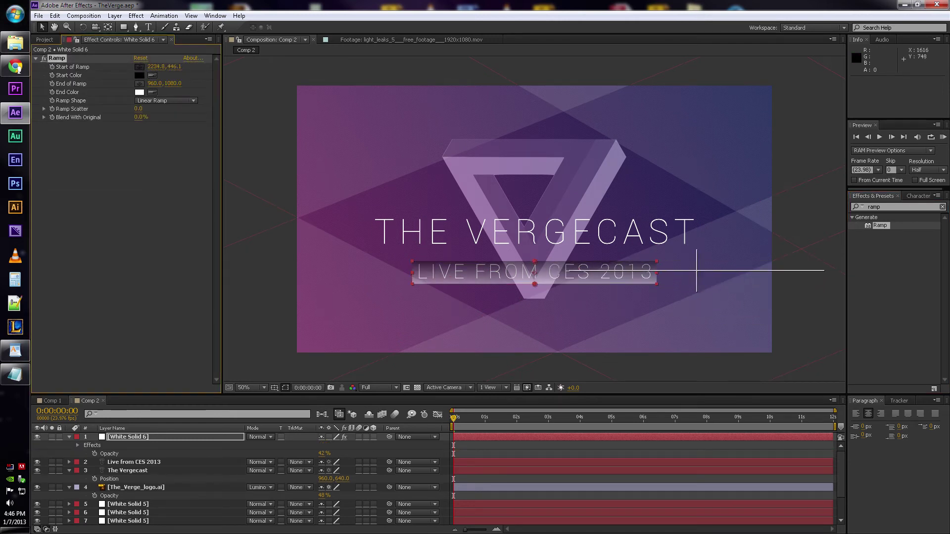
{"action": "left_click", "coordinate": [706, 273]}
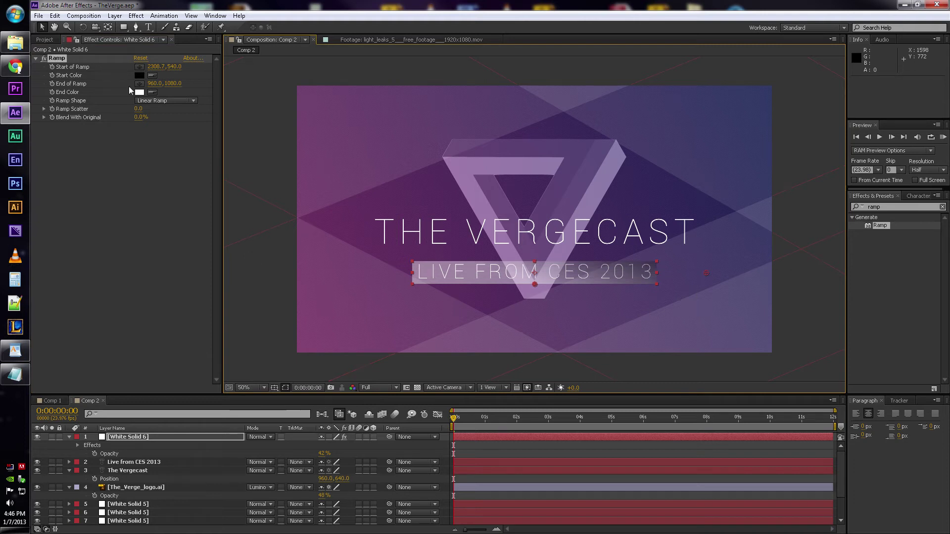
{"action": "left_click", "coordinate": [139, 84]}
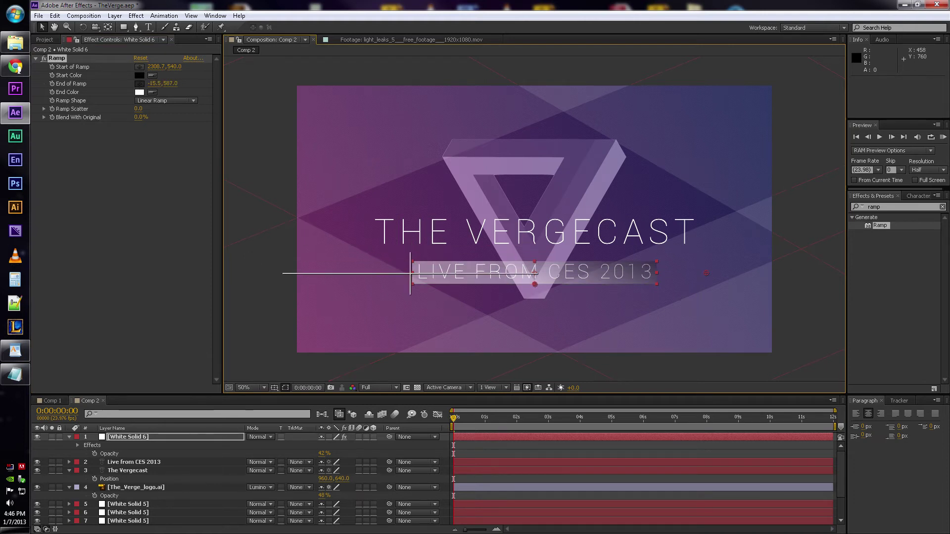
{"action": "left_click", "coordinate": [413, 270]}
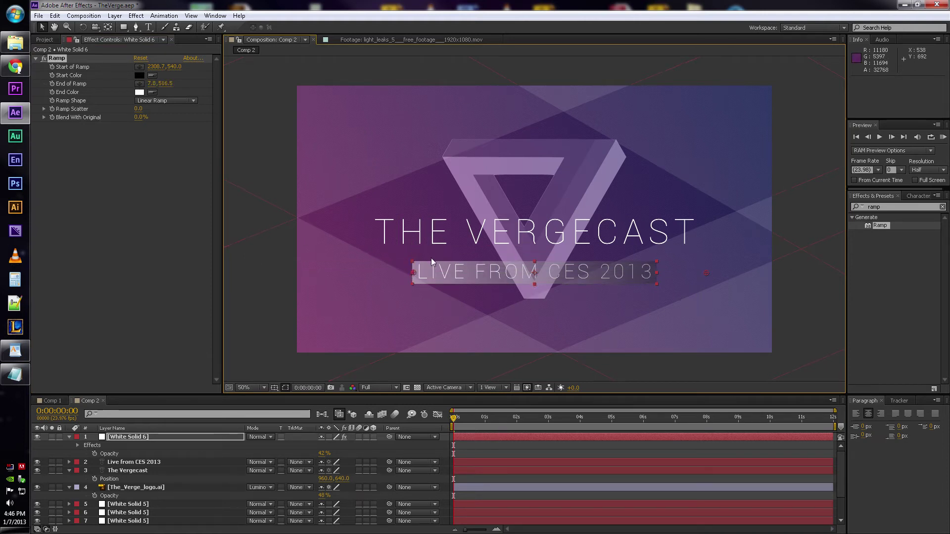
Step: Set the ramp's end color to light blue 2EC3EE and the bar's blending mode to Screen
{"action": "left_click", "coordinate": [139, 92]}
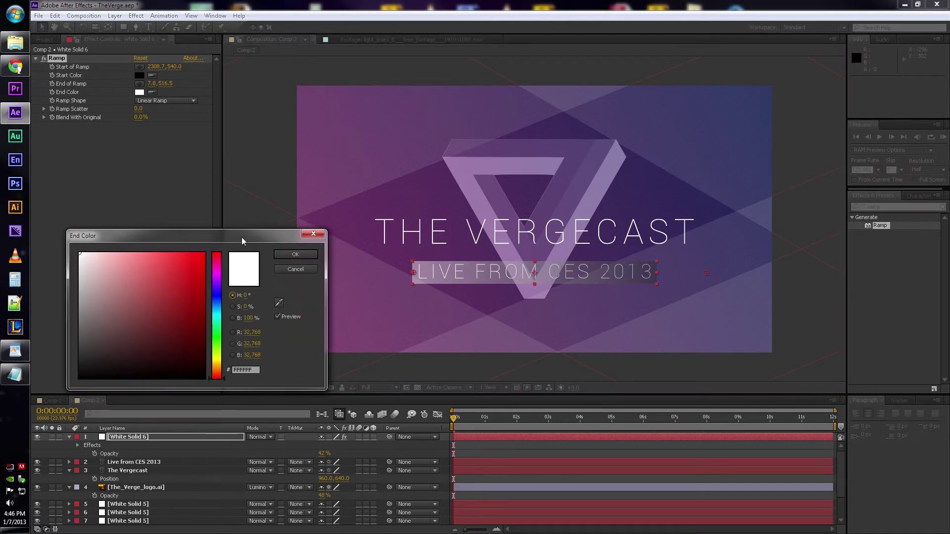
{"action": "left_click", "coordinate": [217, 311]}
{"action": "left_click", "coordinate": [172, 289]}
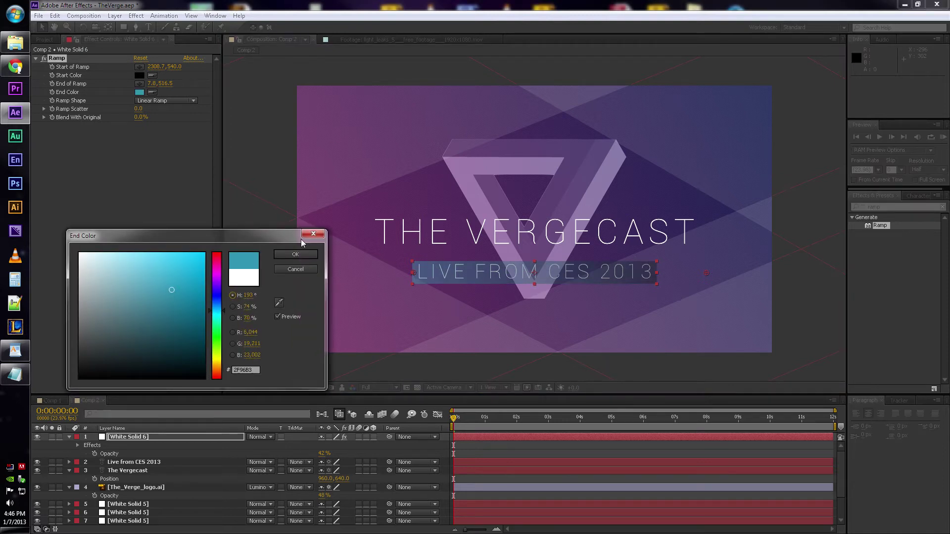
{"action": "left_click", "coordinate": [180, 261]}
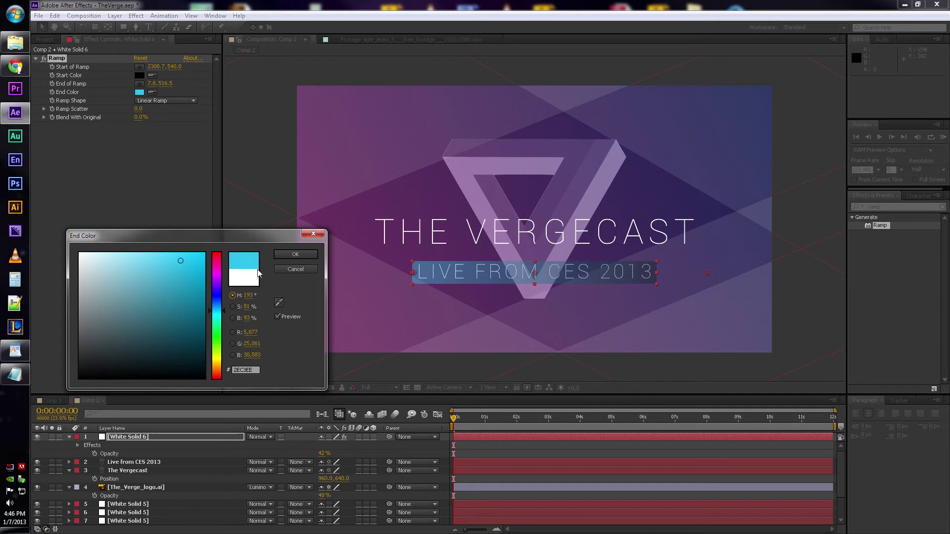
{"action": "left_click", "coordinate": [296, 256]}
{"action": "left_click", "coordinate": [258, 436]}
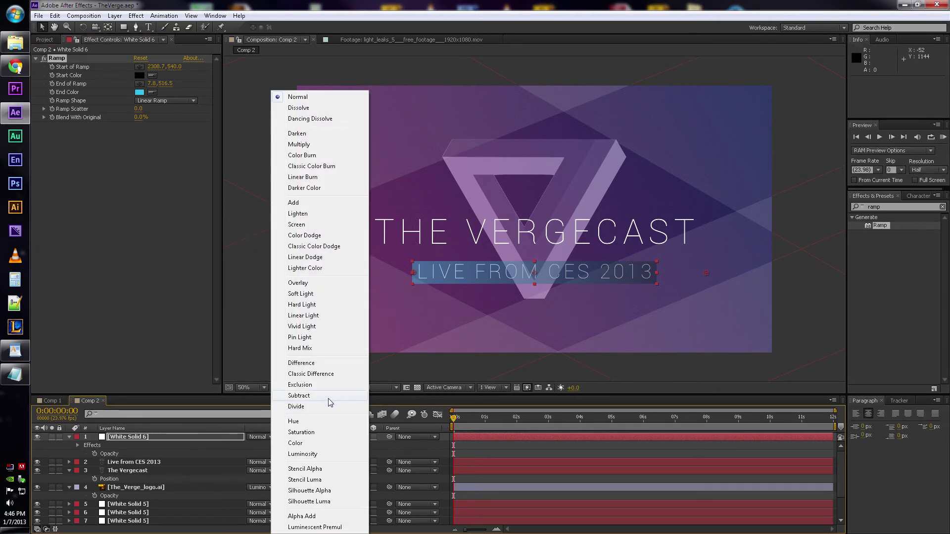
{"action": "left_click", "coordinate": [307, 224]}
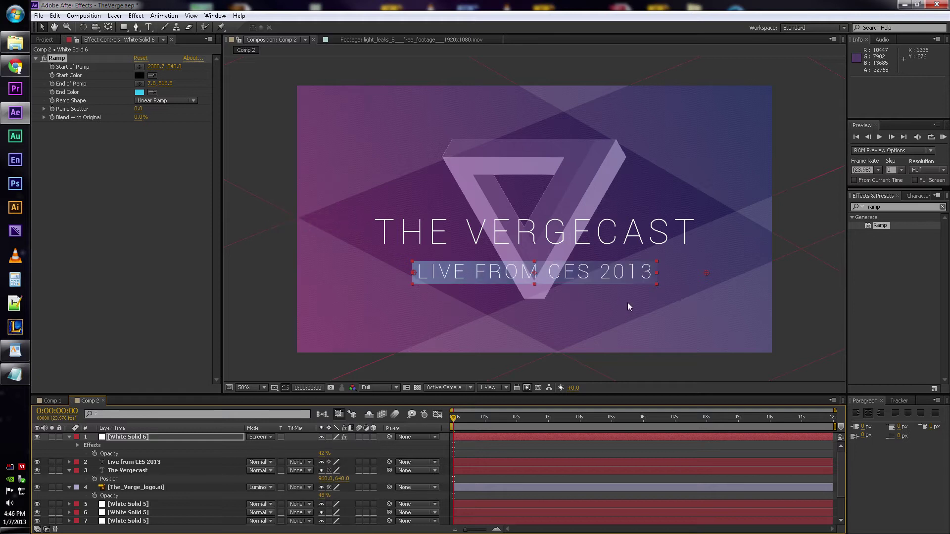
Step: Inspect the subtitle bar's blended gradient up close and within the whole composition
{"action": "key", "text": "period"}
{"action": "left_click_drag", "start_coordinate": [410, 314], "coordinate": [393, 218]}
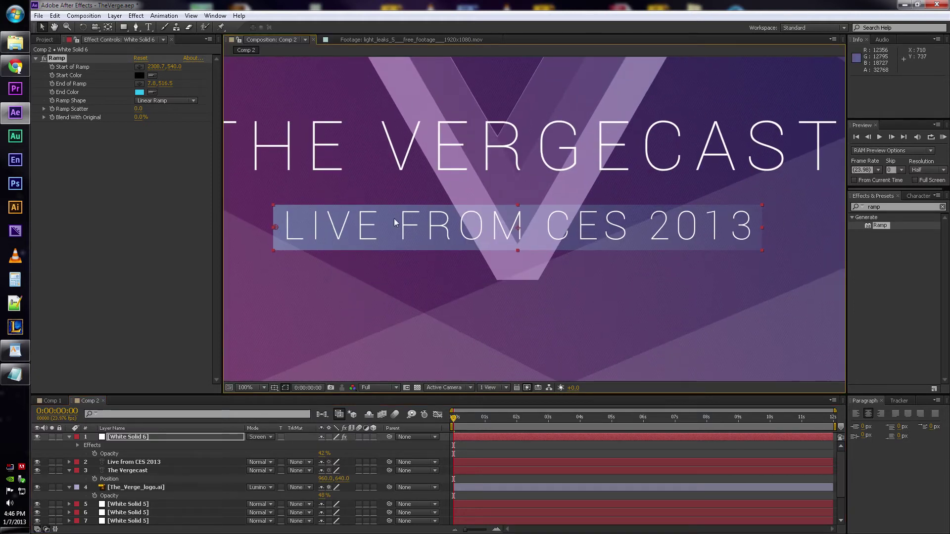
{"action": "key", "text": "comma"}
{"action": "left_click_drag", "start_coordinate": [484, 146], "coordinate": [495, 225]}
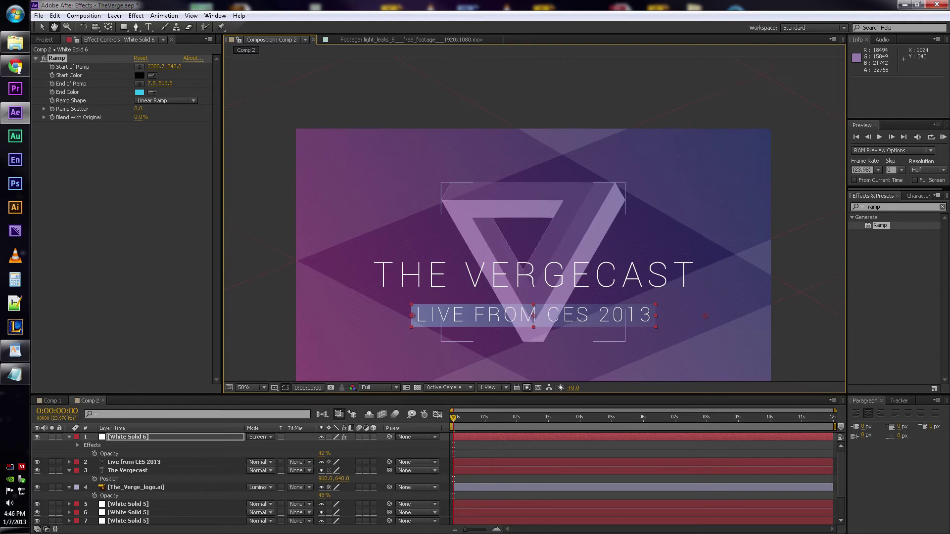
{"action": "left_click", "coordinate": [153, 437]}
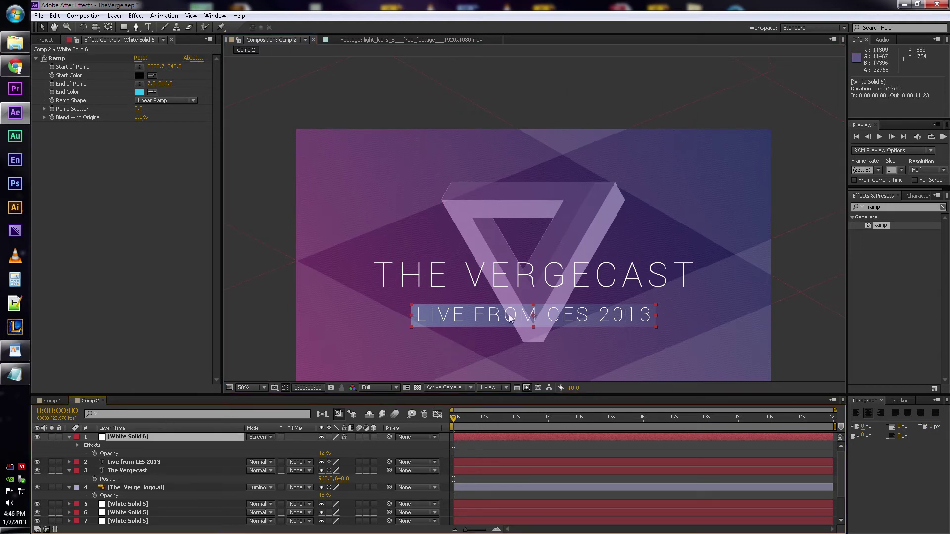
{"action": "scroll", "coordinate": [652, 289], "scroll_direction": "down", "scroll_amount": 1}
{"action": "scroll", "coordinate": [636, 290], "scroll_direction": "up", "scroll_amount": 1}
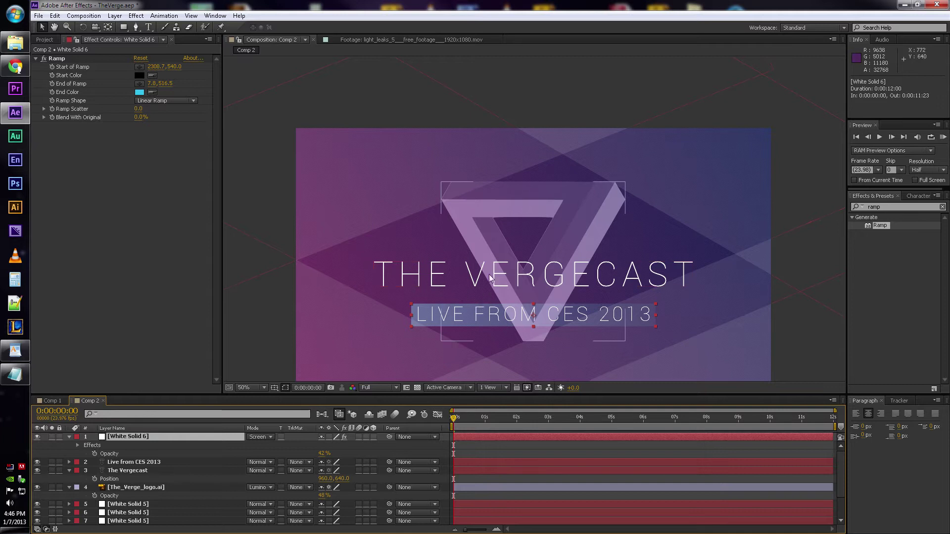
{"action": "left_click_drag", "start_coordinate": [636, 289], "coordinate": [633, 218]}
Step: Lower the "The Vergecast" title text to position 960, 674, comparing its placement with the layout in Comp 1
{"action": "left_click", "coordinate": [399, 200]}
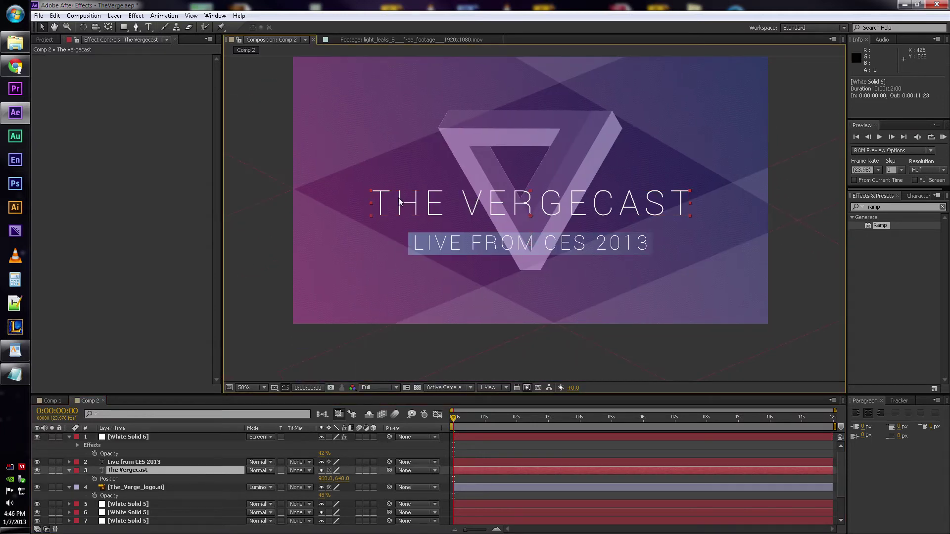
{"action": "key", "text": "shift+Down"}
{"action": "key", "text": "shift+Down"}
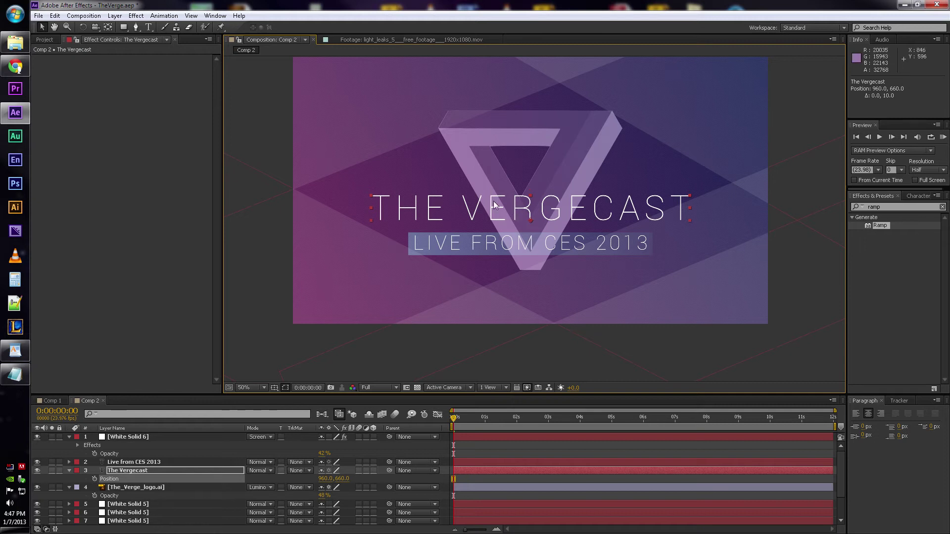
{"action": "left_click", "coordinate": [49, 401]}
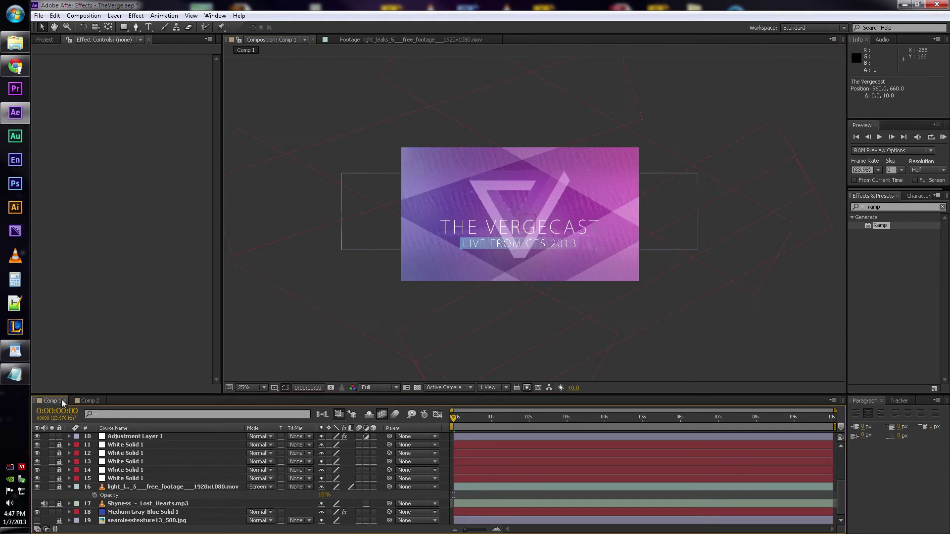
{"action": "left_click", "coordinate": [94, 400]}
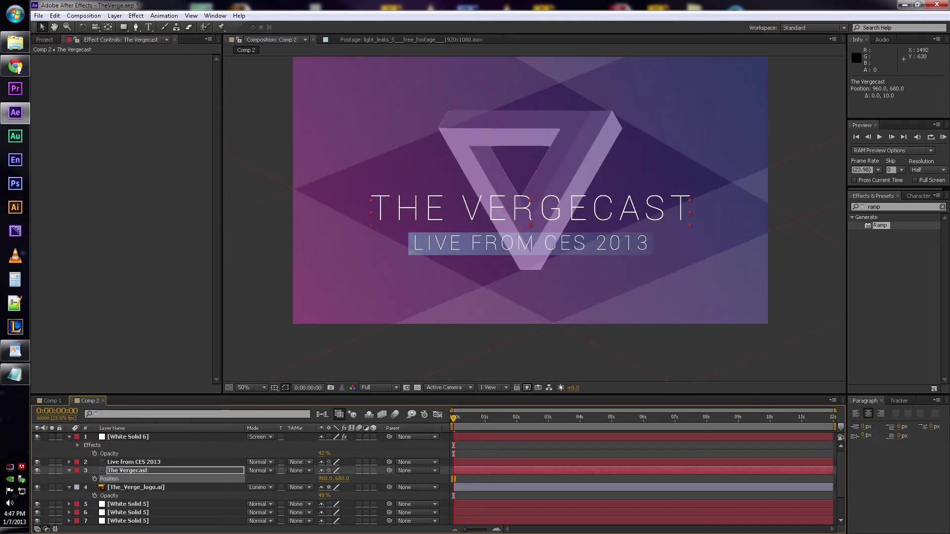
{"action": "key", "text": "shift+Down"}
{"action": "key", "text": "shift+Down"}
{"action": "key", "text": "Up"}
{"action": "key", "text": "Up"}
{"action": "key", "text": "Up"}
{"action": "key", "text": "Up"}
{"action": "key", "text": "Up"}
{"action": "key", "text": "Up"}
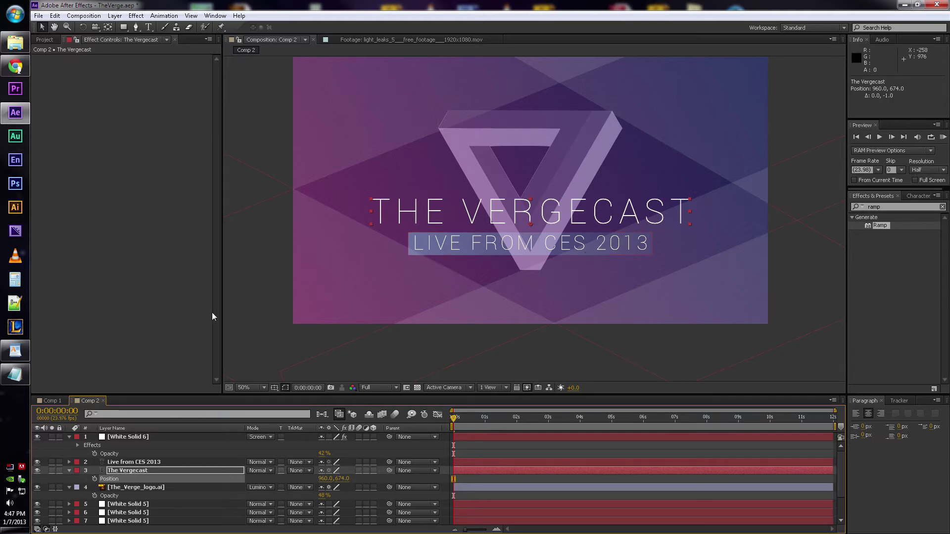
Step: Add a new null object at the top of Comp 2's layer stack
{"action": "left_click", "coordinate": [145, 487]}
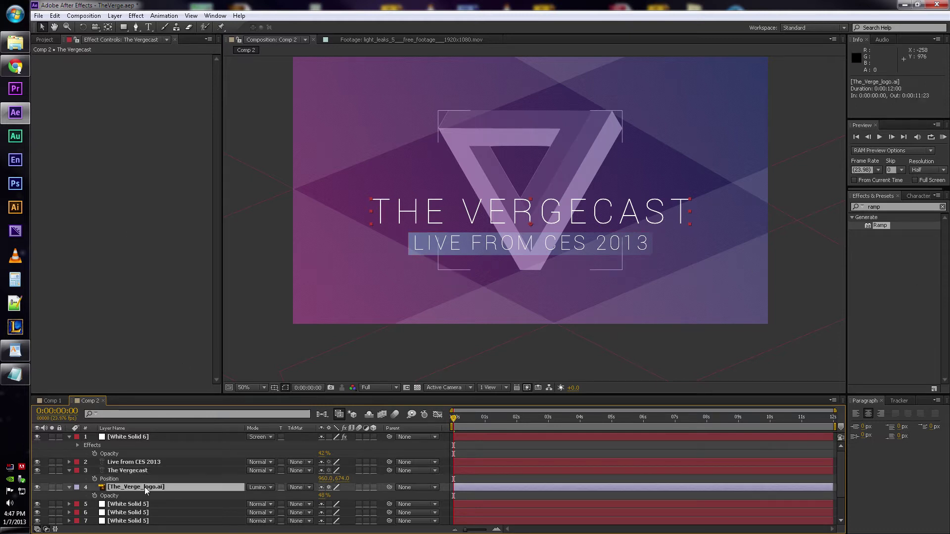
{"action": "left_click", "coordinate": [144, 461], "text": "shift"}
{"action": "left_click", "coordinate": [136, 16]}
{"action": "mouse_move", "coordinate": [115, 15]}
{"action": "mouse_move", "coordinate": [198, 27]}
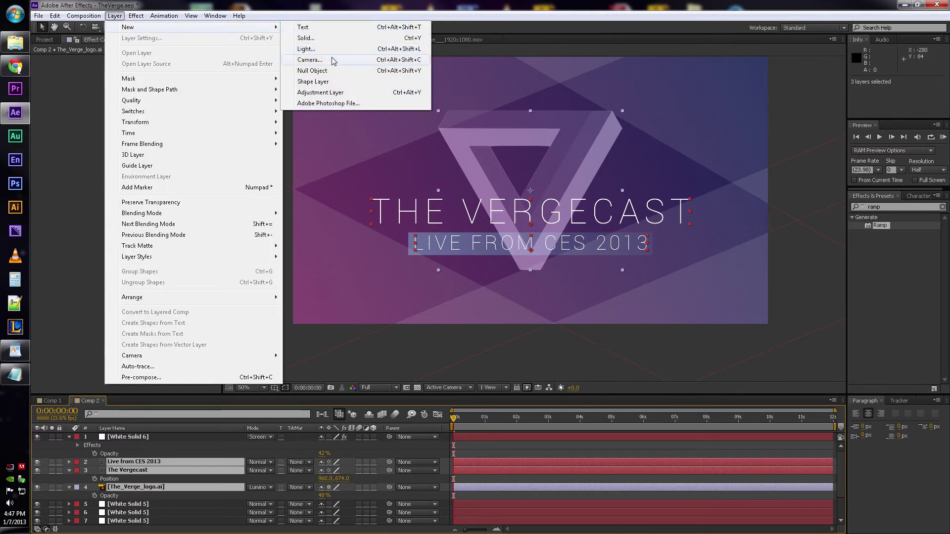
{"action": "left_click", "coordinate": [363, 71]}
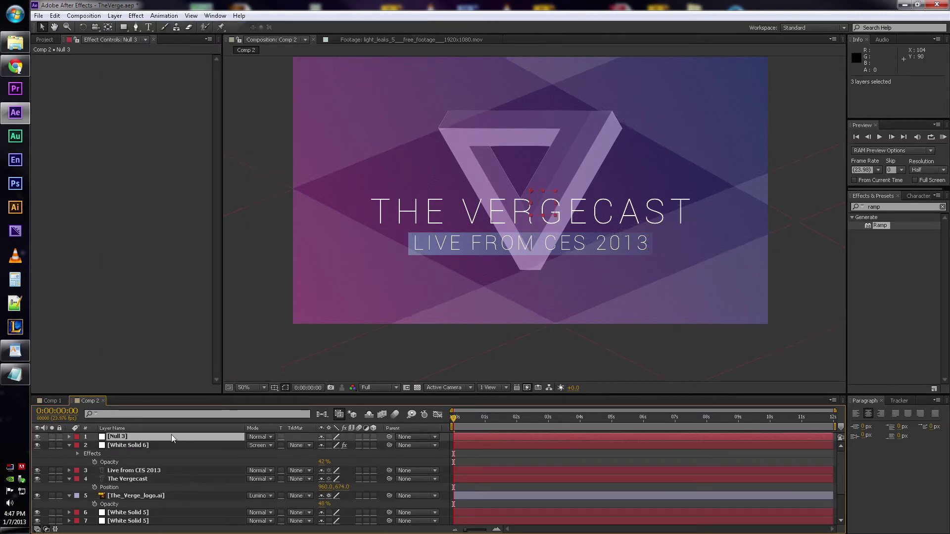
Step: Parent the subtitle bar, both text layers and the Verge logo to the new null
{"action": "left_click", "coordinate": [116, 428]}
{"action": "left_click", "coordinate": [122, 444]}
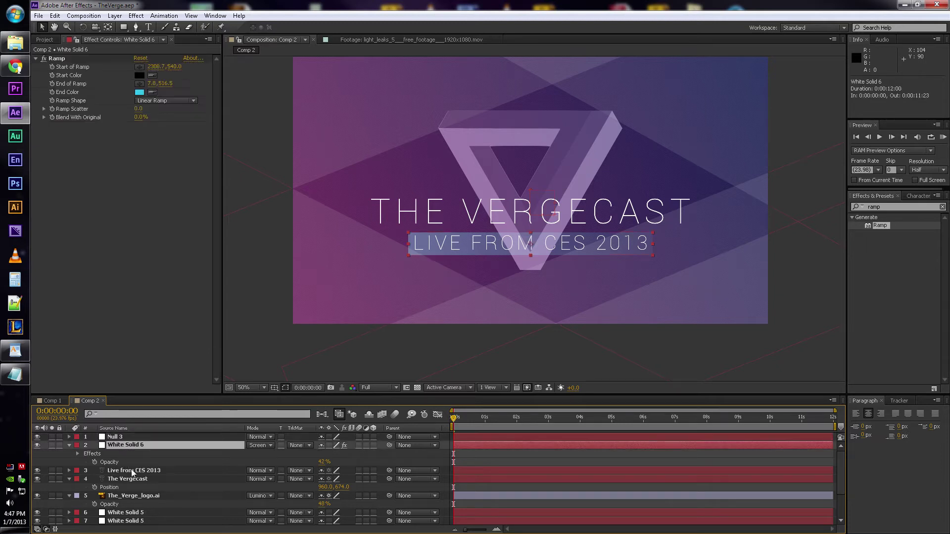
{"action": "scroll", "coordinate": [127, 464], "scroll_direction": "down", "scroll_amount": 1}
{"action": "left_click", "coordinate": [132, 470], "text": "shift"}
{"action": "scroll", "coordinate": [163, 450], "scroll_direction": "up", "scroll_amount": 1}
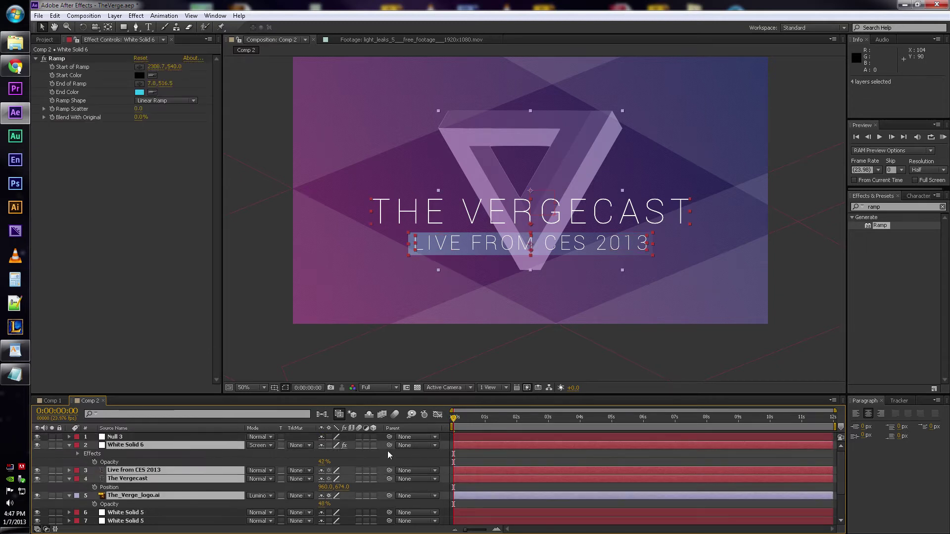
{"action": "left_click_drag", "start_coordinate": [223, 460], "coordinate": [121, 437]}
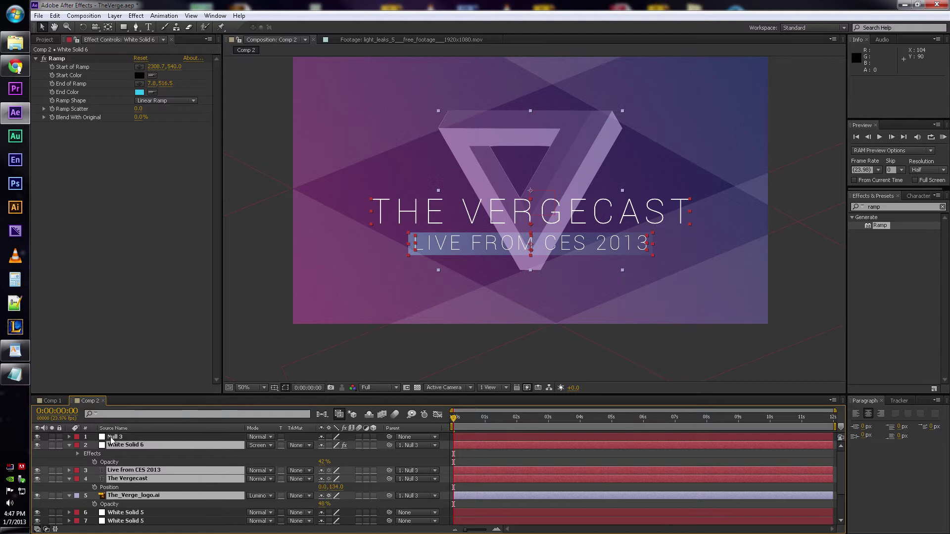
Step: Reveal the new null's Position property and copy the wiggle(.4,20) expression from the WordPad notes
{"action": "left_click", "coordinate": [112, 437]}
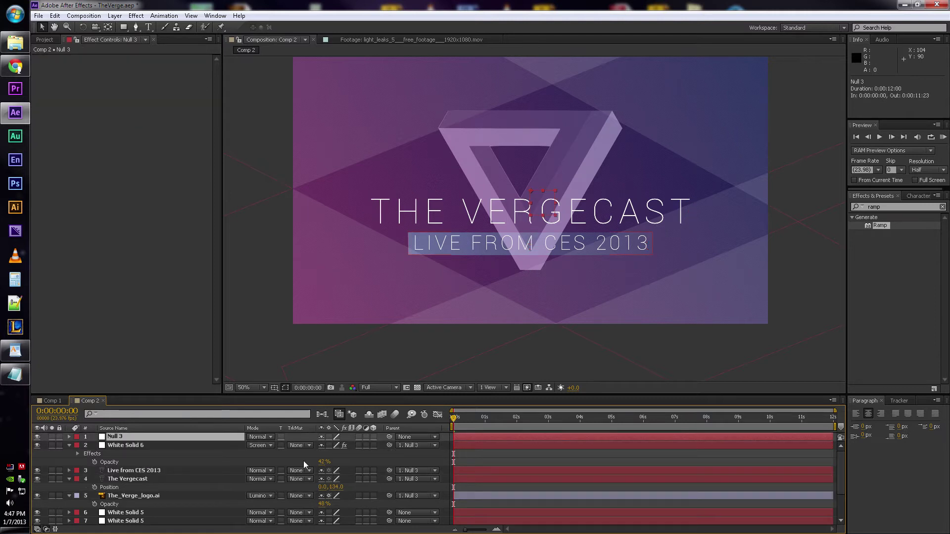
{"action": "key", "text": "p"}
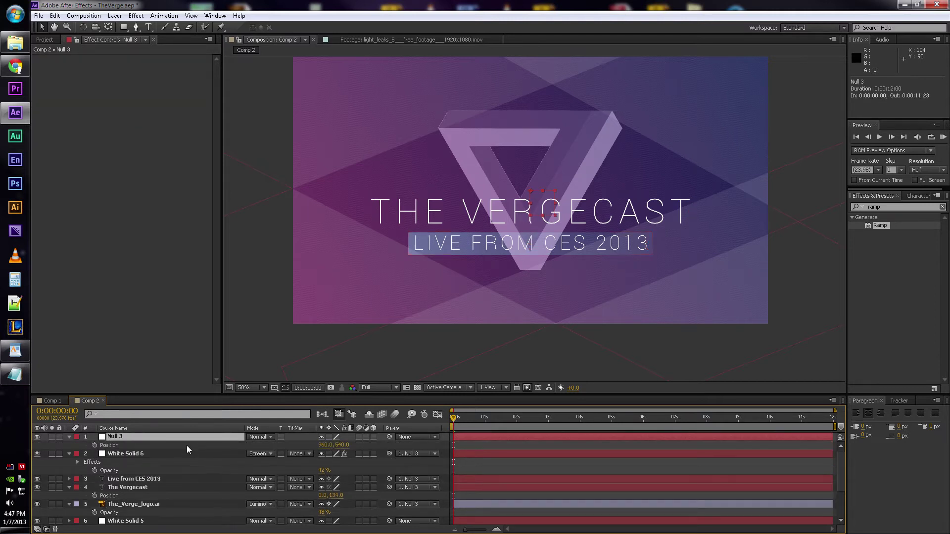
{"action": "key", "text": "alt+Tab"}
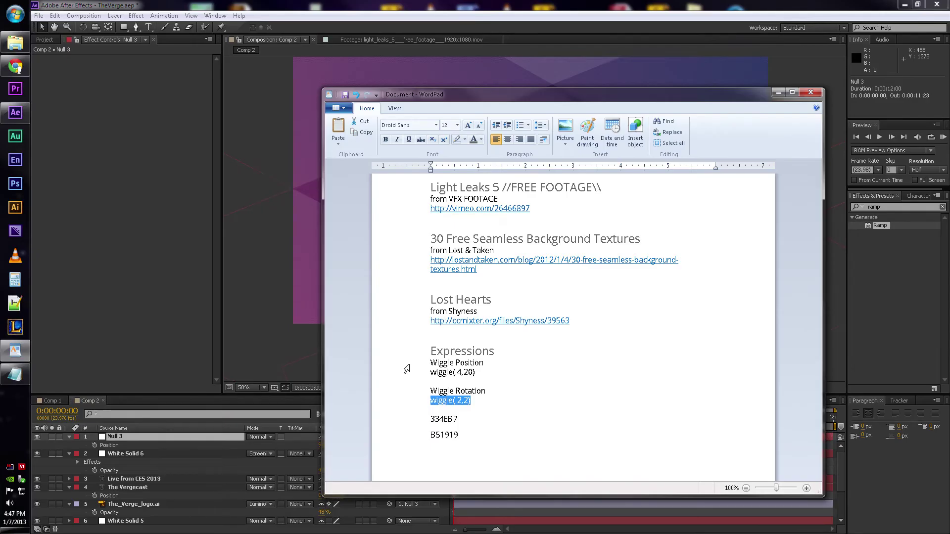
{"action": "left_click_drag", "start_coordinate": [476, 372], "coordinate": [430, 372]}
{"action": "key", "text": "ctrl+c"}
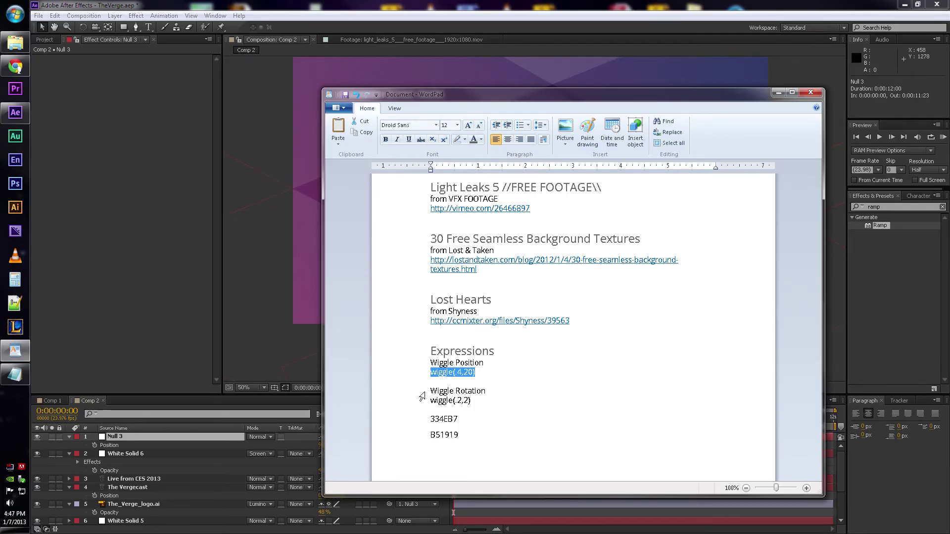
Step: Return to After Effects and add the copied expression to the null's Position, changing it to wiggle(.4,10)
{"action": "key", "text": "alt+Tab"}
{"action": "left_click", "coordinate": [95, 445], "text": "alt"}
{"action": "key", "text": "ctrl+v"}
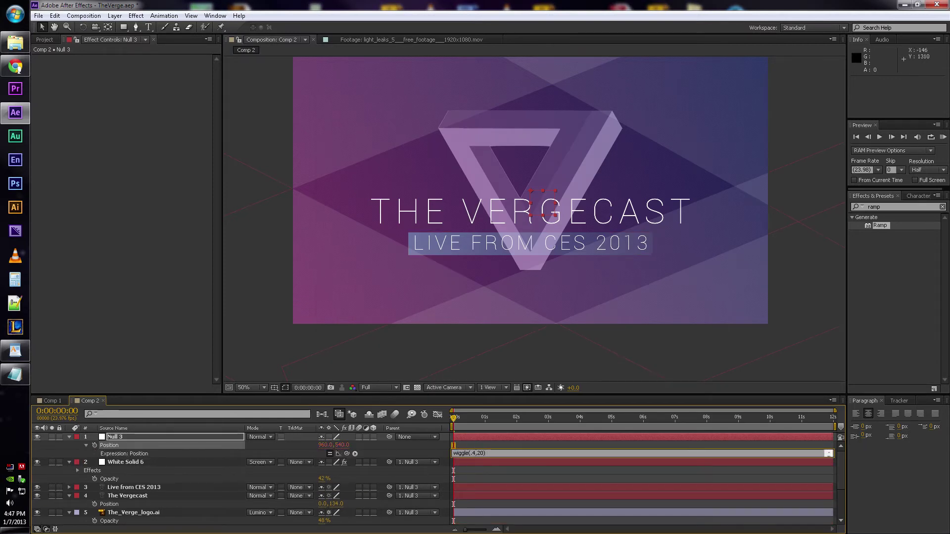
{"action": "key", "text": "BackSpace"}
{"action": "key", "text": "BackSpace"}
{"action": "type", "text": "10"}
{"action": "left_click", "coordinate": [539, 476]}
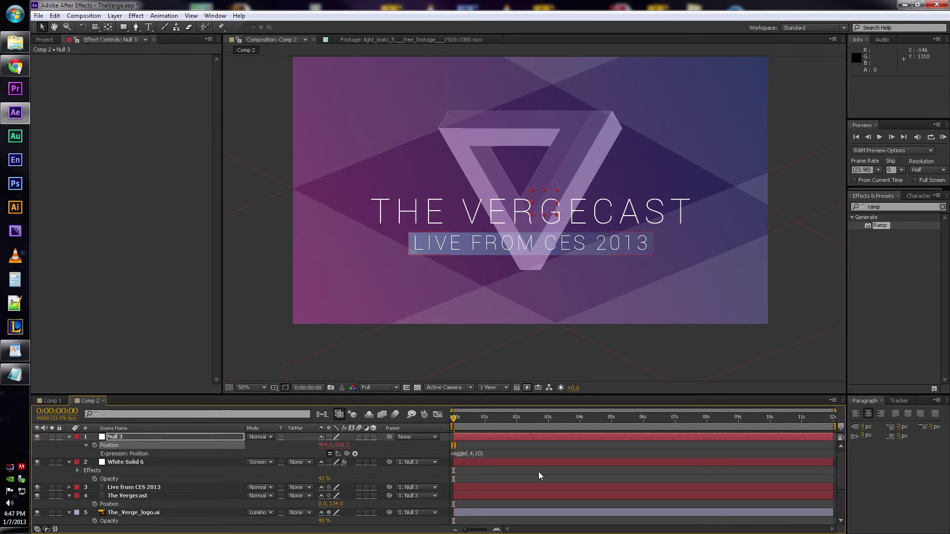
Step: Collapse the revealed properties of every layer in the Comp 2 timeline, starting with the null's Position
{"action": "left_click", "coordinate": [283, 443]}
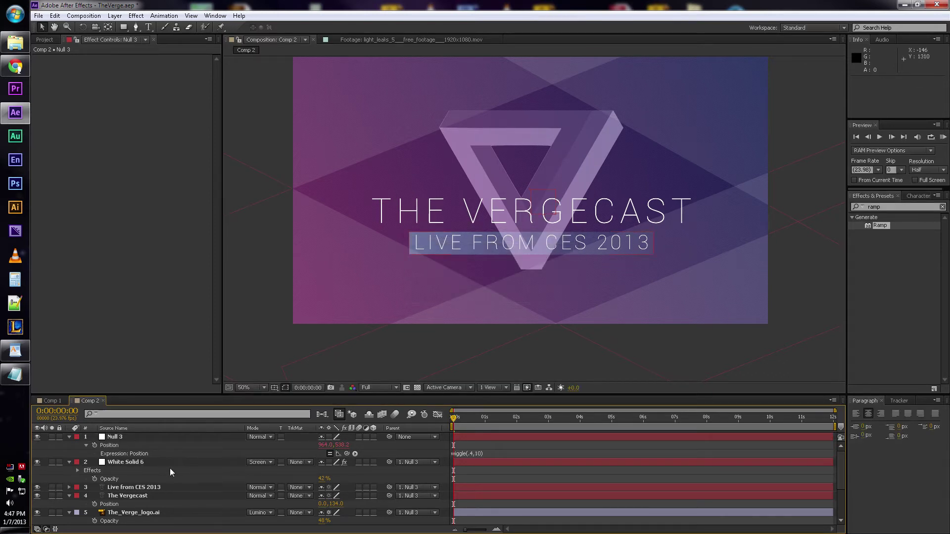
{"action": "left_click", "coordinate": [125, 462]}
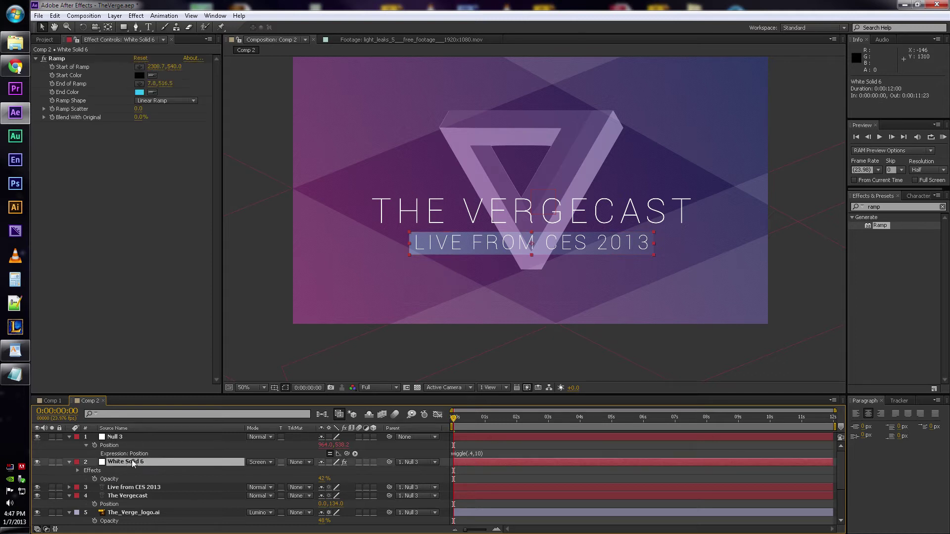
{"action": "left_click", "coordinate": [153, 439]}
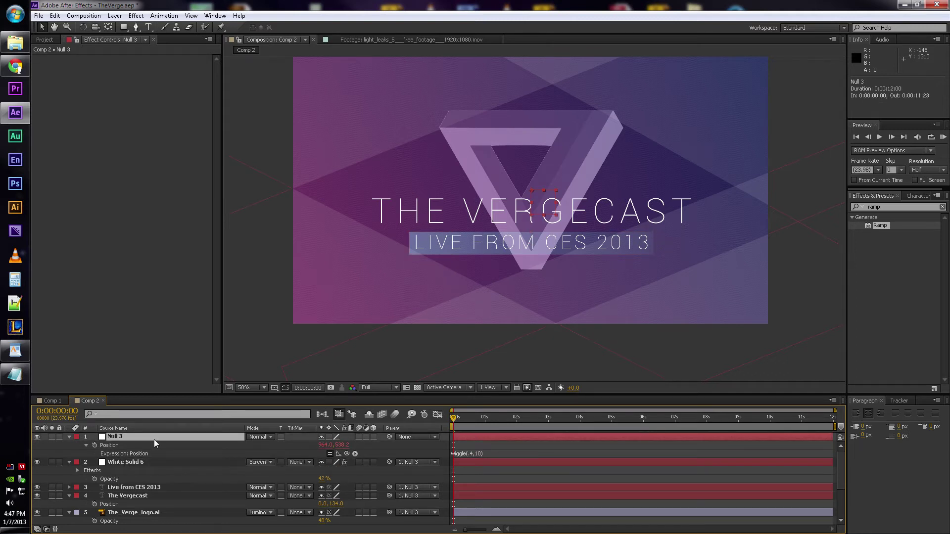
{"action": "key", "text": "u"}
{"action": "left_click", "coordinate": [535, 461]}
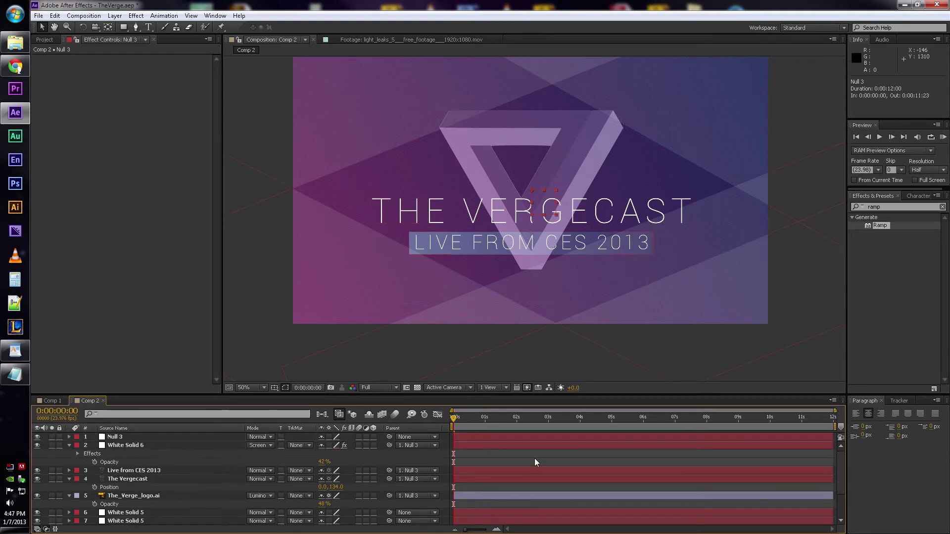
{"action": "key", "text": "u"}
{"action": "key", "text": "u"}
{"action": "left_click_drag", "start_coordinate": [477, 414], "coordinate": [453, 418]}
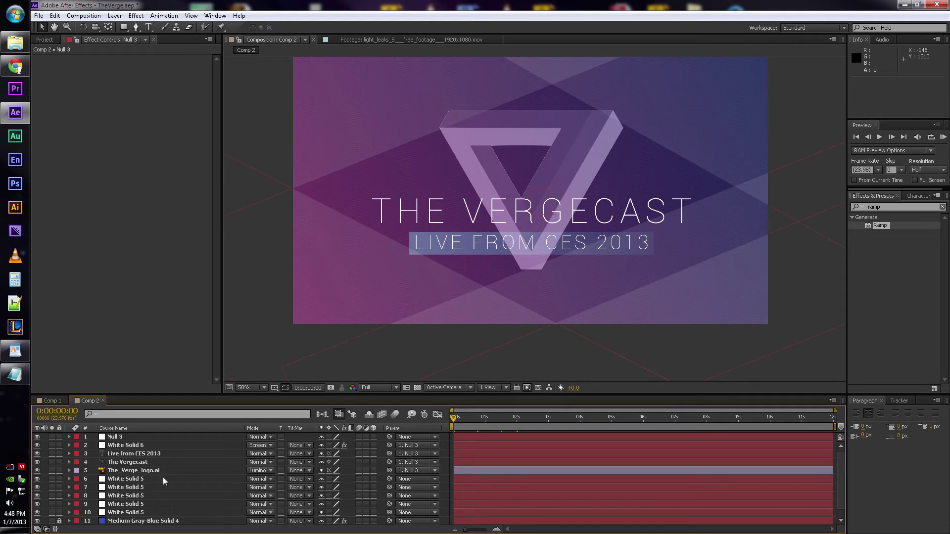
Step: Add a new adjustment layer and place it directly below the Verge logo layer
{"action": "left_click", "coordinate": [84, 15]}
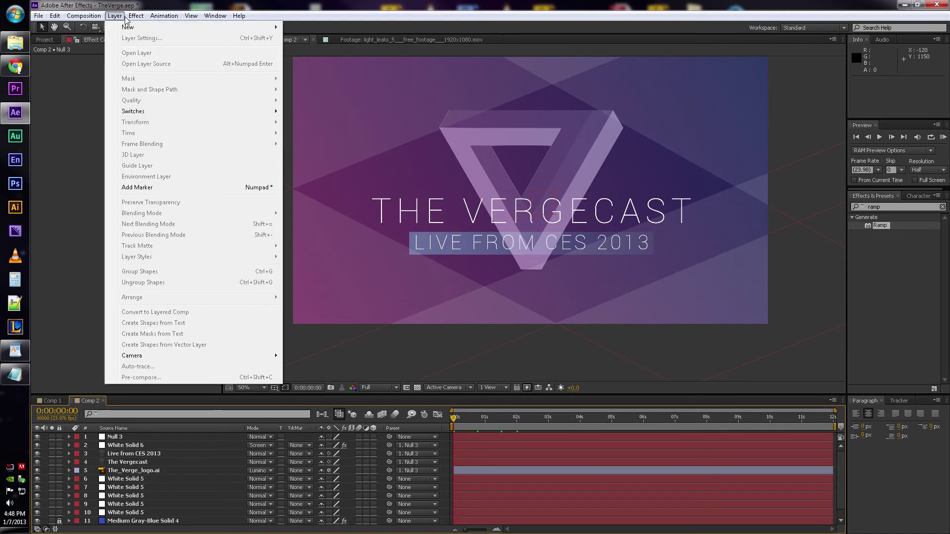
{"action": "mouse_move", "coordinate": [124, 28]}
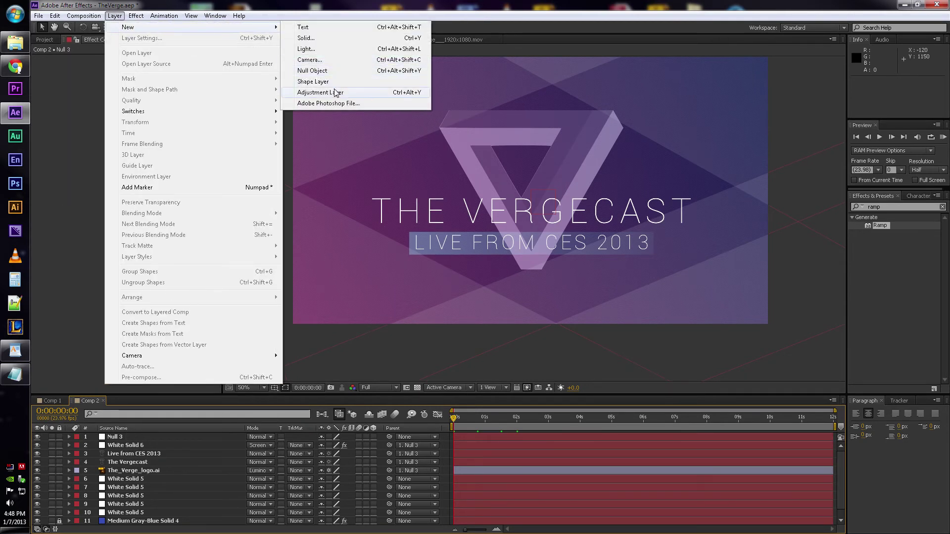
{"action": "left_click", "coordinate": [334, 92]}
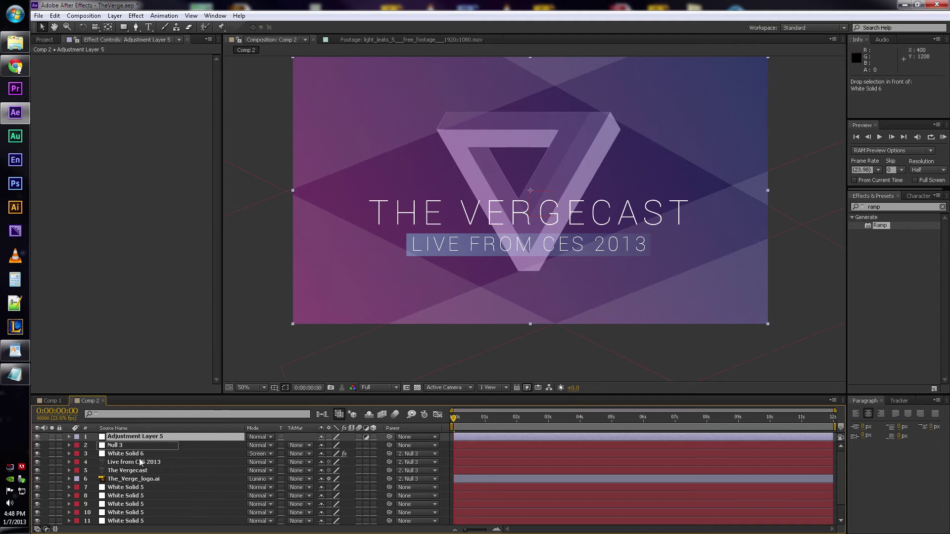
{"action": "left_click_drag", "start_coordinate": [140, 487], "coordinate": [140, 485]}
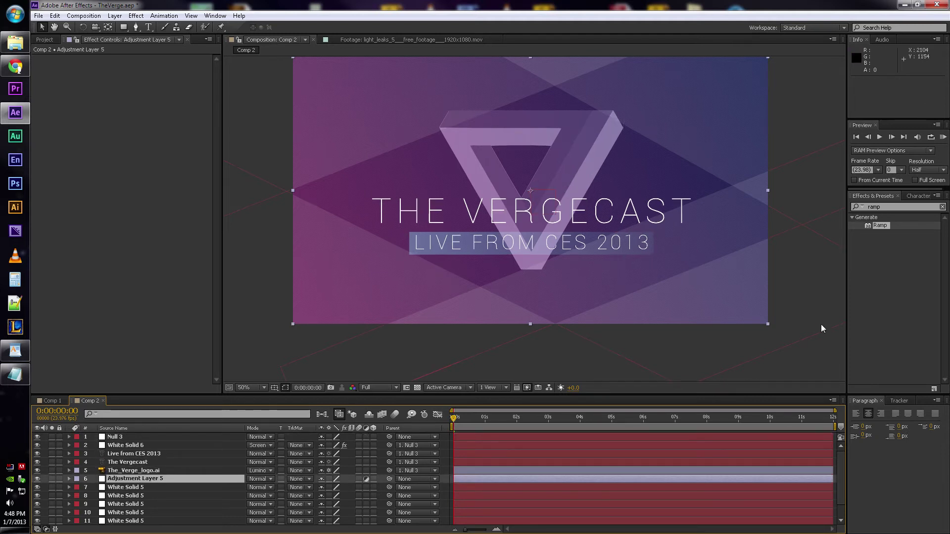
Step: Find the Curves effect and apply it to the new adjustment layer
{"action": "left_click_drag", "start_coordinate": [885, 207], "coordinate": [830, 201]}
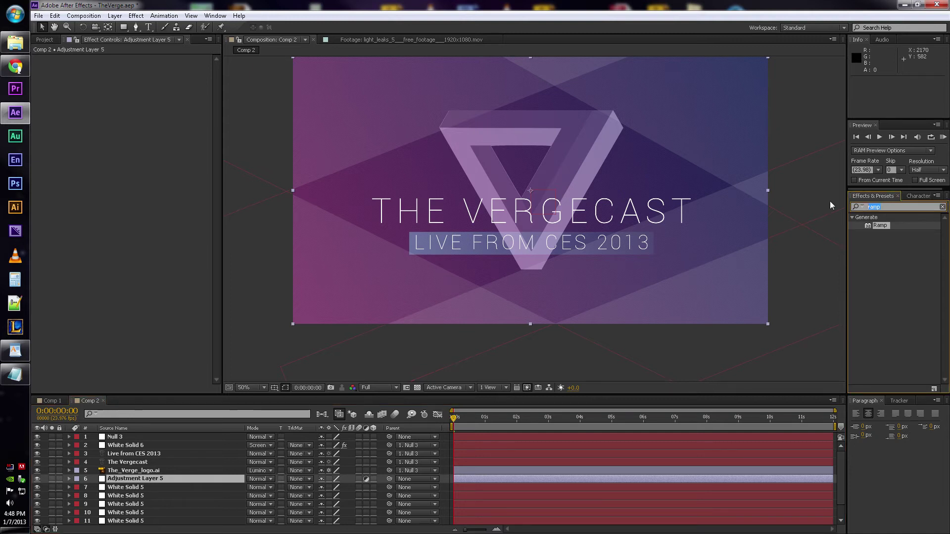
{"action": "type", "text": "c"}
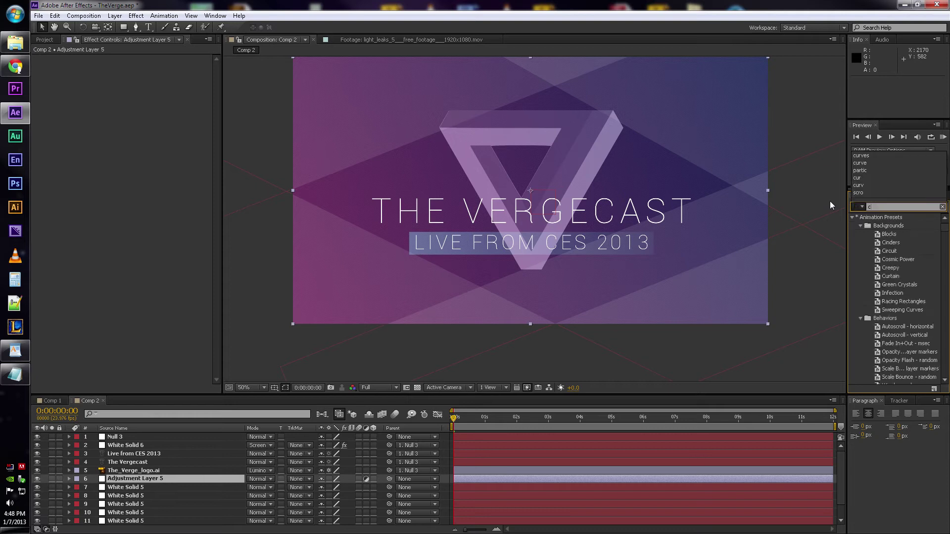
{"action": "type", "text": "urves"}
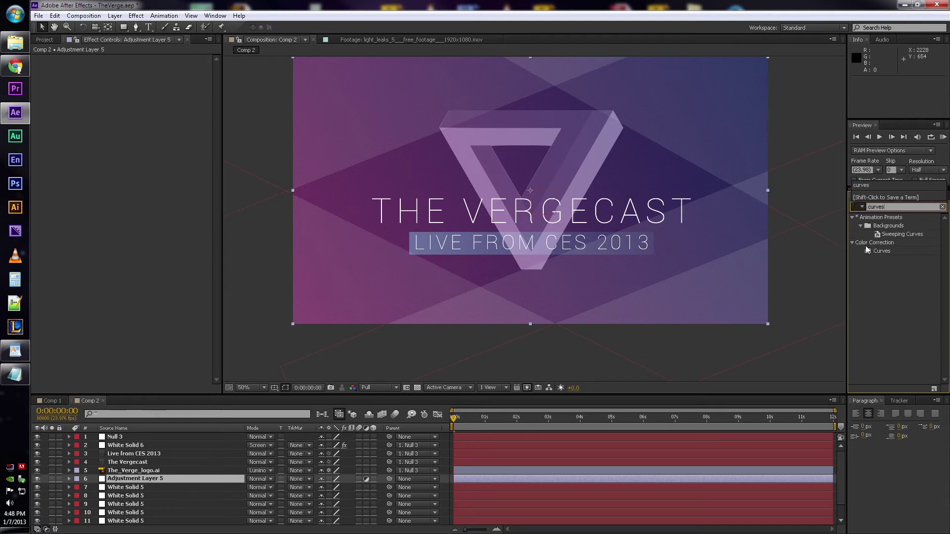
{"action": "left_click_drag", "start_coordinate": [873, 251], "coordinate": [158, 479]}
Step: Brighten the background by bending the upper part of the RGB curve upward, comparing the look with Comp 1
{"action": "mouse_move", "coordinate": [110, 112]}
{"action": "left_mouse_down"}
{"action": "mouse_move", "coordinate": [105, 95]}
{"action": "mouse_move", "coordinate": [115, 97]}
{"action": "left_mouse_up"}
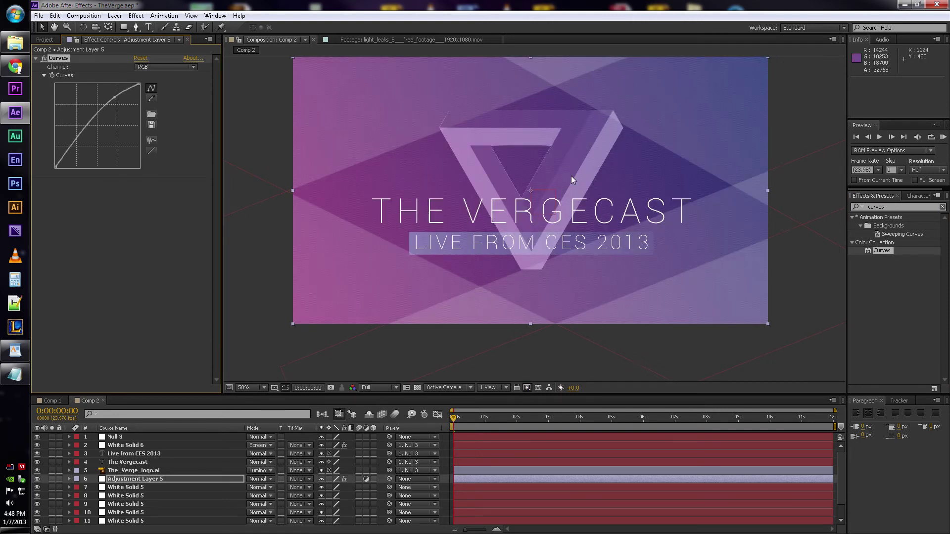
{"action": "key", "text": "slash"}
{"action": "key", "text": "comma"}
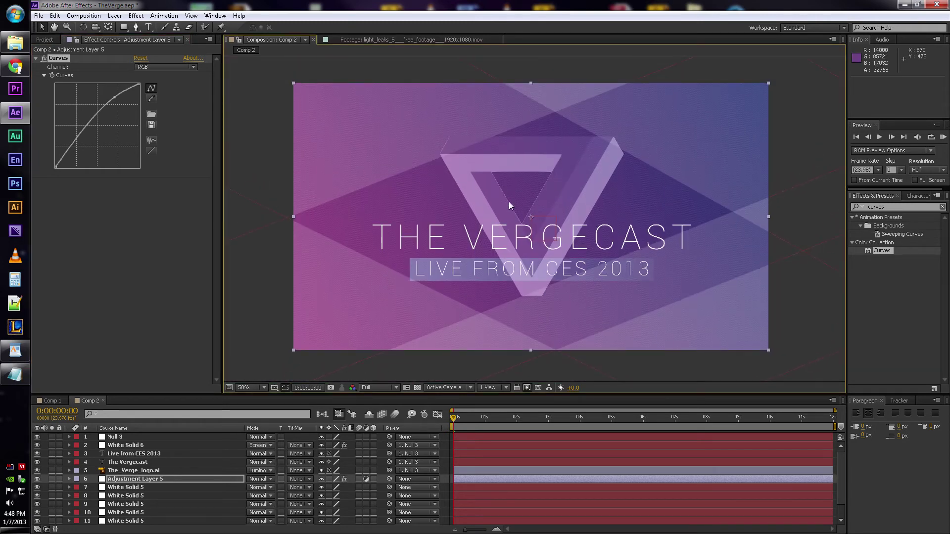
{"action": "left_click", "coordinate": [49, 400]}
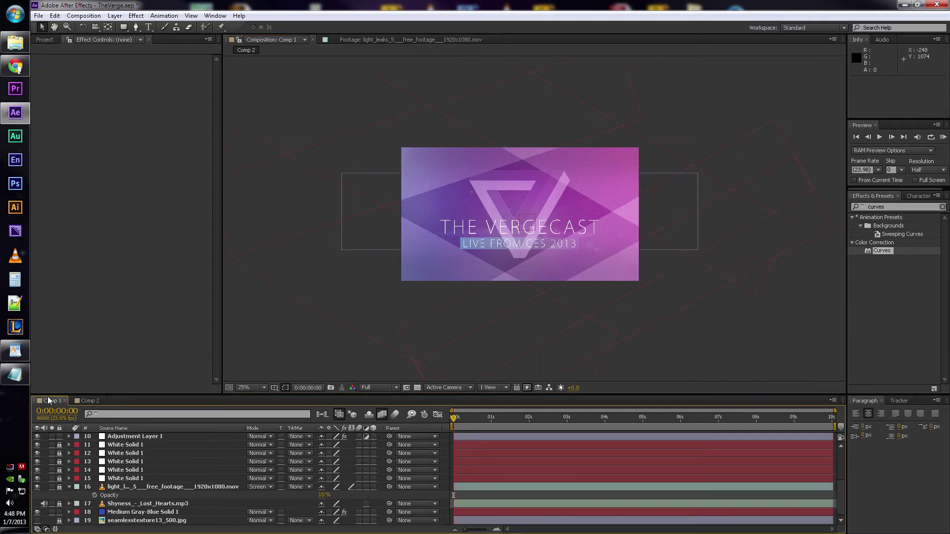
{"action": "left_click", "coordinate": [94, 401]}
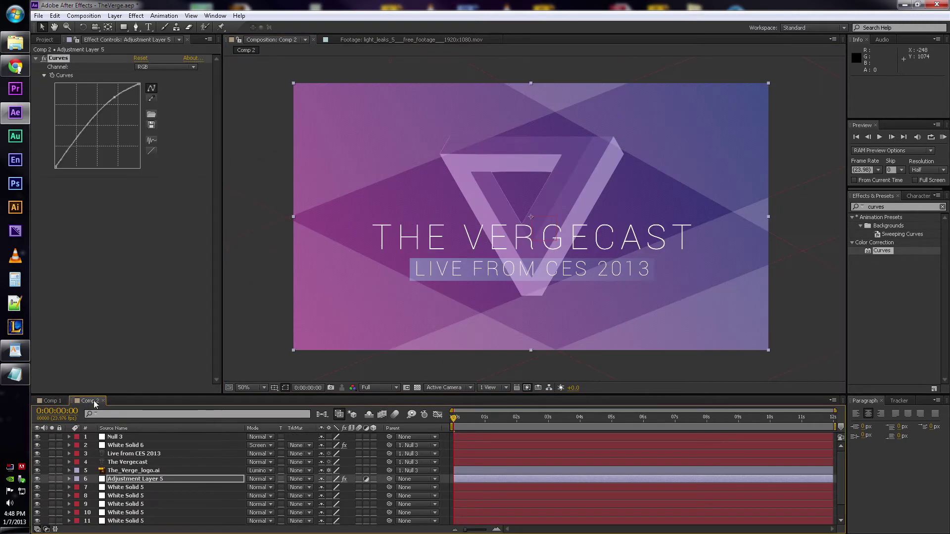
{"action": "left_click_drag", "start_coordinate": [114, 97], "coordinate": [115, 94]}
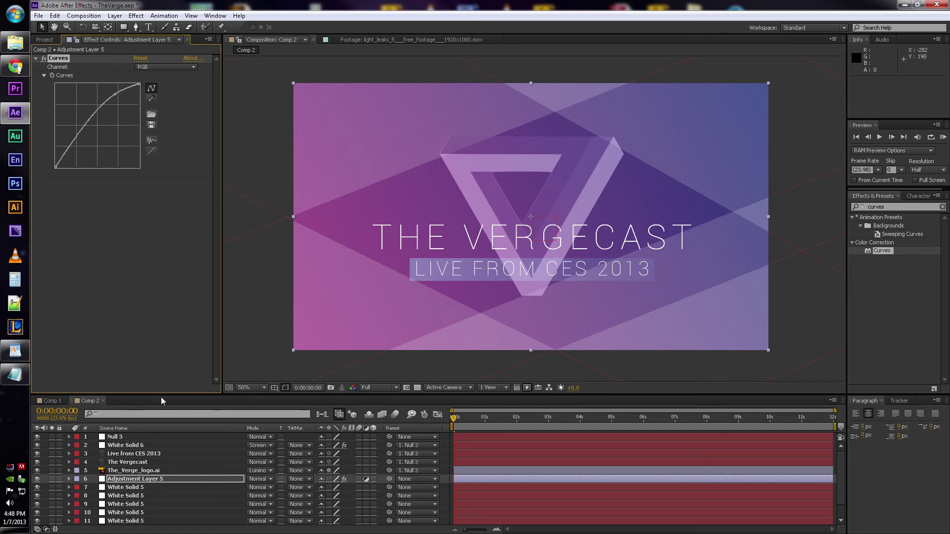
Step: Duplicate the Curves adjustment layer and delete the Curves effect from the copy
{"action": "left_click", "coordinate": [136, 481]}
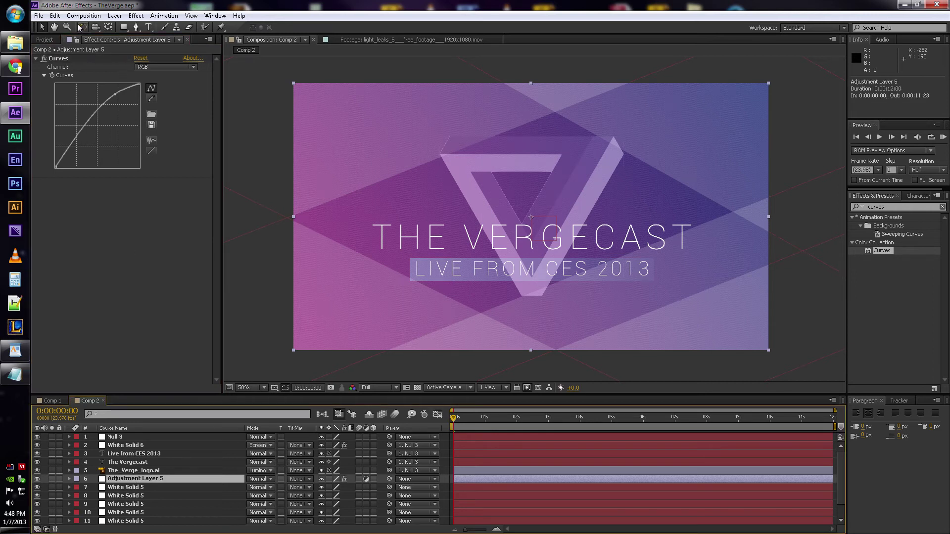
{"action": "left_click", "coordinate": [97, 17]}
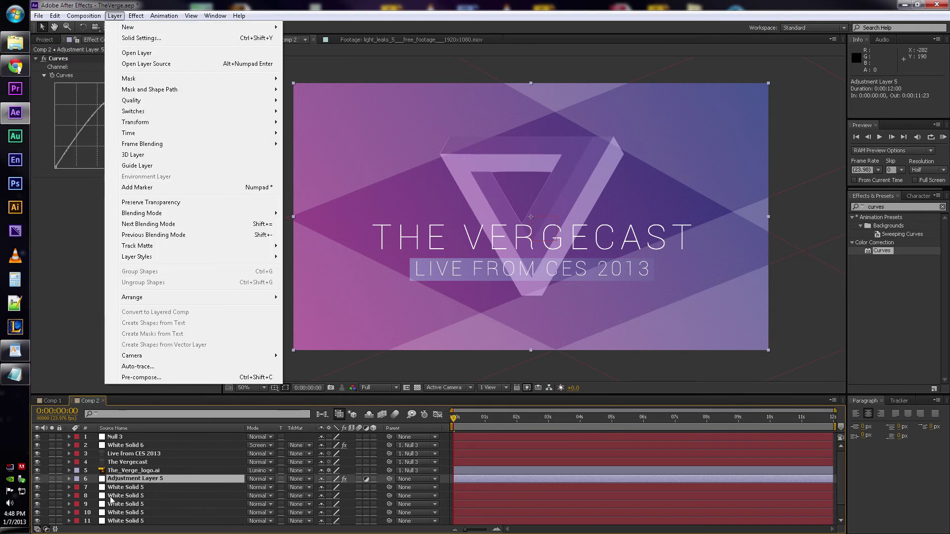
{"action": "left_click", "coordinate": [144, 480]}
{"action": "key", "text": "ctrl+c"}
{"action": "key", "text": "ctrl+v"}
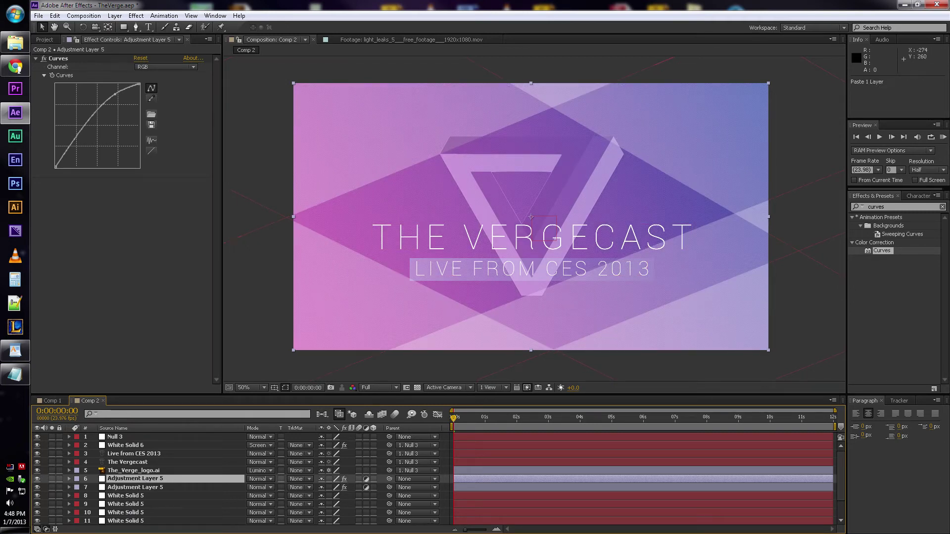
{"action": "left_click", "coordinate": [58, 59]}
{"action": "key", "text": "Delete"}
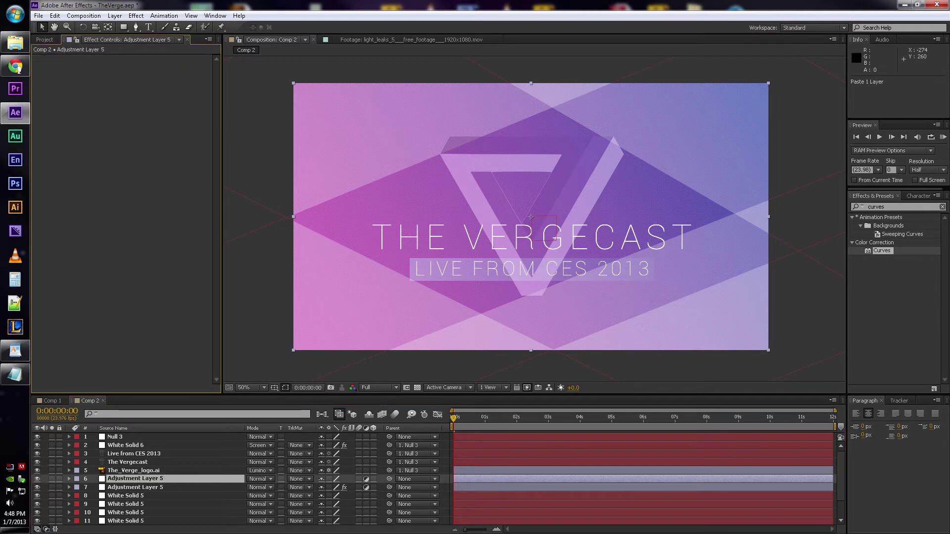
Step: Find the Ramp effect and apply it to the copied adjustment layer
{"action": "left_click_drag", "start_coordinate": [894, 207], "coordinate": [831, 207]}
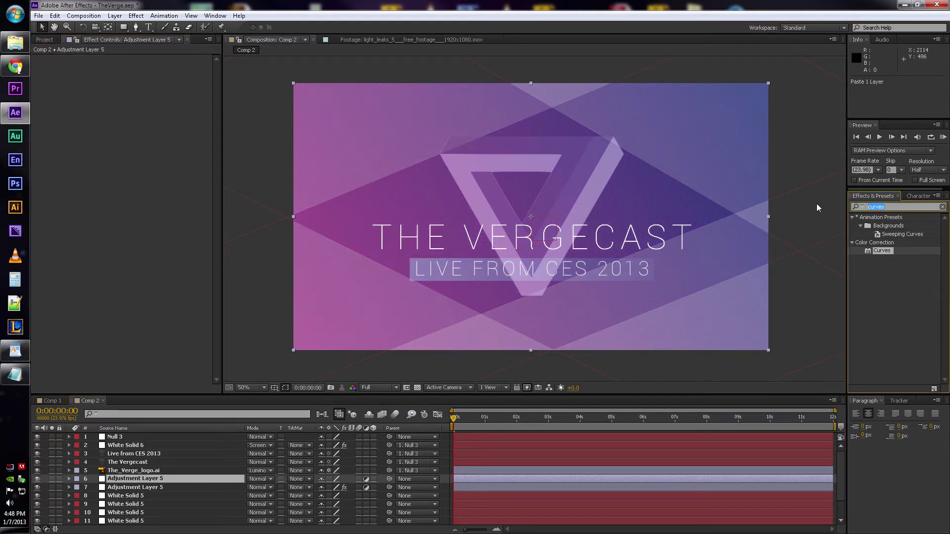
{"action": "type", "text": "ramp"}
{"action": "left_click_drag", "start_coordinate": [879, 225], "coordinate": [123, 188]}
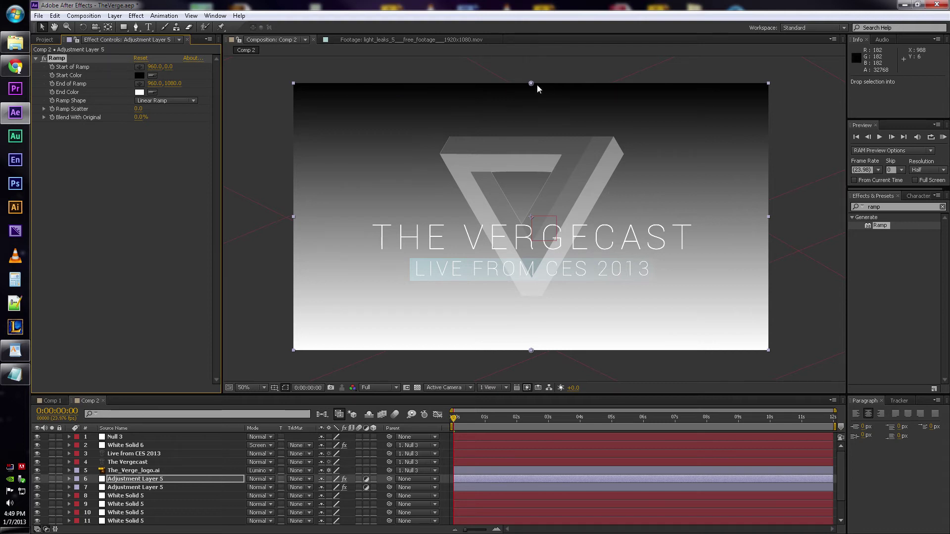
Step: Start the ramp near 960, 4 at the frame's top centre, end it near 1912, 1078 at the lower-right corner, and set Blend With Original to 42%
{"action": "left_click", "coordinate": [142, 67]}
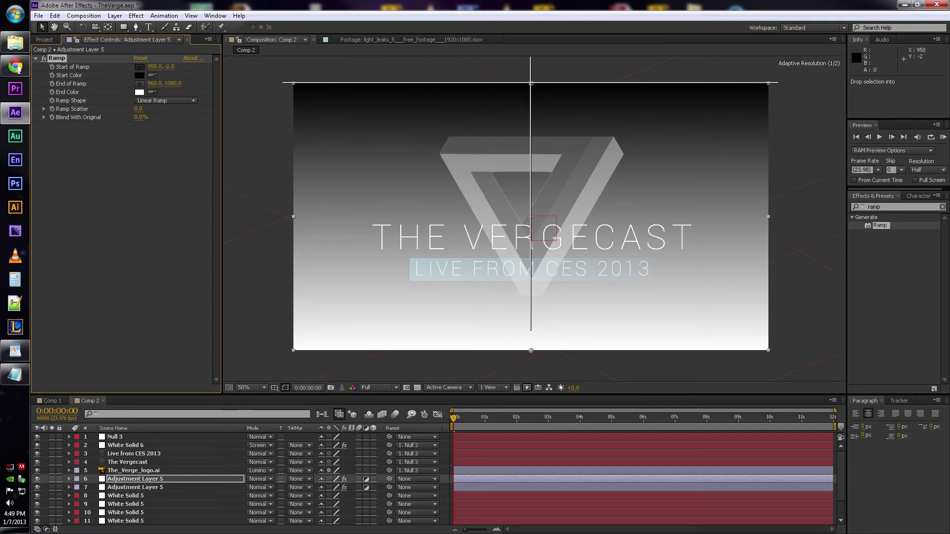
{"action": "left_click", "coordinate": [531, 84]}
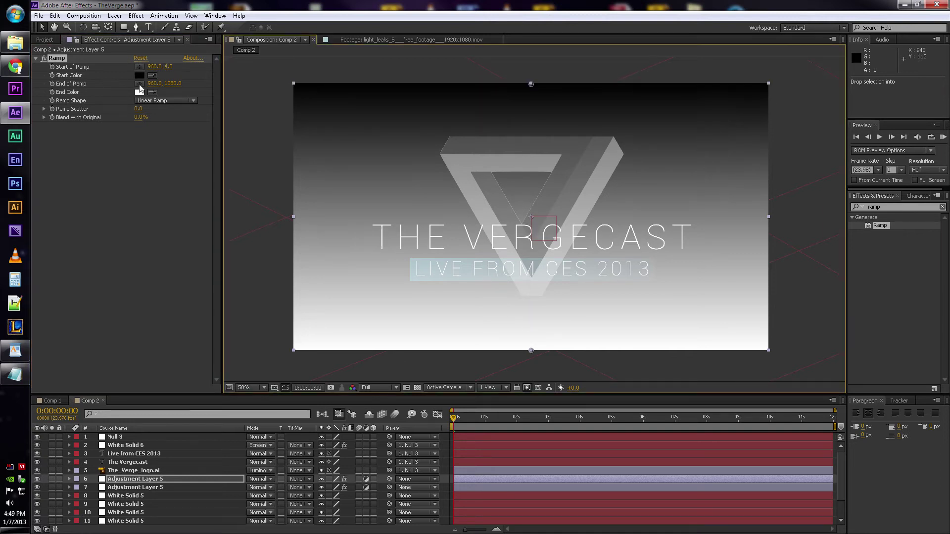
{"action": "left_click", "coordinate": [142, 85]}
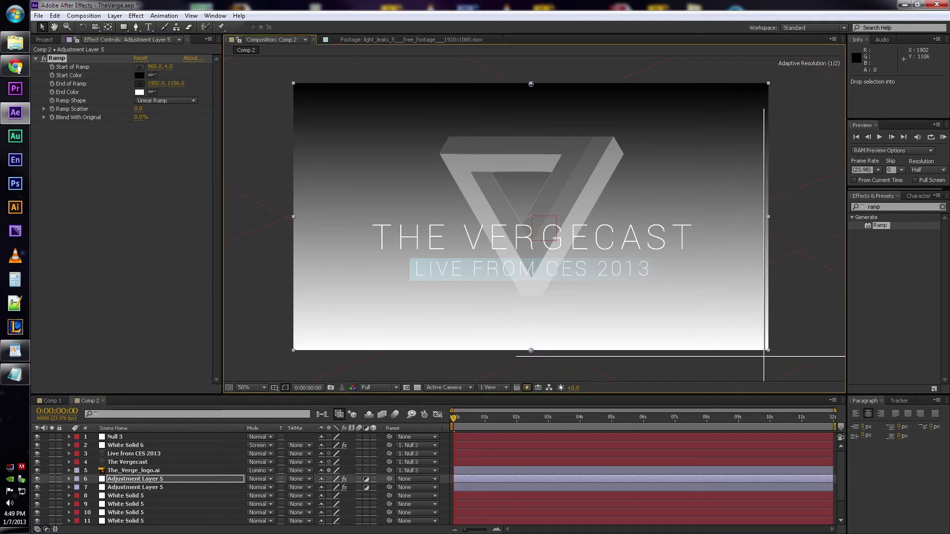
{"action": "left_click", "coordinate": [766, 350]}
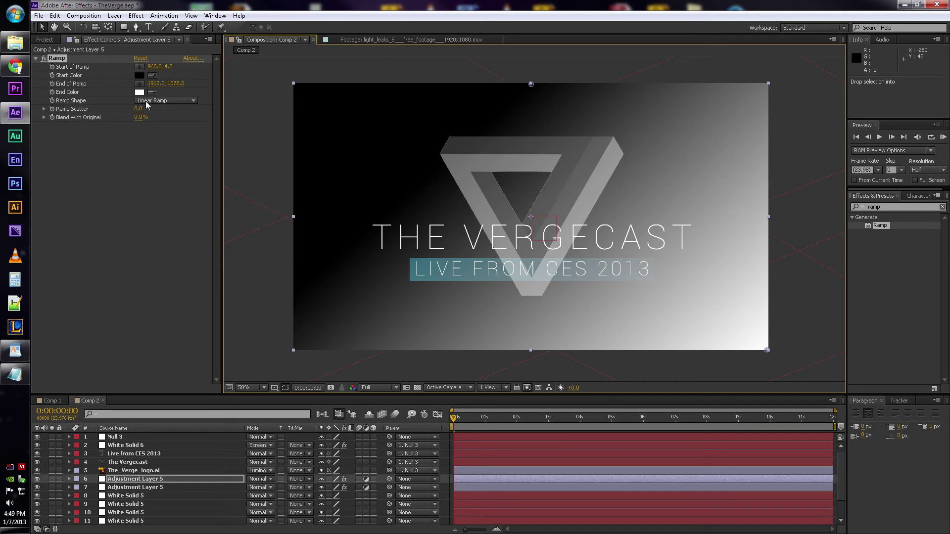
{"action": "left_click", "coordinate": [141, 117]}
{"action": "type", "text": "42"}
{"action": "key", "text": "Return"}
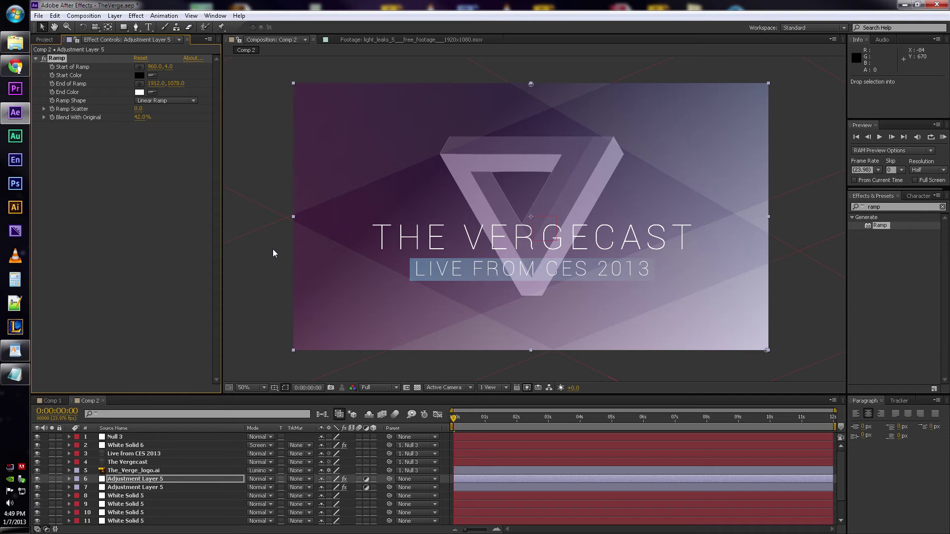
Step: Move the ramp's start point to about 1012, 492, and set the Y values of both the start and end points to 0
{"action": "left_click_drag", "start_coordinate": [531, 85], "coordinate": [544, 209]}
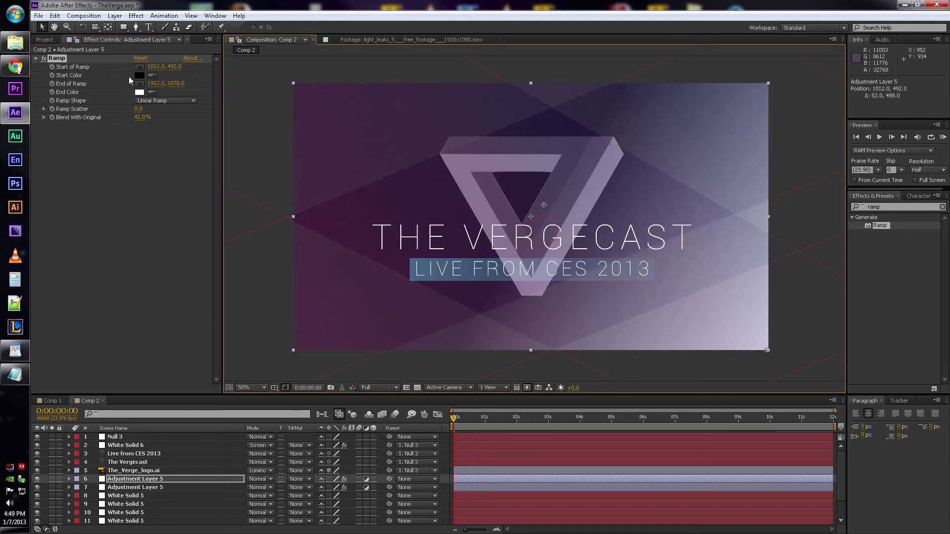
{"action": "left_click", "coordinate": [66, 60]}
{"action": "left_click", "coordinate": [175, 67]}
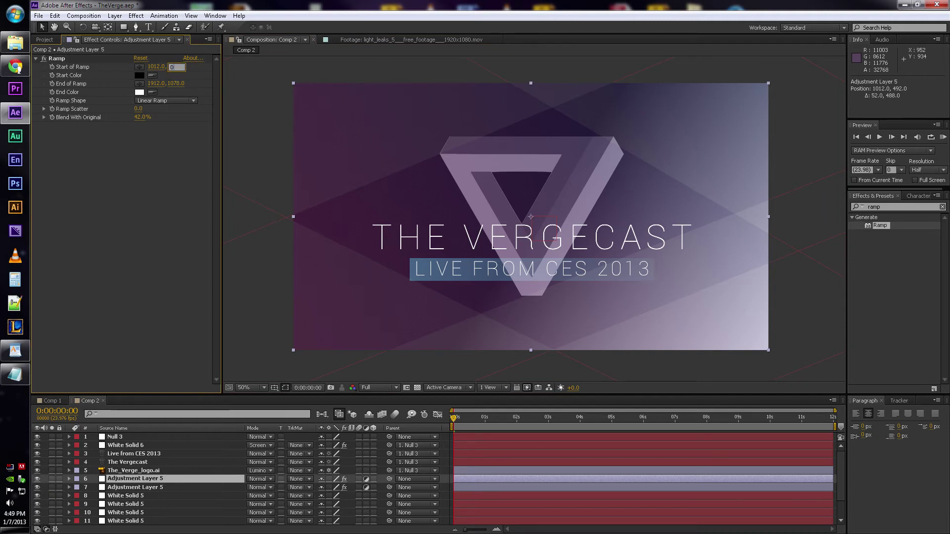
{"action": "left_click", "coordinate": [177, 84]}
{"action": "type", "text": "0"}
{"action": "key", "text": "Return"}
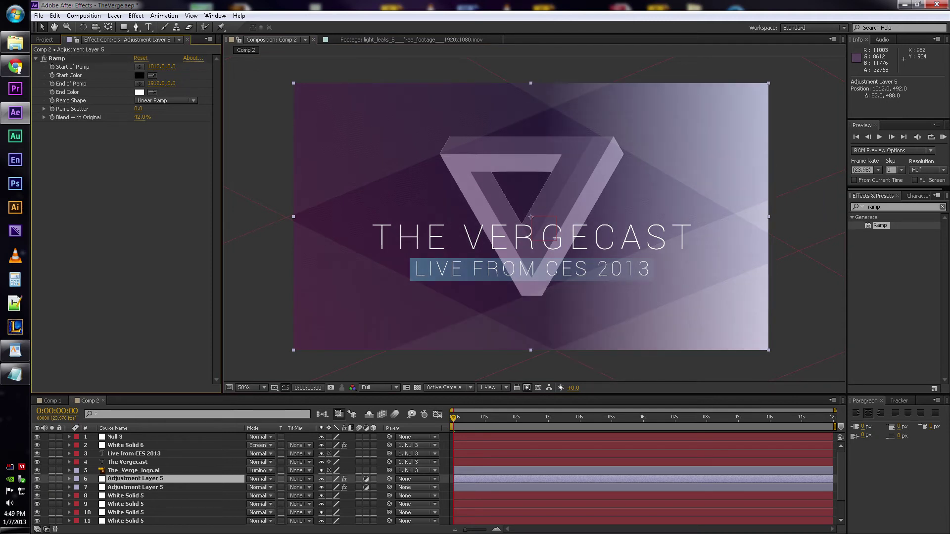
Step: Adjust the ramp's start X to 950 and end X to 1917, and set the layer's blending mode to Luminosity
{"action": "left_click", "coordinate": [59, 59]}
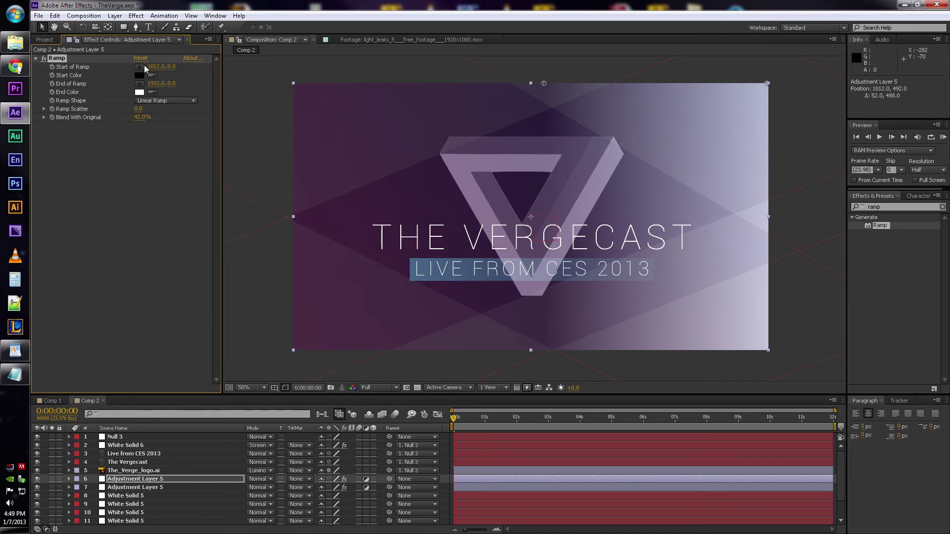
{"action": "left_click_drag", "start_coordinate": [543, 83], "coordinate": [536, 83]}
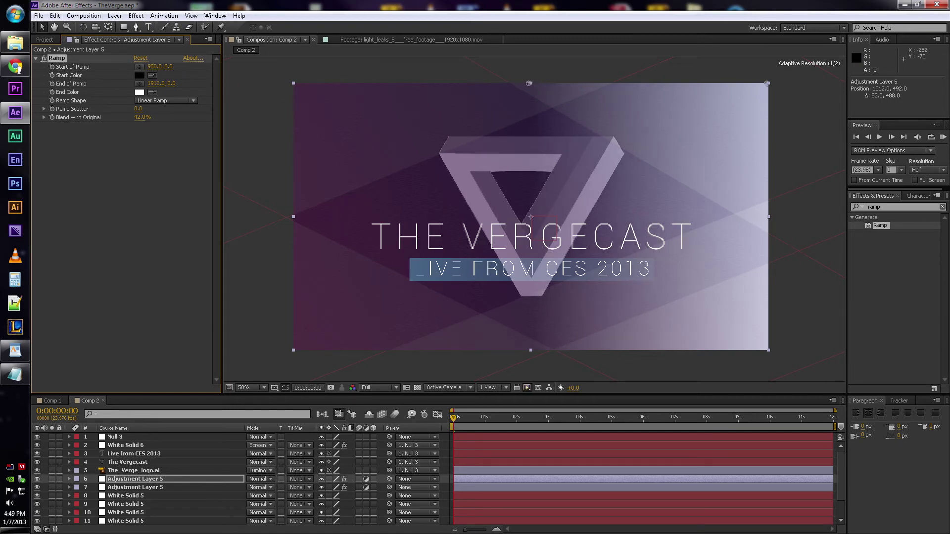
{"action": "left_click_drag", "start_coordinate": [154, 83], "coordinate": [158, 83]}
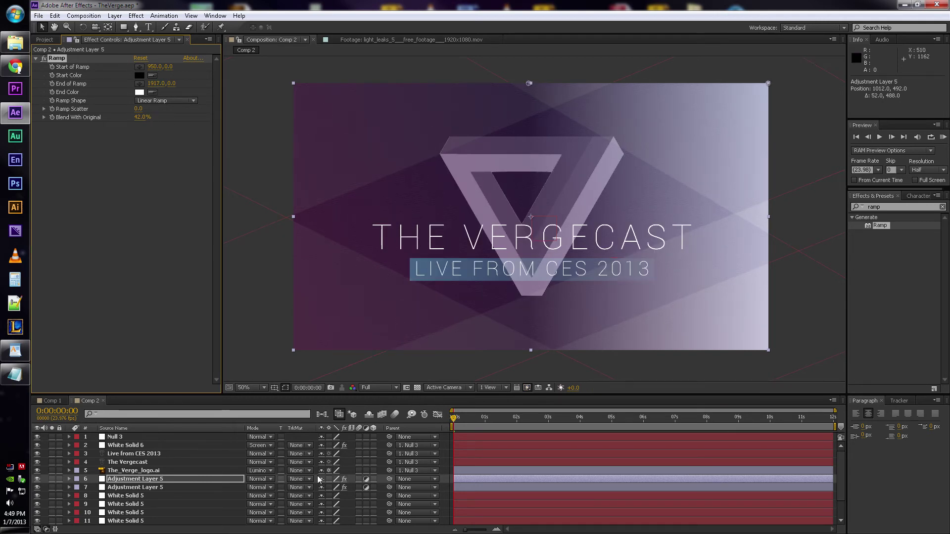
{"action": "left_click", "coordinate": [256, 479]}
{"action": "left_click", "coordinate": [288, 395]}
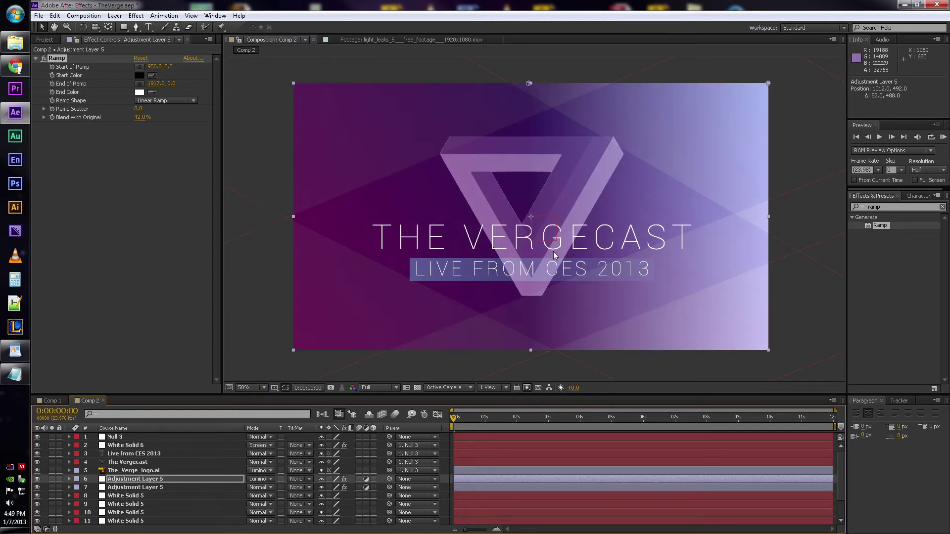
Step: Set the Ramp adjustment layer's blending mode to Screen and compare the frame with the layer hidden and shown
{"action": "left_click", "coordinate": [255, 479]}
{"action": "left_click", "coordinate": [272, 166]}
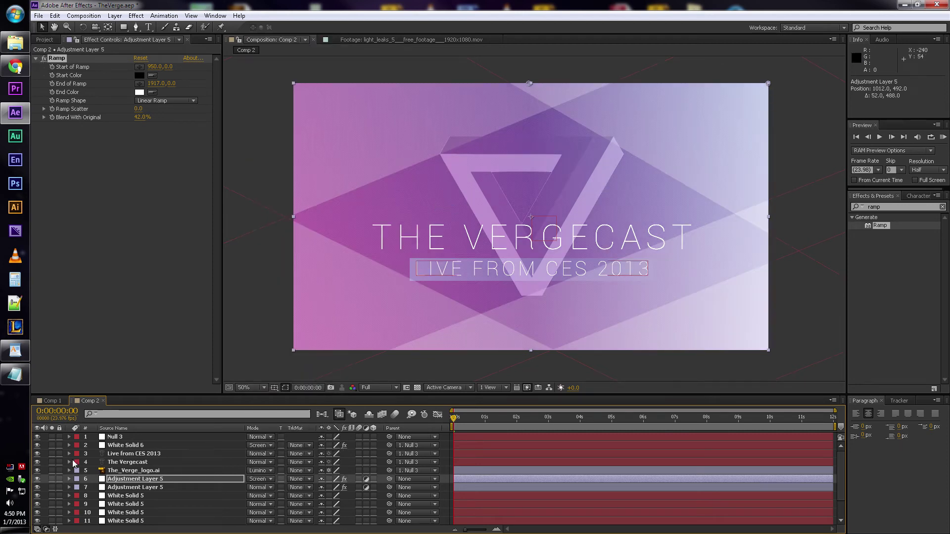
{"action": "left_click", "coordinate": [37, 479]}
{"action": "left_click", "coordinate": [37, 479]}
{"action": "left_click", "coordinate": [37, 479]}
{"action": "left_click", "coordinate": [38, 479]}
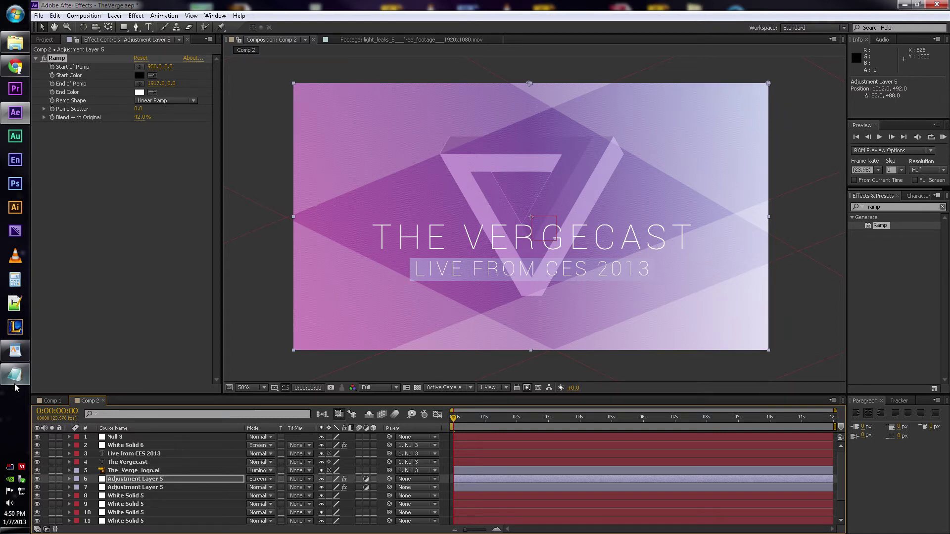
Step: Examine the adjustment layers in Comp 1 for their Lens Flare, Curves and Ramp settings, blending modes and opacity
{"action": "left_click", "coordinate": [51, 401]}
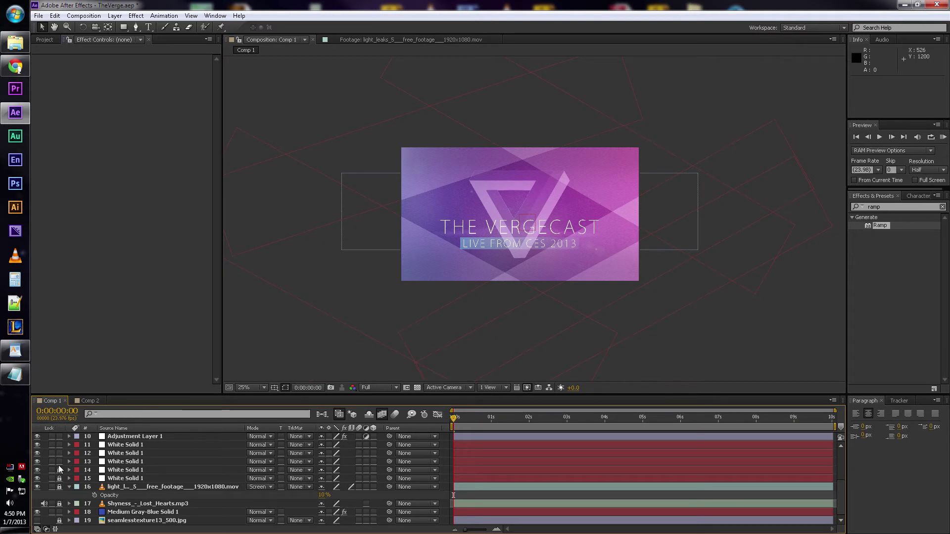
{"action": "scroll", "coordinate": [132, 470], "scroll_direction": "up", "scroll_amount": 5}
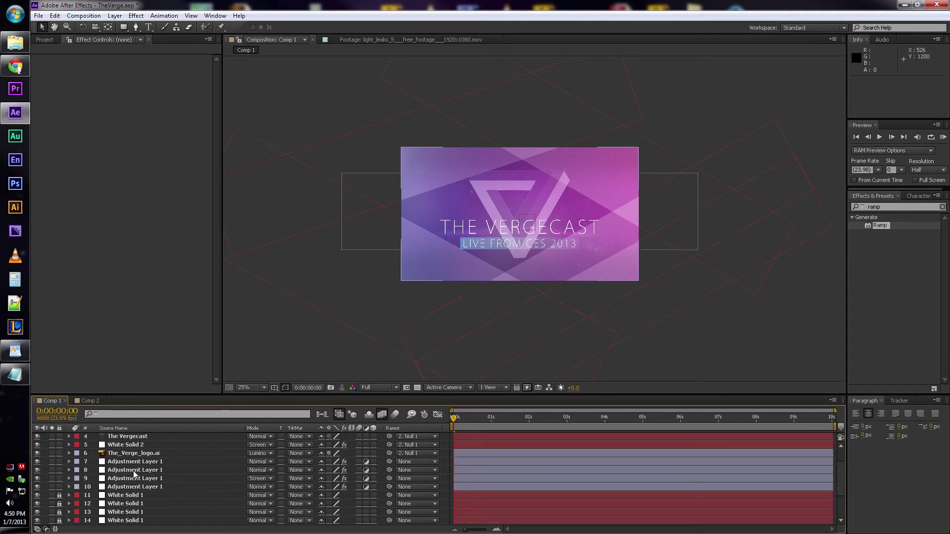
{"action": "left_click", "coordinate": [115, 511]}
{"action": "key", "text": "ctrl+Up"}
{"action": "key", "text": "ctrl+Up"}
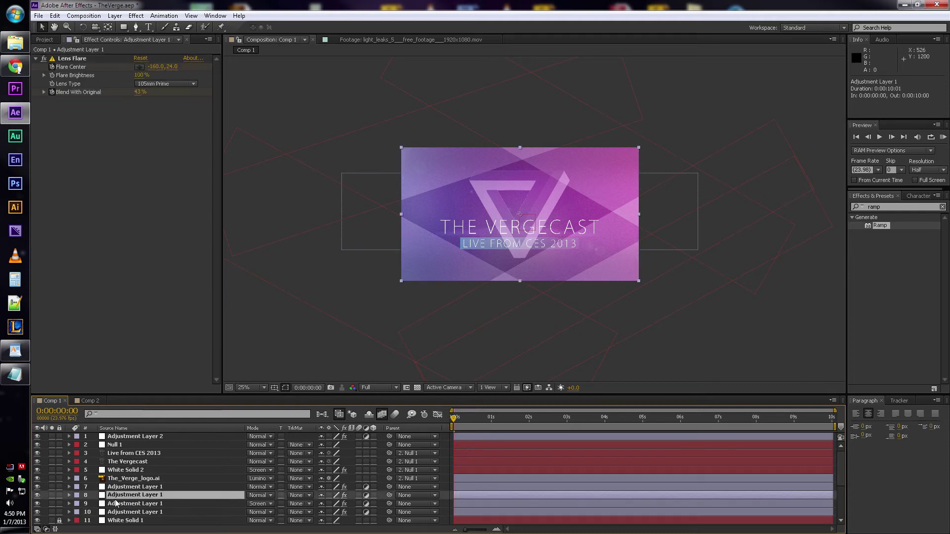
{"action": "left_click", "coordinate": [122, 488]}
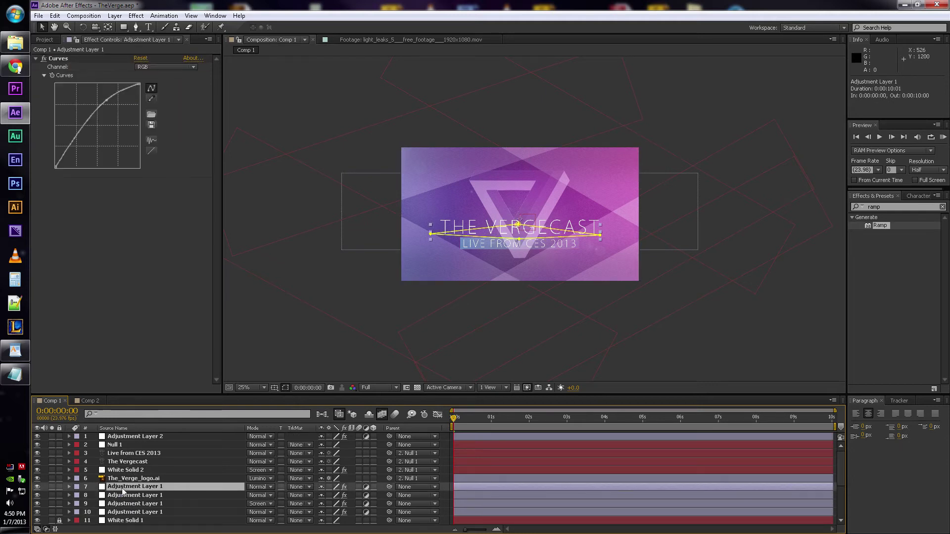
{"action": "left_click", "coordinate": [124, 506]}
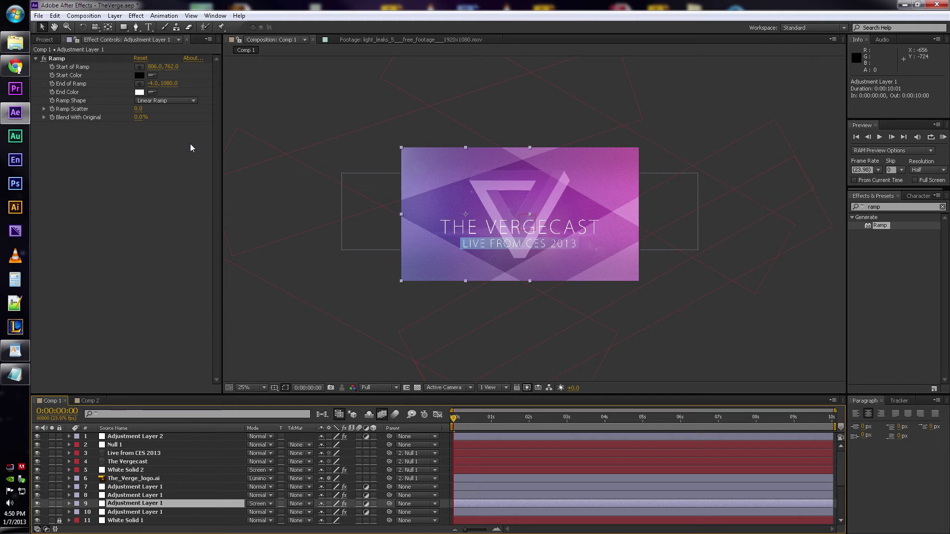
{"action": "key", "text": "t"}
{"action": "key", "text": "t"}
{"action": "key", "text": "alt+Tab"}
{"action": "key", "text": "alt+Tab"}
Step: In Comp 2, set the Ramp layer's opacity to 11% and its Blend With Original to 0%, comparing the layer hidden and shown
{"action": "left_click", "coordinate": [87, 400]}
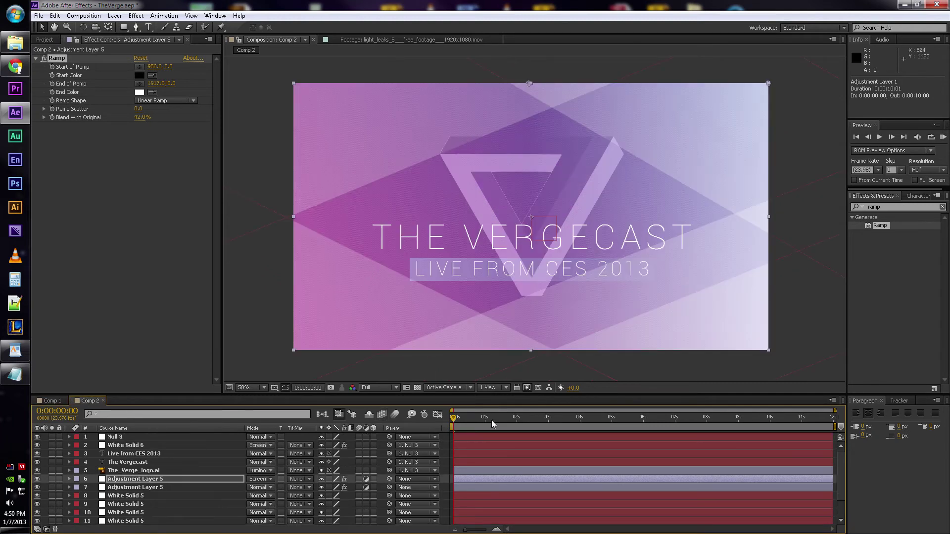
{"action": "key", "text": "t"}
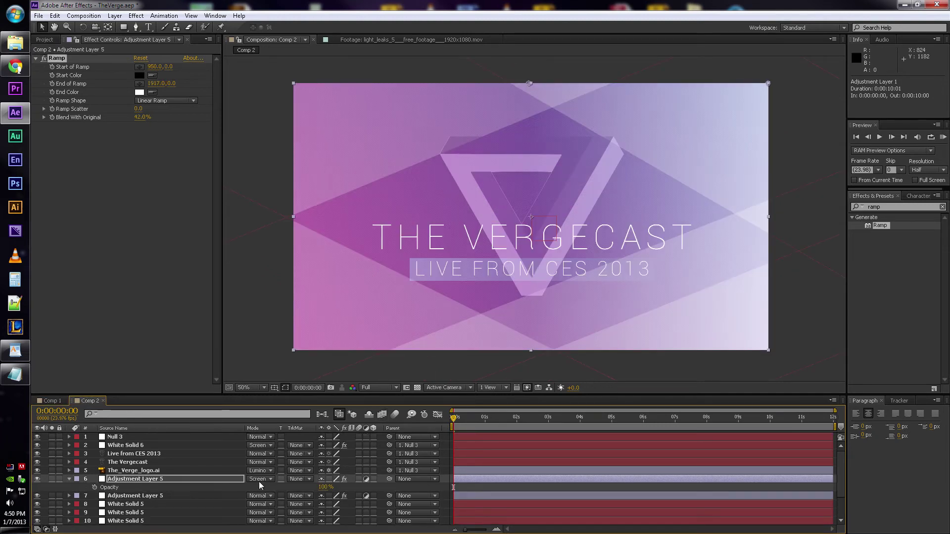
{"action": "left_click", "coordinate": [326, 487]}
{"action": "type", "text": "11"}
{"action": "key", "text": "Return"}
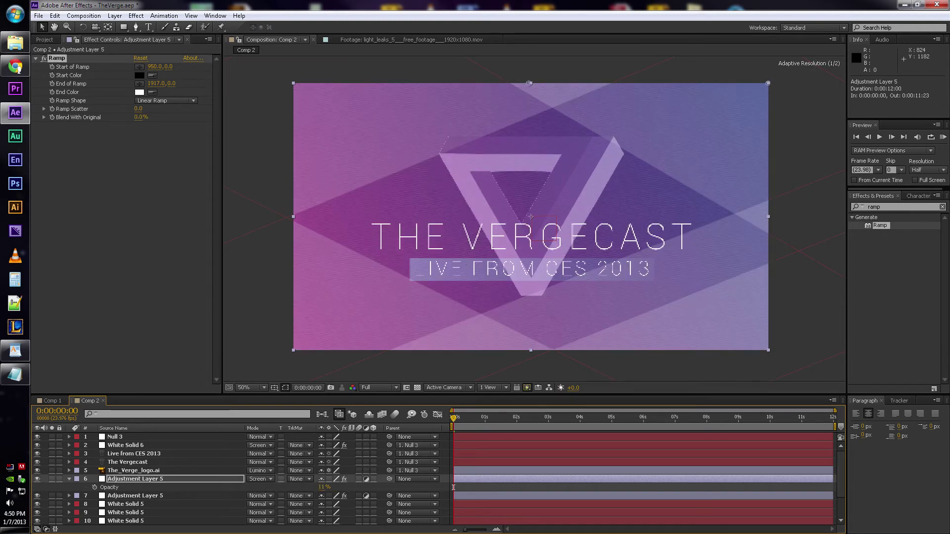
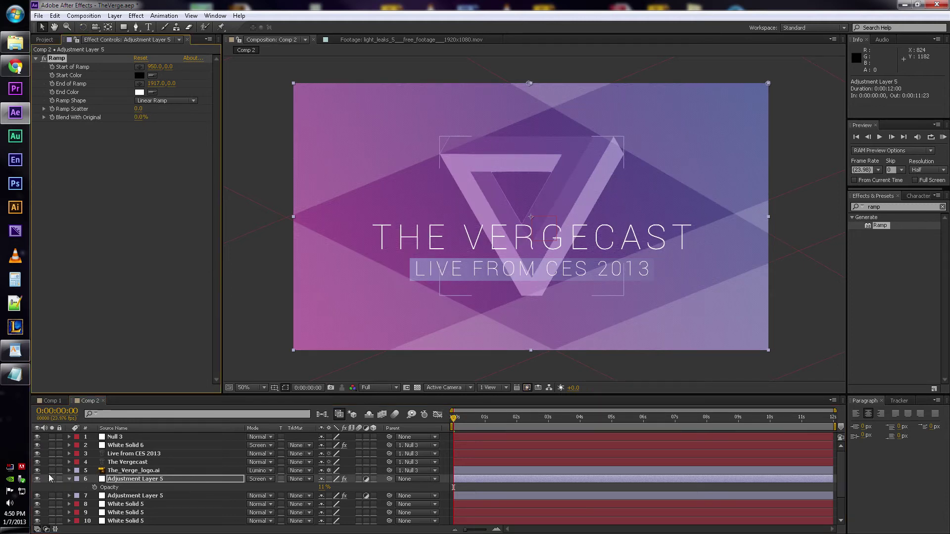
{"action": "left_click", "coordinate": [37, 478]}
{"action": "left_click", "coordinate": [37, 479]}
{"action": "left_click", "coordinate": [37, 479]}
{"action": "left_click", "coordinate": [37, 479]}
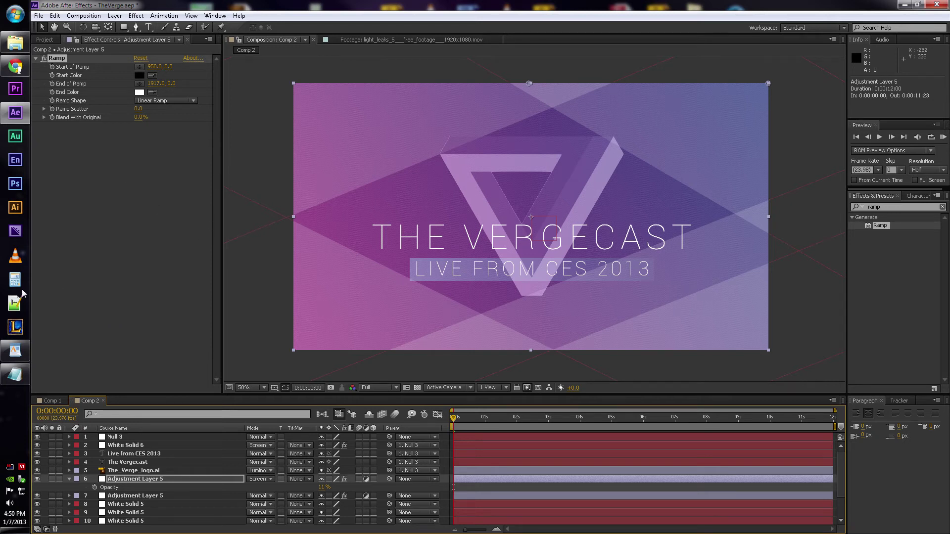
Step: Duplicate the Curves adjustment layer and remove the Curves effect from the copy
{"action": "left_click", "coordinate": [141, 495]}
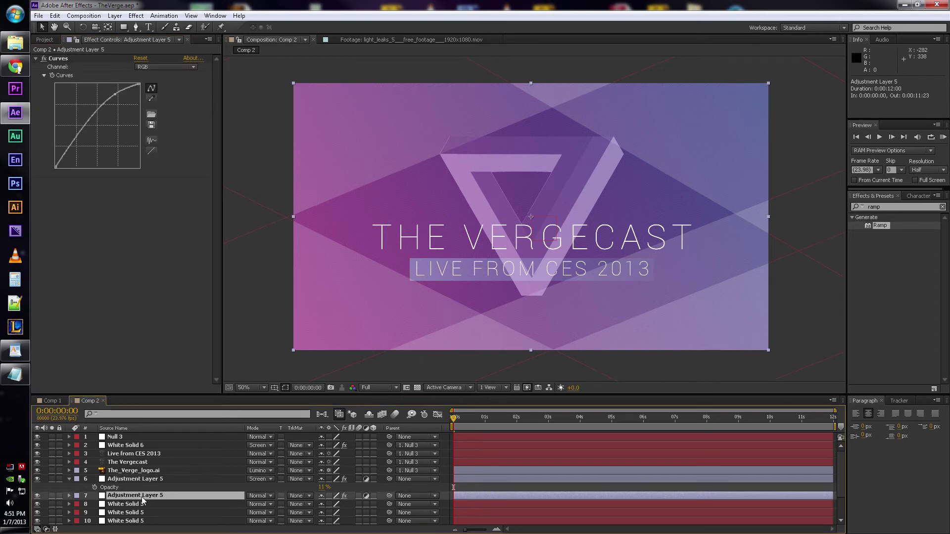
{"action": "key", "text": "ctrl+v"}
{"action": "left_click", "coordinate": [57, 59]}
{"action": "key", "text": "Delete"}
Step: Find the Lens Flare effect and apply it to the emptied adjustment layer copy
{"action": "left_click", "coordinate": [886, 207]}
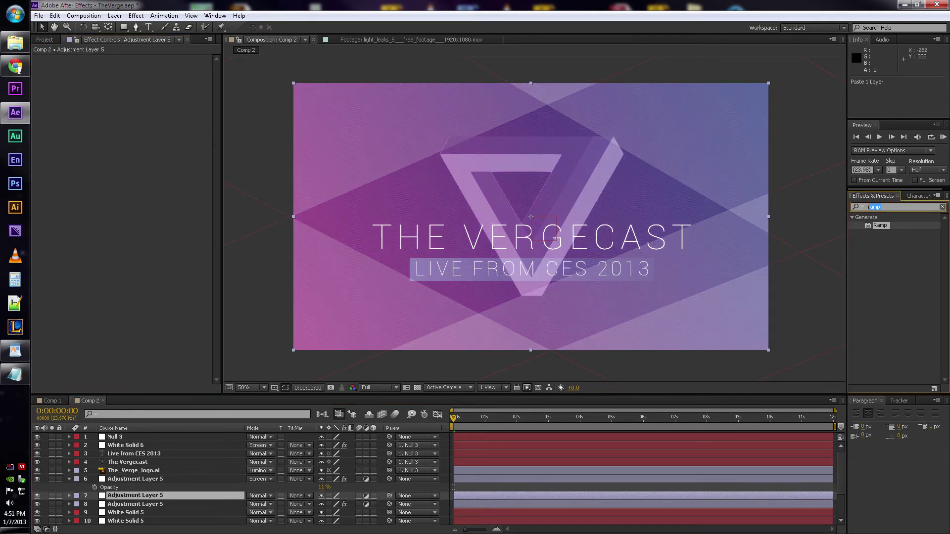
{"action": "type", "text": "flair"}
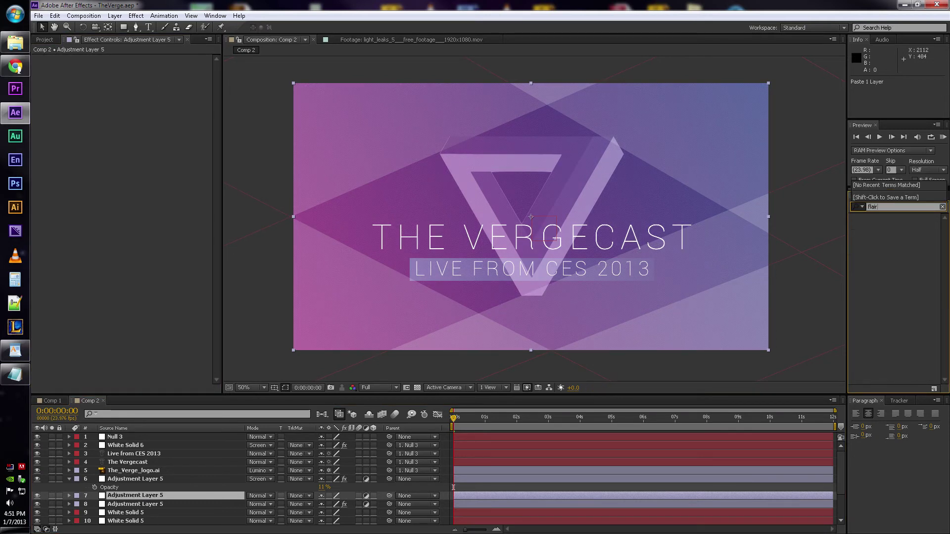
{"action": "key", "text": "BackSpace"}
{"action": "key", "text": "BackSpace"}
{"action": "type", "text": "re"}
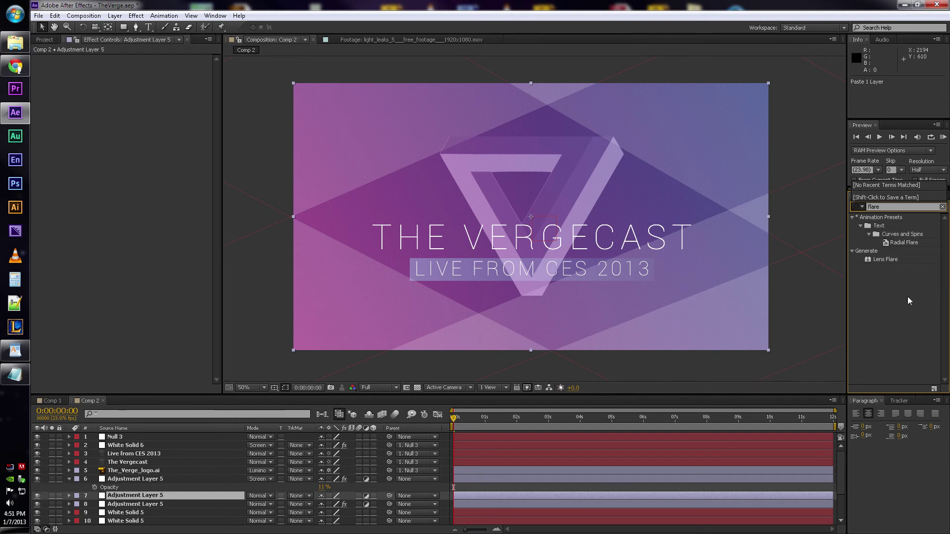
{"action": "left_click_drag", "start_coordinate": [893, 264], "coordinate": [125, 500]}
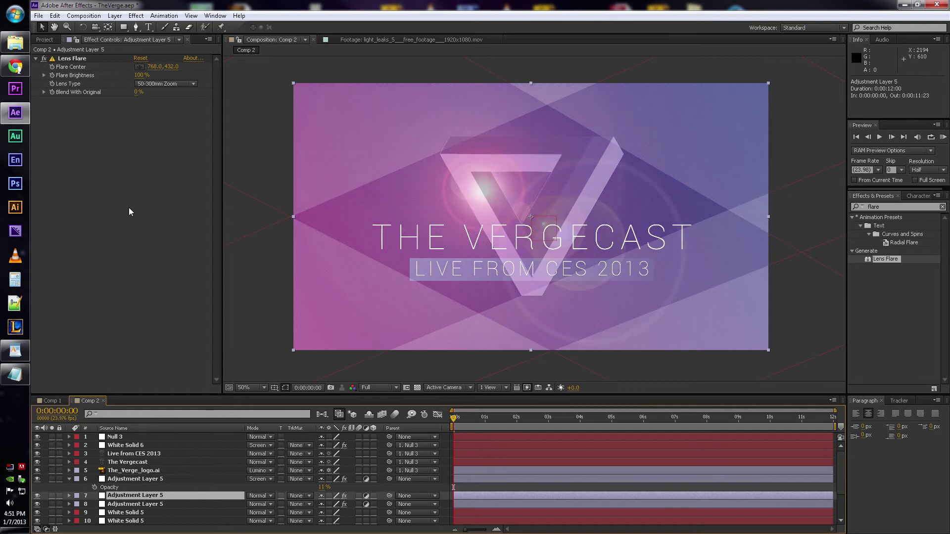
Step: Set the flare's lens type to 105mm Prime and move its centre off the frame's upper-right corner to about 2122, 10
{"action": "left_click", "coordinate": [170, 84]}
{"action": "left_click", "coordinate": [170, 116]}
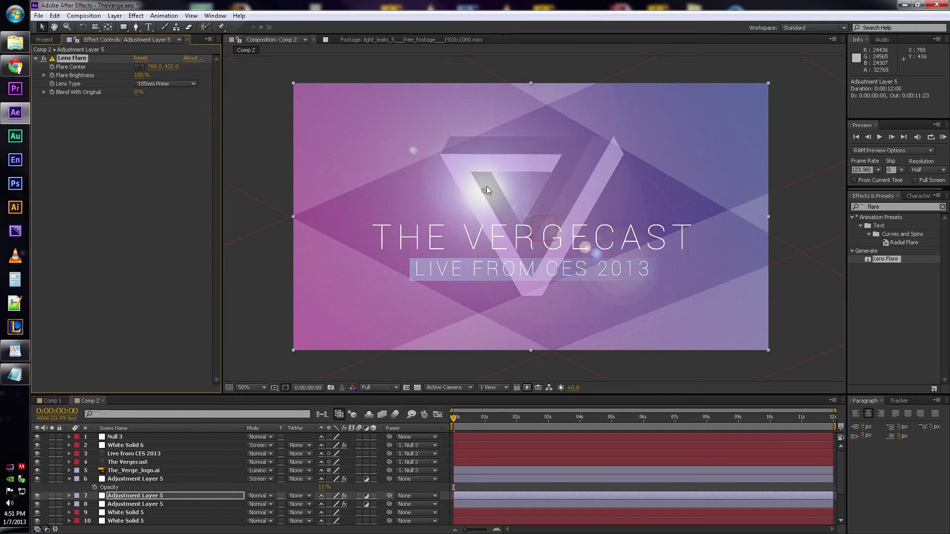
{"action": "left_click_drag", "start_coordinate": [484, 189], "coordinate": [819, 85]}
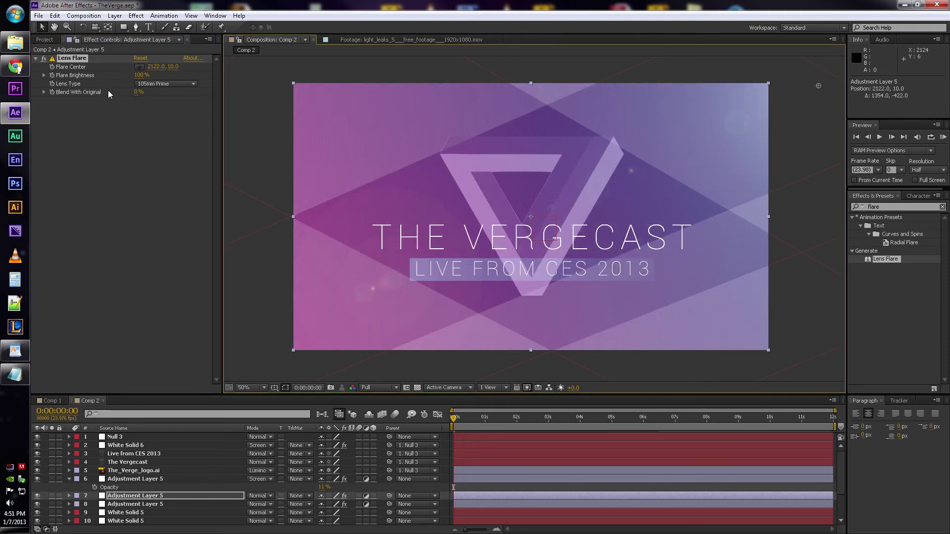
Step: Start keyframing the flare centre at the comp's first frame, set the brightness to 42%, and move the centre to about 2062, 30
{"action": "left_click", "coordinate": [52, 66]}
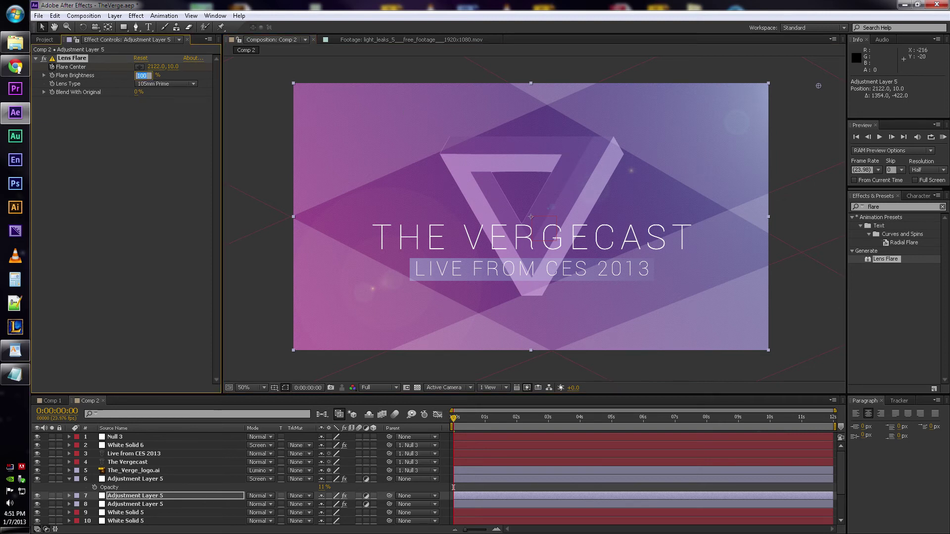
{"action": "key", "text": "Return"}
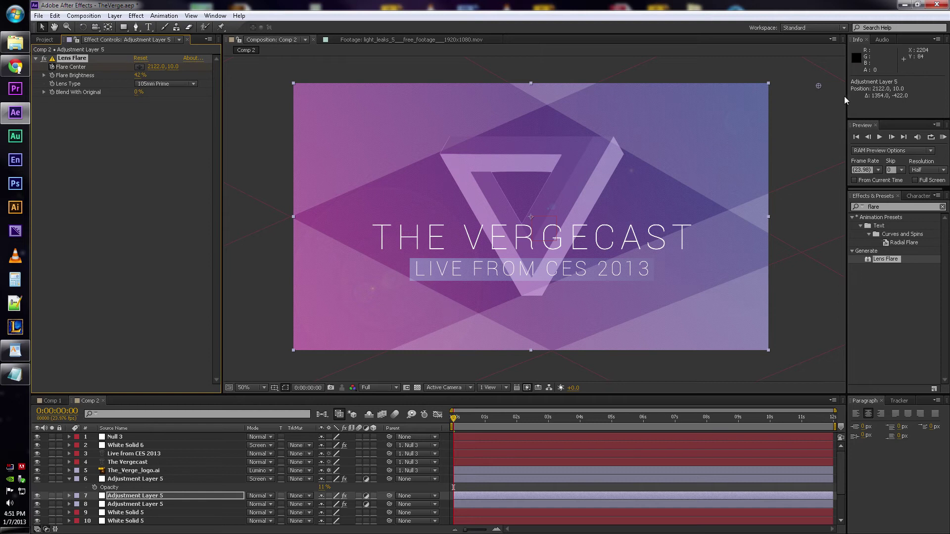
{"action": "left_click_drag", "start_coordinate": [818, 85], "coordinate": [803, 90]}
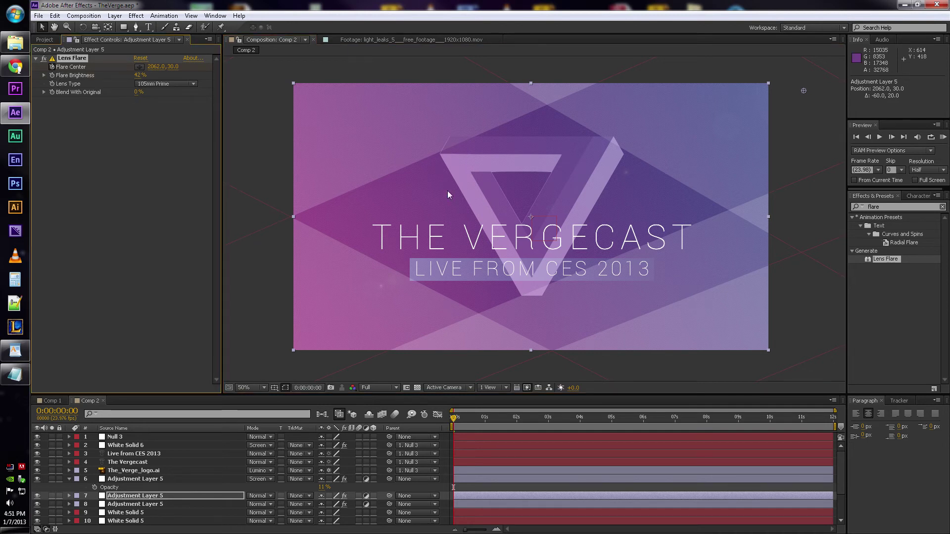
Step: Keyframe the flare centre at about 2080, 1162 on the last frame and about 2033, 500 at 0:00:04:10
{"action": "key", "text": "End"}
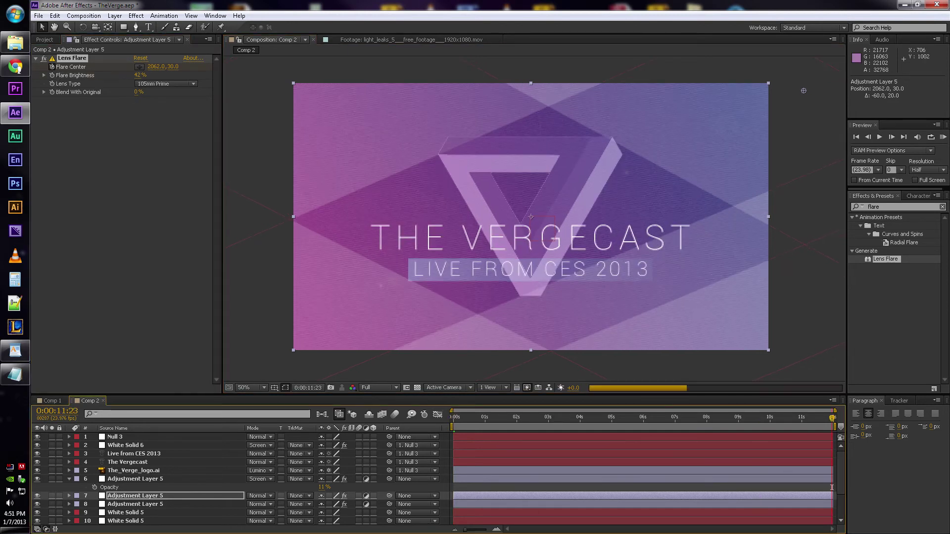
{"action": "left_click_drag", "start_coordinate": [803, 90], "coordinate": [808, 370]}
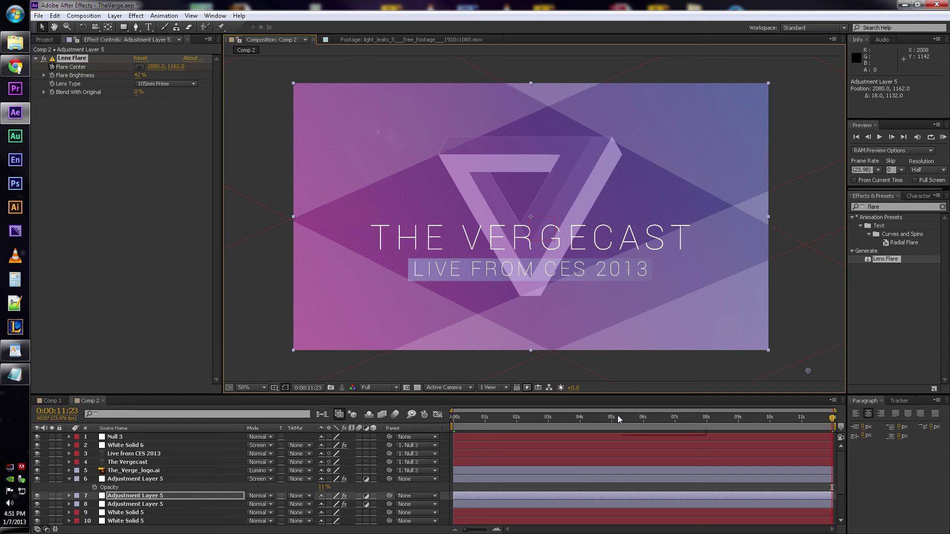
{"action": "key", "text": "u"}
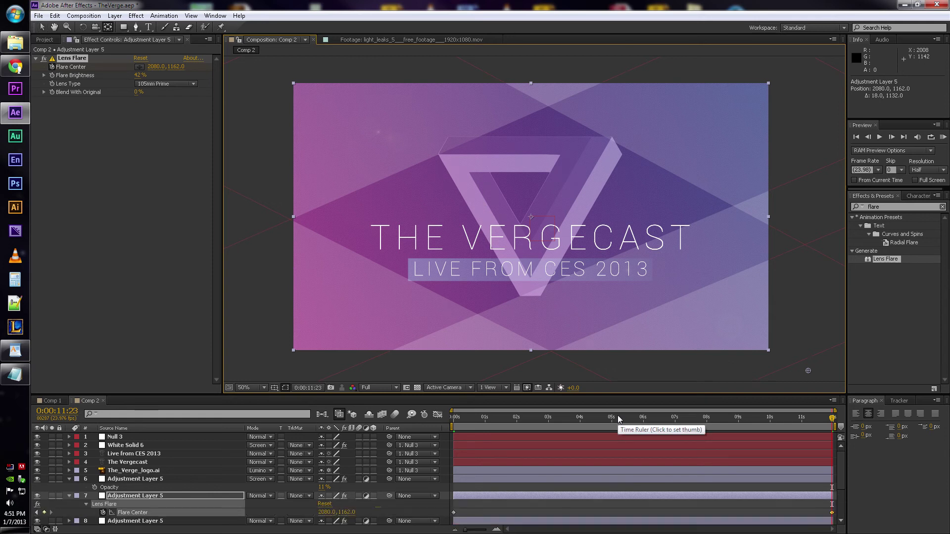
{"action": "left_click", "coordinate": [593, 420]}
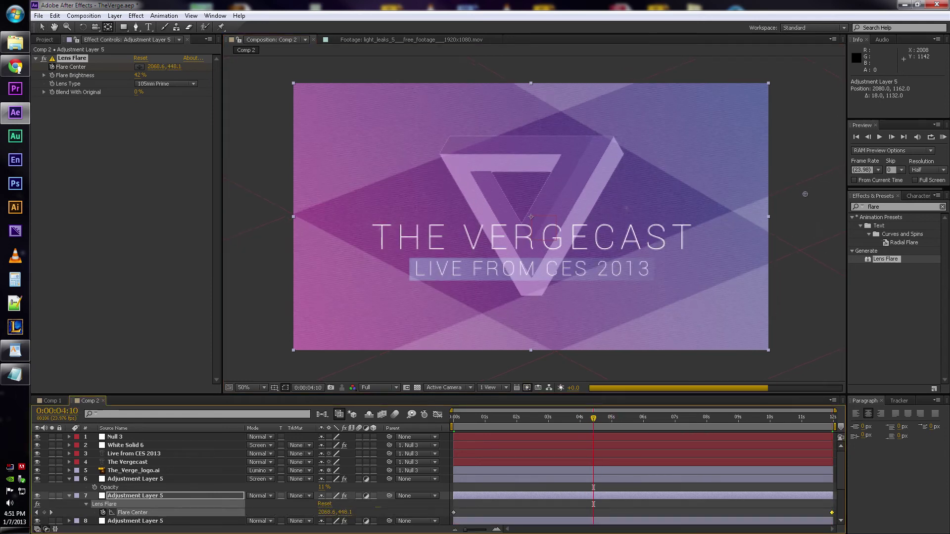
{"action": "left_click_drag", "start_coordinate": [805, 196], "coordinate": [796, 207]}
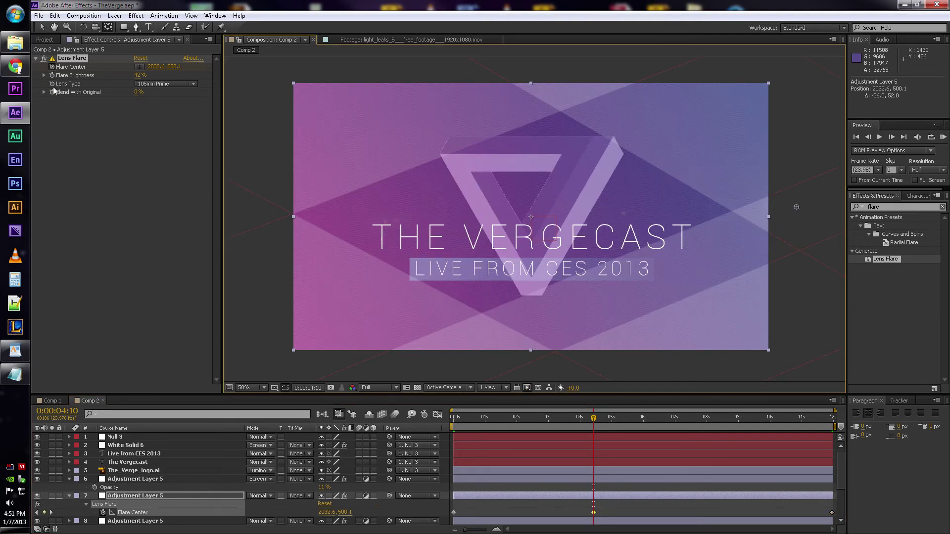
Step: Try higher flare brightness values, including 79% and 300%, and set the brightness to 100%
{"action": "left_click", "coordinate": [82, 83]}
{"action": "left_click_drag", "start_coordinate": [139, 75], "coordinate": [159, 75]}
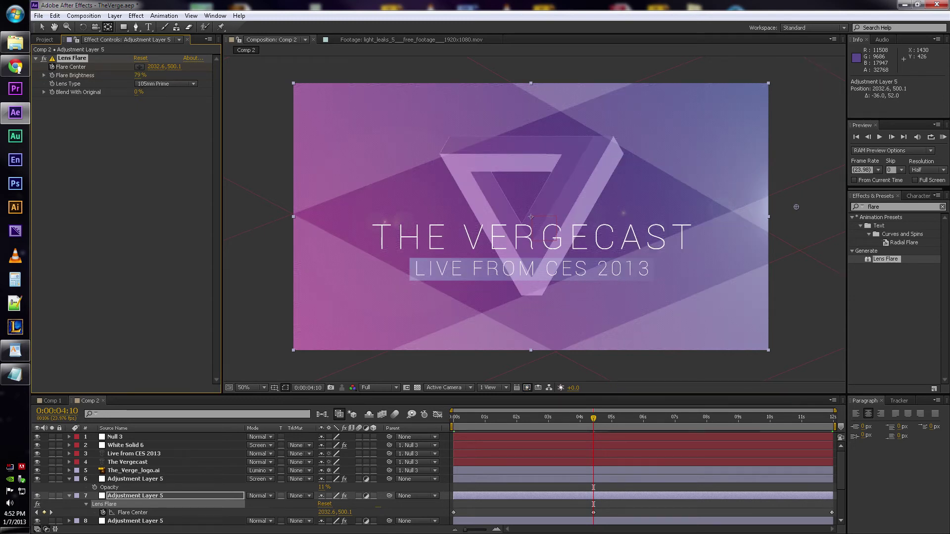
{"action": "left_click_drag", "start_coordinate": [139, 75], "coordinate": [248, 75]}
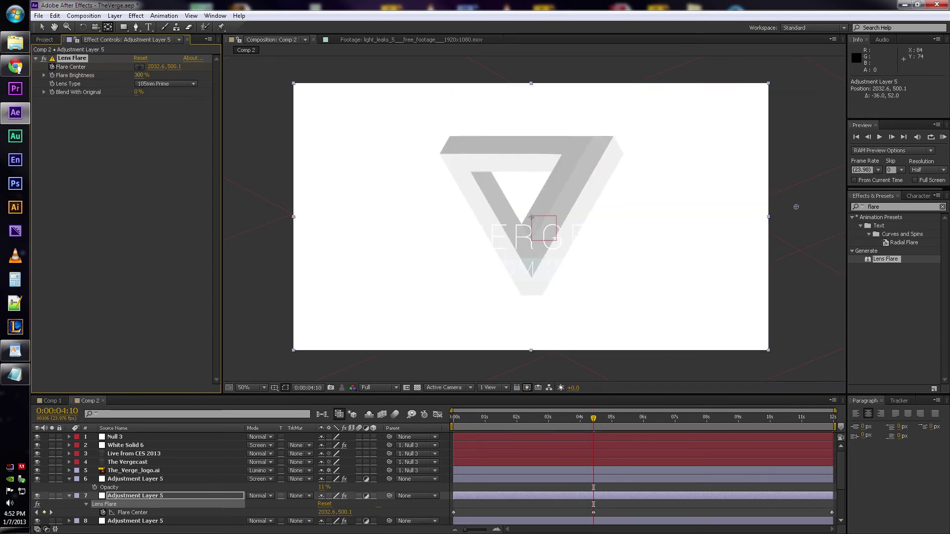
{"action": "type", "text": "0"}
{"action": "key", "text": "Return"}
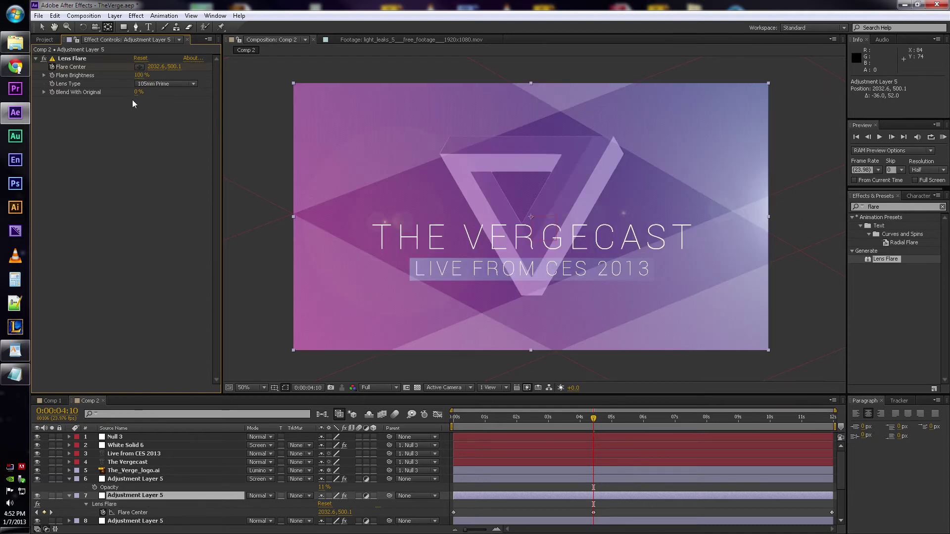
Step: Keyframe the flare's Blend With Original at 24% at 0:00:04:10 and 42% at 0:00:02:08, and check the frame at 0:00:06:20
{"action": "mouse_move", "coordinate": [139, 92]}
{"action": "left_mouse_down"}
{"action": "mouse_move", "coordinate": [168, 92]}
{"action": "mouse_move", "coordinate": [148, 92]}
{"action": "left_mouse_up"}
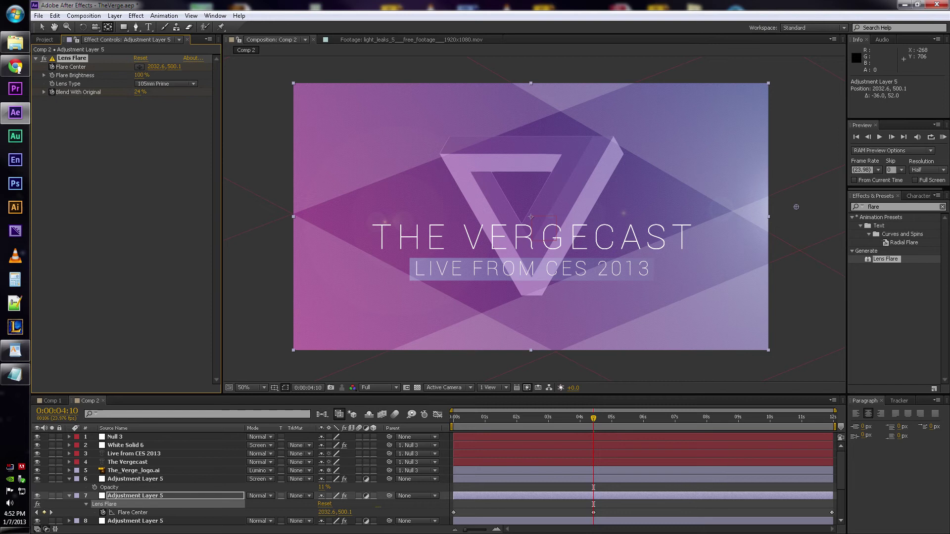
{"action": "left_click", "coordinate": [513, 418]}
{"action": "left_click", "coordinate": [527, 420]}
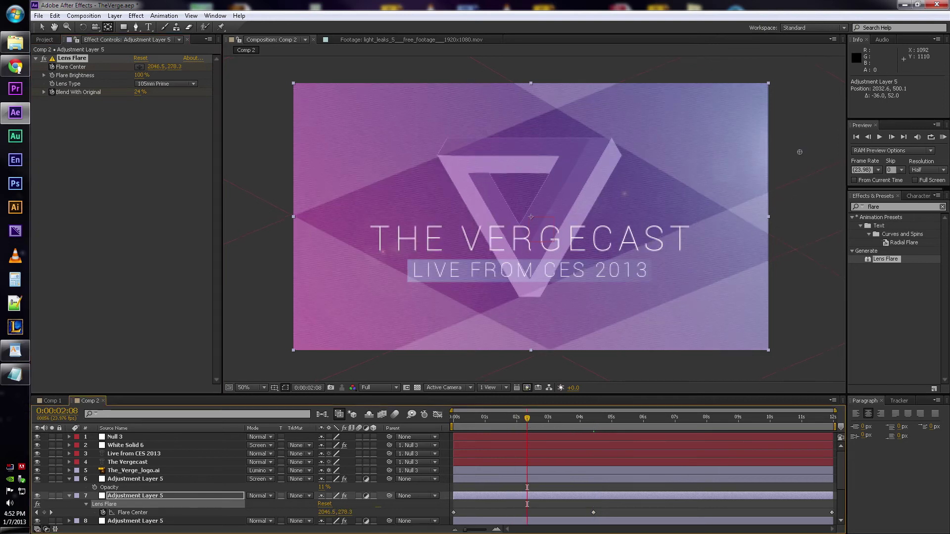
{"action": "left_click", "coordinate": [134, 92]}
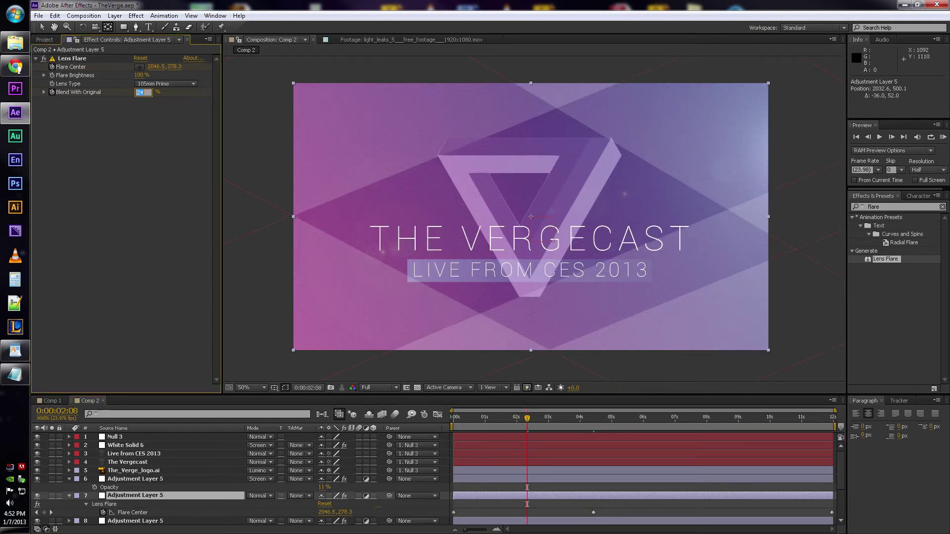
{"action": "type", "text": "42"}
{"action": "key", "text": "Return"}
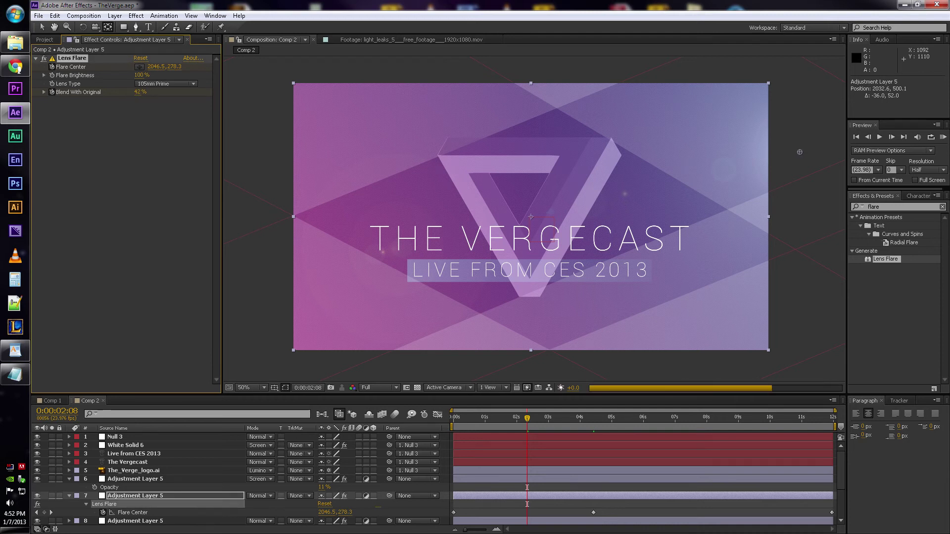
{"action": "left_click_drag", "start_coordinate": [625, 418], "coordinate": [669, 421]}
{"action": "key", "text": "ctrl+z"}
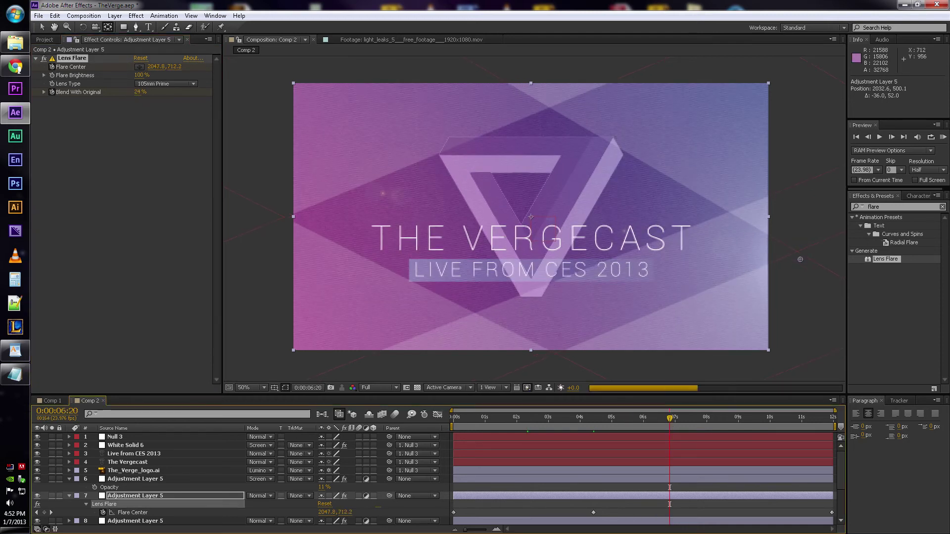
Step: Keyframe the flare's Blend With Original at 42% at 0:00:06:20 and return to 0:00:04:10
{"action": "key", "text": "u"}
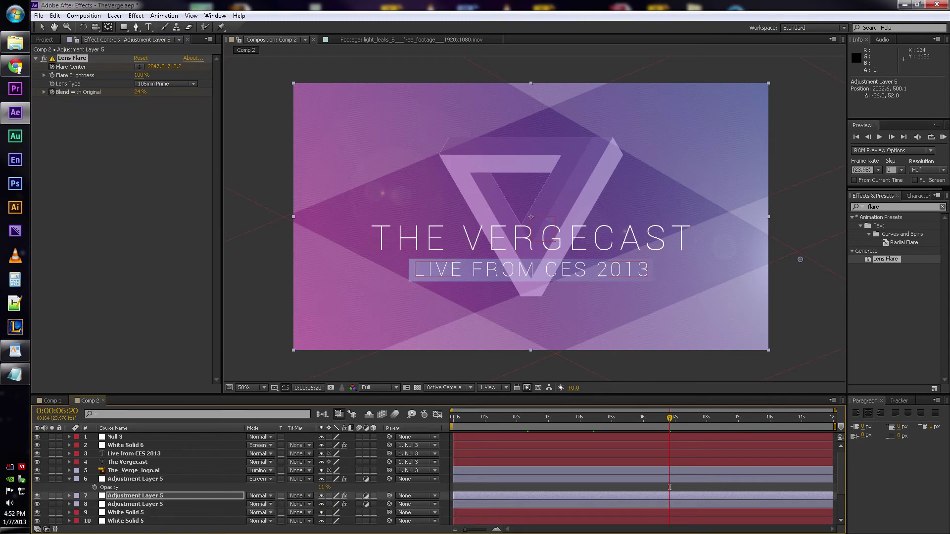
{"action": "key", "text": "u"}
{"action": "scroll", "coordinate": [608, 504], "scroll_direction": "down", "scroll_amount": 3}
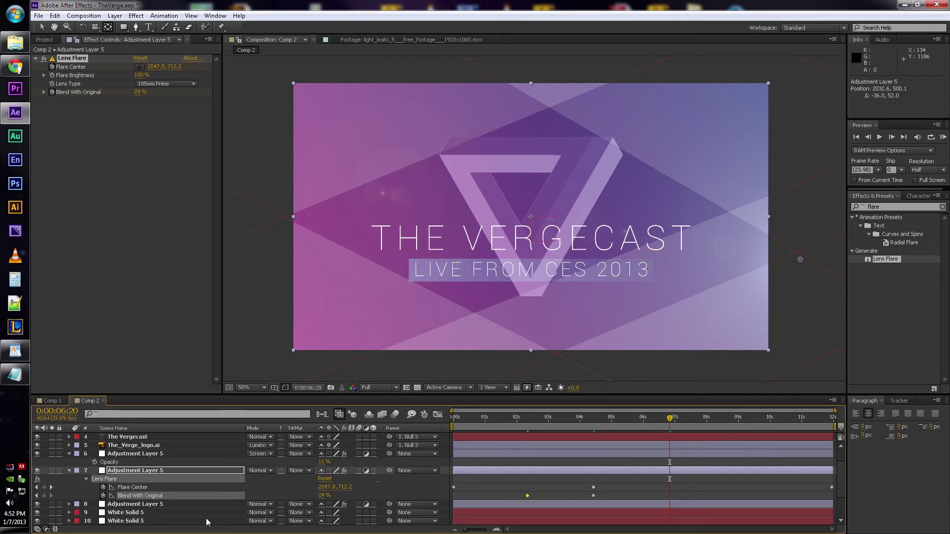
{"action": "key", "text": "Return"}
{"action": "left_click_drag", "start_coordinate": [615, 410], "coordinate": [591, 425]}
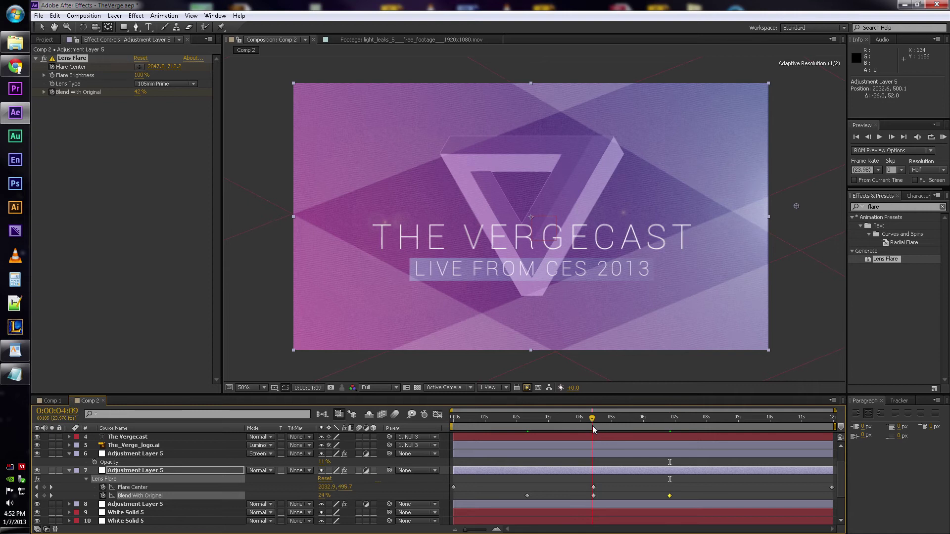
{"action": "right_click", "coordinate": [593, 489]}
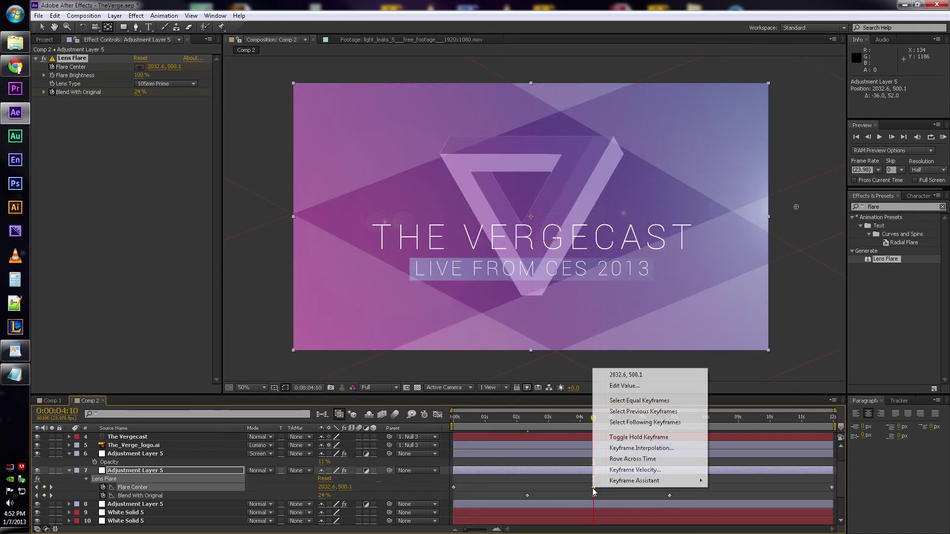
{"action": "mouse_move", "coordinate": [682, 480]}
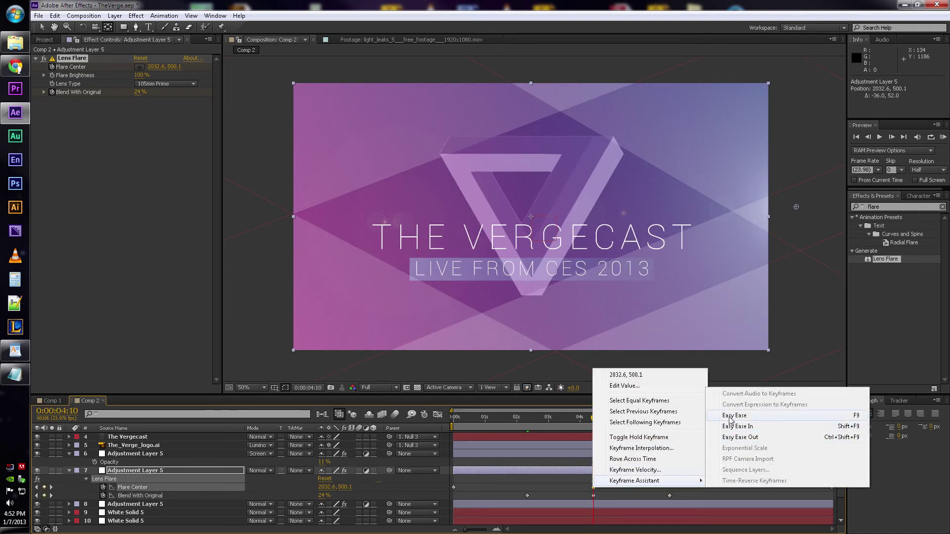
{"action": "left_click", "coordinate": [658, 470]}
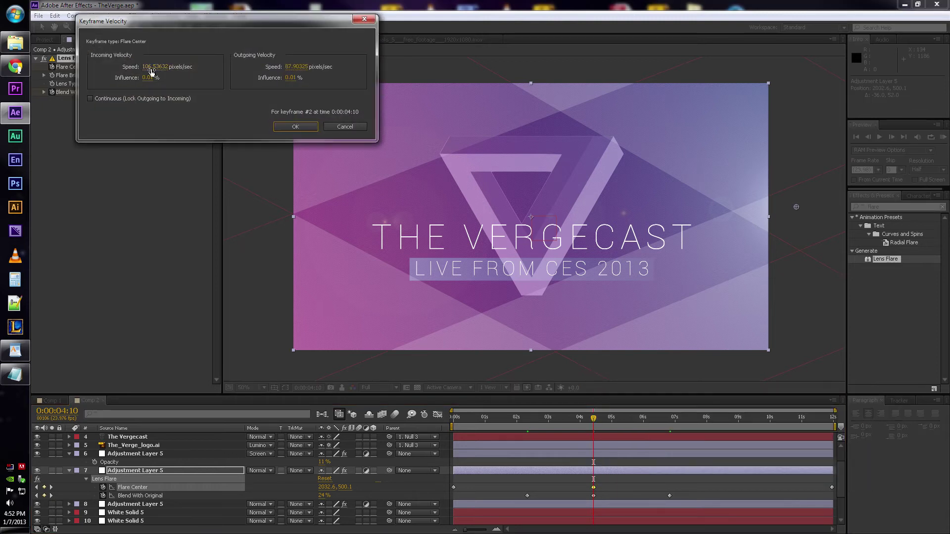
{"action": "key", "text": "Return"}
Step: Set the Flare Center keyframe at 0:00:04:10 to Continuous Bezier for temporal and spatial interpolation, and scrub through to 0:00:10:02
{"action": "right_click", "coordinate": [593, 487]}
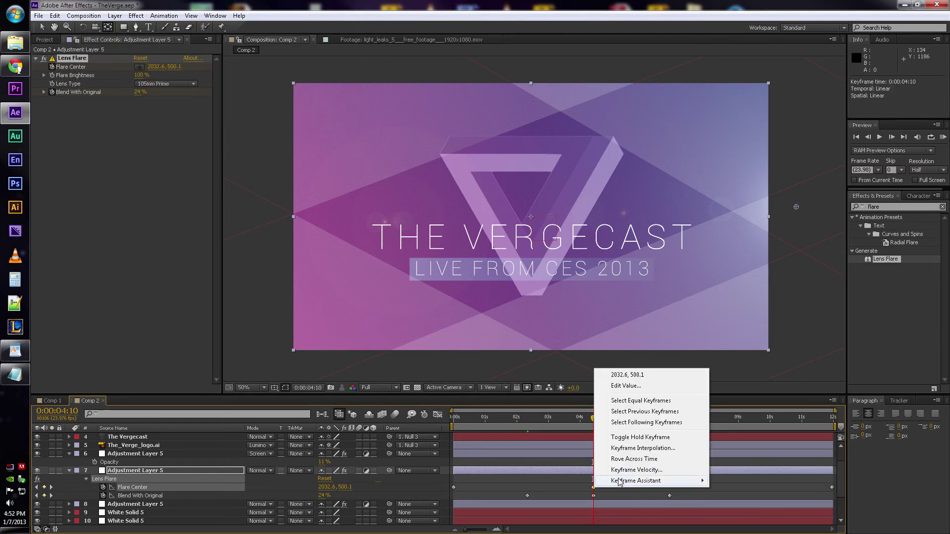
{"action": "left_click", "coordinate": [631, 448]}
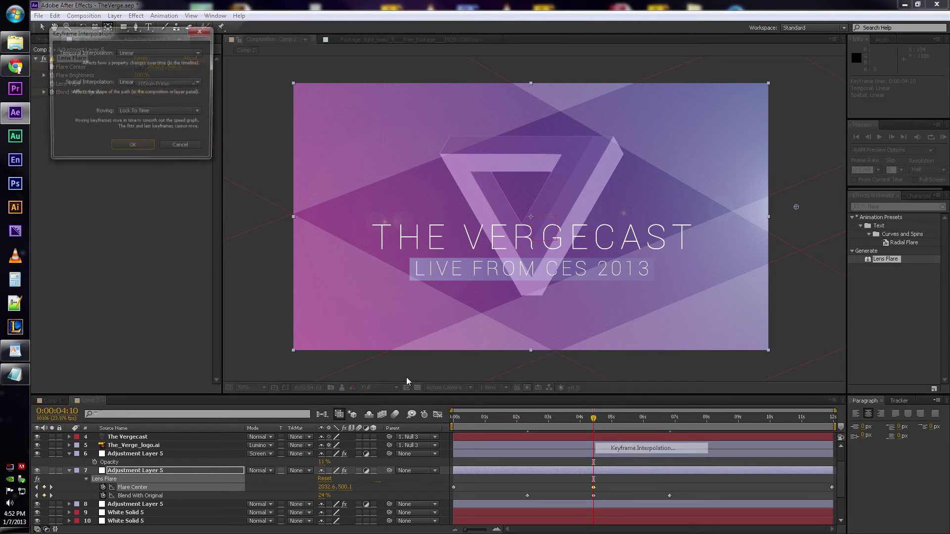
{"action": "left_click", "coordinate": [142, 54]}
{"action": "left_click", "coordinate": [146, 101]}
{"action": "left_click", "coordinate": [151, 82]}
{"action": "left_click", "coordinate": [152, 130]}
{"action": "left_click", "coordinate": [132, 148]}
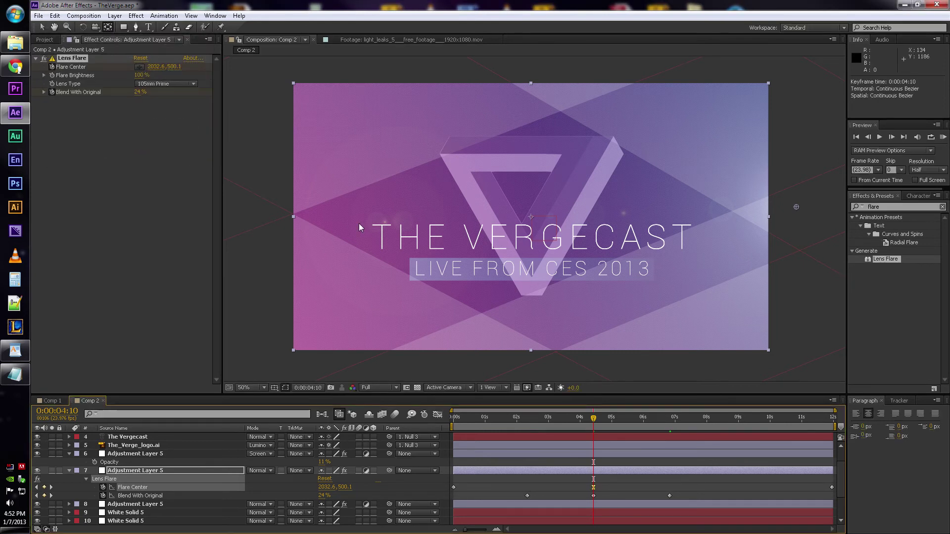
{"action": "left_click", "coordinate": [621, 479]}
{"action": "left_click", "coordinate": [575, 418]}
{"action": "left_click_drag", "start_coordinate": [579, 418], "coordinate": [774, 400]}
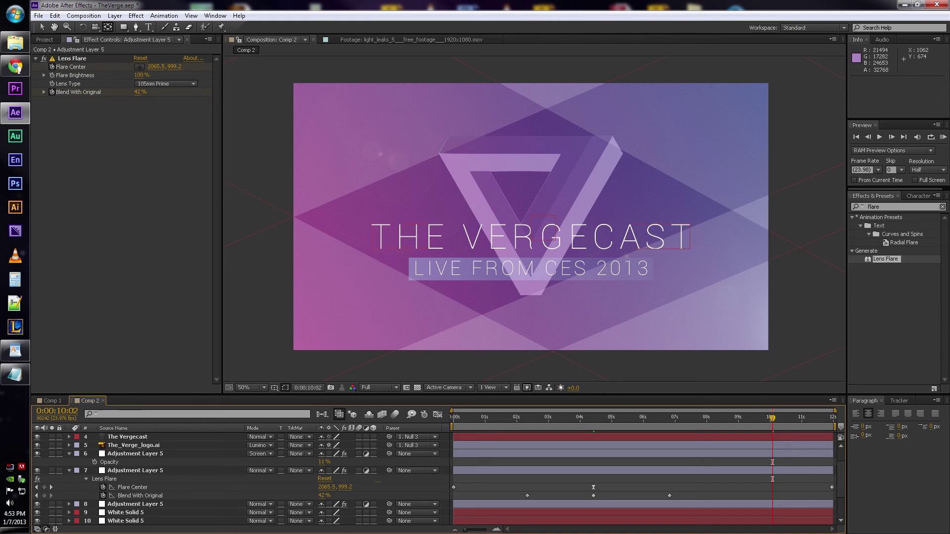
Step: Create a new adjustment layer and place it directly below The_Verge_logo.ai
{"action": "left_click", "coordinate": [42, 27]}
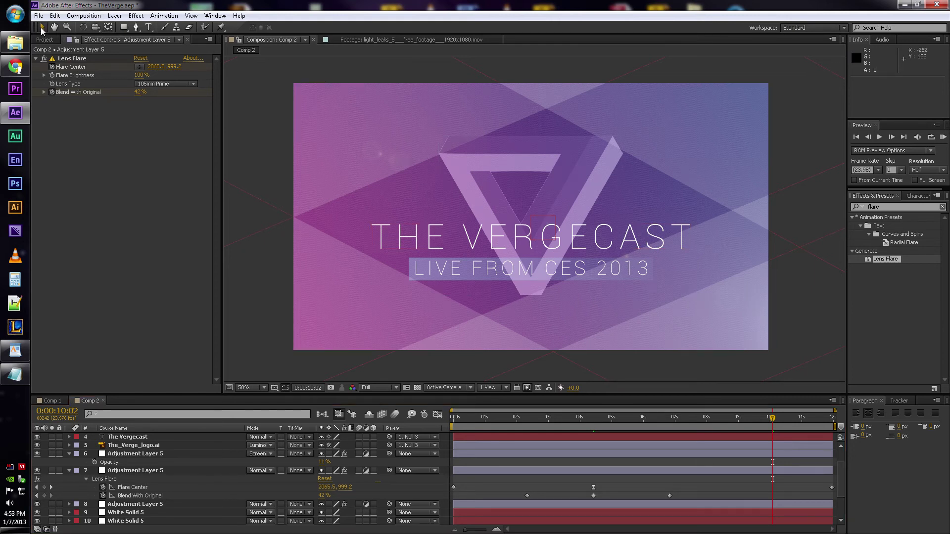
{"action": "left_click", "coordinate": [124, 28]}
{"action": "left_click", "coordinate": [115, 15]}
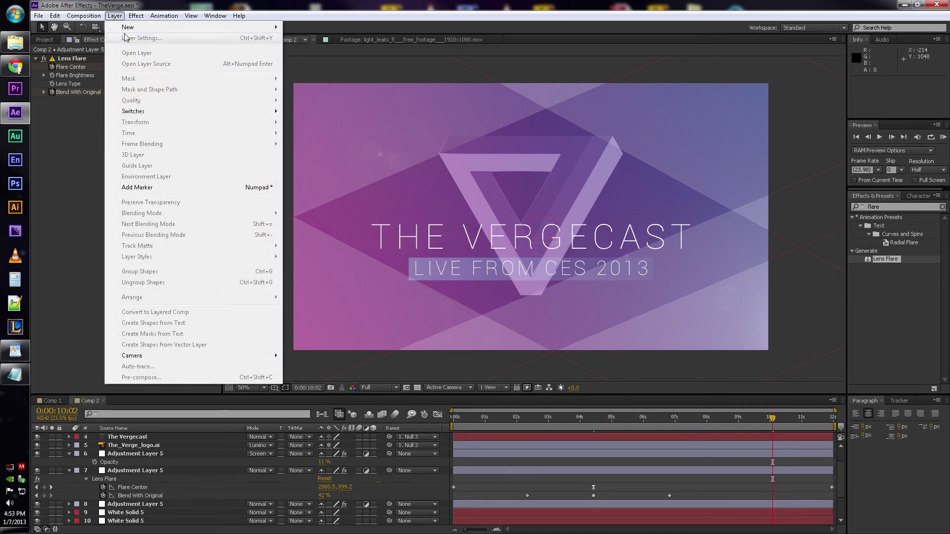
{"action": "mouse_move", "coordinate": [148, 27]}
{"action": "left_click", "coordinate": [321, 93]}
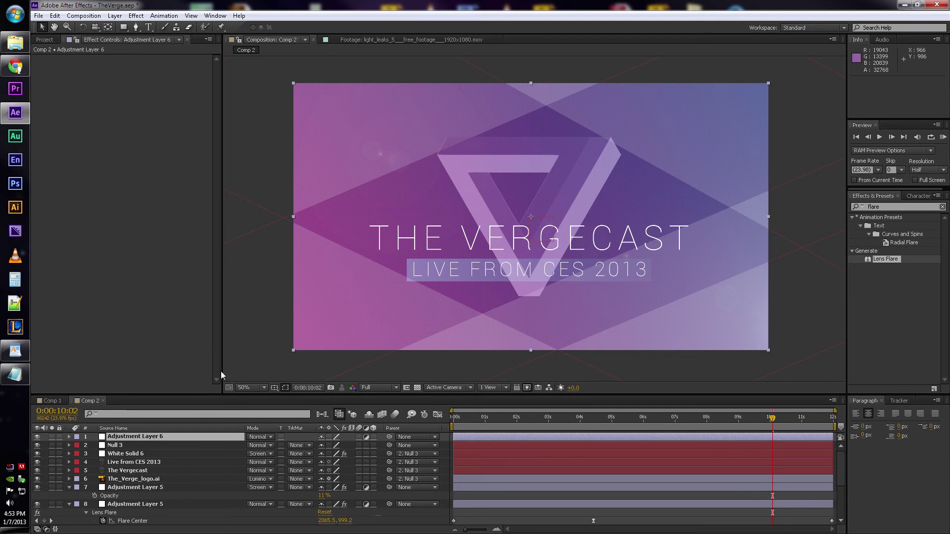
{"action": "left_click_drag", "start_coordinate": [137, 440], "coordinate": [149, 476]}
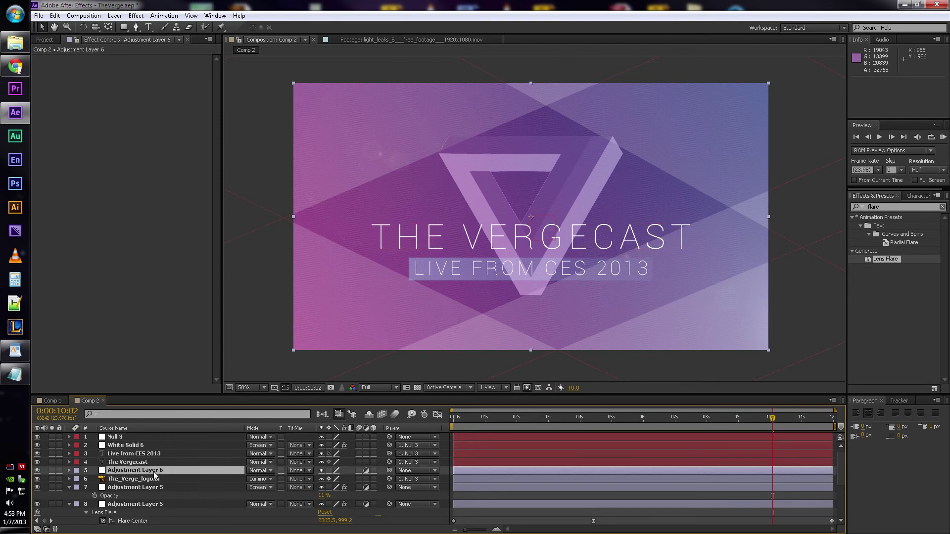
{"action": "left_click_drag", "start_coordinate": [154, 475], "coordinate": [156, 484]}
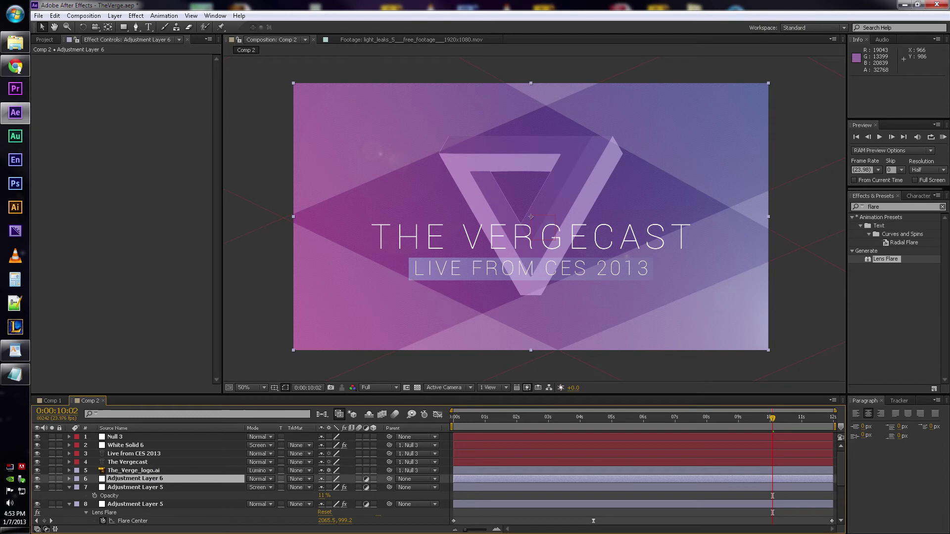
Step: Draw a closed four-point diamond mask on Adjustment Layer 6, spanning the width of the THE VERGECAST title
{"action": "left_click", "coordinate": [136, 27]}
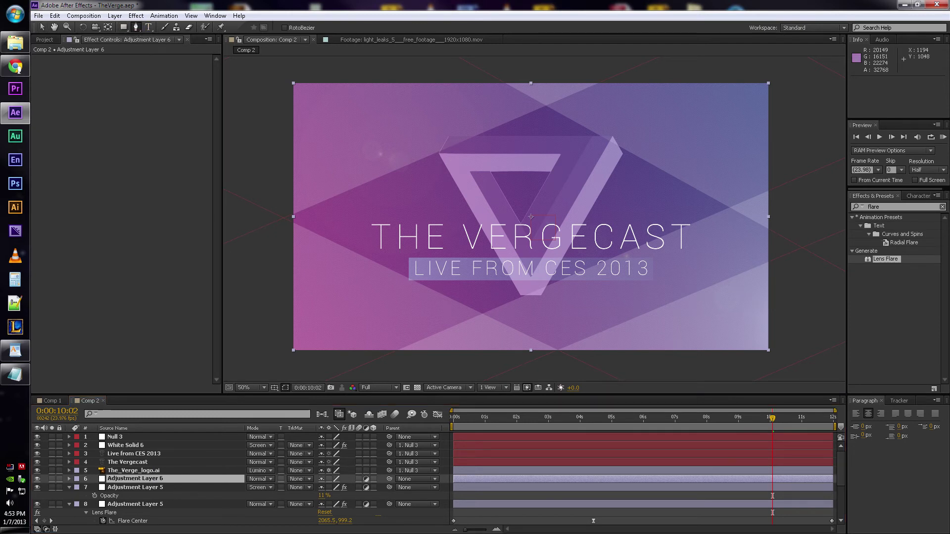
{"action": "left_click", "coordinate": [367, 247]}
{"action": "left_click", "coordinate": [527, 223]}
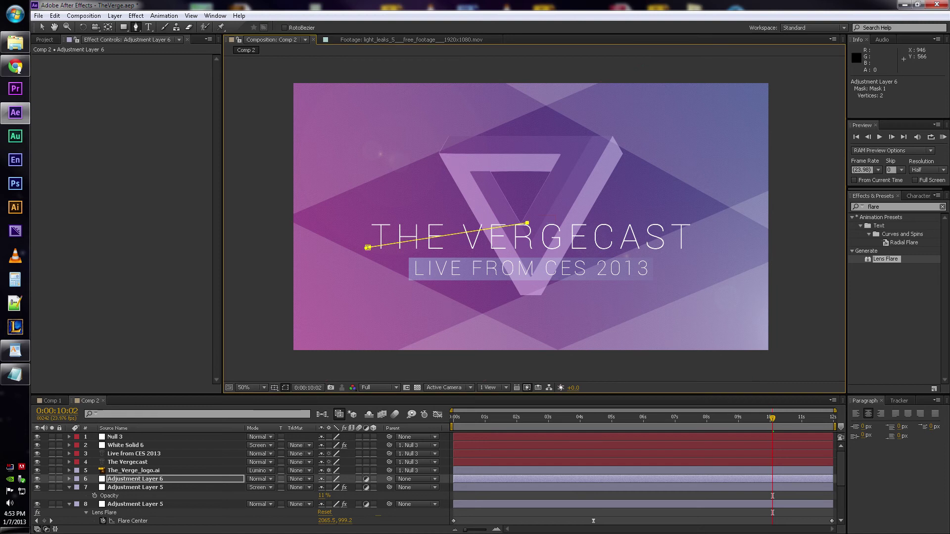
{"action": "left_click", "coordinate": [680, 244]}
{"action": "left_click", "coordinate": [526, 254]}
{"action": "left_click", "coordinate": [368, 247]}
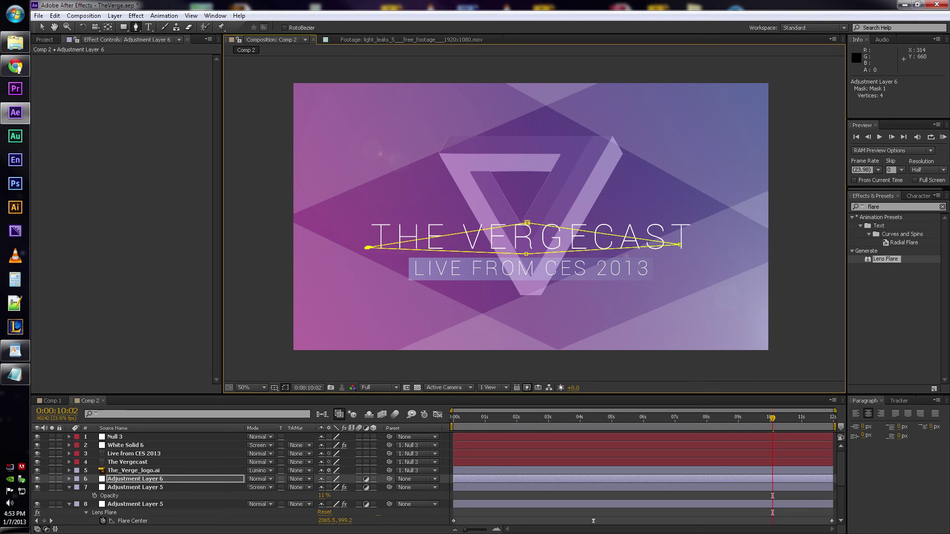
Step: Adjust the diamond mask's upper middle point to about 946, 542 and its lower middle point to about 944, 678
{"action": "left_click", "coordinate": [42, 27]}
{"action": "left_click_drag", "start_coordinate": [527, 223], "coordinate": [524, 219]}
{"action": "left_click_drag", "start_coordinate": [526, 253], "coordinate": [527, 252]}
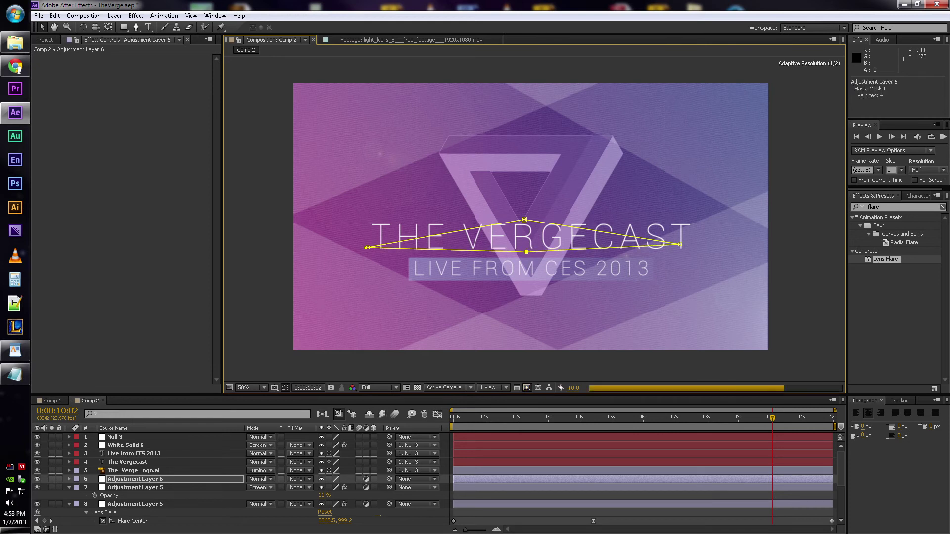
{"action": "left_click_drag", "start_coordinate": [524, 219], "coordinate": [527, 218]}
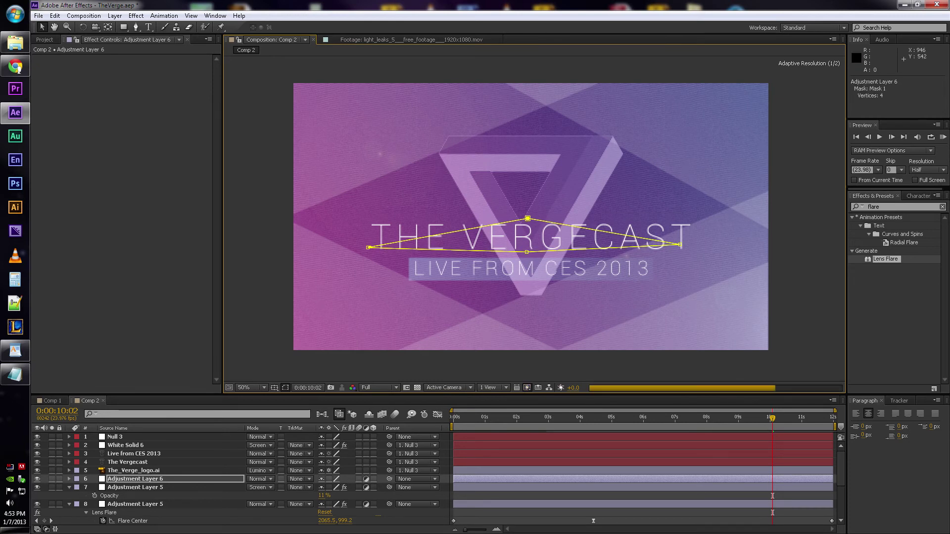
Step: Try a Tint effect on Adjustment Layer 6 with both black and white mapped to white, and remove the effect
{"action": "left_click", "coordinate": [869, 206]}
{"action": "type", "text": "t"}
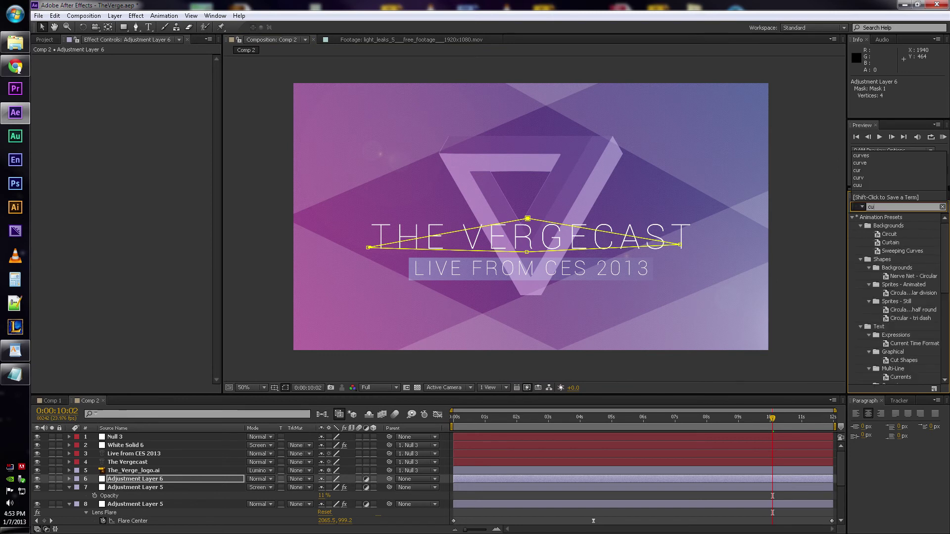
{"action": "key", "text": "BackSpace"}
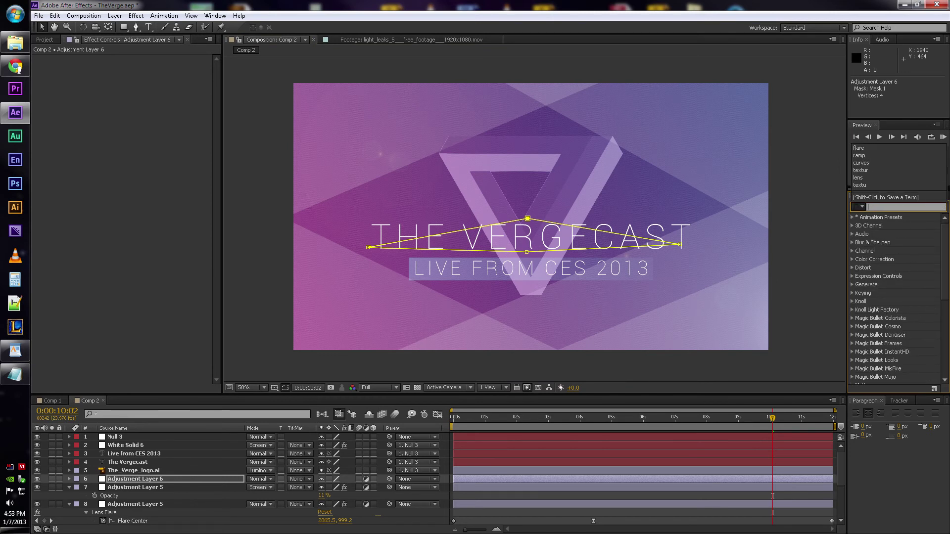
{"action": "type", "text": "tint"}
{"action": "left_click_drag", "start_coordinate": [873, 249], "coordinate": [523, 239]}
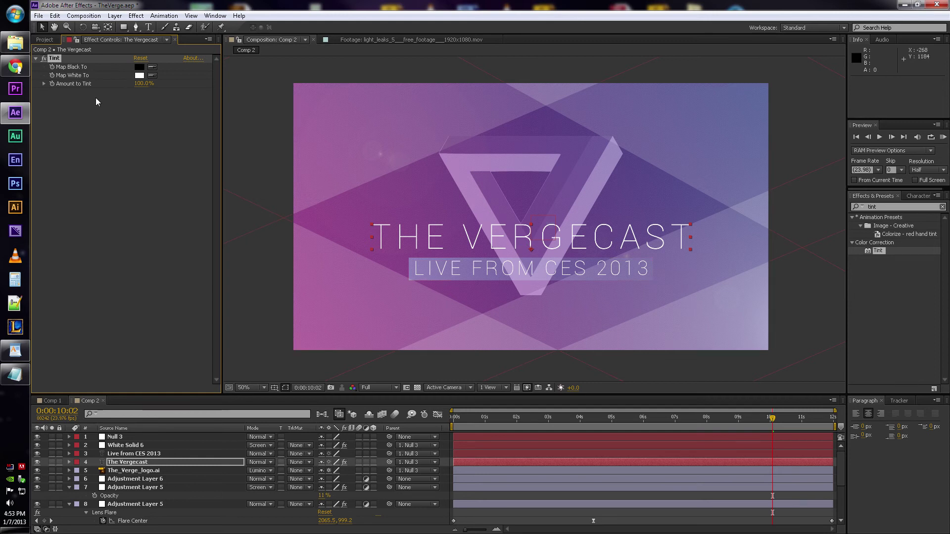
{"action": "left_click", "coordinate": [133, 479]}
{"action": "key", "text": "ctrl+v"}
{"action": "left_click", "coordinate": [152, 66]}
{"action": "left_click", "coordinate": [140, 76]}
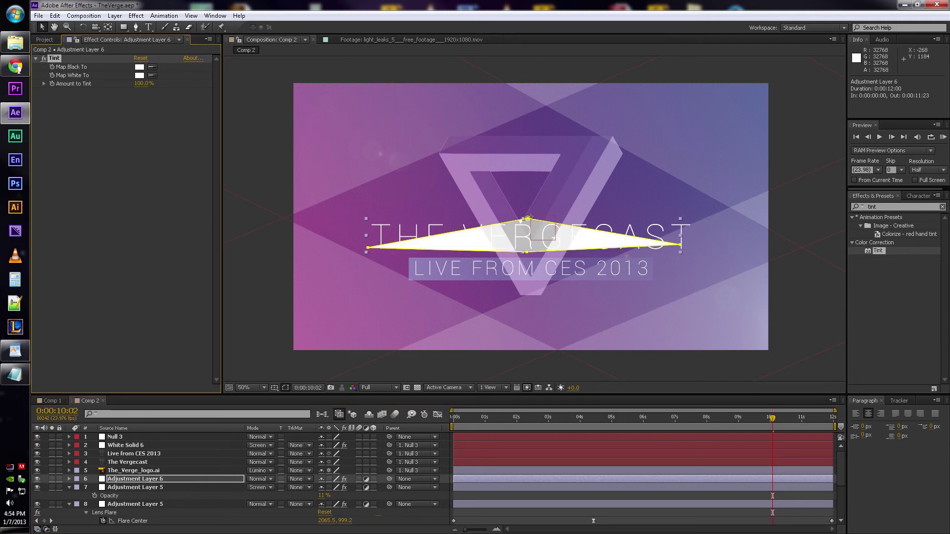
{"action": "key", "text": "Delete"}
Step: Apply Curves to Adjustment Layer 6 and raise the RGB curve's upper section to brighten the masked area
{"action": "left_click_drag", "start_coordinate": [885, 207], "coordinate": [838, 205]}
{"action": "type", "text": "curve"}
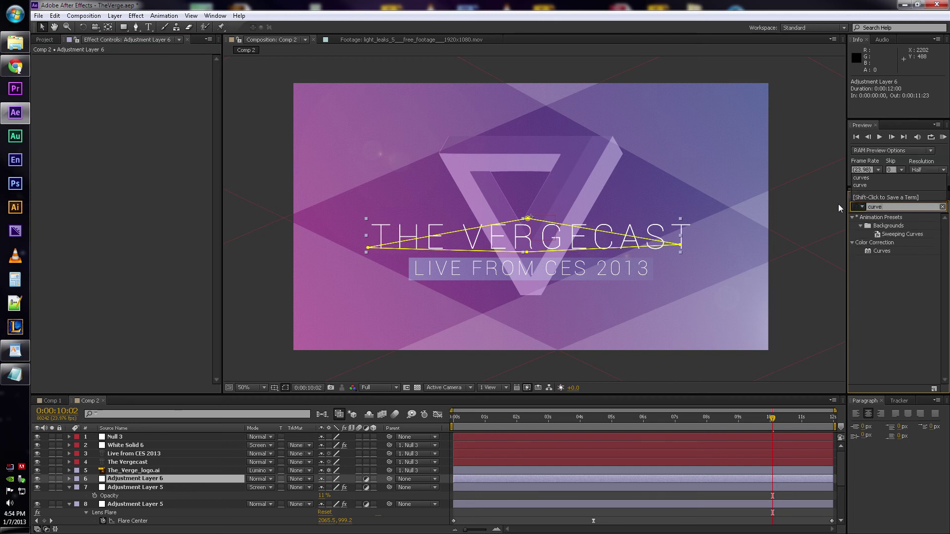
{"action": "left_click_drag", "start_coordinate": [868, 253], "coordinate": [525, 480]}
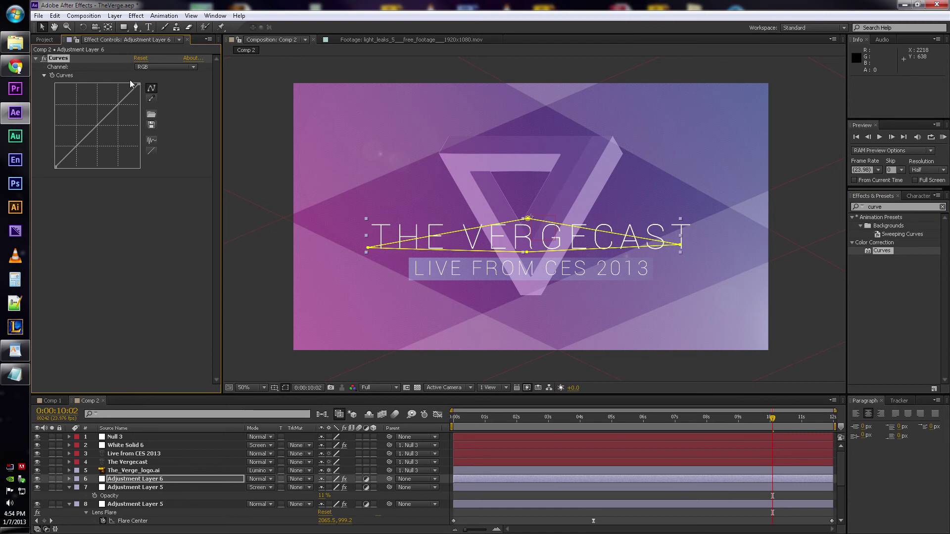
{"action": "left_click_drag", "start_coordinate": [115, 107], "coordinate": [114, 98]}
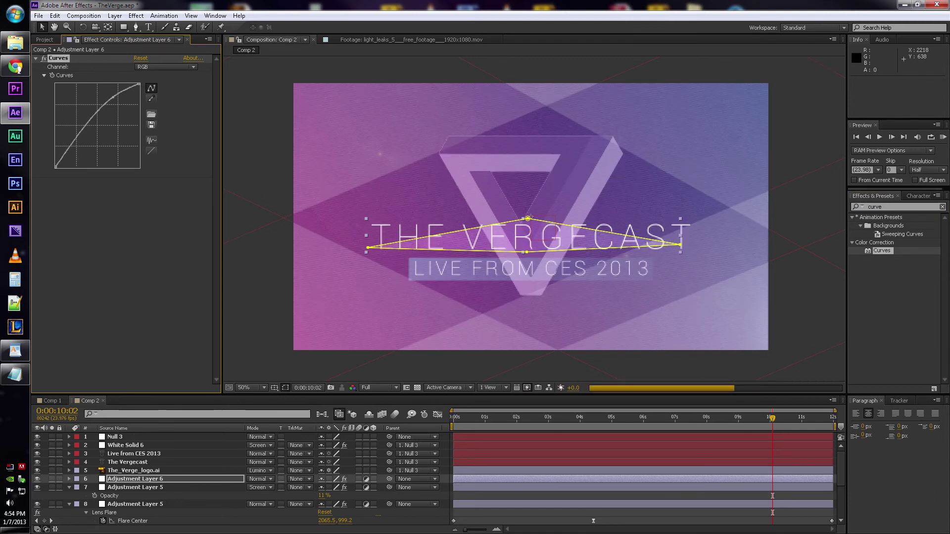
Step: Set the Mask Feather of Adjustment Layer 6's mask to 18 pixels
{"action": "left_click", "coordinate": [164, 479]}
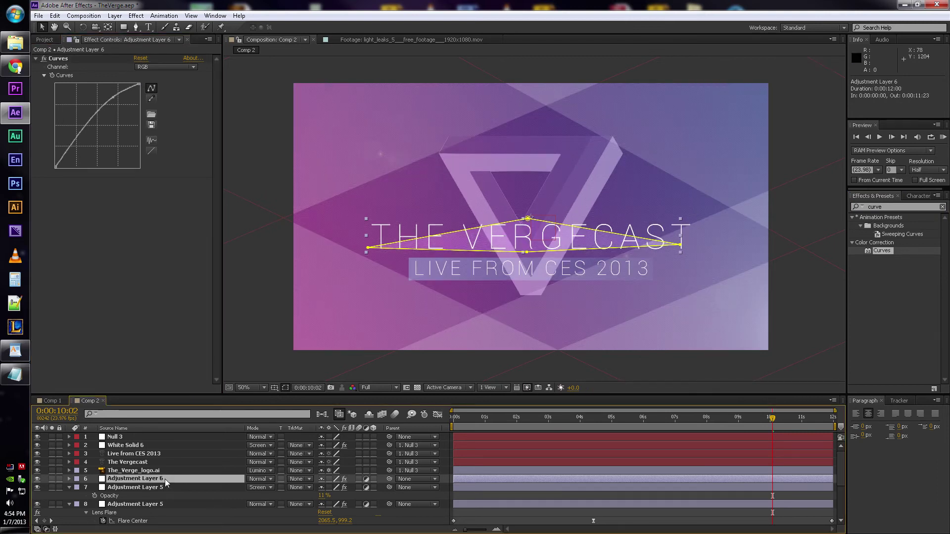
{"action": "key", "text": "m"}
{"action": "key", "text": "m"}
{"action": "scroll", "coordinate": [340, 508], "scroll_direction": "down", "scroll_amount": 3}
{"action": "left_click", "coordinate": [341, 479]}
{"action": "type", "text": "18"}
{"action": "key", "text": "Return"}
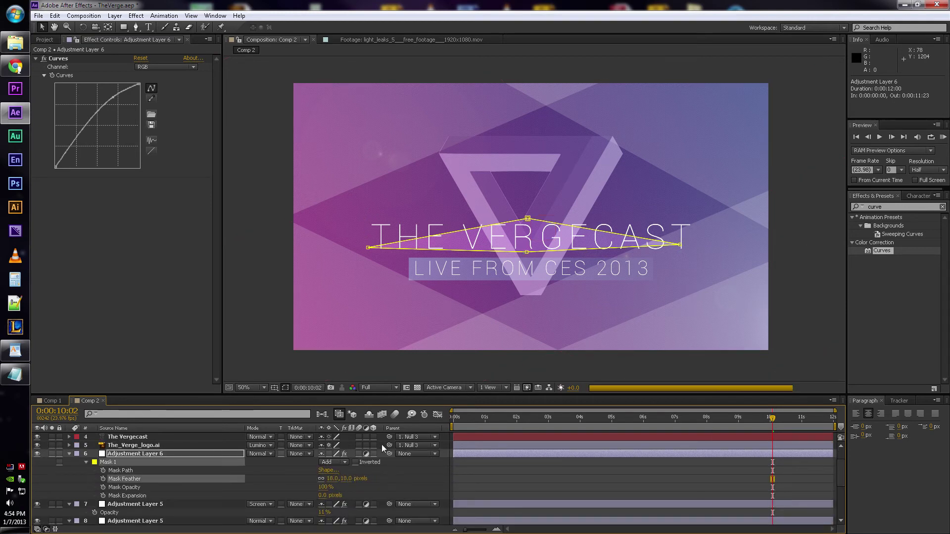
Step: Try 24% opacity for Adjustment Layer 6 and set the opacity to 42%
{"action": "key", "text": "u"}
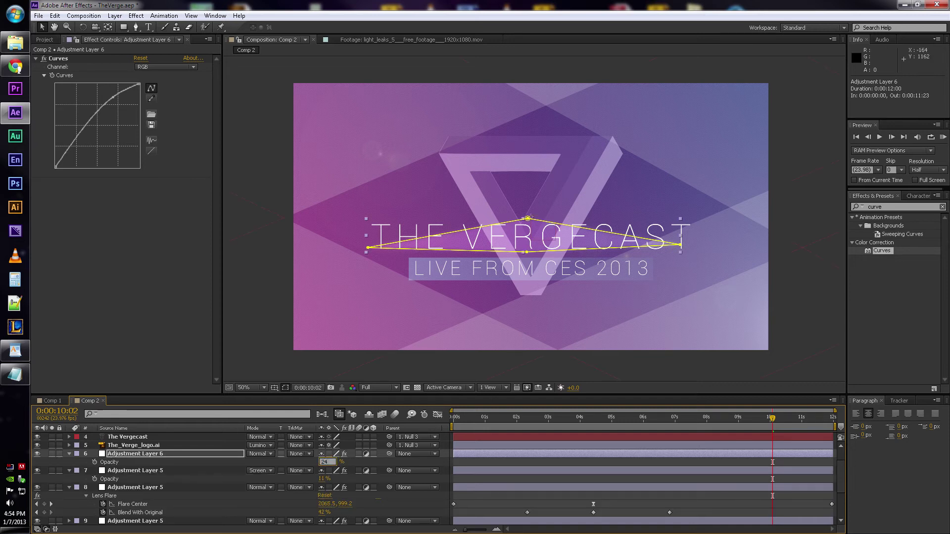
{"action": "key", "text": "Return"}
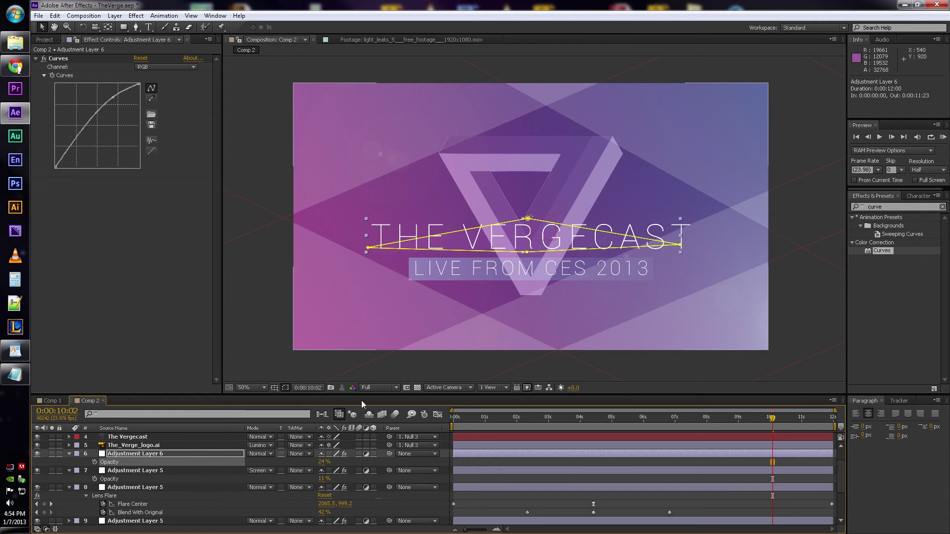
{"action": "type", "text": "42"}
{"action": "key", "text": "Return"}
Step: Flatten Adjustment Layer 6's diamond mask by lowering its upper and lower middle points, and deselect the layer
{"action": "left_click", "coordinate": [559, 487]}
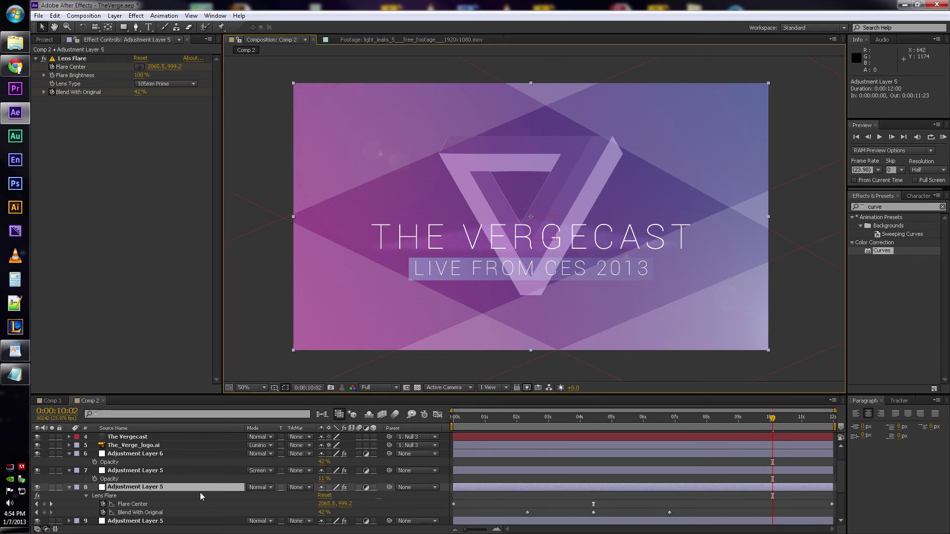
{"action": "left_click", "coordinate": [162, 468]}
{"action": "left_click", "coordinate": [160, 454]}
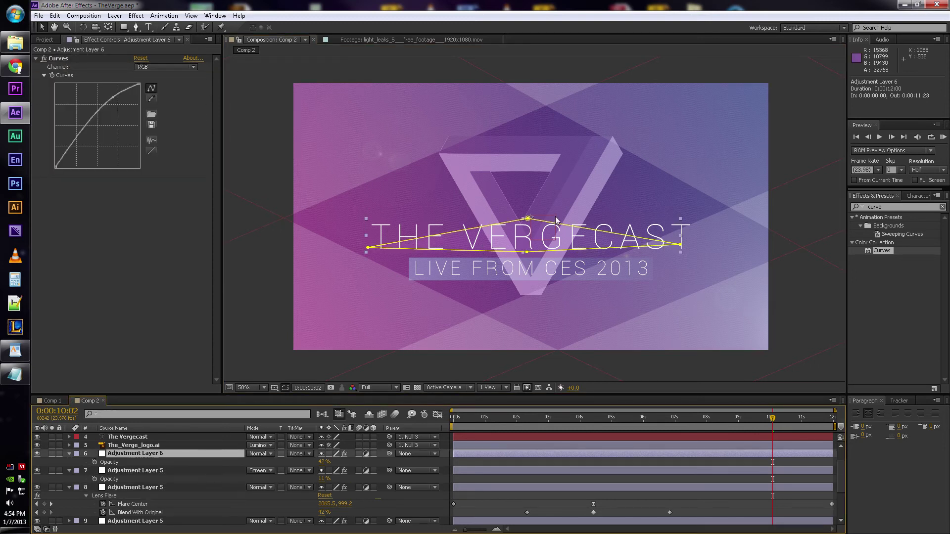
{"action": "left_click_drag", "start_coordinate": [528, 218], "coordinate": [526, 254]}
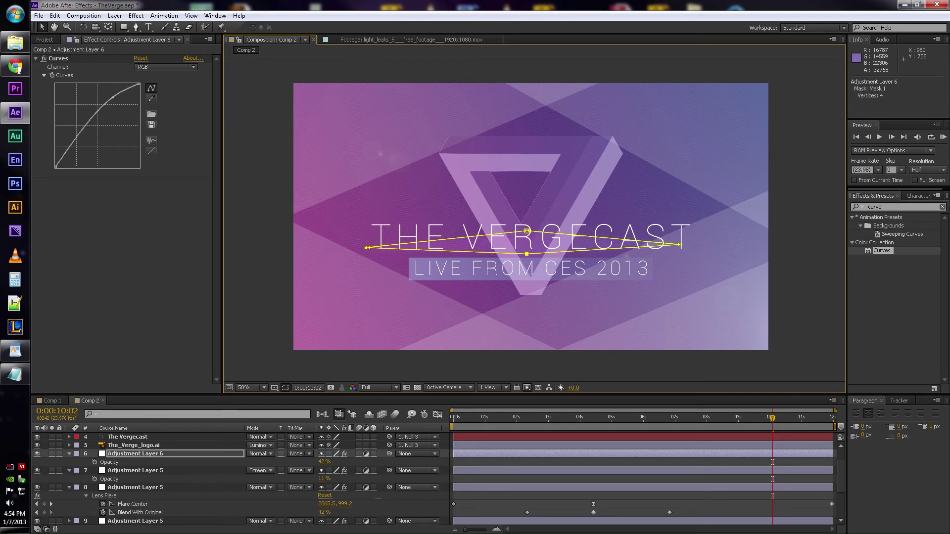
{"action": "left_click", "coordinate": [597, 462]}
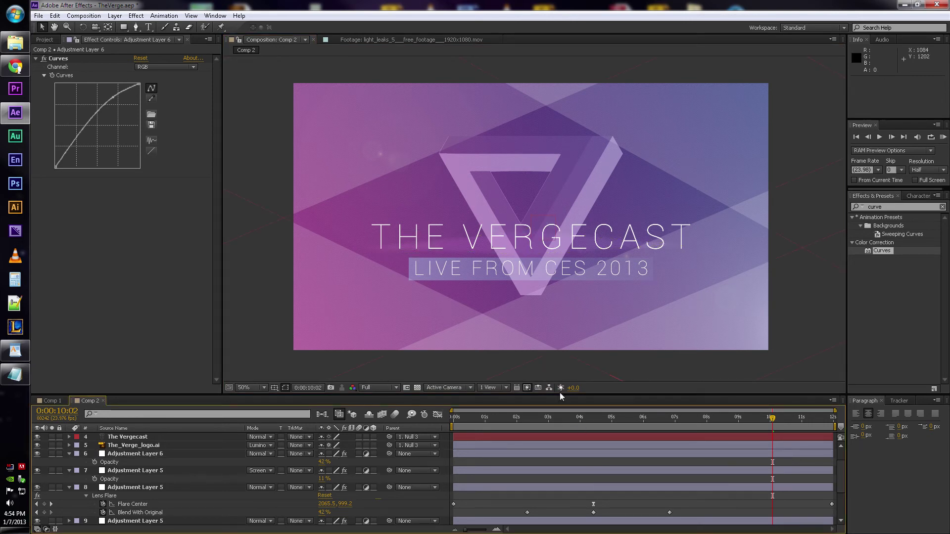
Step: Lower the outer two points of Adjustment Layer 6's mask slightly, moving the one beneath the title's start inward, and deselect the layer
{"action": "left_click", "coordinate": [176, 454]}
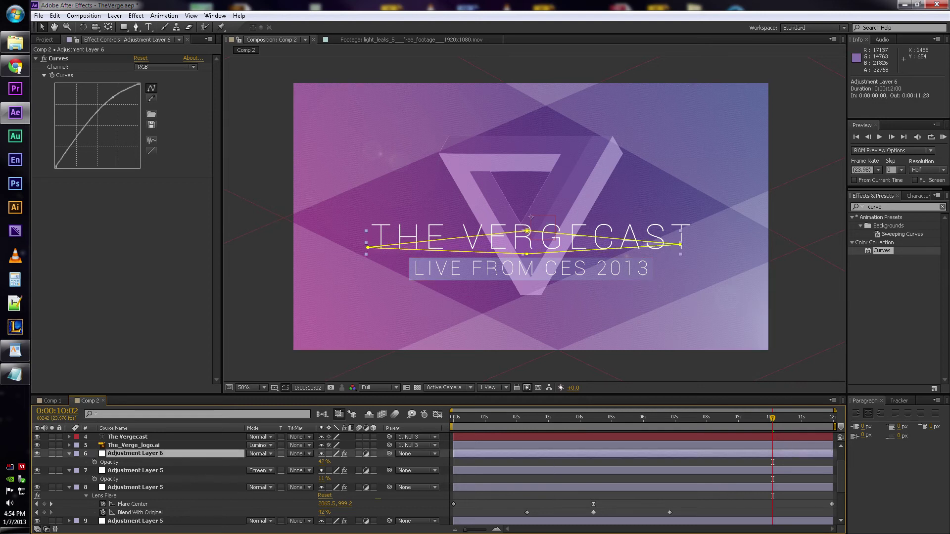
{"action": "left_click_drag", "start_coordinate": [681, 245], "coordinate": [681, 250]}
{"action": "left_click_drag", "start_coordinate": [367, 247], "coordinate": [739, 322]}
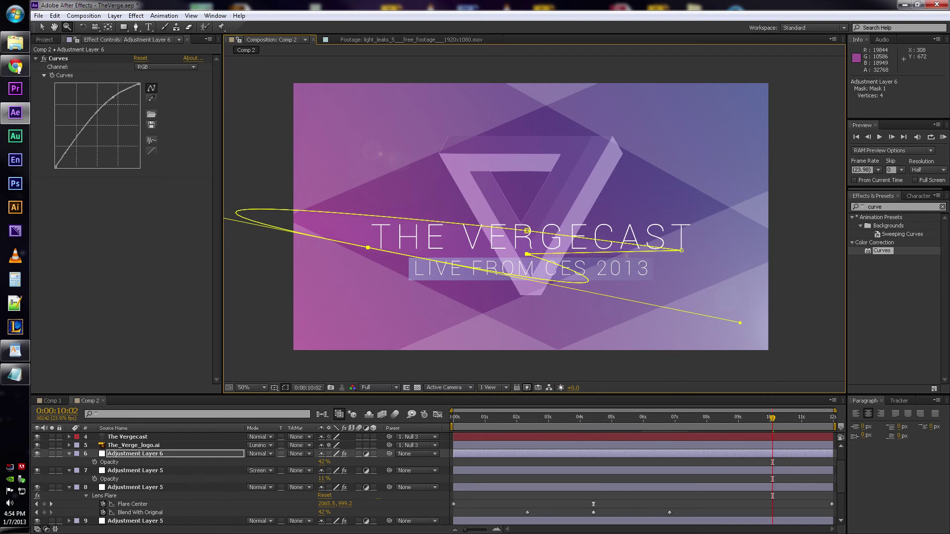
{"action": "key", "text": "ctrl+z"}
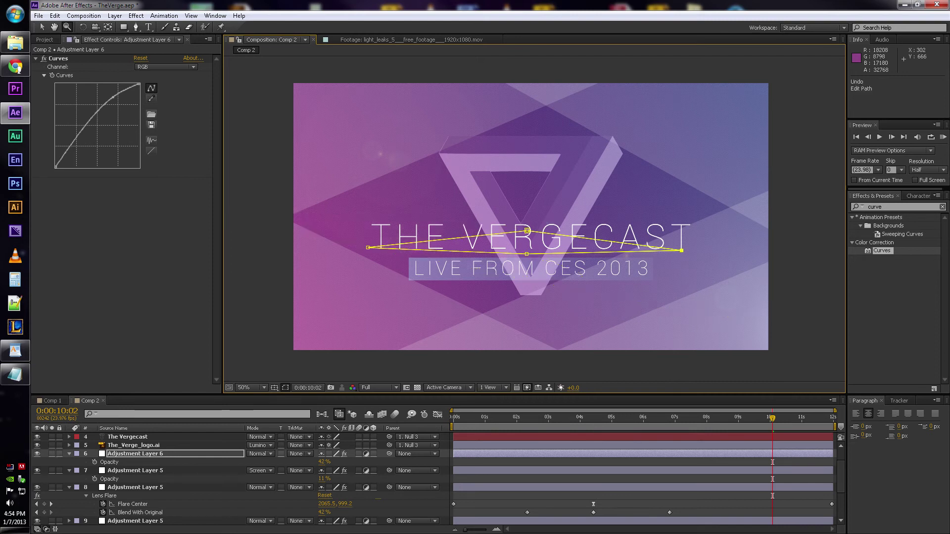
{"action": "left_click_drag", "start_coordinate": [368, 247], "coordinate": [376, 251]}
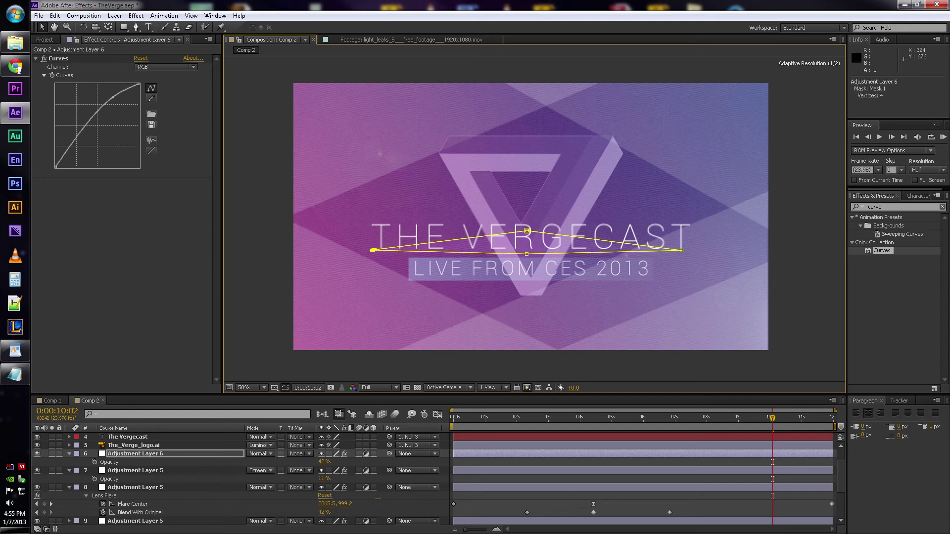
{"action": "left_click", "coordinate": [585, 464]}
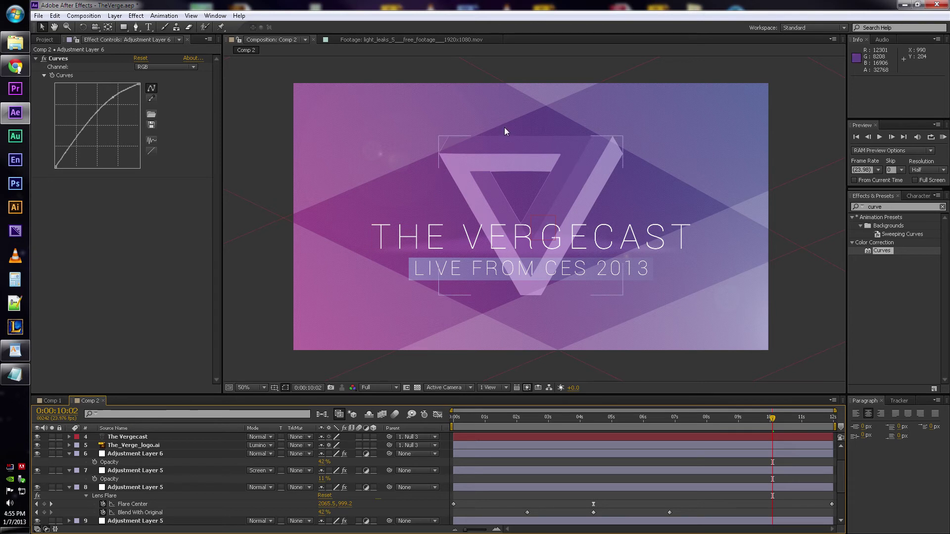
Step: Create a new adjustment layer on top of the stack and add a full-frame rectangular mask to it
{"action": "left_click", "coordinate": [115, 16]}
{"action": "mouse_move", "coordinate": [173, 27]}
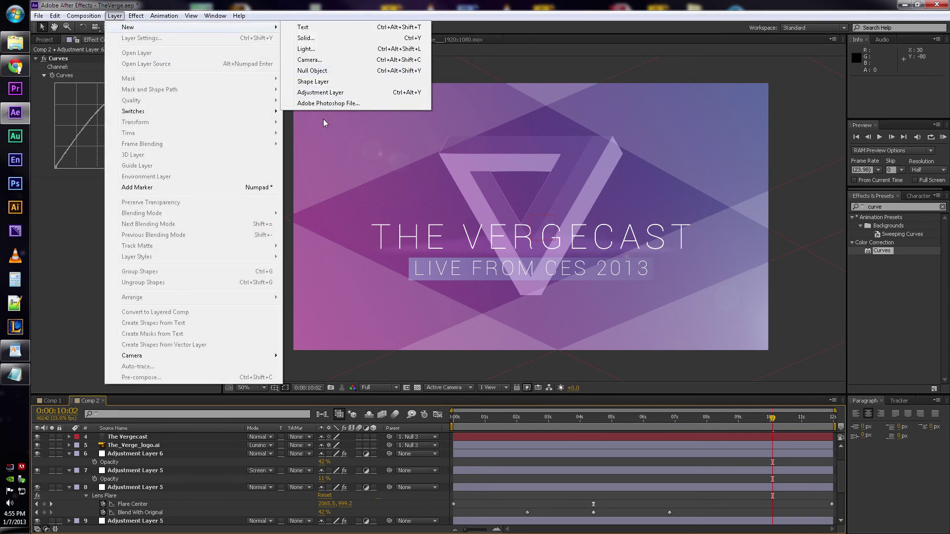
{"action": "left_click", "coordinate": [324, 91]}
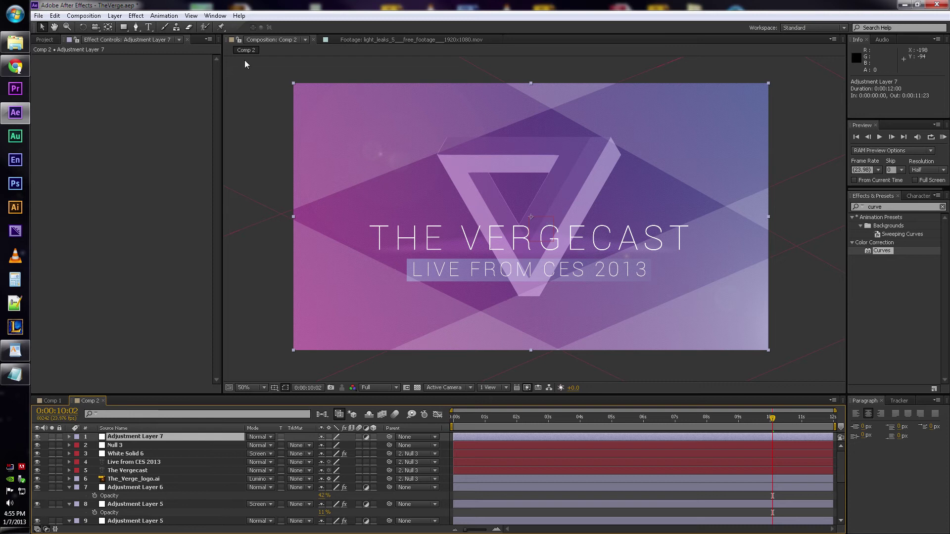
{"action": "double_click", "coordinate": [124, 28]}
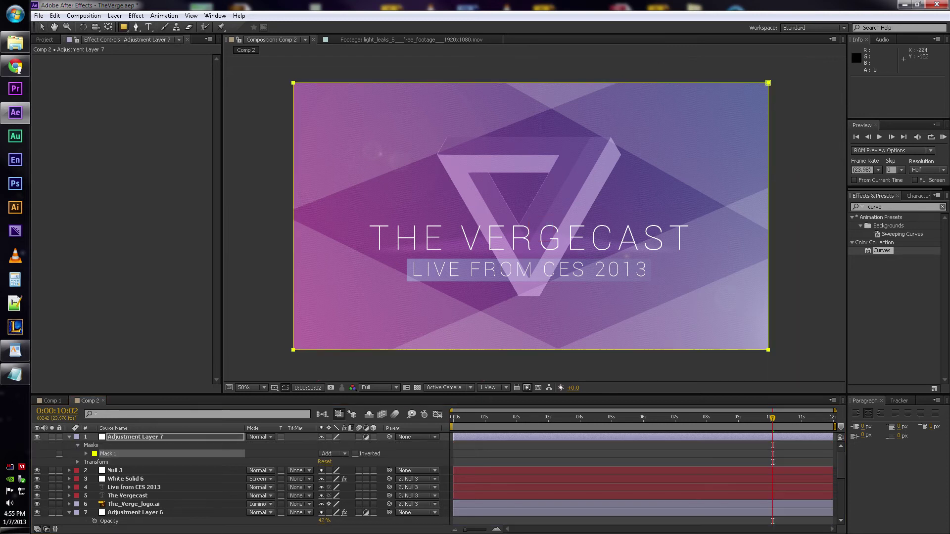
Step: Lower the upper edge of Adjustment Layer 7's mask to about the top of the logo
{"action": "left_click", "coordinate": [461, 146]}
{"action": "left_click", "coordinate": [395, 83]}
{"action": "key", "text": "shift+Down"}
{"action": "key", "text": "shift+Down"}
{"action": "key", "text": "shift+Down"}
{"action": "key", "text": "shift+Down"}
{"action": "key", "text": "shift+Down"}
{"action": "key", "text": "shift+Down"}
{"action": "key", "text": "shift+Down"}
{"action": "key", "text": "shift+Down"}
{"action": "key", "text": "shift+Down"}
{"action": "key", "text": "shift+Down"}
{"action": "key", "text": "shift+Down"}
{"action": "key", "text": "shift+Down"}
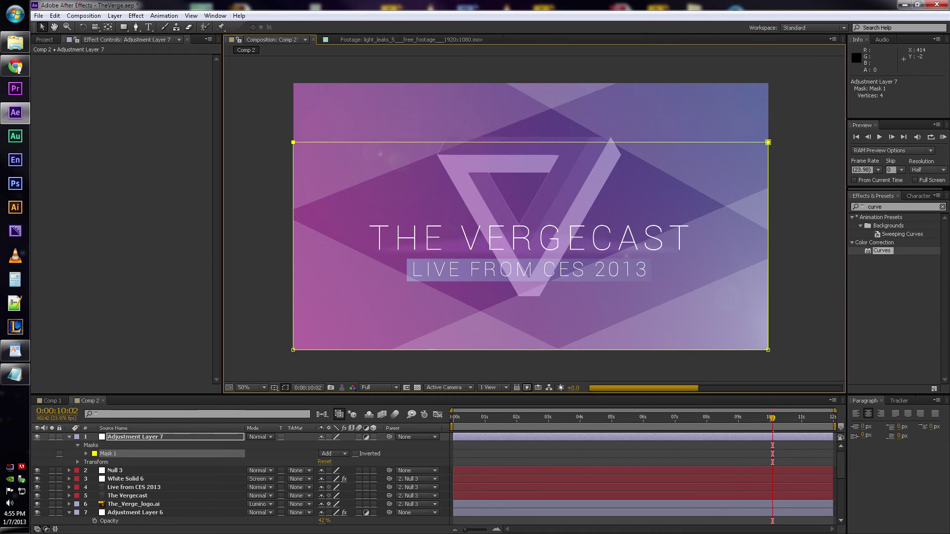
Step: Raise the lower edge of Adjustment Layer 7's mask to about the logo's bottom tip, just below the subtitle
{"action": "left_click", "coordinate": [532, 350]}
{"action": "key", "text": "shift+Up"}
{"action": "key", "text": "shift+Up"}
{"action": "key", "text": "shift+Up"}
{"action": "key", "text": "shift+Up"}
{"action": "key", "text": "shift+Up"}
{"action": "key", "text": "shift+Up"}
{"action": "key", "text": "shift+Up"}
{"action": "key", "text": "shift+Up"}
{"action": "key", "text": "shift+Up"}
{"action": "key", "text": "shift+Up"}
{"action": "key", "text": "shift+Up"}
{"action": "key", "text": "shift+Up"}
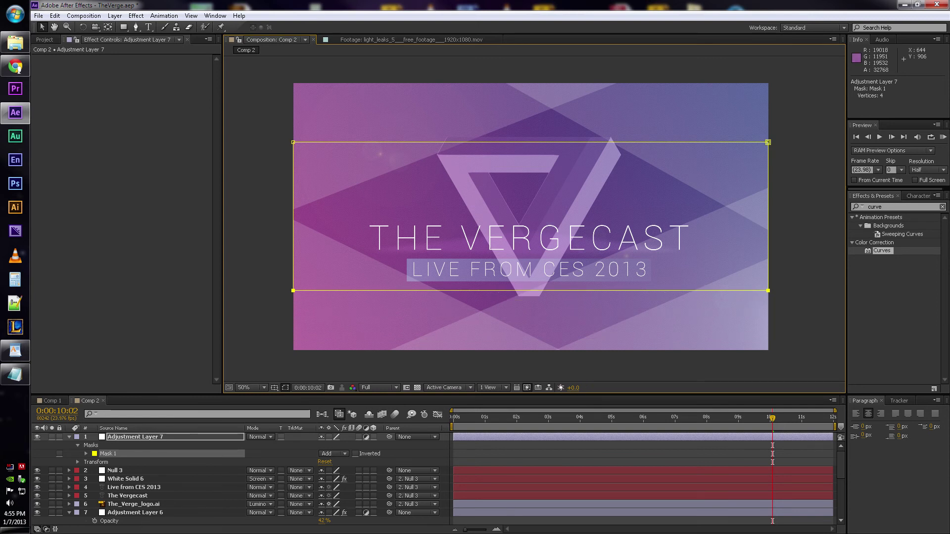
Step: Apply Curves to Adjustment Layer 7 and raise the RGB curve to brighten the masked band
{"action": "left_click_drag", "start_coordinate": [877, 252], "coordinate": [723, 223]}
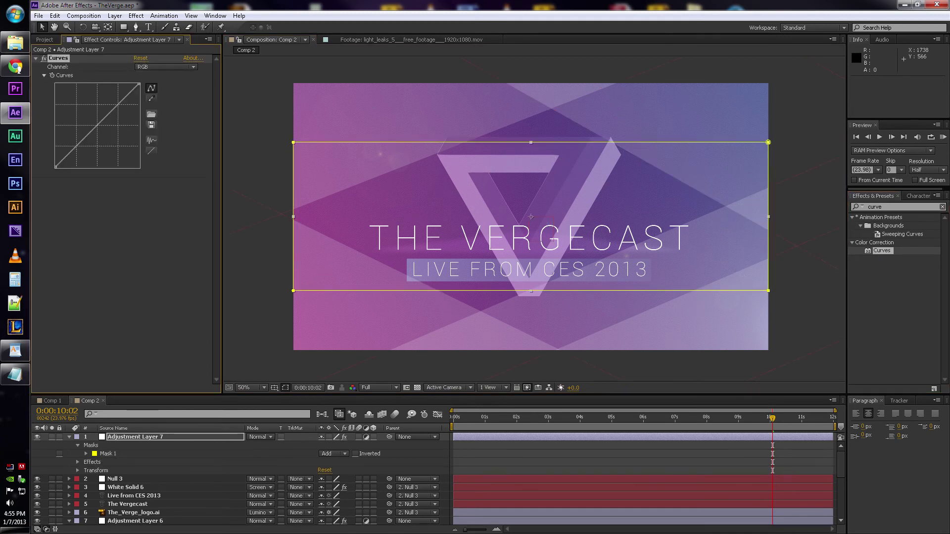
{"action": "left_click_drag", "start_coordinate": [108, 100], "coordinate": [113, 102]}
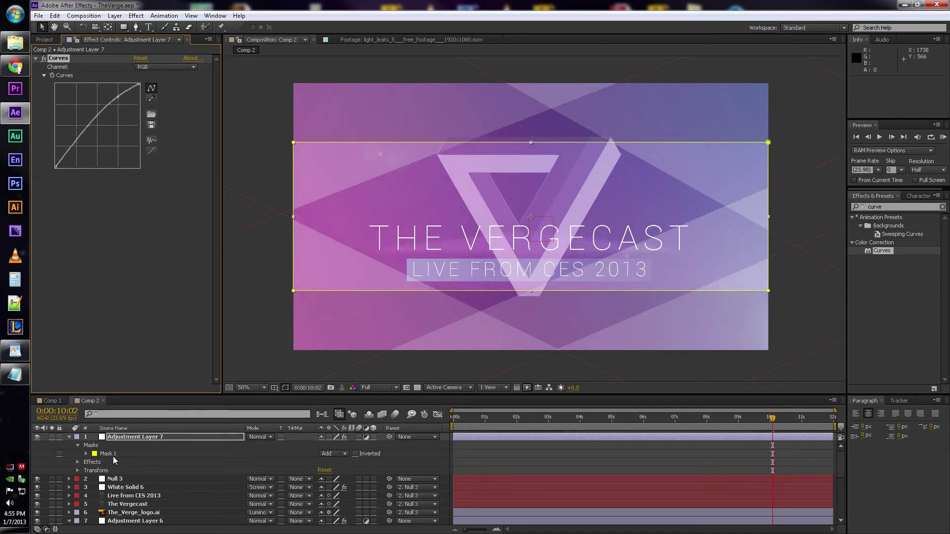
Step: Try a Mask Feather of 84 pixels on Adjustment Layer 7's mask and set it to 125 pixels
{"action": "key", "text": "m"}
{"action": "key", "text": "m"}
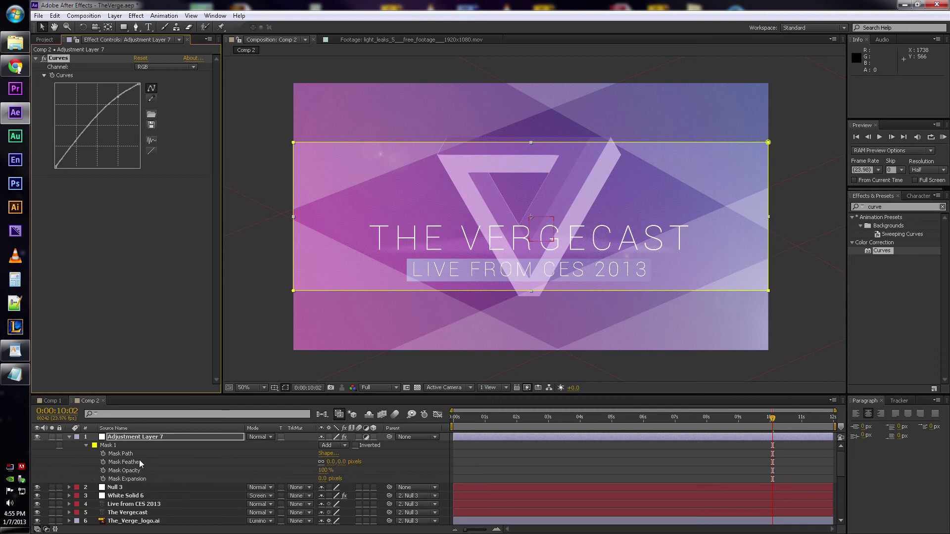
{"action": "left_click_drag", "start_coordinate": [330, 461], "coordinate": [336, 462]}
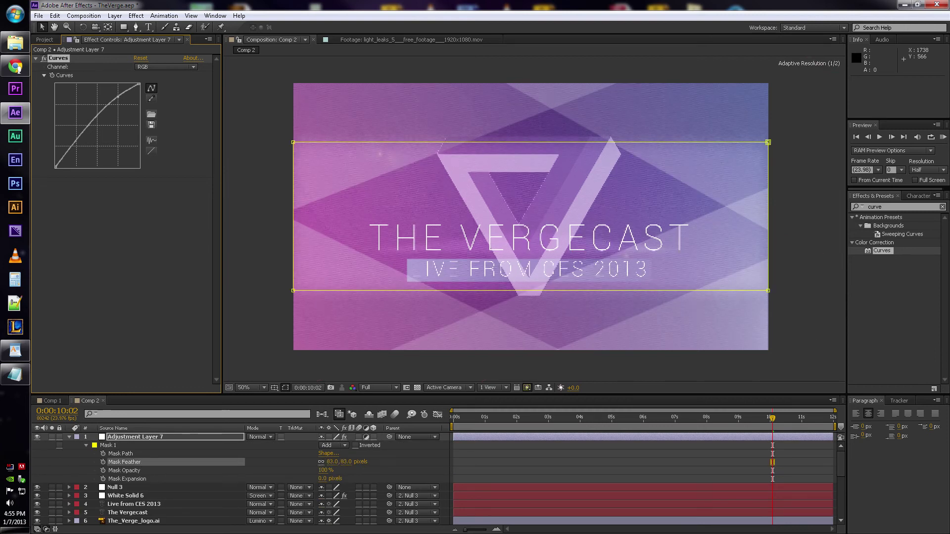
{"action": "left_click_drag", "start_coordinate": [371, 462], "coordinate": [372, 462]}
{"action": "left_click", "coordinate": [707, 460]}
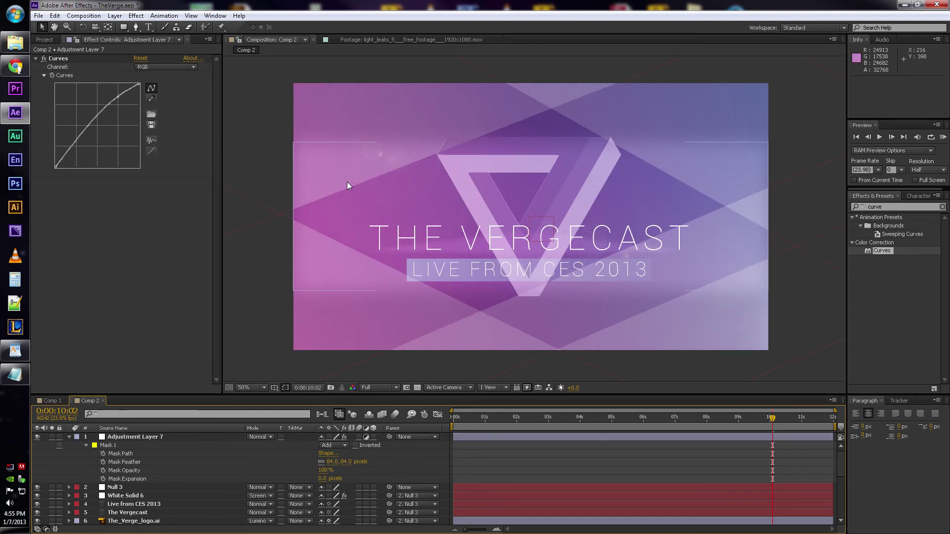
{"action": "left_click", "coordinate": [175, 437]}
{"action": "left_click_drag", "start_coordinate": [332, 462], "coordinate": [341, 462]}
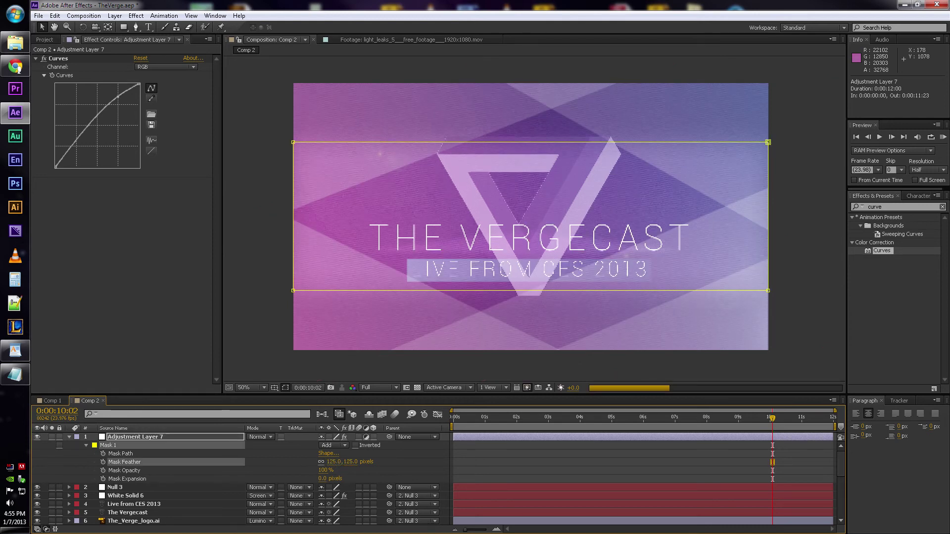
Step: Set the opacity of Adjustment Layer 7 to 80%
{"action": "key", "text": "t"}
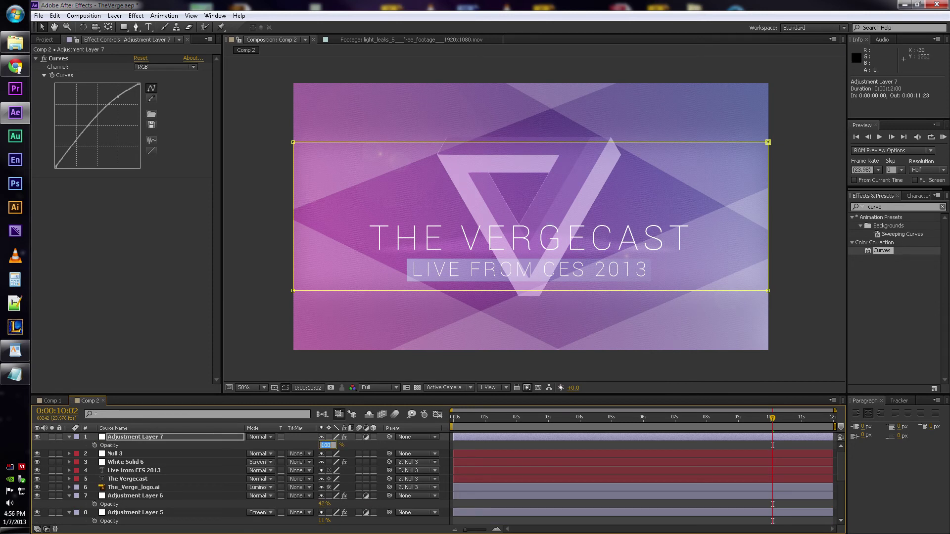
{"action": "key", "text": "Return"}
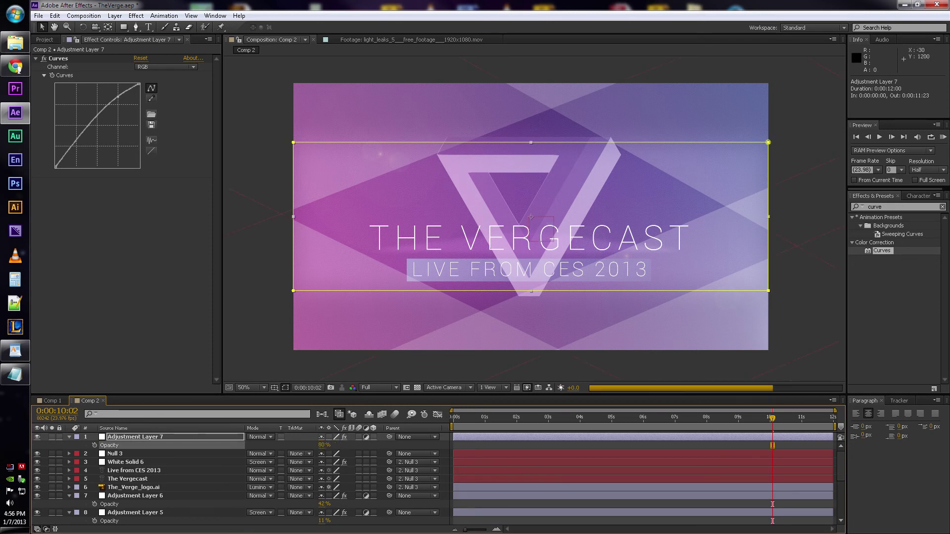
{"action": "scroll", "coordinate": [618, 276], "scroll_direction": "down", "scroll_amount": 2}
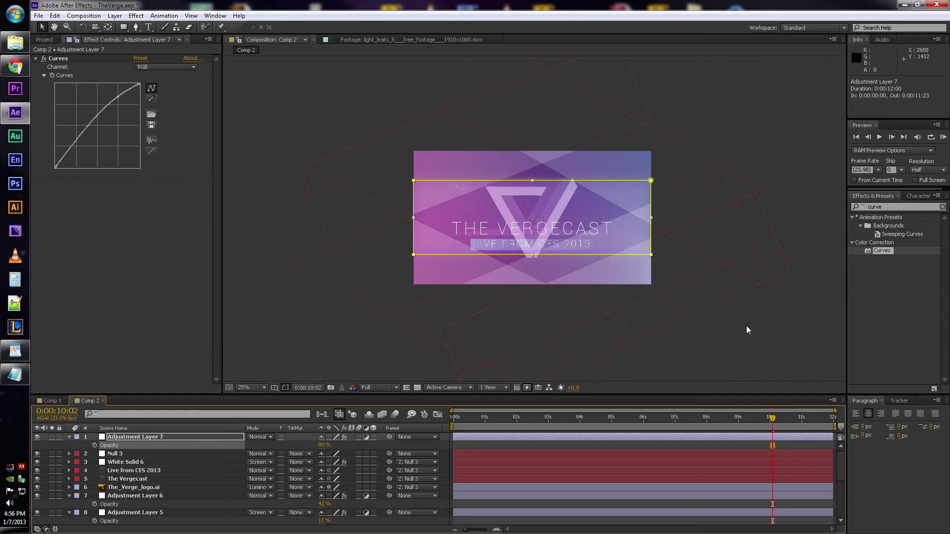
{"action": "scroll", "coordinate": [608, 243], "scroll_direction": "up", "scroll_amount": 2}
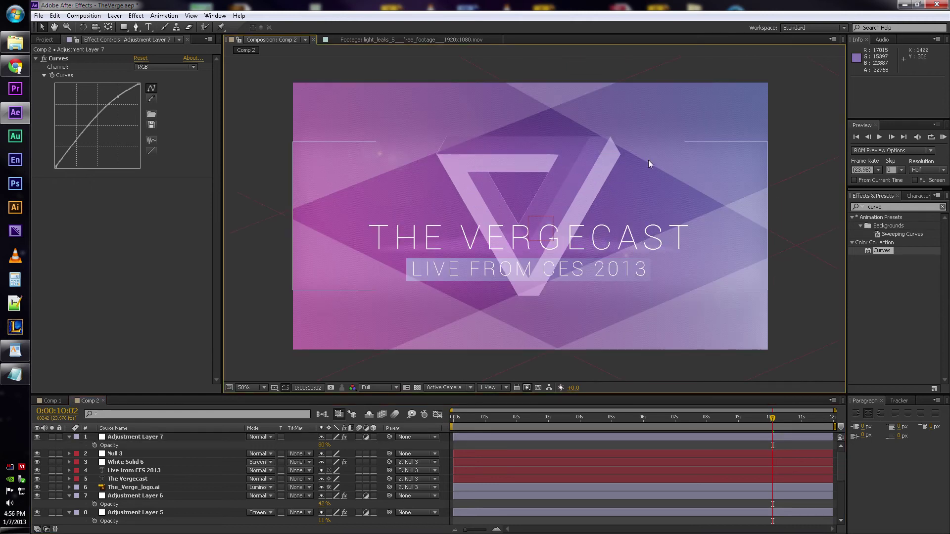
Step: Widen Adjustment Layer 7's mask band by moving its upper edge slightly up and its lower edge down by the same amount
{"action": "left_click", "coordinate": [702, 184]}
{"action": "left_click", "coordinate": [624, 142]}
{"action": "key", "text": "shift+Up"}
{"action": "key", "text": "shift+Up"}
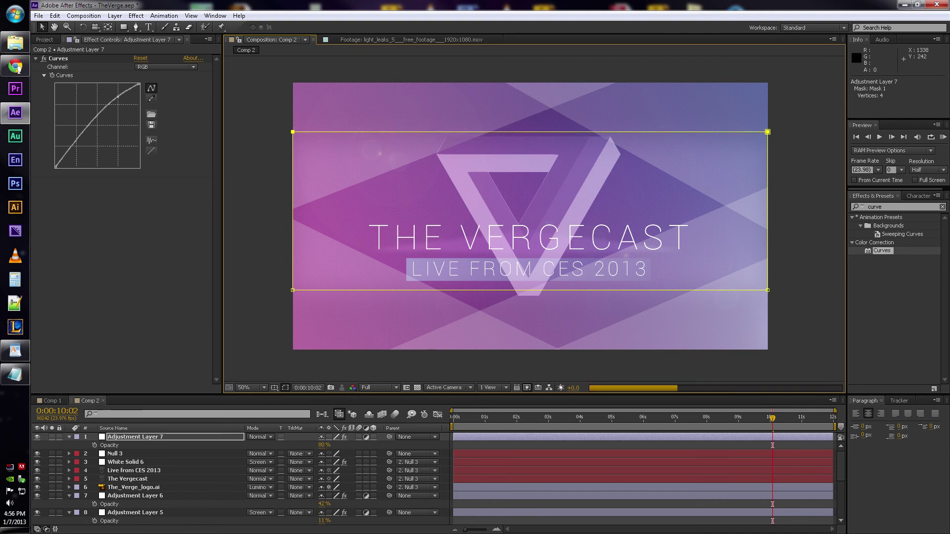
{"action": "left_click", "coordinate": [659, 291]}
{"action": "key", "text": "shift+Down"}
{"action": "key", "text": "shift+Down"}
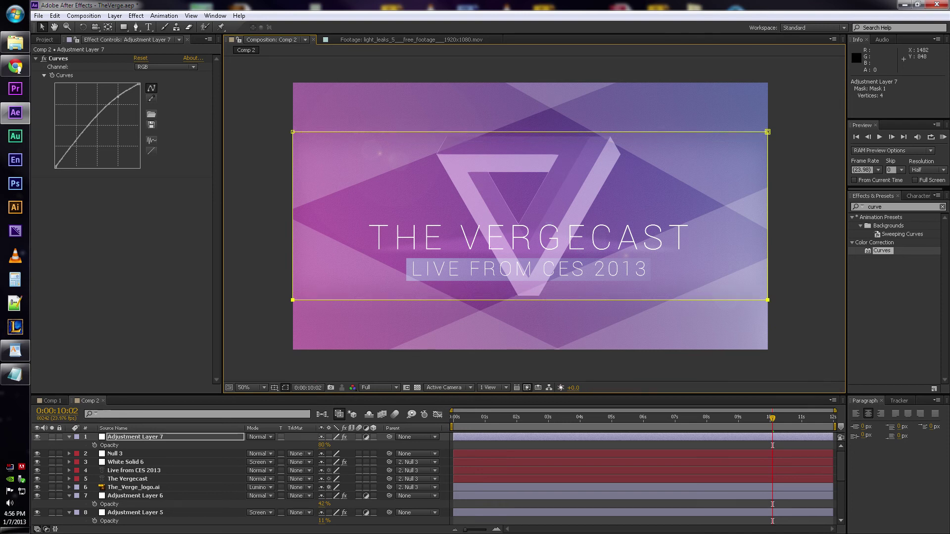
Step: Try 70% opacity for Adjustment Layer 7
{"action": "left_click", "coordinate": [324, 446]}
{"action": "type", "text": "70"}
{"action": "key", "text": "Return"}
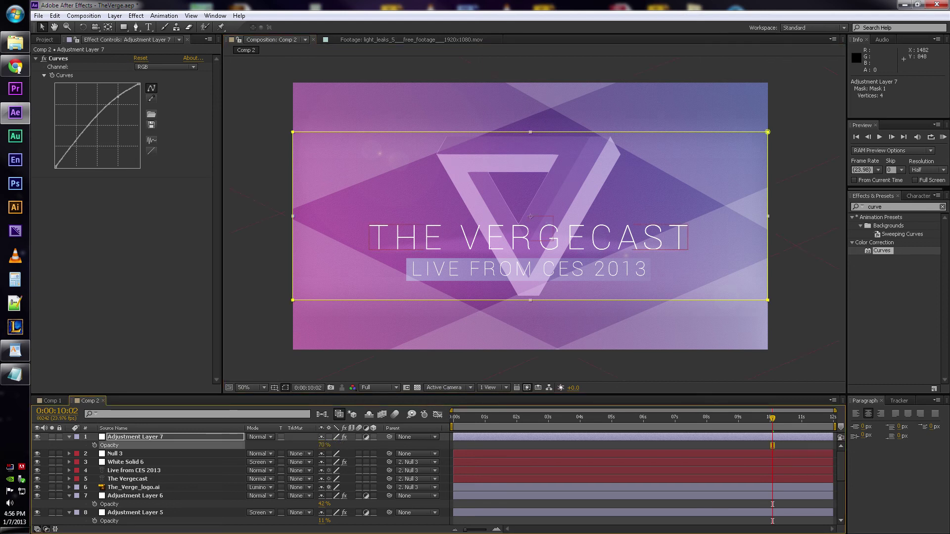
{"action": "key", "text": "comma"}
{"action": "left_click", "coordinate": [823, 354]}
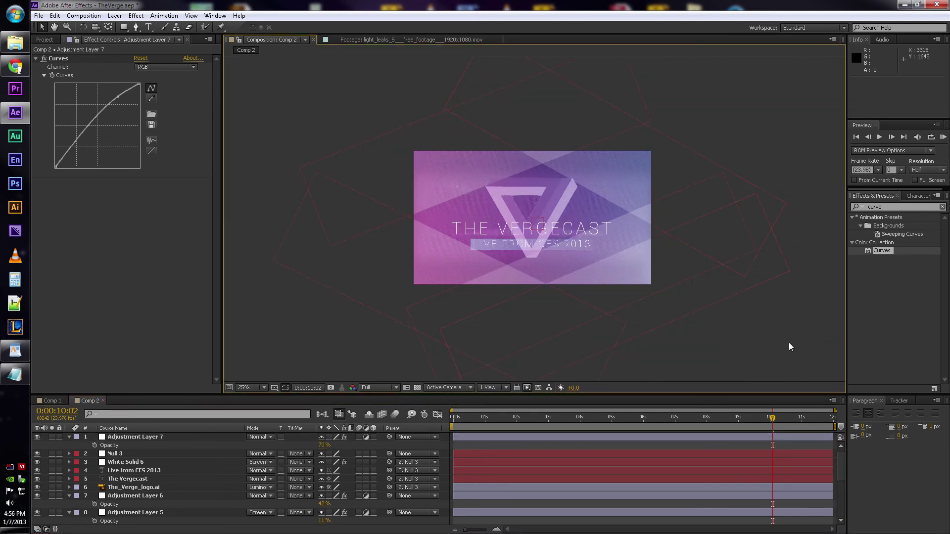
Step: Set the opacity of Adjustment Layer 7 to 50% and compare the image with the layer hidden and shown
{"action": "left_click", "coordinate": [622, 215]}
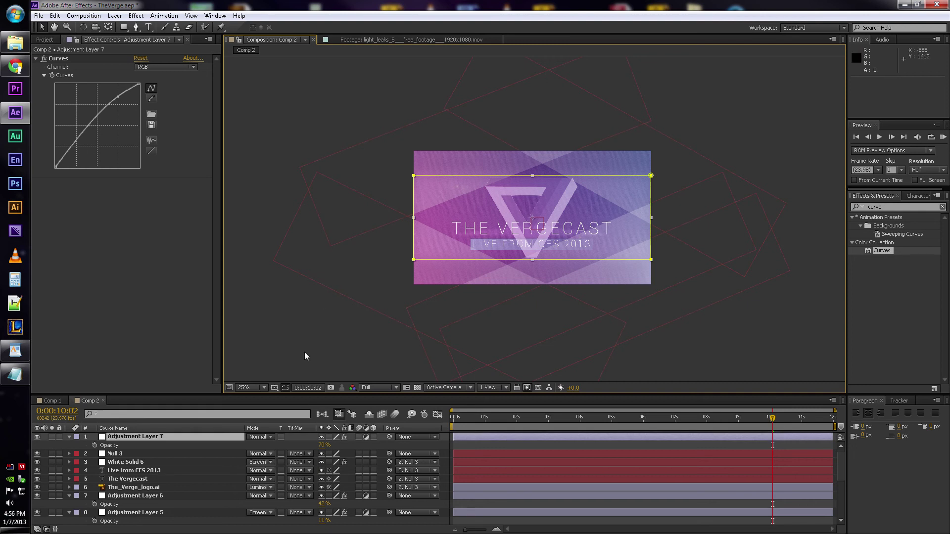
{"action": "left_click", "coordinate": [324, 445]}
{"action": "type", "text": "50"}
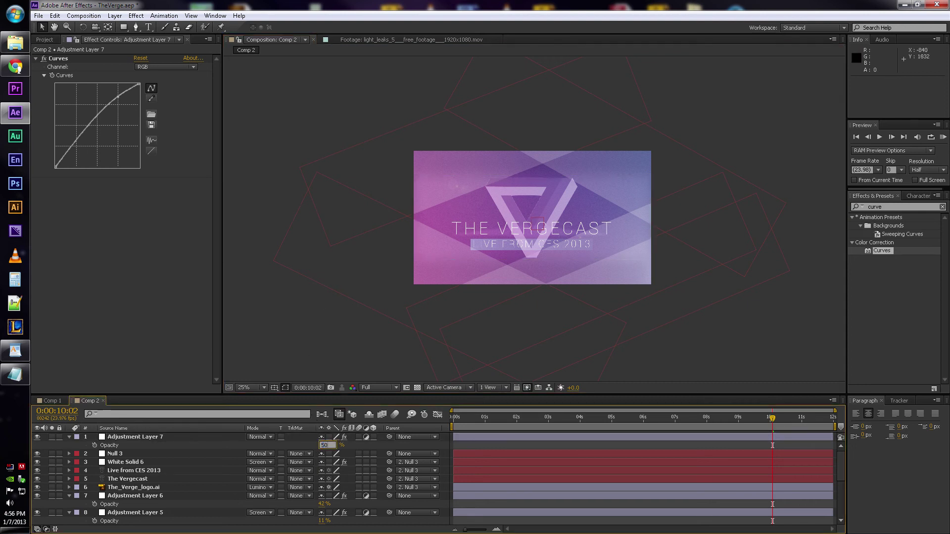
{"action": "key", "text": "Return"}
{"action": "left_click", "coordinate": [755, 333]}
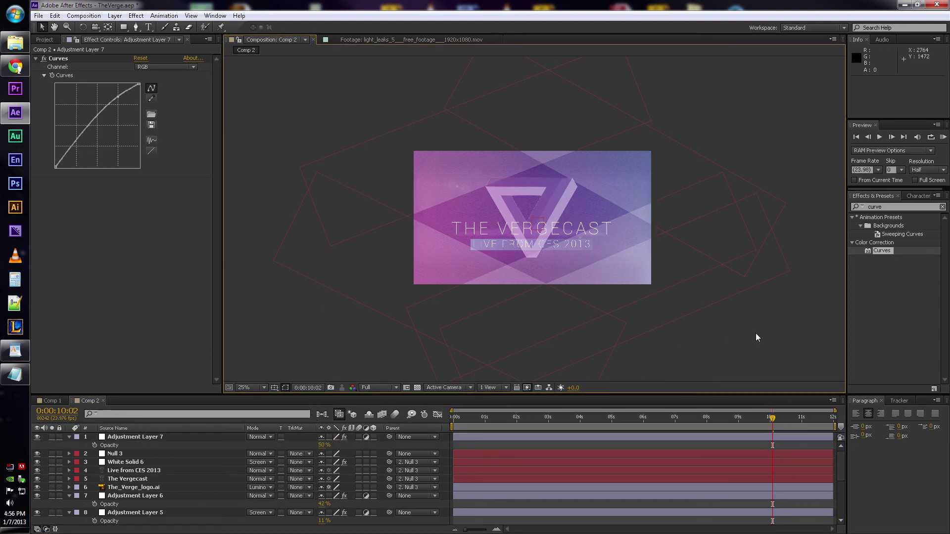
{"action": "left_click", "coordinate": [36, 437]}
{"action": "left_click", "coordinate": [36, 437]}
{"action": "key", "text": "."}
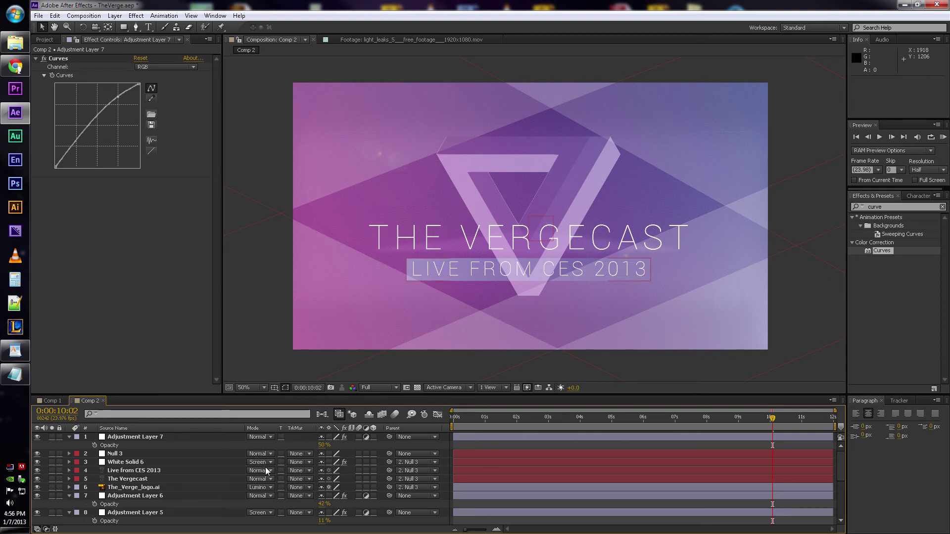
Step: Collapse the expanded properties of the adjustment layers in Comp 2's timeline
{"action": "left_click", "coordinate": [486, 439]}
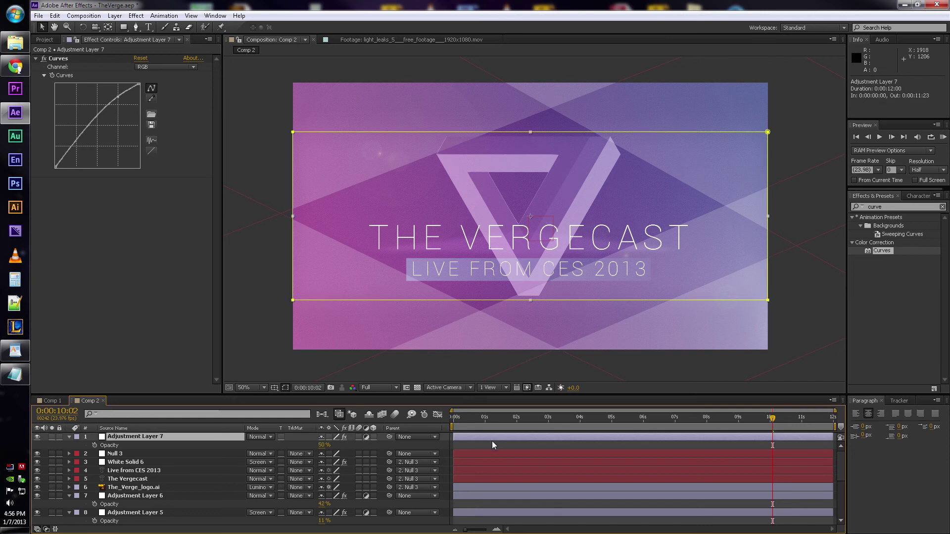
{"action": "key", "text": "u"}
{"action": "key", "text": "u"}
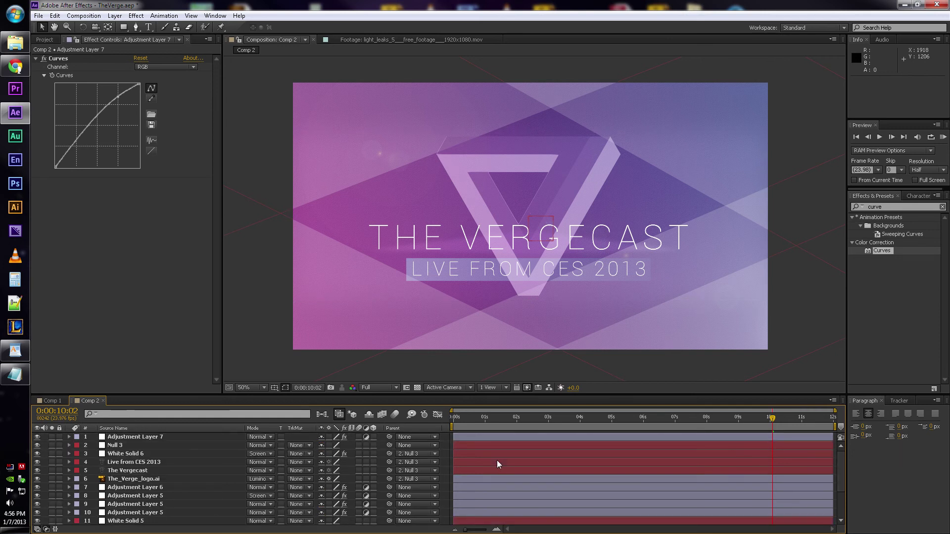
Step: Add the light leaks .mov footage to Comp 2 between the White Solid 5 layers and Medium Gray-Blue Solid 4
{"action": "scroll", "coordinate": [543, 471], "scroll_direction": "down", "scroll_amount": 3}
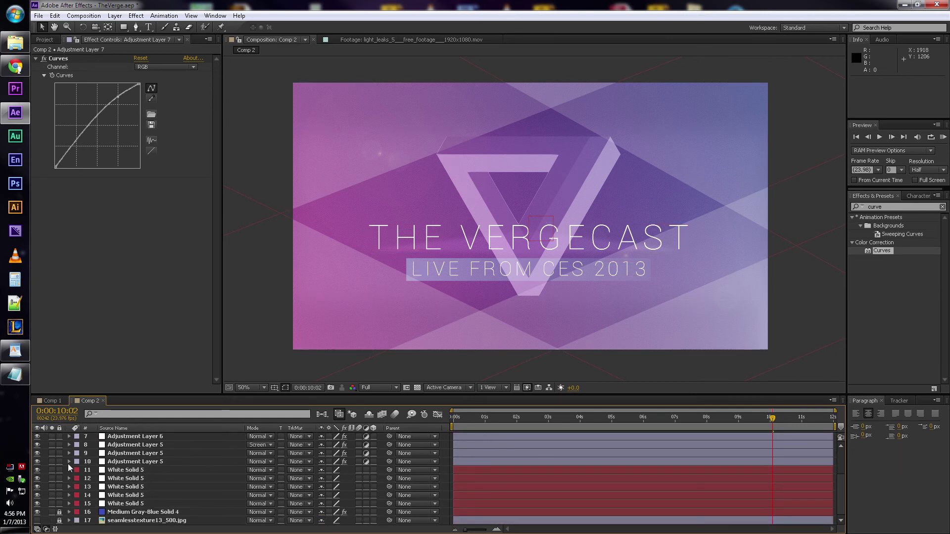
{"action": "left_click", "coordinate": [43, 39]}
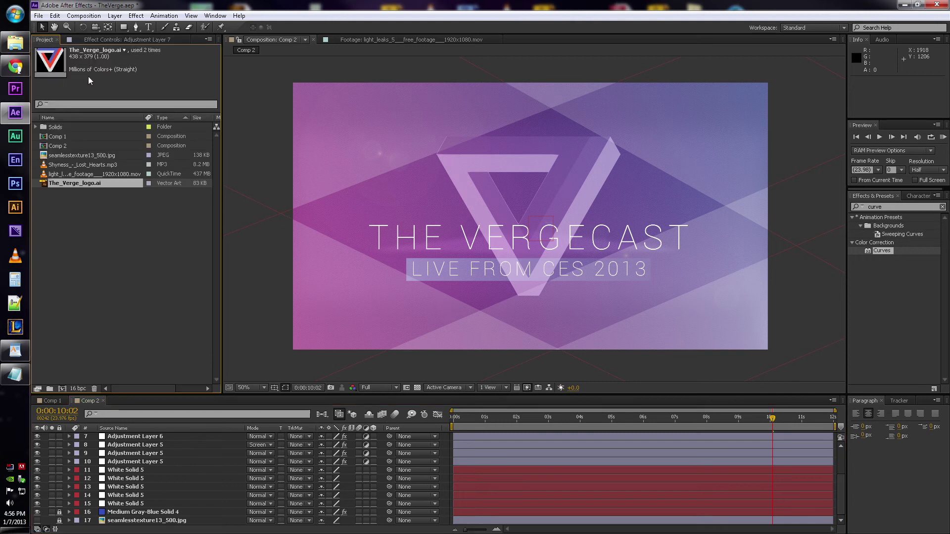
{"action": "left_click", "coordinate": [80, 174]}
{"action": "left_click_drag", "start_coordinate": [67, 174], "coordinate": [118, 509]}
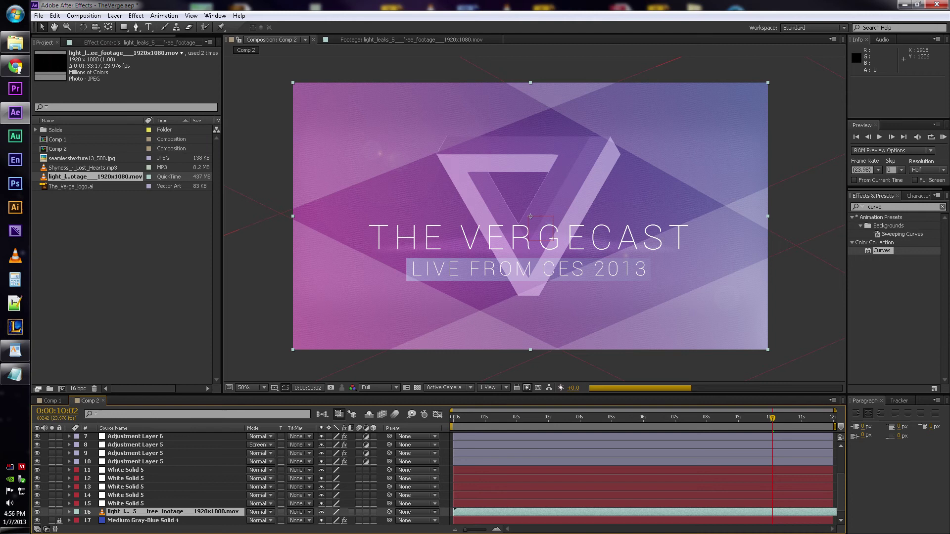
Step: Set the light leaks footage layer to Screen blending and 12% opacity
{"action": "left_click", "coordinate": [265, 513]}
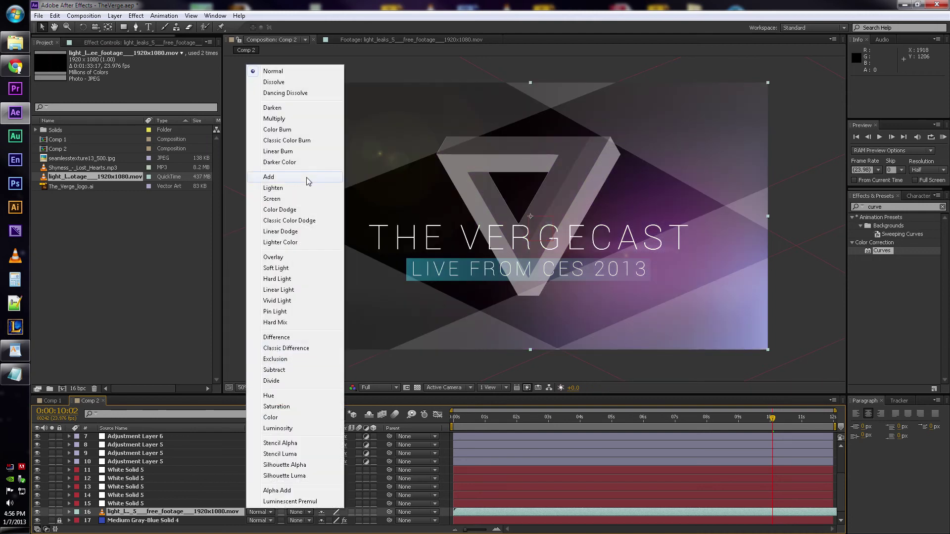
{"action": "left_click", "coordinate": [272, 198]}
{"action": "key", "text": "t"}
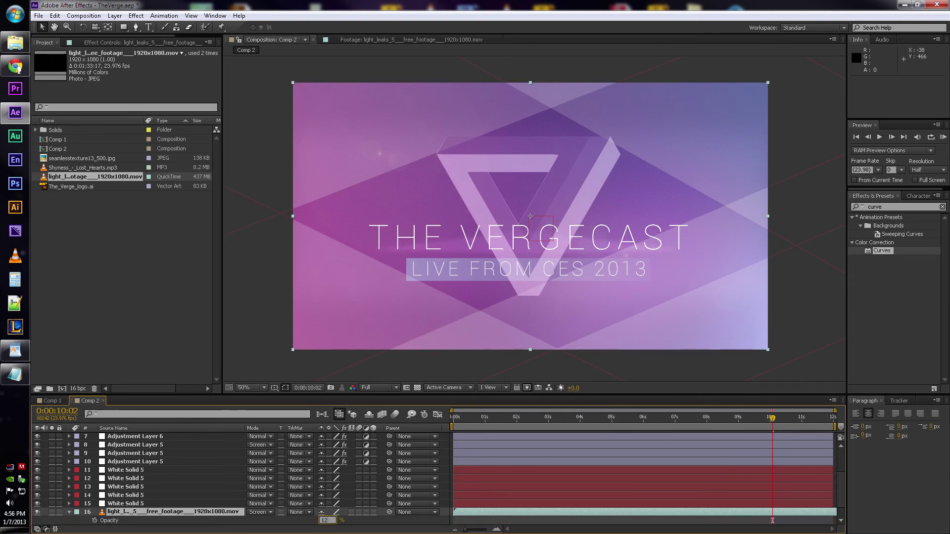
{"action": "key", "text": "Return"}
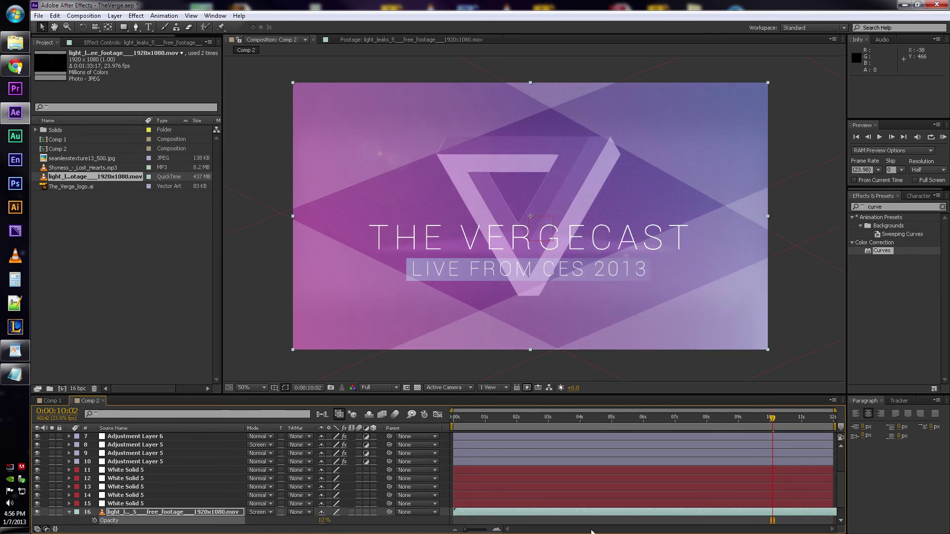
Step: Slide the light leaks layer earlier in time so its in point sits at -0:00:04:11
{"action": "left_click_drag", "start_coordinate": [586, 516], "coordinate": [469, 514]}
{"action": "left_click", "coordinate": [468, 417]}
{"action": "left_click_drag", "start_coordinate": [478, 425], "coordinate": [507, 425]}
{"action": "left_click_drag", "start_coordinate": [475, 514], "coordinate": [455, 515]}
{"action": "key", "text": "Home"}
Step: Enable frame blending and time remapping on the light leaks layer
{"action": "right_click", "coordinate": [474, 515]}
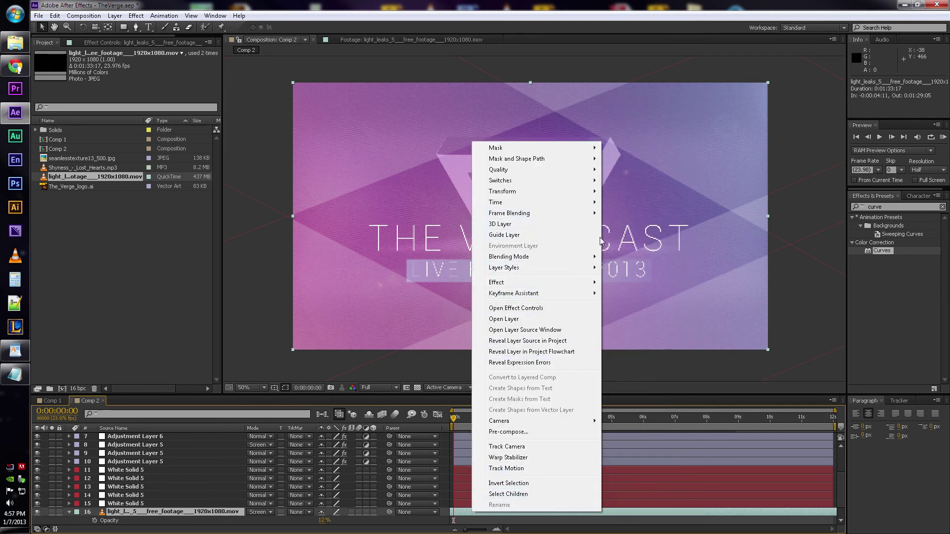
{"action": "left_click", "coordinate": [616, 224]}
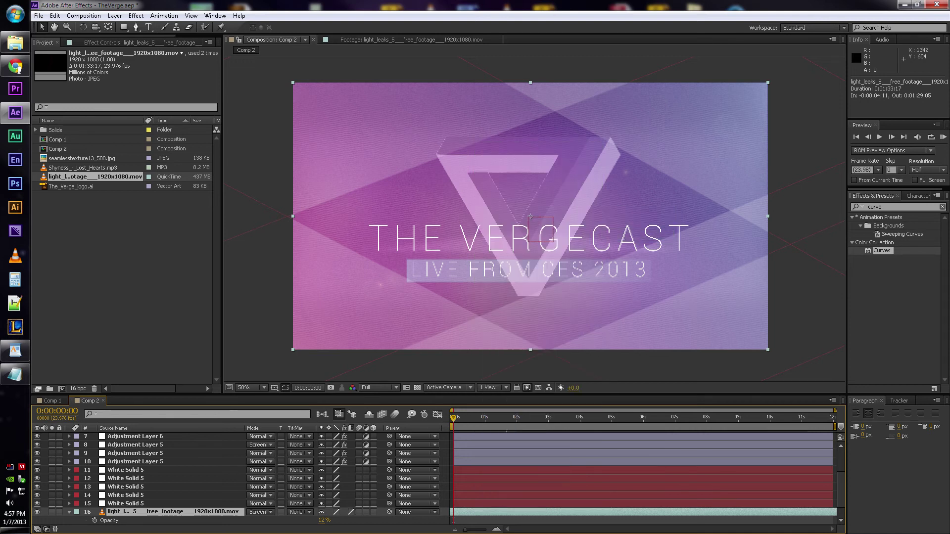
{"action": "right_click", "coordinate": [469, 145]}
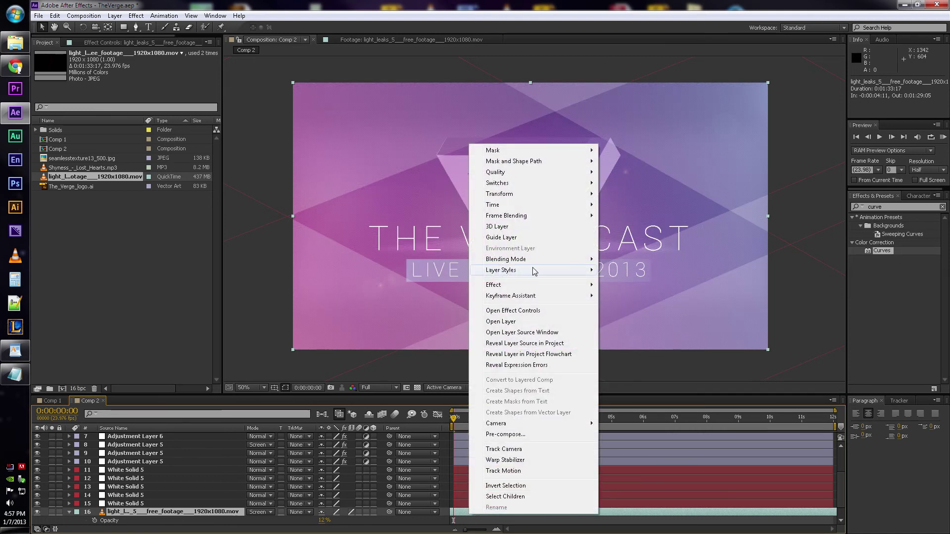
{"action": "mouse_move", "coordinate": [534, 204]}
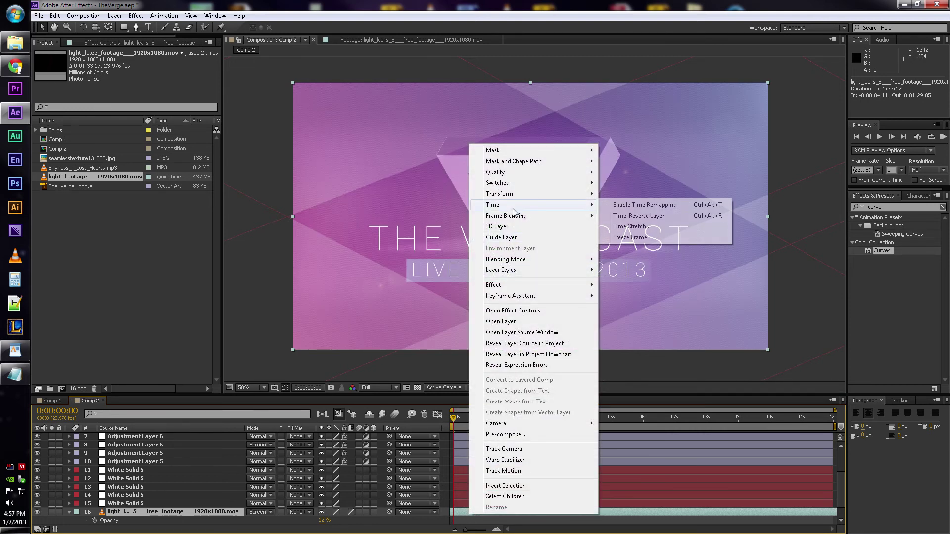
{"action": "left_click", "coordinate": [645, 204]}
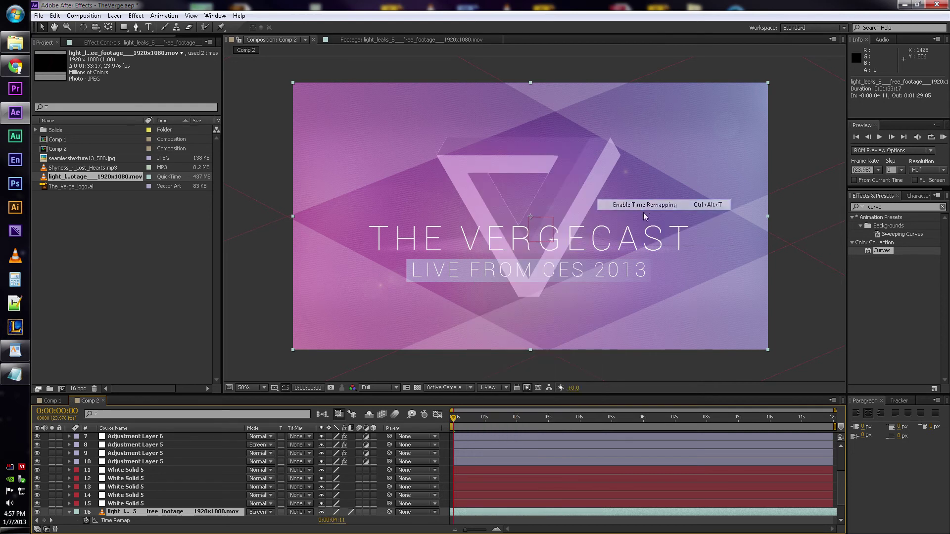
Step: Add Time Remap keyframes to the light leaks layer at the comp start and at 0:00:05:10, moving the second to 0:00:12:00
{"action": "scroll", "coordinate": [144, 514], "scroll_direction": "down", "scroll_amount": 1}
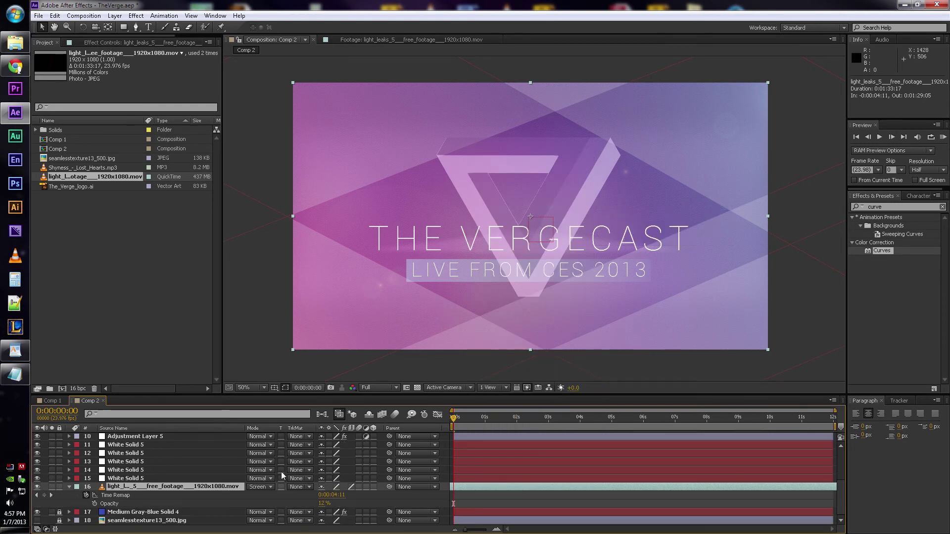
{"action": "left_click", "coordinate": [44, 495]}
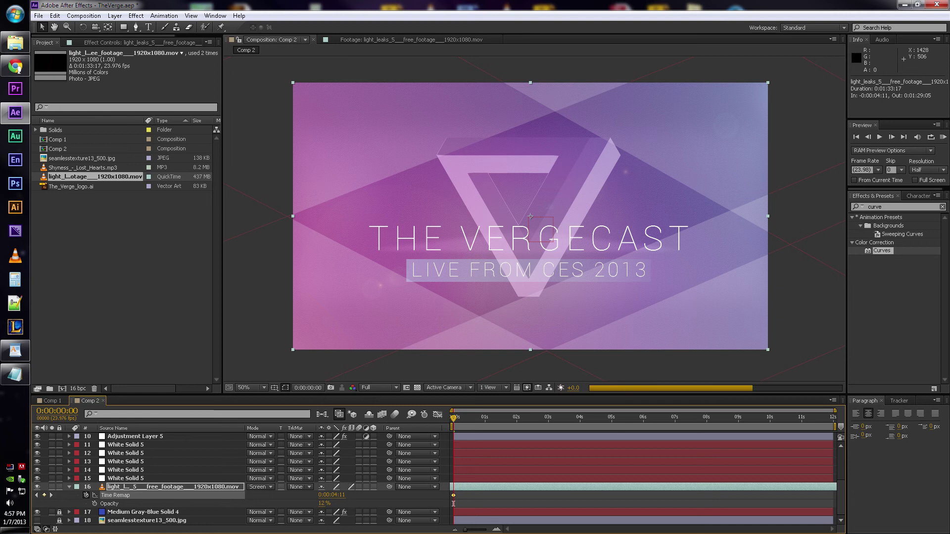
{"action": "left_click", "coordinate": [617, 419]}
{"action": "key", "text": "space"}
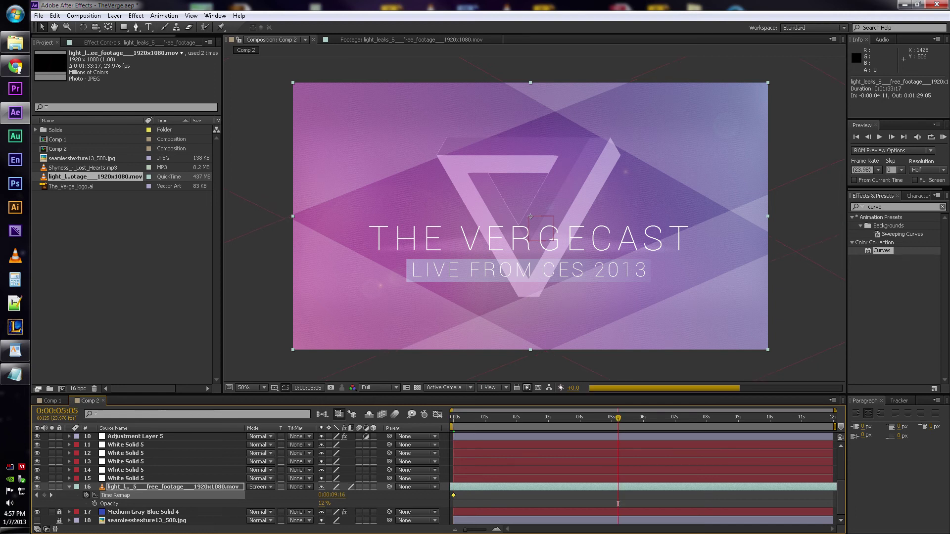
{"action": "left_click", "coordinate": [44, 494]}
{"action": "left_click_drag", "start_coordinate": [624, 495], "coordinate": [832, 495]}
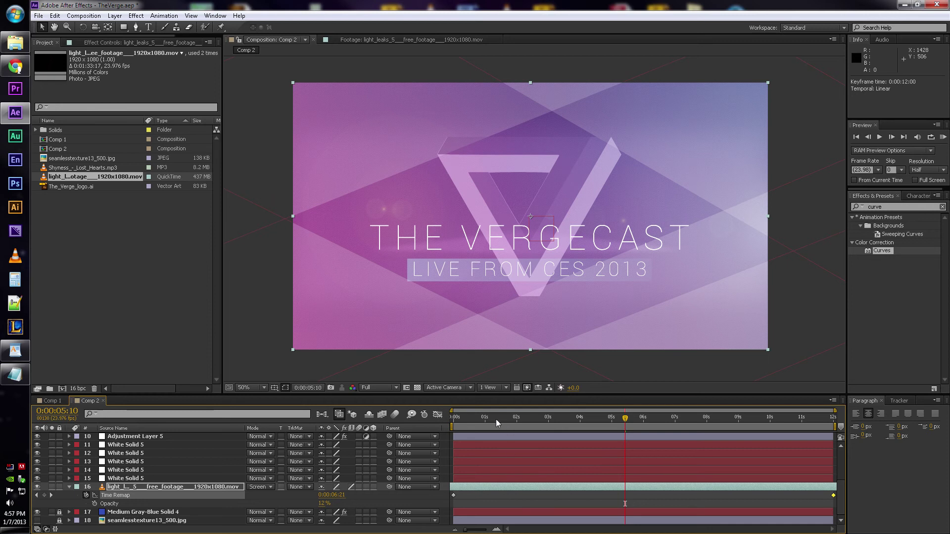
{"action": "left_click_drag", "start_coordinate": [478, 427], "coordinate": [737, 423]}
{"action": "key", "text": "F2"}
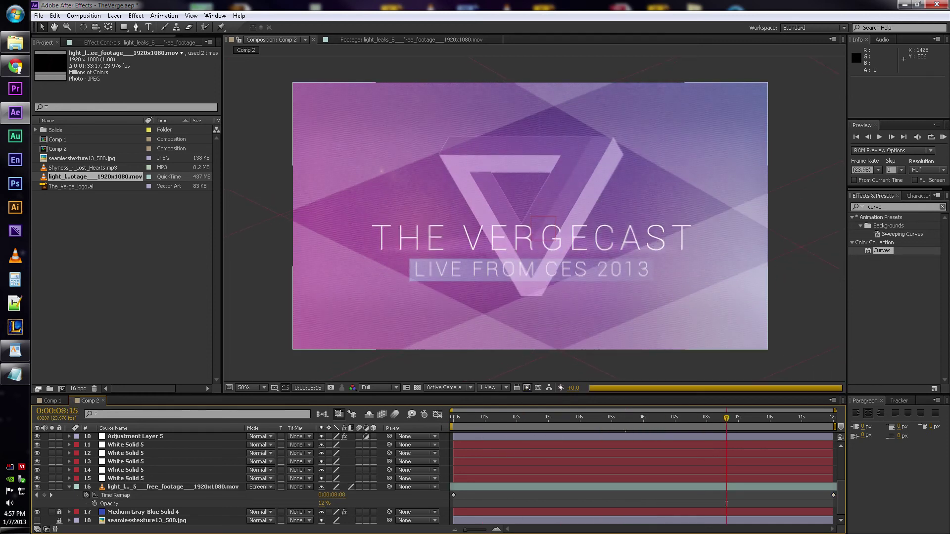
Step: Start a Scale animation on Null 3 with a 100% keyframe at the first frame, and go to frame 0:00:11:23
{"action": "scroll", "coordinate": [153, 441], "scroll_direction": "up", "scroll_amount": 5}
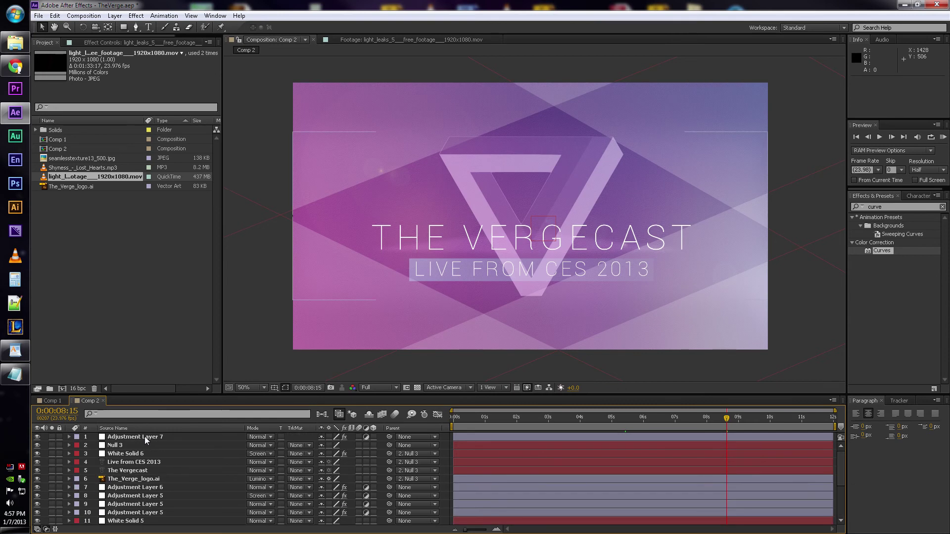
{"action": "left_click", "coordinate": [135, 444]}
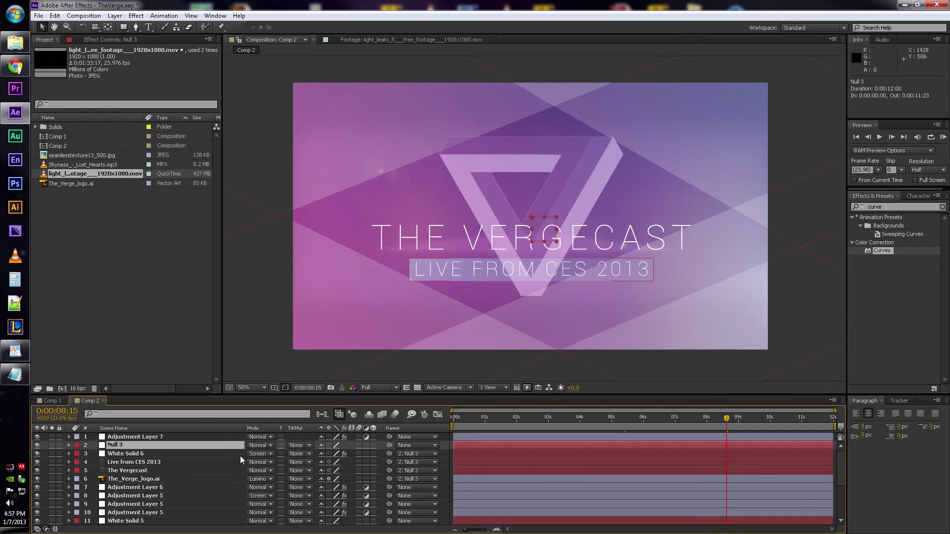
{"action": "key", "text": "p"}
{"action": "key", "text": "s"}
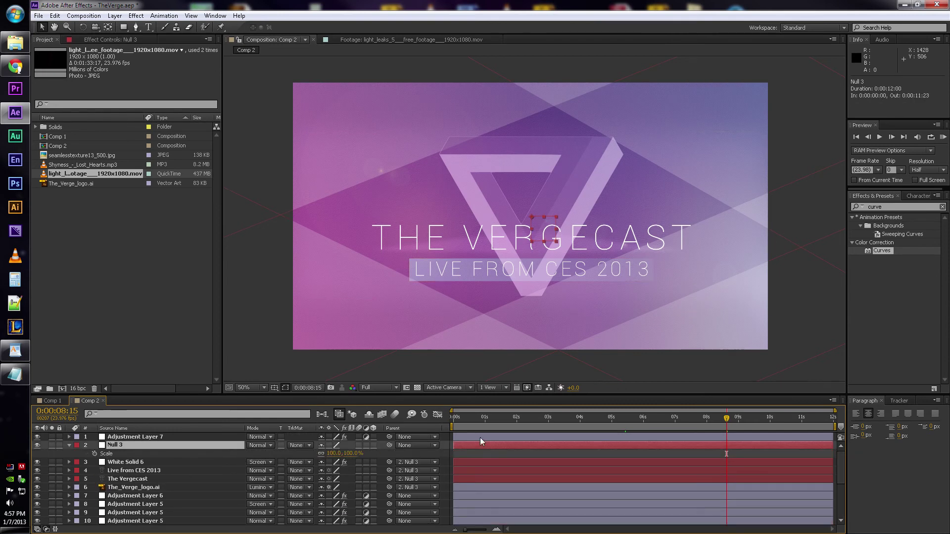
{"action": "key", "text": "KP_0"}
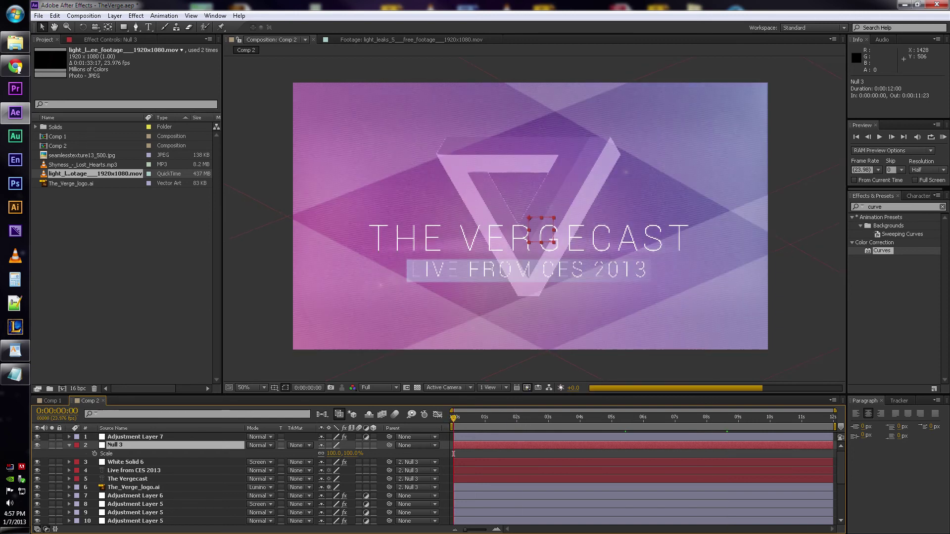
{"action": "left_click", "coordinate": [94, 453]}
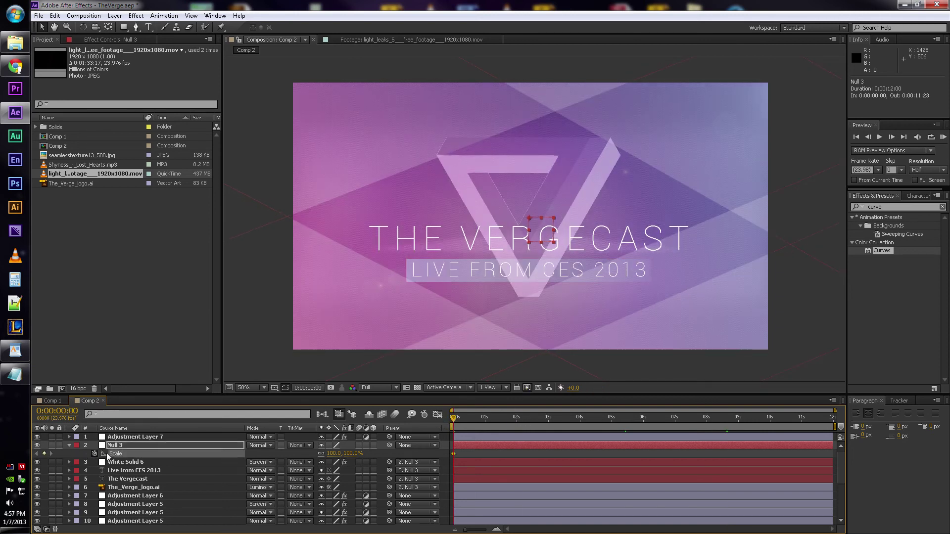
{"action": "key", "text": "End"}
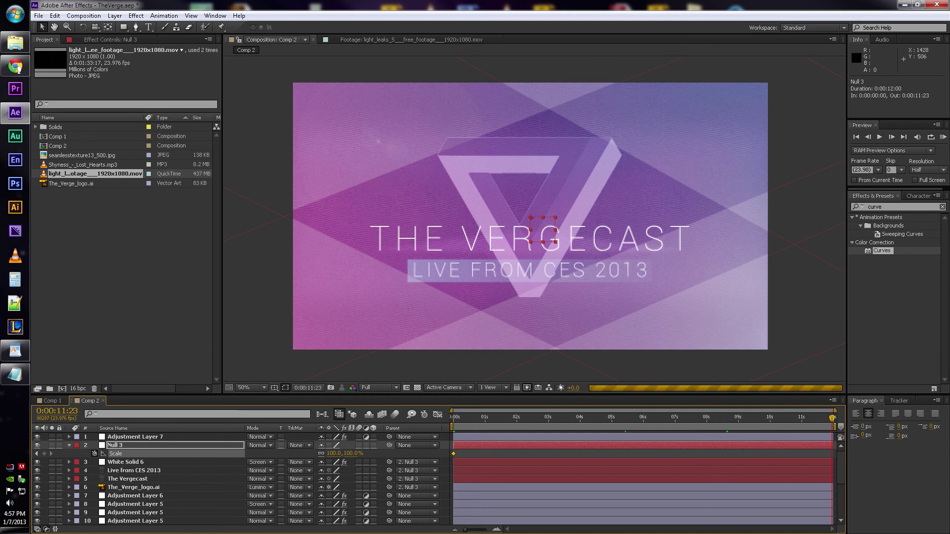
Step: Try a scale of 10% for Null 3 at the last frame
{"action": "left_click", "coordinate": [350, 454]}
{"action": "type", "text": "10"}
{"action": "key", "text": "Return"}
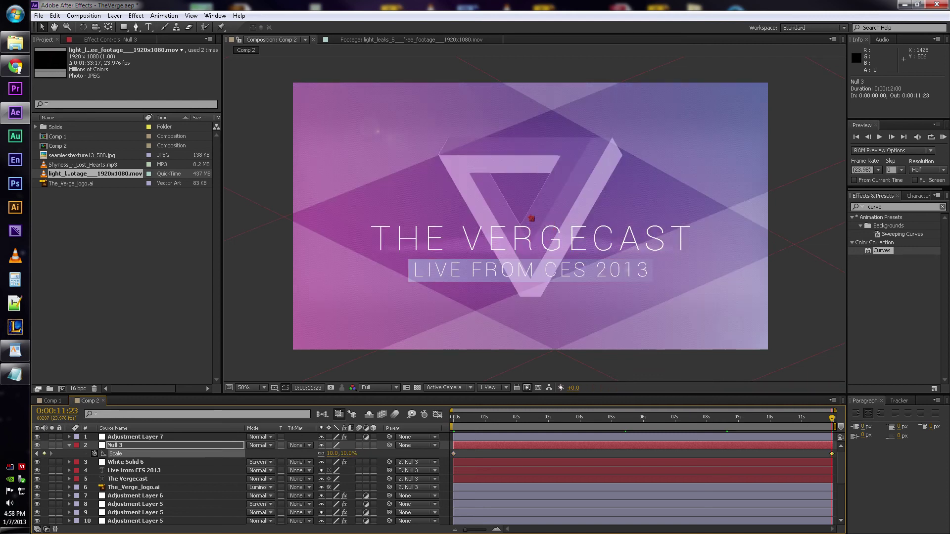
Step: Set the Scale keyframe of Null 3 at 0:00:11:23 to 110%
{"action": "key", "text": "equal"}
{"action": "key", "text": "equal"}
{"action": "key", "text": "equal"}
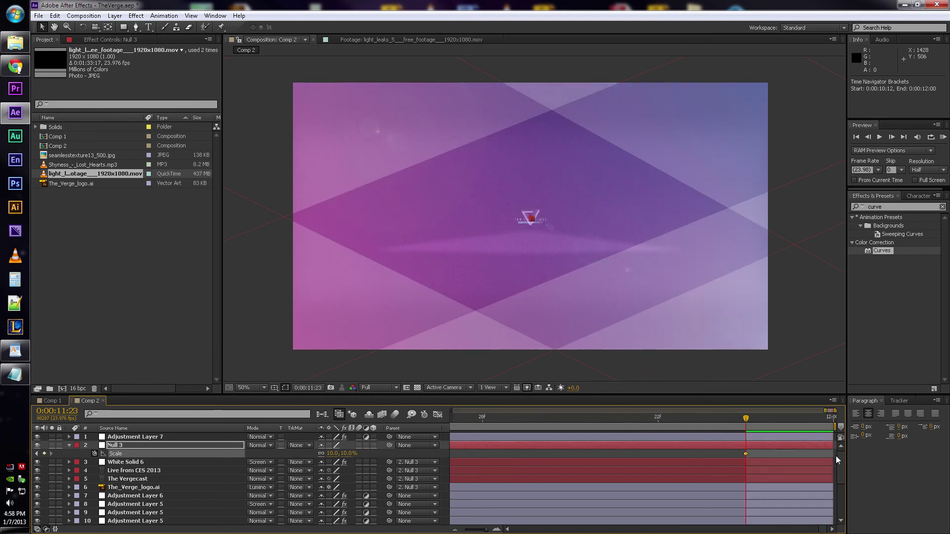
{"action": "left_click_drag", "start_coordinate": [803, 453], "coordinate": [746, 454]}
{"action": "left_click", "coordinate": [348, 453]}
{"action": "type", "text": "110"}
{"action": "key", "text": "Return"}
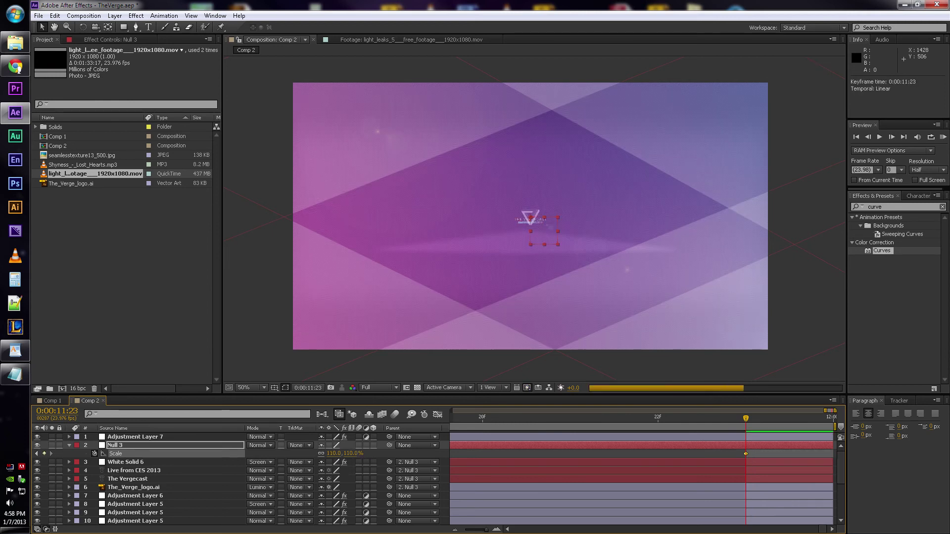
Step: Set the Mask Feather of Adjustment Layer 7's mask to 169 pixels
{"action": "key", "text": "comma"}
{"action": "key", "text": "comma"}
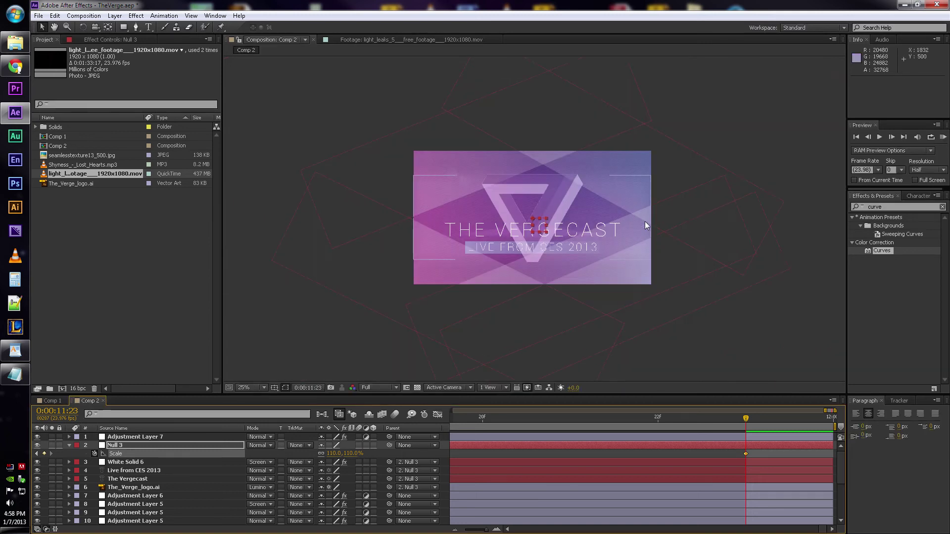
{"action": "left_click", "coordinate": [720, 450]}
{"action": "left_click_drag", "start_coordinate": [745, 414], "coordinate": [667, 429]}
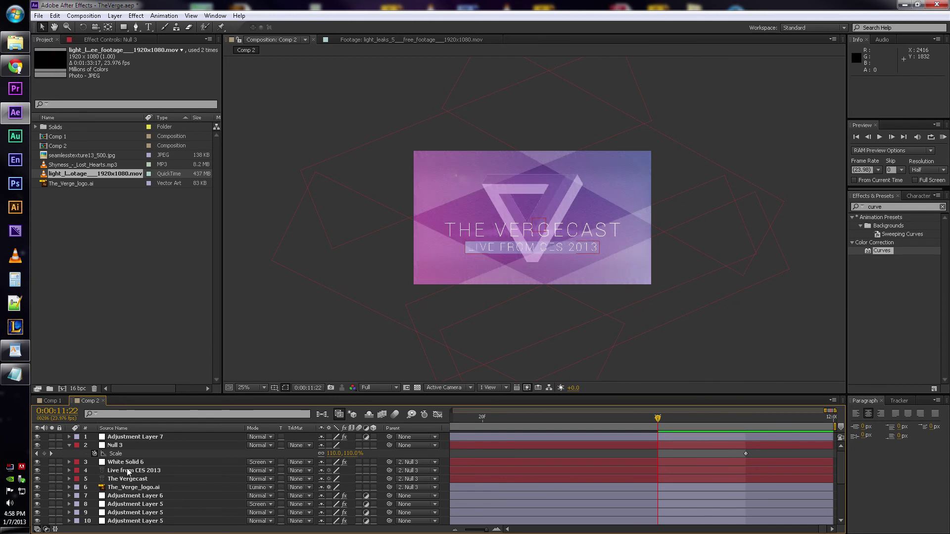
{"action": "left_click", "coordinate": [148, 436]}
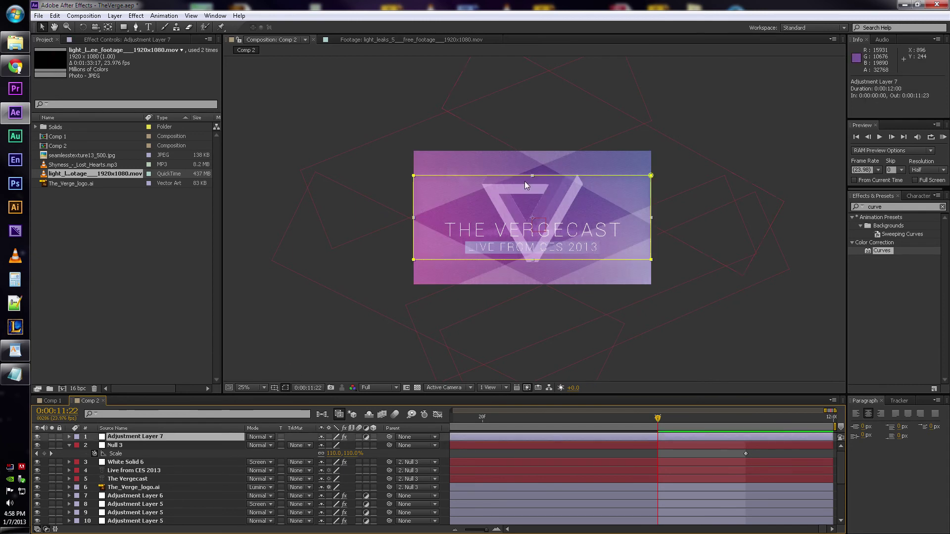
{"action": "left_click", "coordinate": [414, 236]}
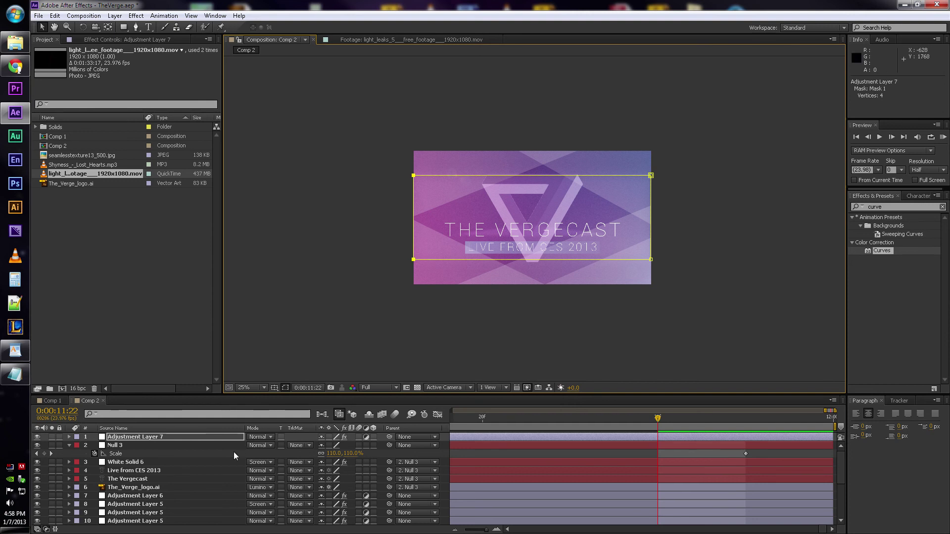
{"action": "key", "text": "m"}
{"action": "key", "text": "m"}
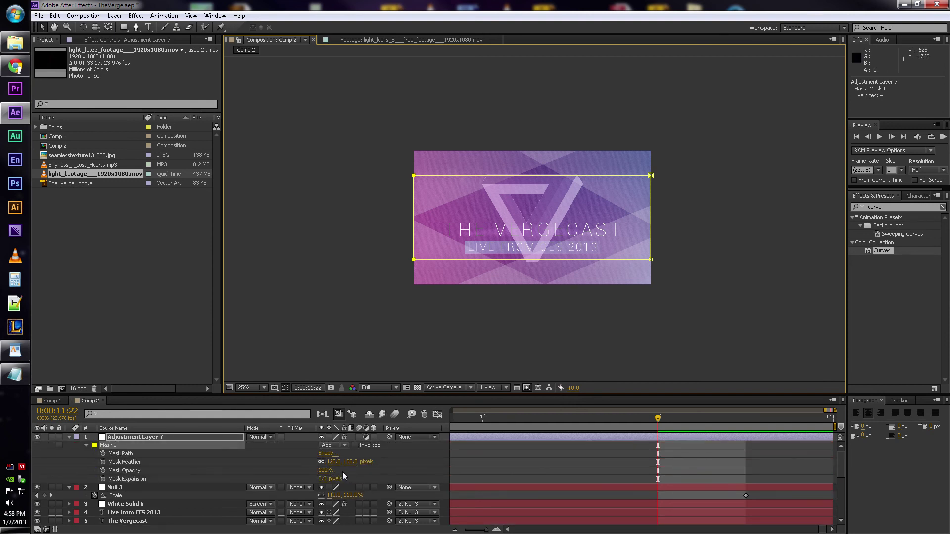
{"action": "left_click_drag", "start_coordinate": [346, 462], "coordinate": [368, 462]}
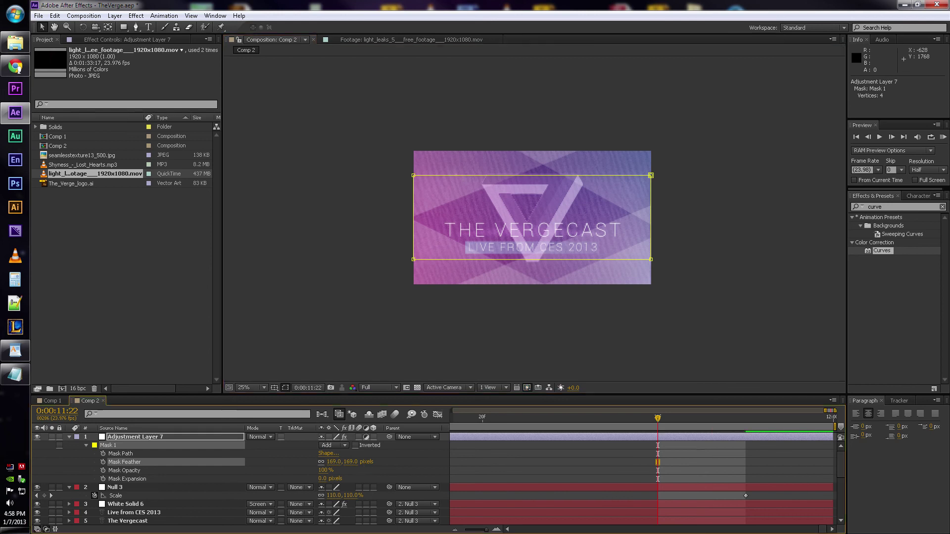
Step: Stretch Adjustment Layer 7's mask vertically by moving its upper and lower edges outward, just inside the frame's edges
{"action": "left_click", "coordinate": [539, 454]}
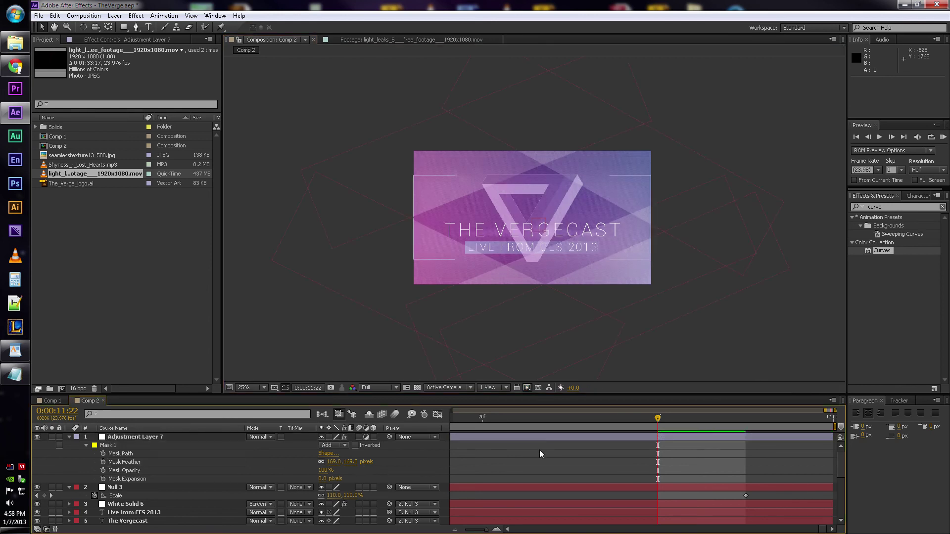
{"action": "left_click", "coordinate": [537, 436]}
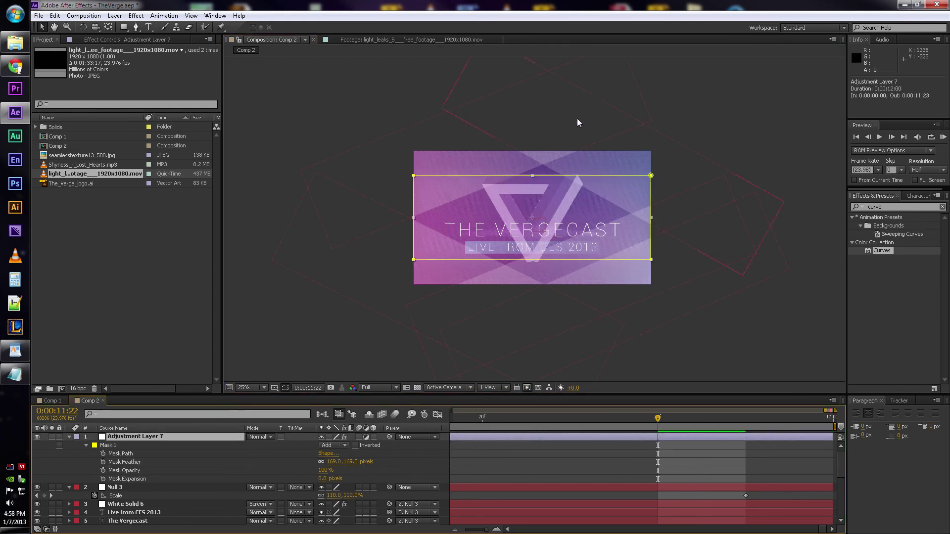
{"action": "left_click_drag", "start_coordinate": [573, 175], "coordinate": [574, 156]}
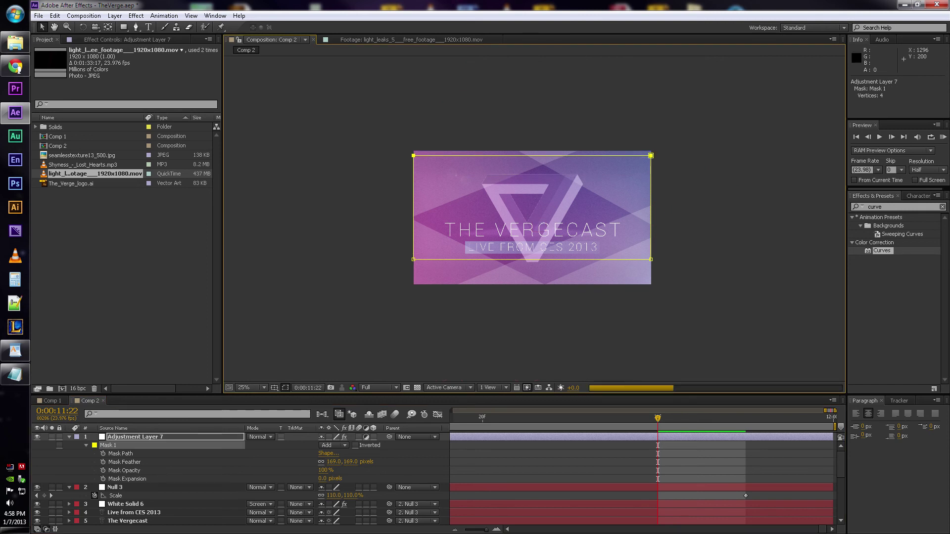
{"action": "left_click_drag", "start_coordinate": [571, 260], "coordinate": [571, 279]}
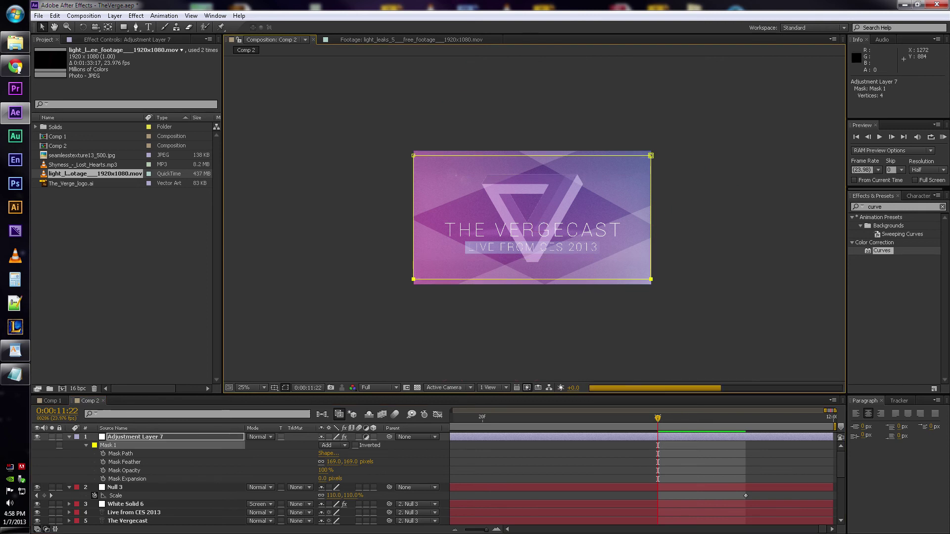
{"action": "scroll", "coordinate": [571, 279], "scroll_direction": "up", "scroll_amount": 1}
{"action": "left_click_drag", "start_coordinate": [571, 339], "coordinate": [572, 330]}
{"action": "left_click", "coordinate": [575, 92]}
{"action": "key", "text": "shift+Down"}
{"action": "key", "text": "shift+Down"}
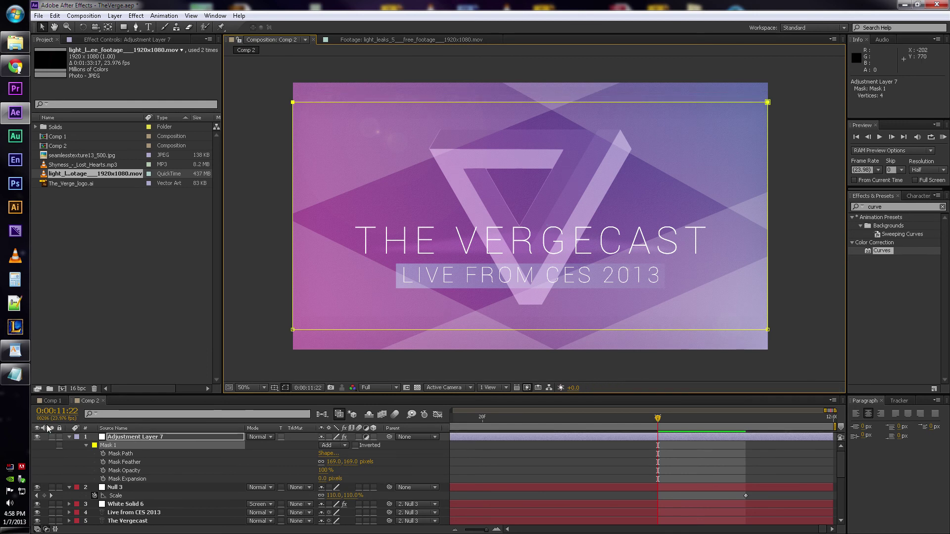
Step: Compare the image with Adjustment Layer 7 hidden and shown, and inspect the title at 100% magnification
{"action": "left_click", "coordinate": [37, 436]}
{"action": "left_click", "coordinate": [37, 437]}
{"action": "left_click", "coordinate": [517, 453]}
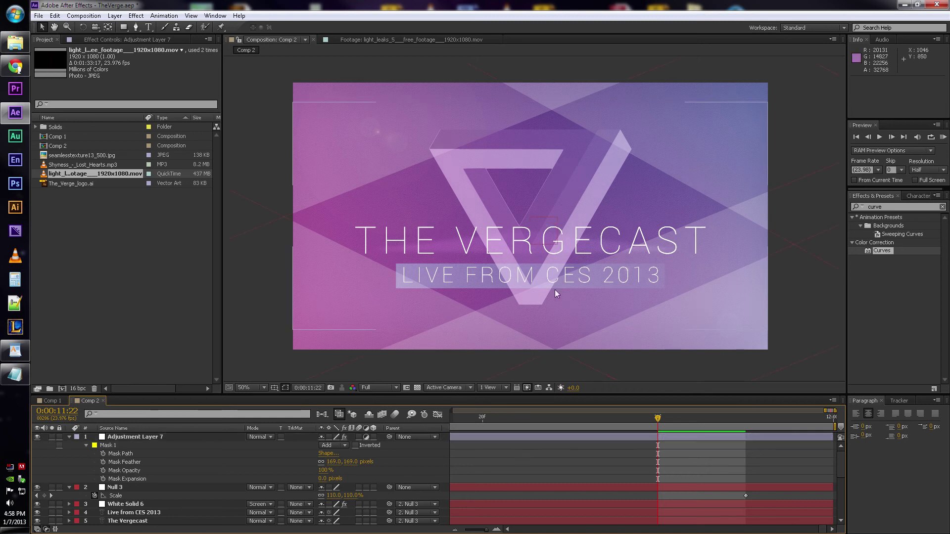
{"action": "key", "text": "slash"}
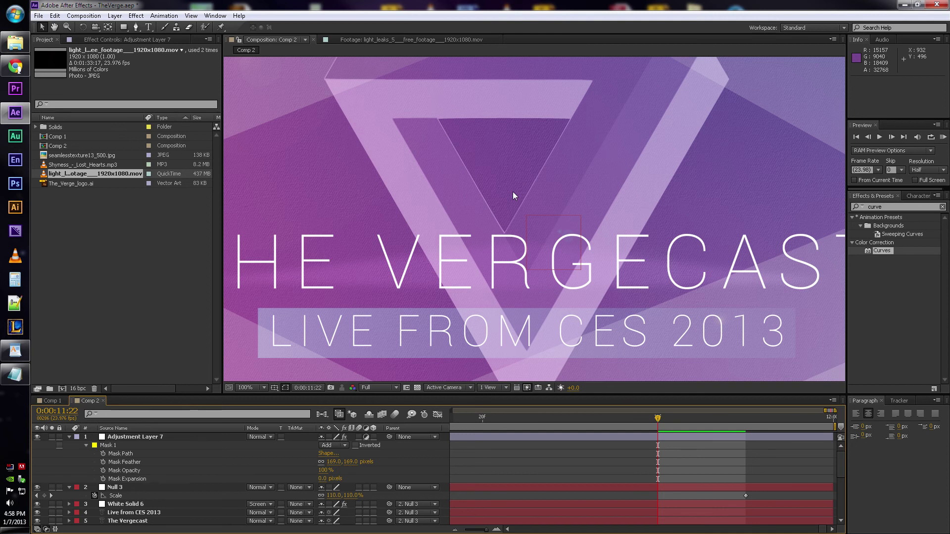
Step: Add Shyness_-_Lost_Hearts.mp3 to Comp 2 as a layer directly above Medium Gray-Blue Solid 4
{"action": "key", "text": "comma"}
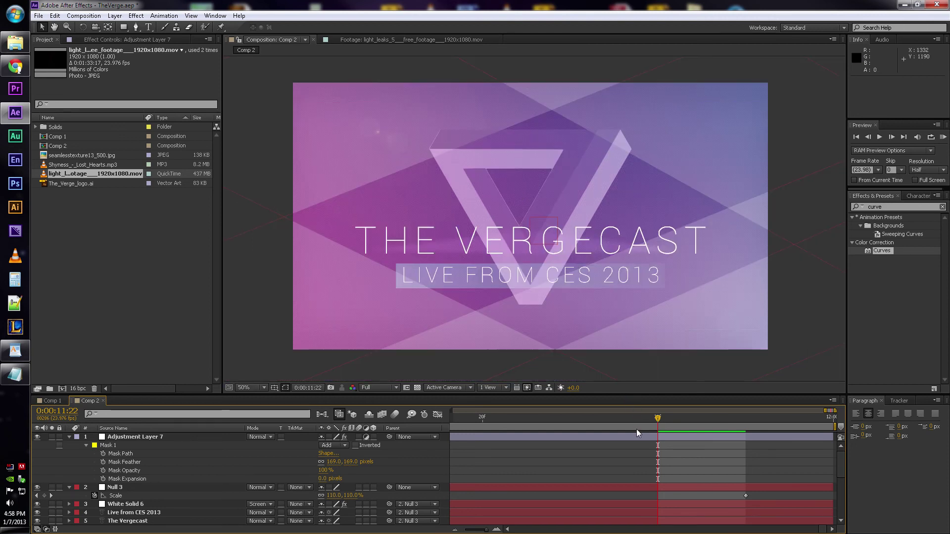
{"action": "key", "text": "minus"}
{"action": "key", "text": "minus"}
{"action": "key", "text": "minus"}
{"action": "key", "text": "minus"}
{"action": "key", "text": "minus"}
{"action": "key", "text": "minus"}
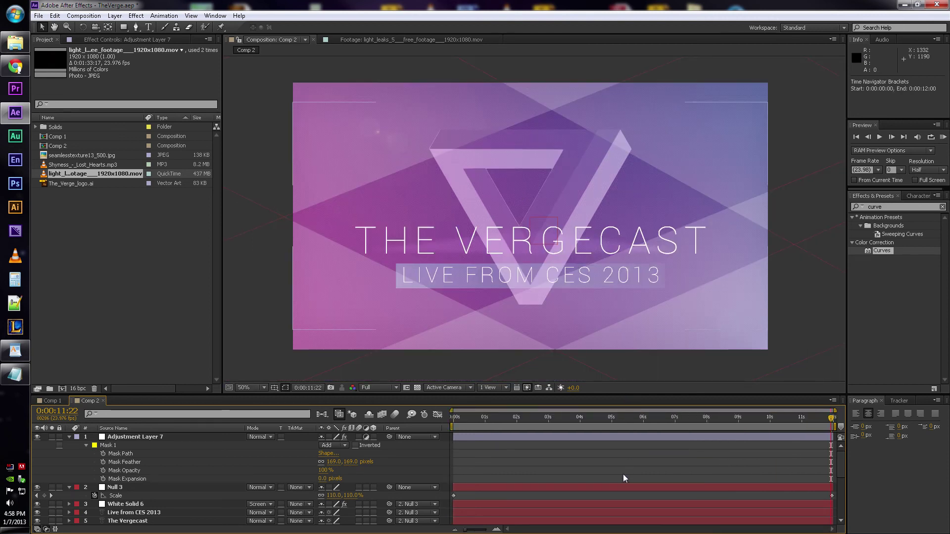
{"action": "key", "text": "u"}
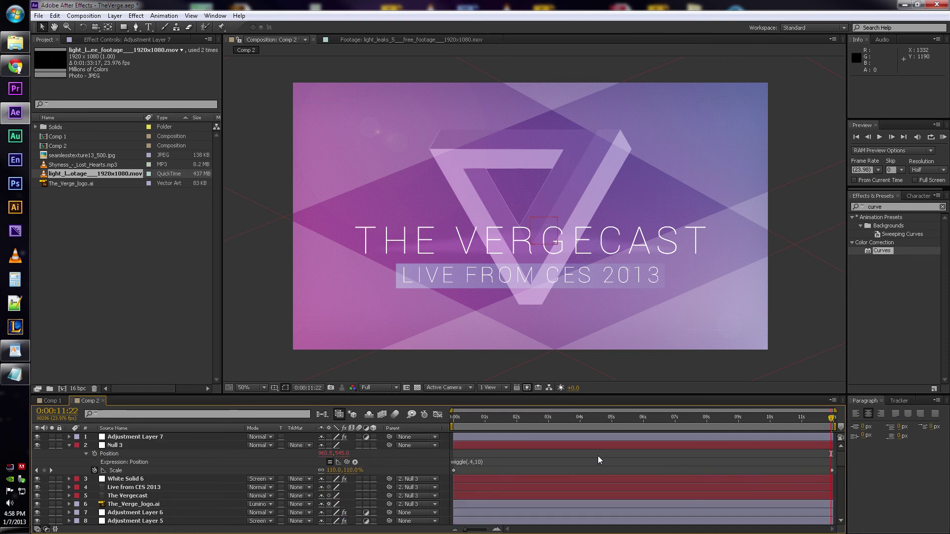
{"action": "key", "text": "u"}
{"action": "left_click_drag", "start_coordinate": [66, 165], "coordinate": [118, 515]}
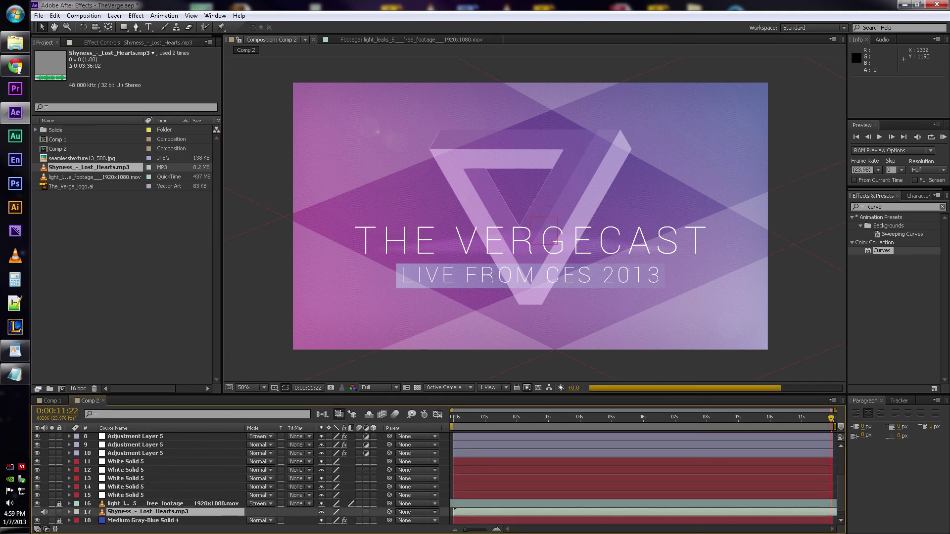
Step: Lock the White Solid 5 layers and all layers above them, up to and including Adjustment Layer 7
{"action": "left_click_drag", "start_coordinate": [61, 461], "coordinate": [60, 495]}
{"action": "scroll", "coordinate": [91, 487], "scroll_direction": "up", "scroll_amount": 4}
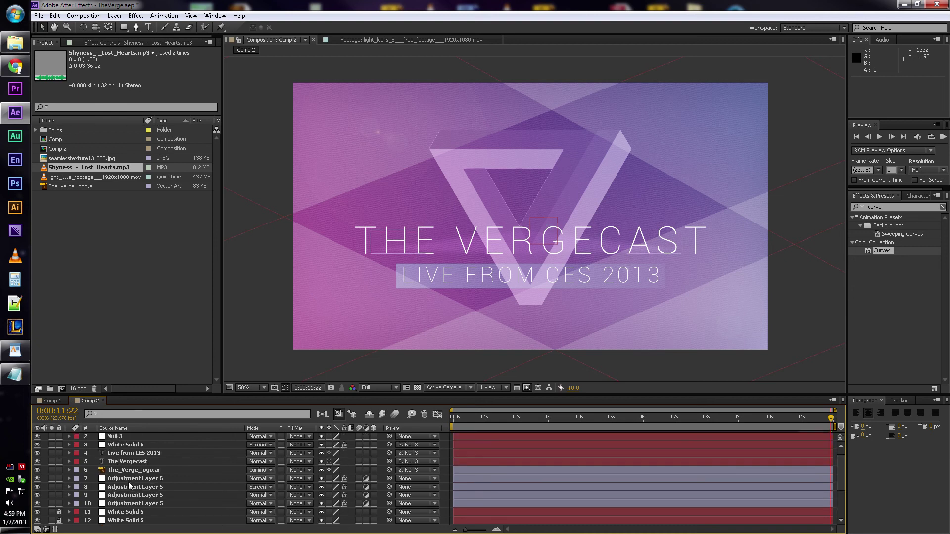
{"action": "left_click_drag", "start_coordinate": [60, 505], "coordinate": [61, 486]}
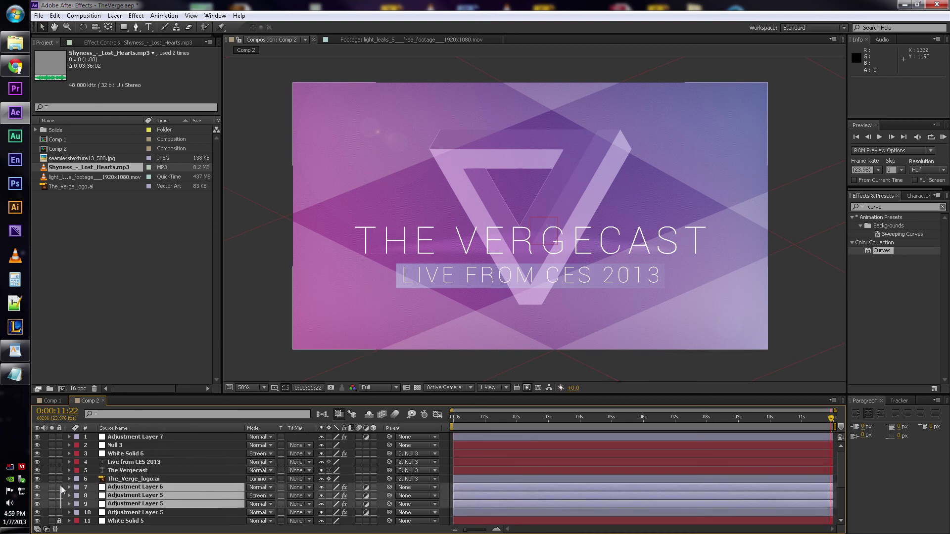
{"action": "left_click", "coordinate": [117, 513]}
{"action": "left_click_drag", "start_coordinate": [117, 513], "coordinate": [134, 441]}
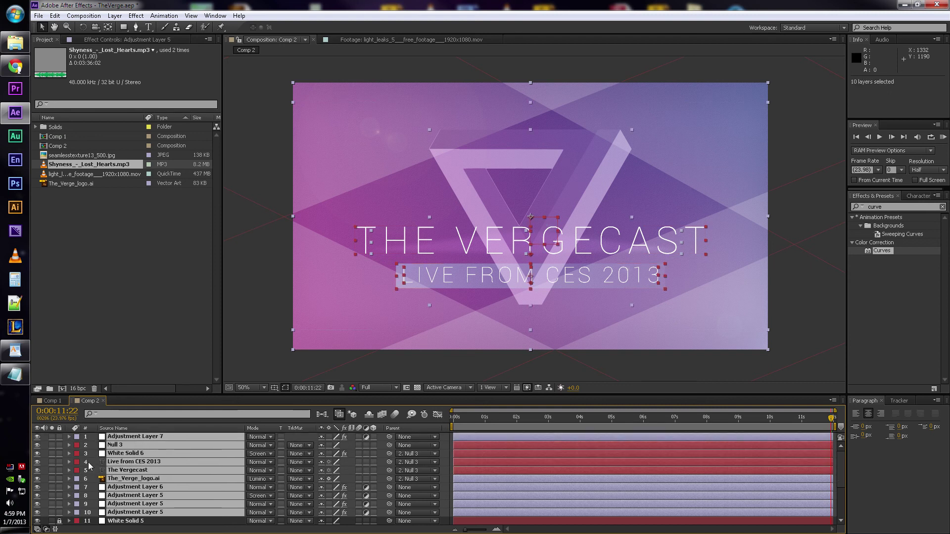
{"action": "left_click_drag", "start_coordinate": [60, 437], "coordinate": [59, 512]}
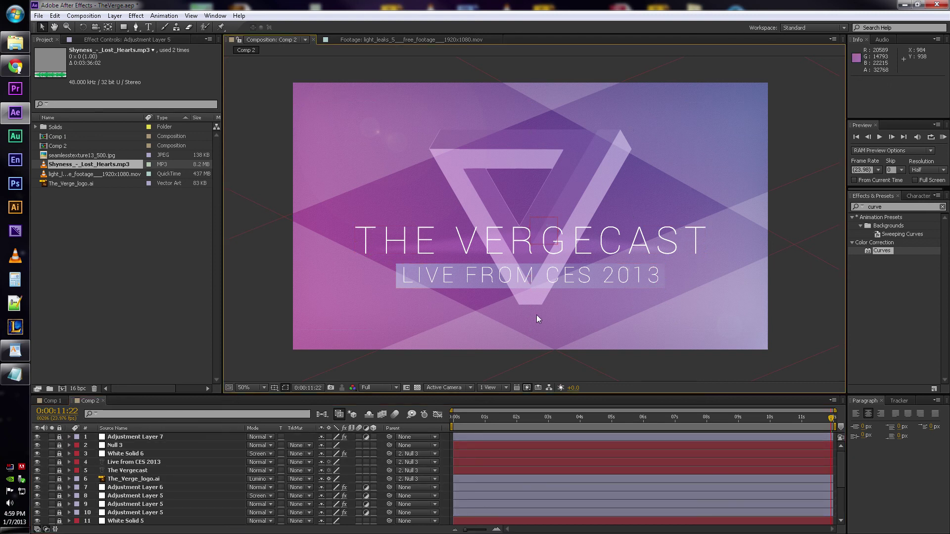
Step: Reveal the audio waveform of the Shyness_-_Lost_Hearts.mp3 layer and maximize the timeline
{"action": "scroll", "coordinate": [529, 319], "scroll_direction": "down", "scroll_amount": 6}
{"action": "scroll", "coordinate": [529, 322], "scroll_direction": "up", "scroll_amount": 6}
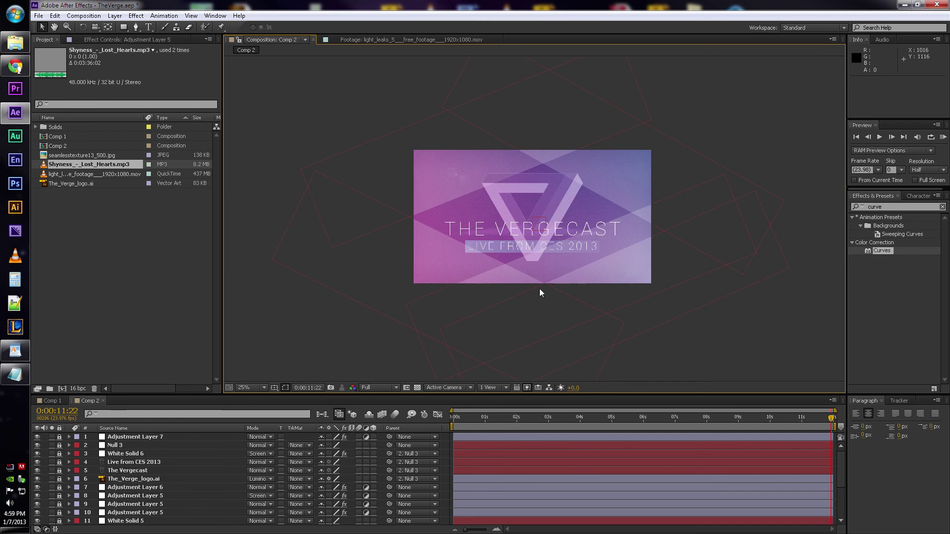
{"action": "scroll", "coordinate": [519, 451], "scroll_direction": "down", "scroll_amount": 3}
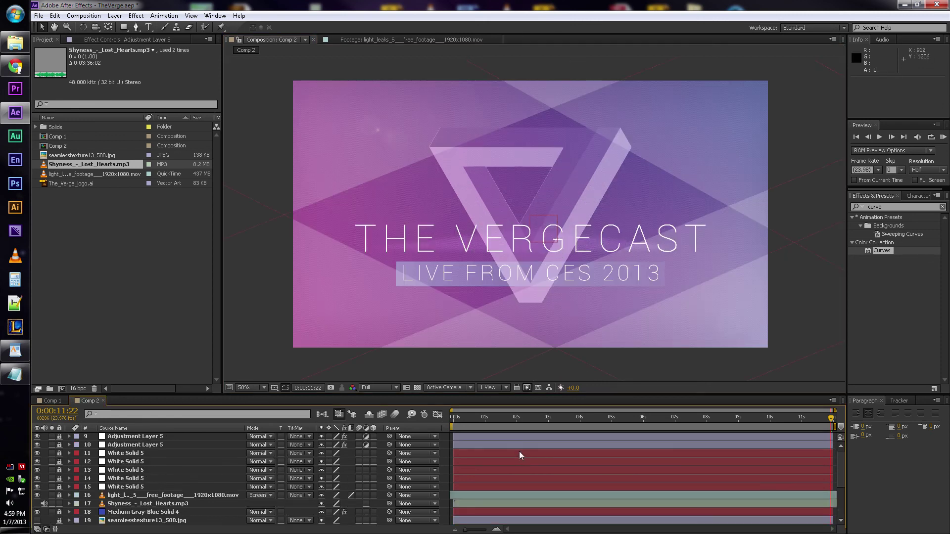
{"action": "left_click", "coordinate": [118, 504]}
{"action": "key", "text": "l"}
{"action": "key", "text": "l"}
{"action": "key", "text": "grave"}
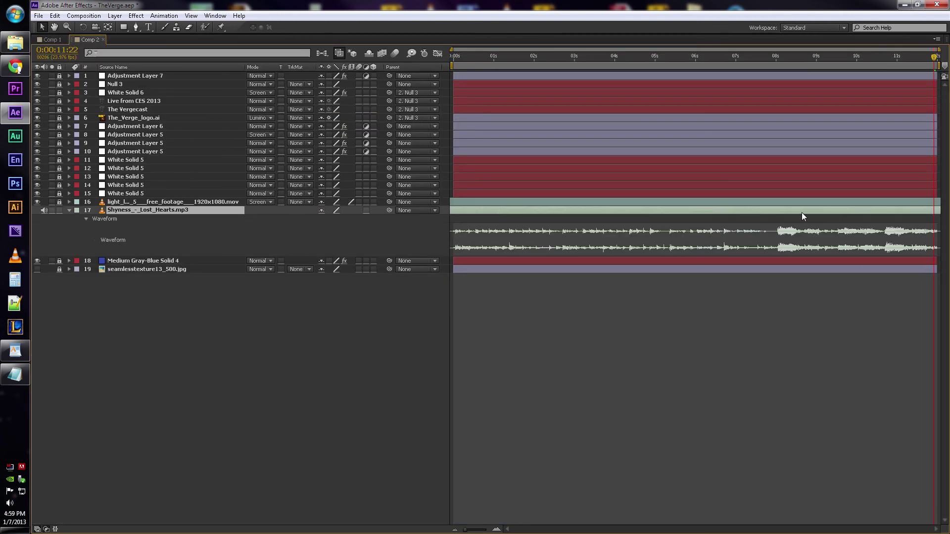
Step: Trim the end of the music layer at 0:00:08:00, just before the loud section of the waveform
{"action": "left_click", "coordinate": [779, 67]}
{"action": "key", "text": "semicolon"}
{"action": "left_click", "coordinate": [620, 62]}
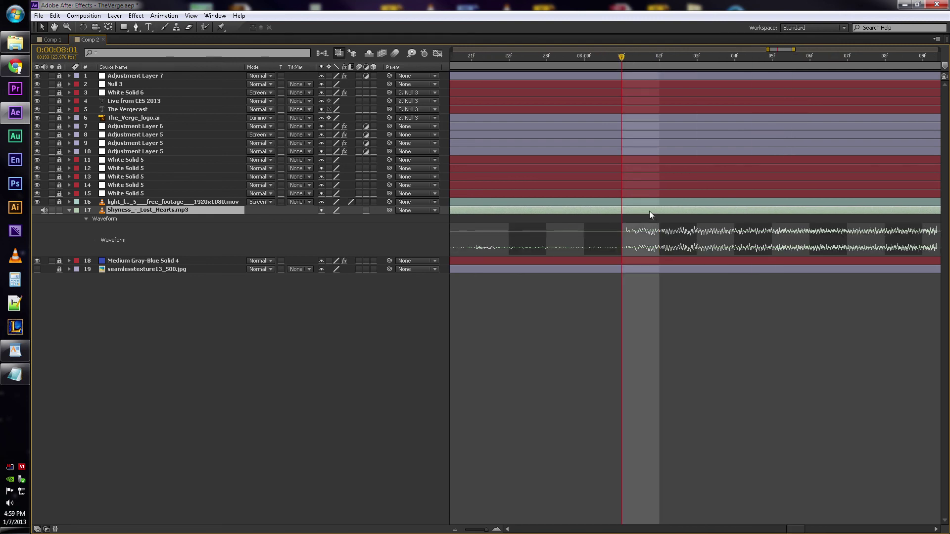
{"action": "key", "text": "Page_Up"}
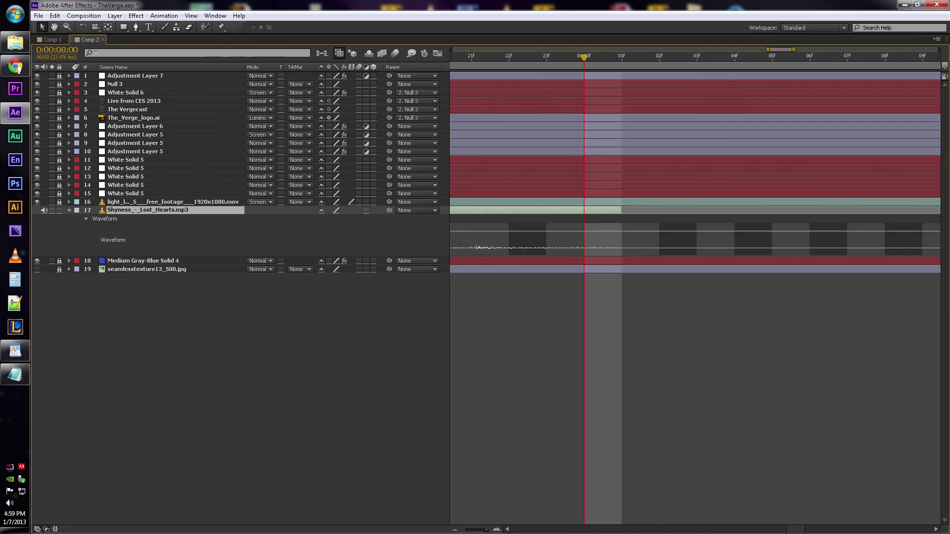
{"action": "key", "text": "semicolon"}
{"action": "key", "text": "minus"}
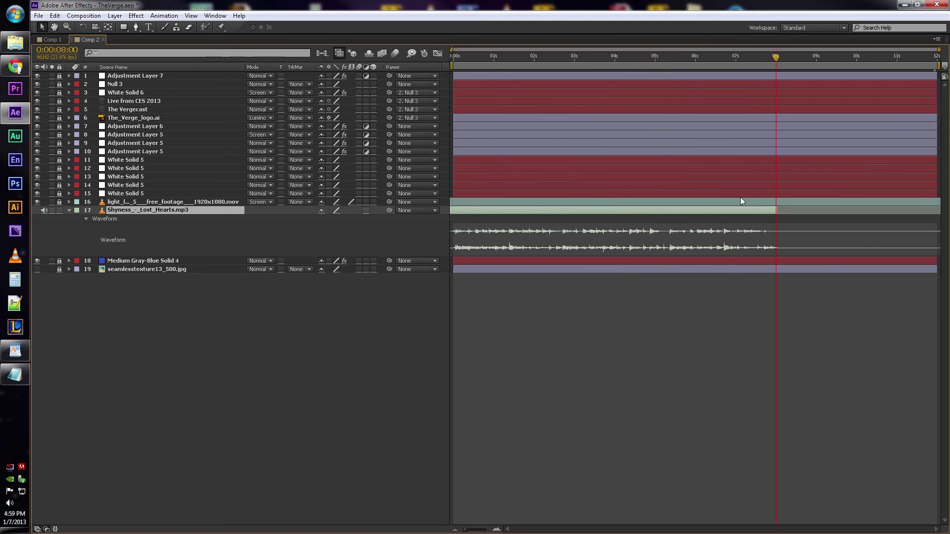
Step: Slide the trimmed music layer later in time so that it ends at the composition's last frame, 0:00:11:23
{"action": "left_click_drag", "start_coordinate": [761, 211], "coordinate": [918, 216]}
{"action": "left_click_drag", "start_coordinate": [929, 60], "coordinate": [944, 63]}
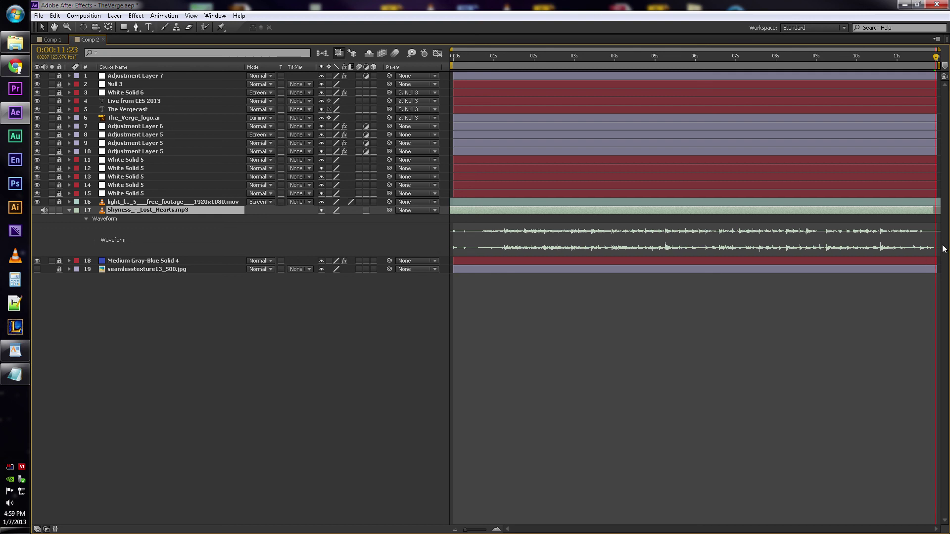
{"action": "key", "text": "equal"}
{"action": "key", "text": "equal"}
{"action": "key", "text": "equal"}
{"action": "key", "text": "equal"}
{"action": "left_click_drag", "start_coordinate": [848, 212], "coordinate": [903, 215]}
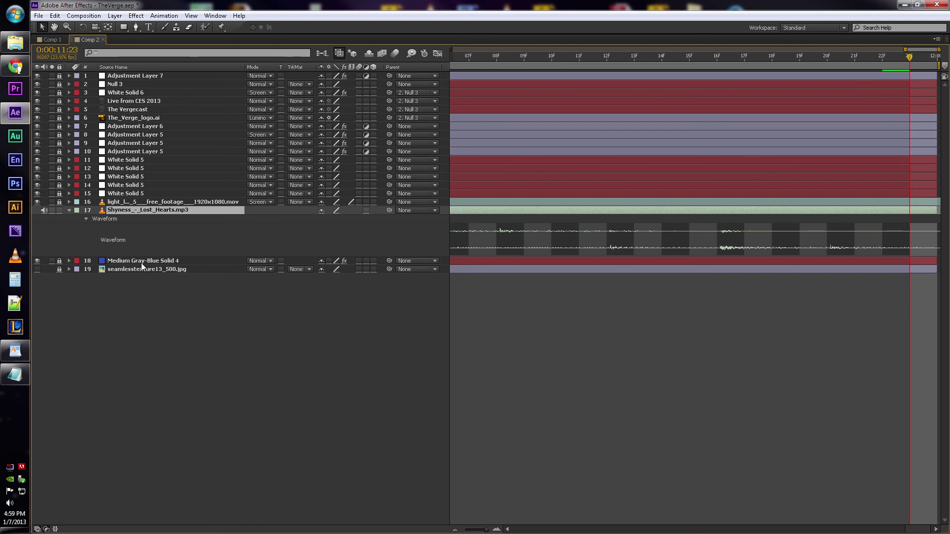
Step: Enable Audio Levels keyframing on the music layer and set the level to -48 dB at 0:00:11:23
{"action": "key", "text": "l"}
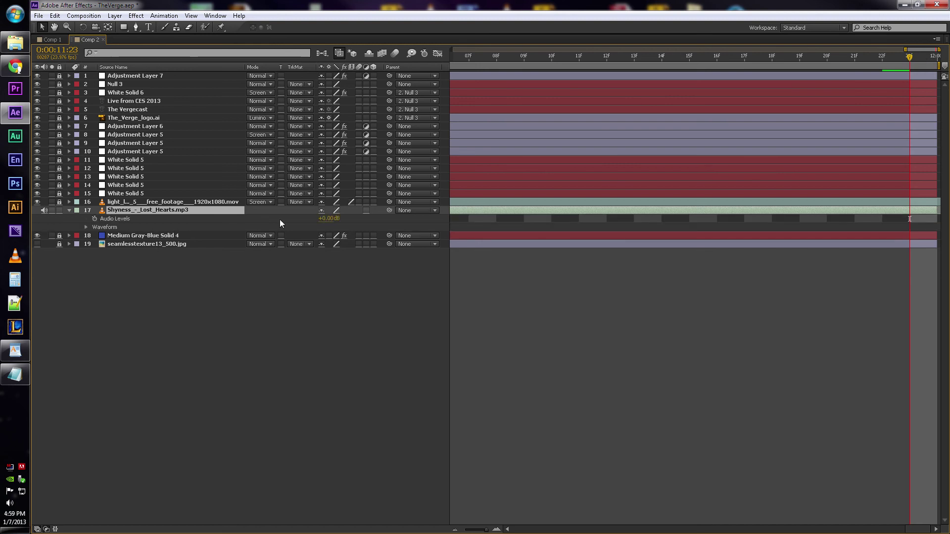
{"action": "left_click", "coordinate": [93, 223]}
{"action": "left_click", "coordinate": [94, 220]}
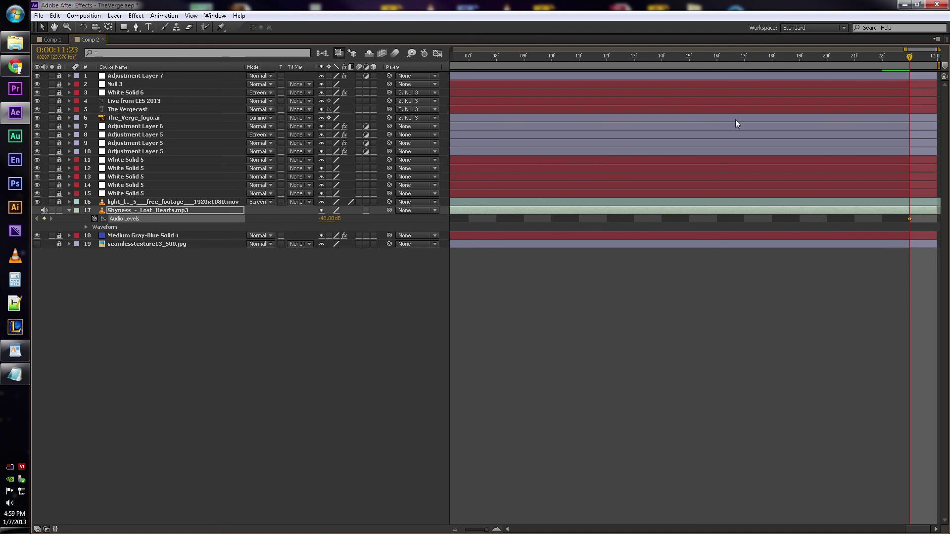
{"action": "scroll", "coordinate": [817, 133], "scroll_direction": "down", "scroll_amount": 4}
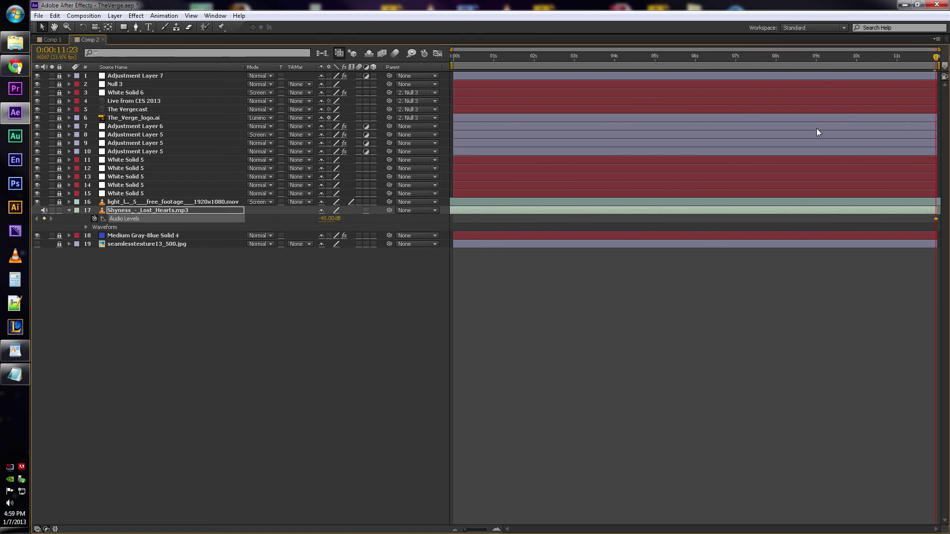
Step: Add Audio Levels keyframes of -10 dB to the music layer at 0:00:11:00 and 0:00:01:11
{"action": "left_click_drag", "start_coordinate": [919, 59], "coordinate": [896, 58]}
{"action": "left_click", "coordinate": [335, 217]}
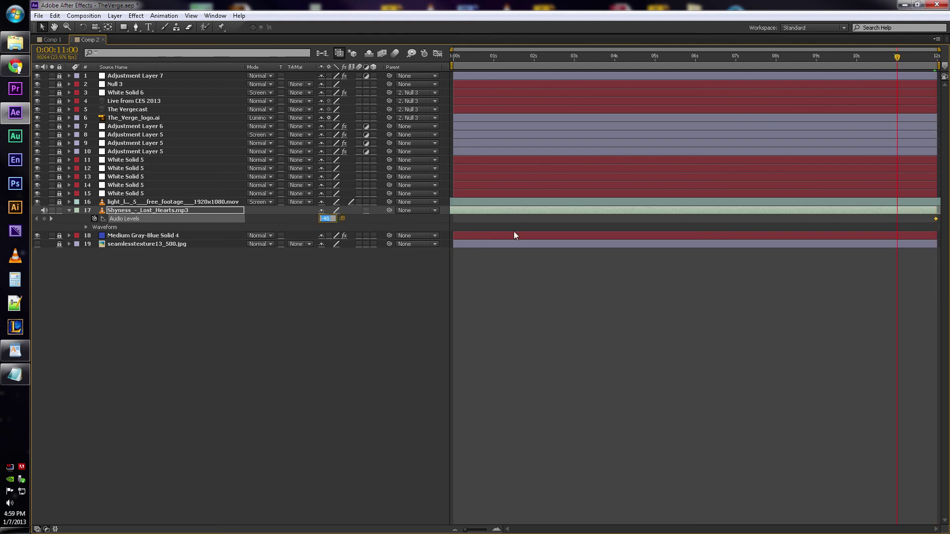
{"action": "key", "text": "Return"}
{"action": "left_click", "coordinate": [500, 63]}
{"action": "left_click", "coordinate": [512, 57]}
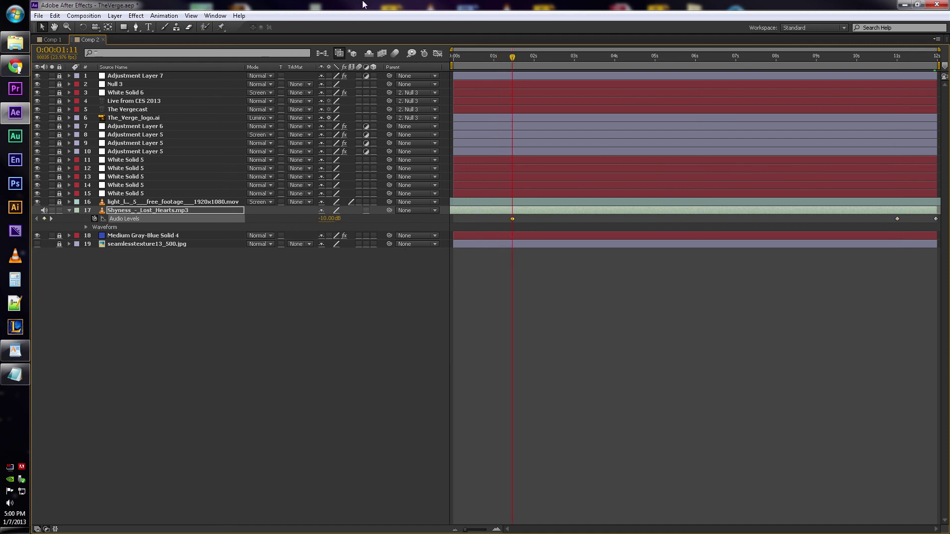
Step: Keyframe the music's Audio Levels at -48 dB at 0:00:00:00 and restore the timeline to its normal size
{"action": "key", "text": "Home"}
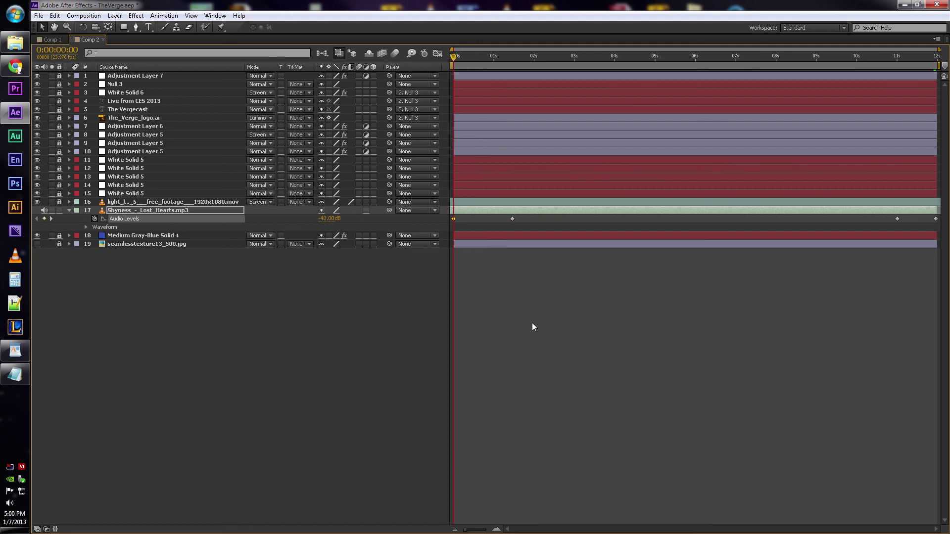
{"action": "left_click_drag", "start_coordinate": [464, 62], "coordinate": [518, 58]}
{"action": "left_click", "coordinate": [574, 377]}
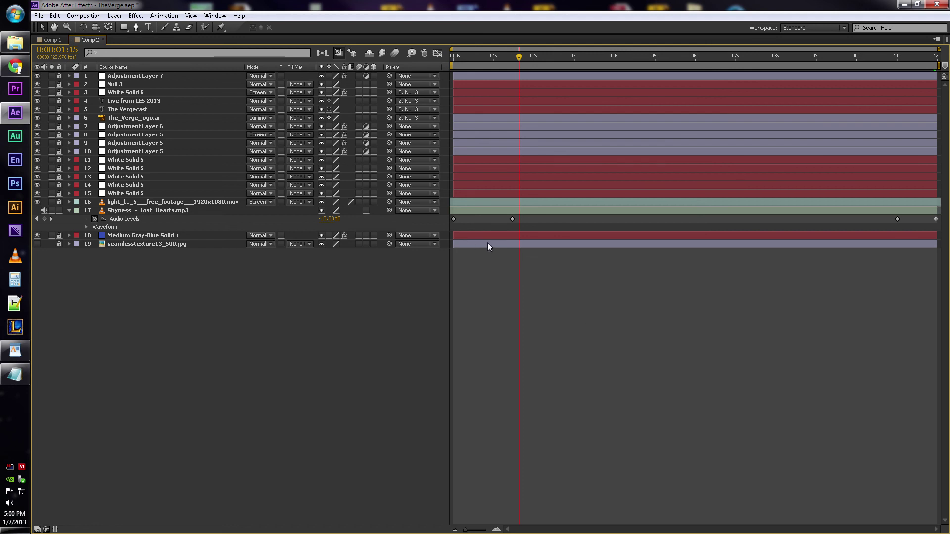
{"action": "key", "text": "grave"}
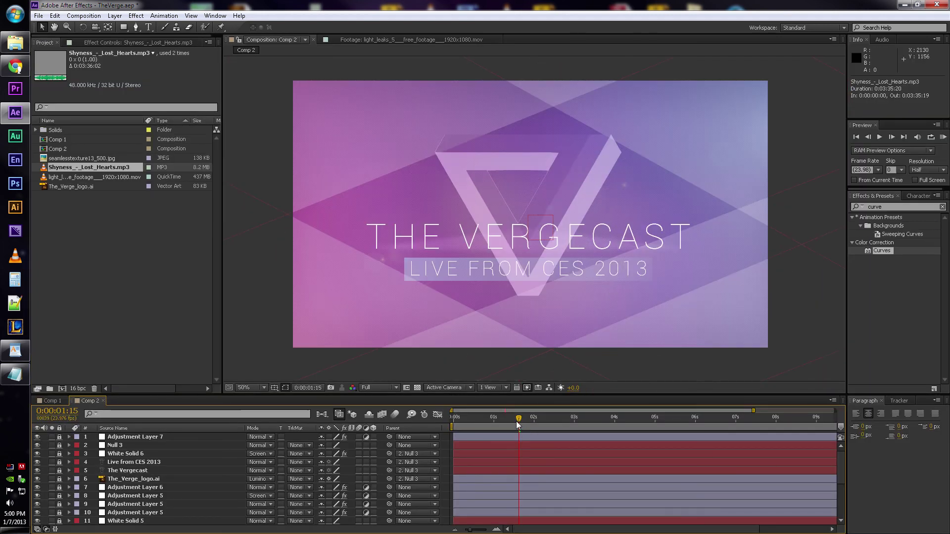
Step: Compare the first frame of Comp 2 with that of Comp 1
{"action": "left_click_drag", "start_coordinate": [517, 420], "coordinate": [424, 416]}
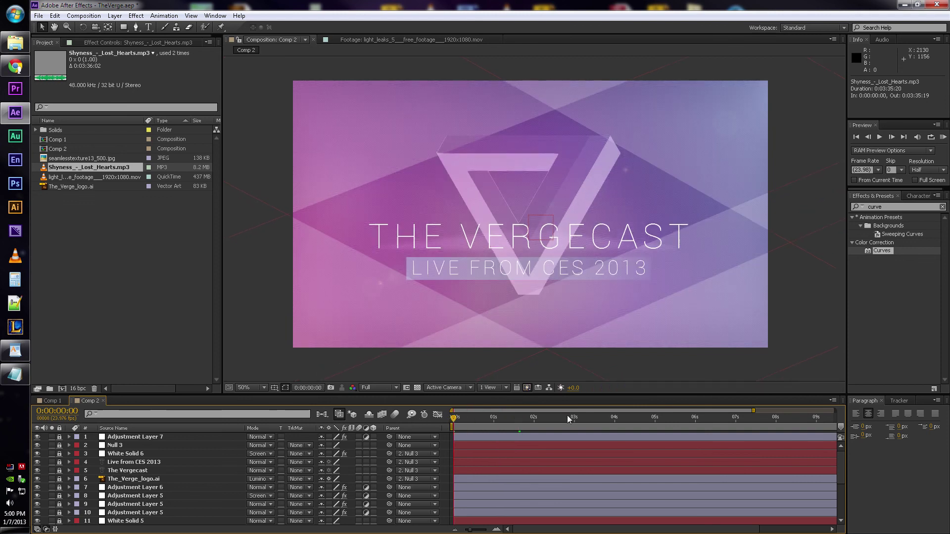
{"action": "left_click", "coordinate": [46, 402]}
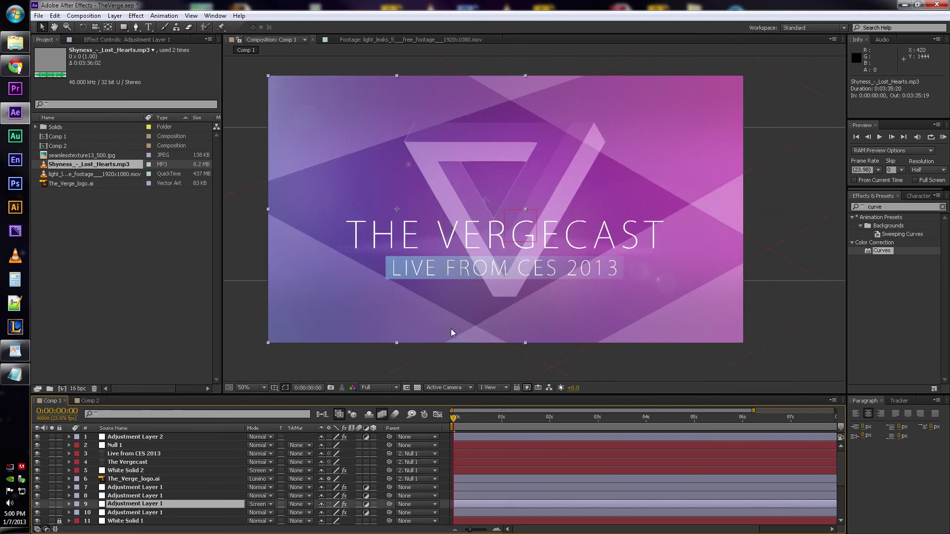
{"action": "left_click", "coordinate": [84, 400]}
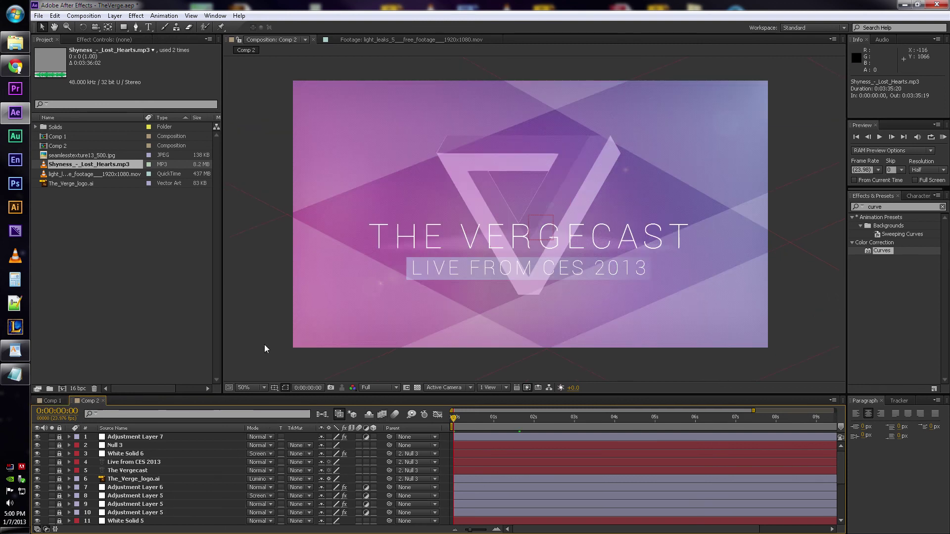
{"action": "left_click", "coordinate": [52, 401]}
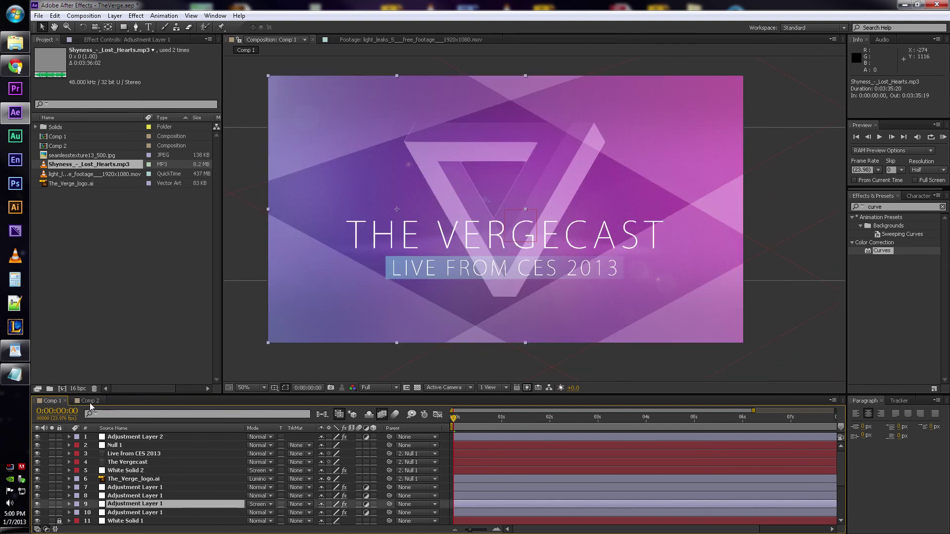
{"action": "left_click", "coordinate": [103, 401]}
Step: At 0:00:04:23, darken the shadows in the RGB curve of the lowest Adjustment Layer 5, and lock that layer again
{"action": "left_click", "coordinate": [654, 418]}
{"action": "left_click", "coordinate": [648, 418]}
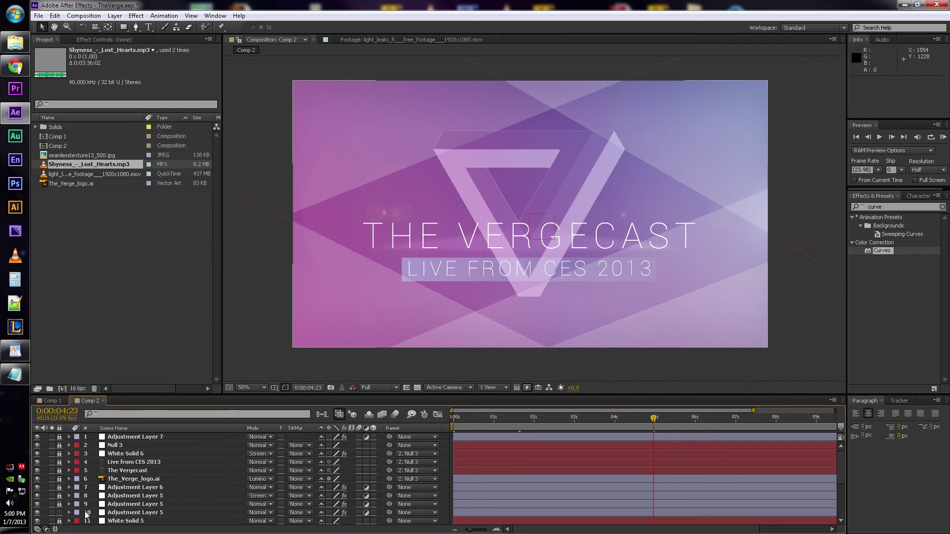
{"action": "left_click", "coordinate": [124, 513]}
{"action": "left_click", "coordinate": [114, 38]}
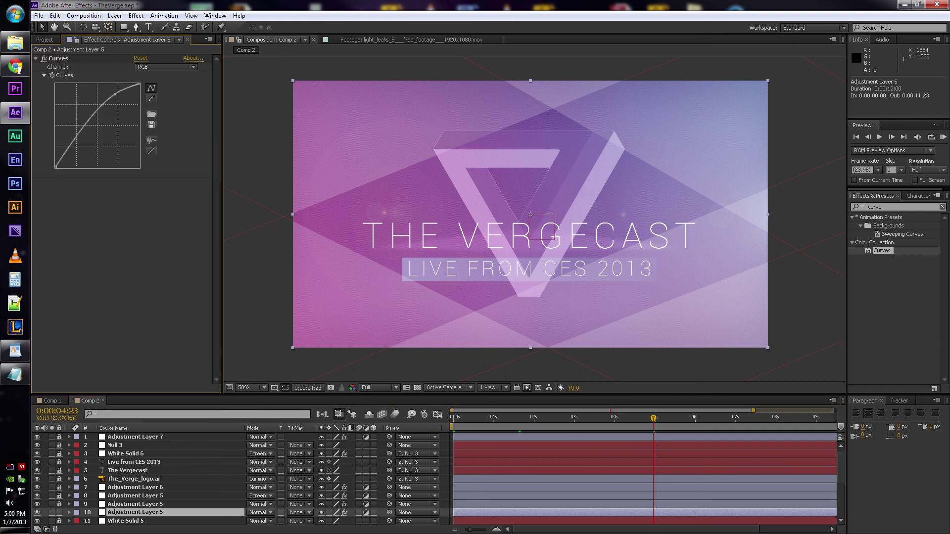
{"action": "left_click_drag", "start_coordinate": [70, 146], "coordinate": [69, 151]}
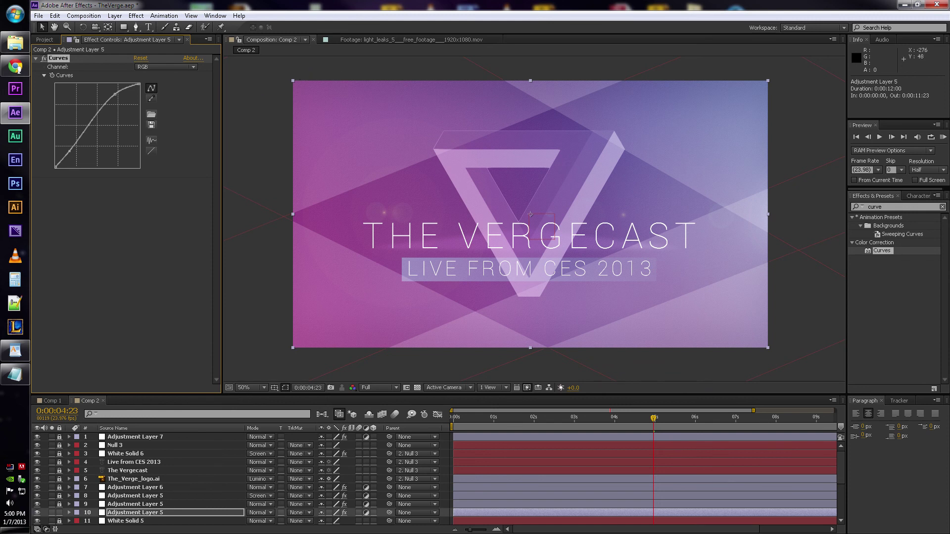
{"action": "left_click_drag", "start_coordinate": [70, 152], "coordinate": [69, 150]}
{"action": "left_click", "coordinate": [59, 512]}
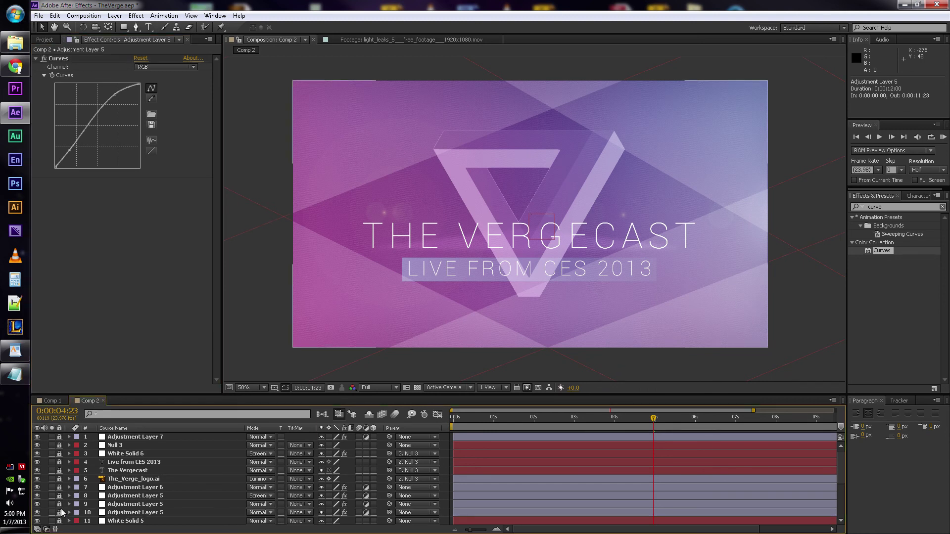
Step: Compare late frames of Comp 1 with the frame at 0:00:11:03 in Comp 2, showing each composition's full duration
{"action": "left_click", "coordinate": [60, 402]}
{"action": "left_click", "coordinate": [810, 418]}
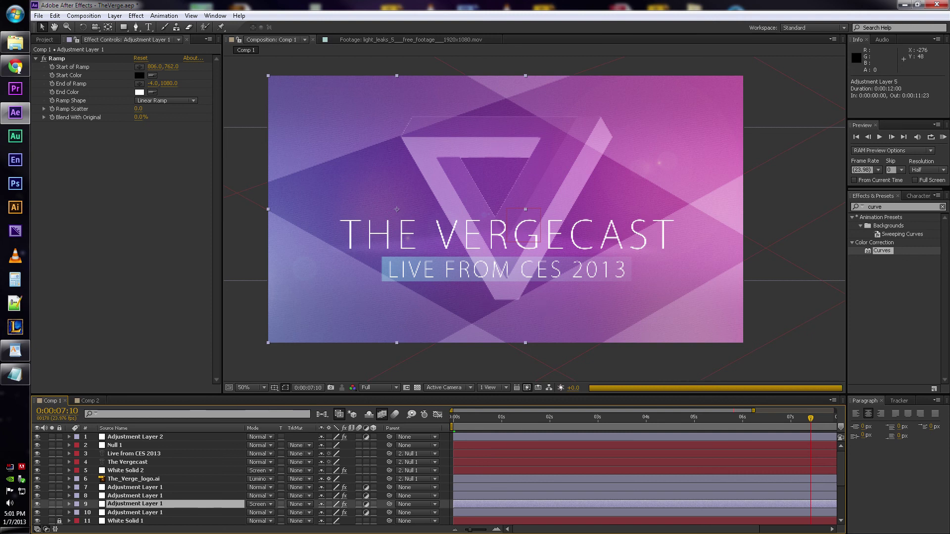
{"action": "left_click_drag", "start_coordinate": [753, 411], "coordinate": [835, 411]}
{"action": "left_click", "coordinate": [820, 418]}
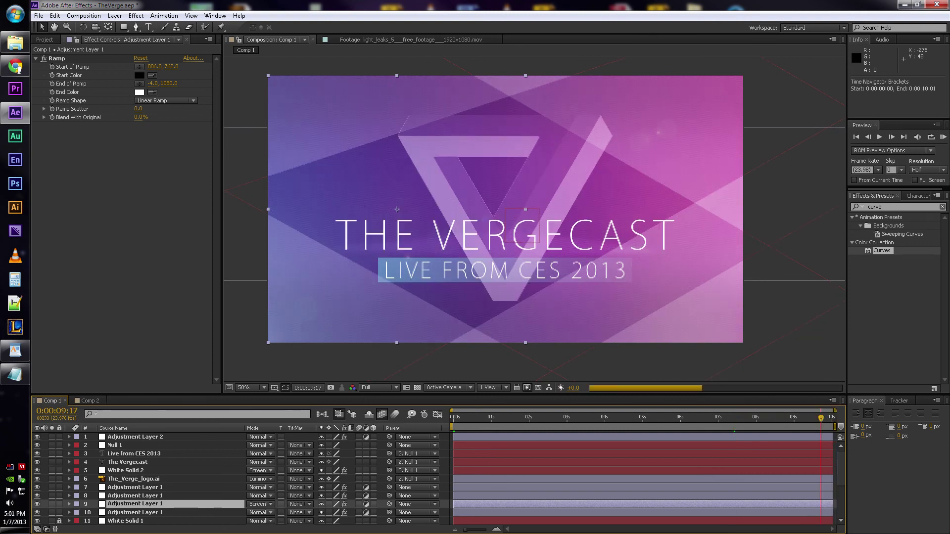
{"action": "left_click", "coordinate": [87, 401]}
{"action": "scroll", "coordinate": [794, 414], "scroll_direction": "down", "scroll_amount": 4}
{"action": "key", "text": "minus"}
{"action": "left_click", "coordinate": [805, 418]}
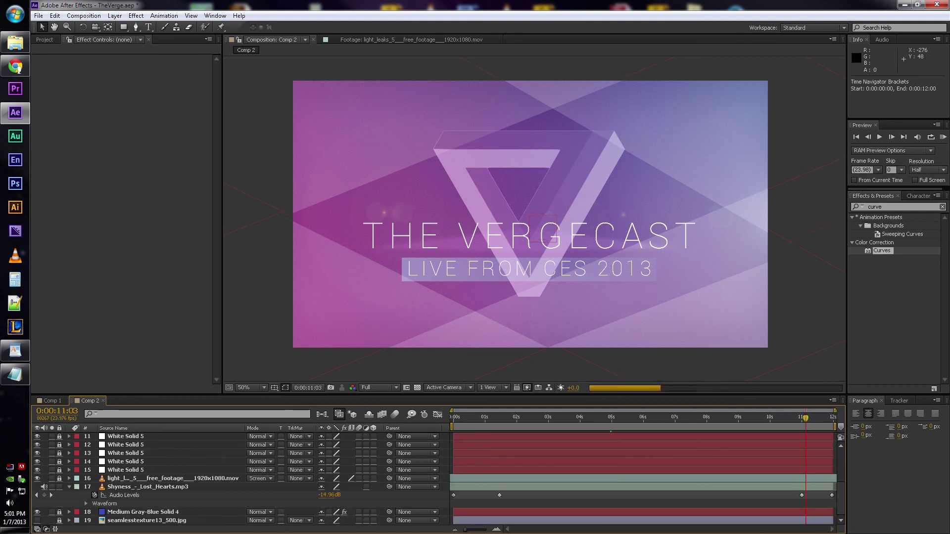
Step: Compare the colors of the late title frame in Comp 1 with those of Comp 2 at 0:00:11:03
{"action": "left_click", "coordinate": [49, 400]}
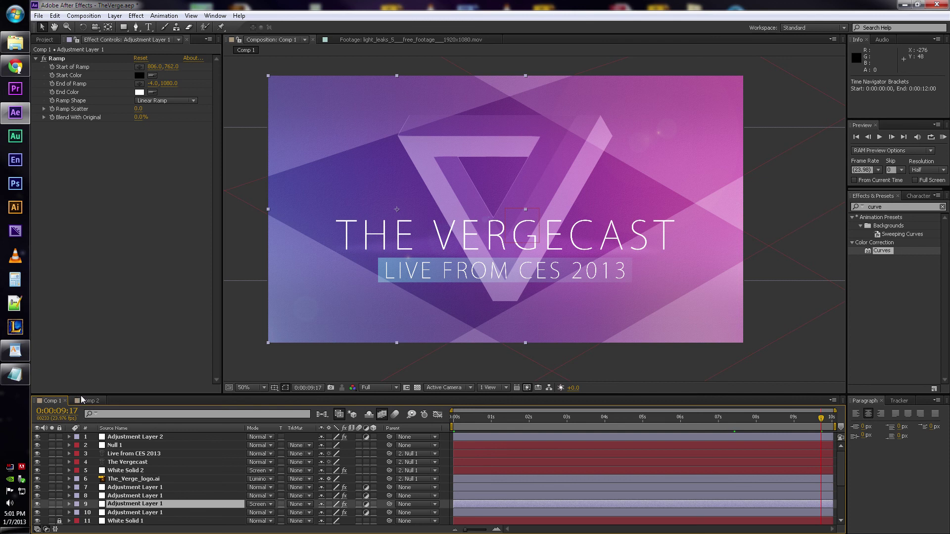
{"action": "left_click", "coordinate": [88, 400]}
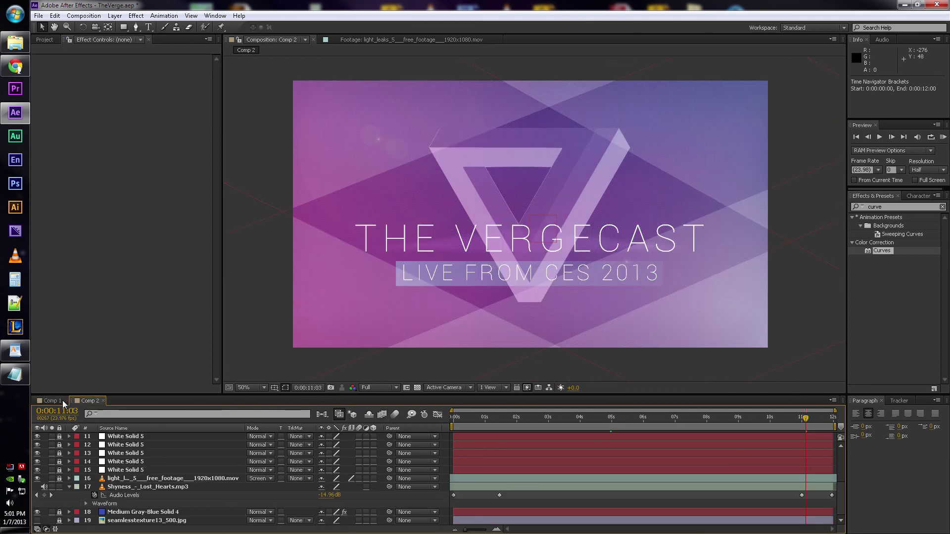
{"action": "left_click", "coordinate": [62, 400]}
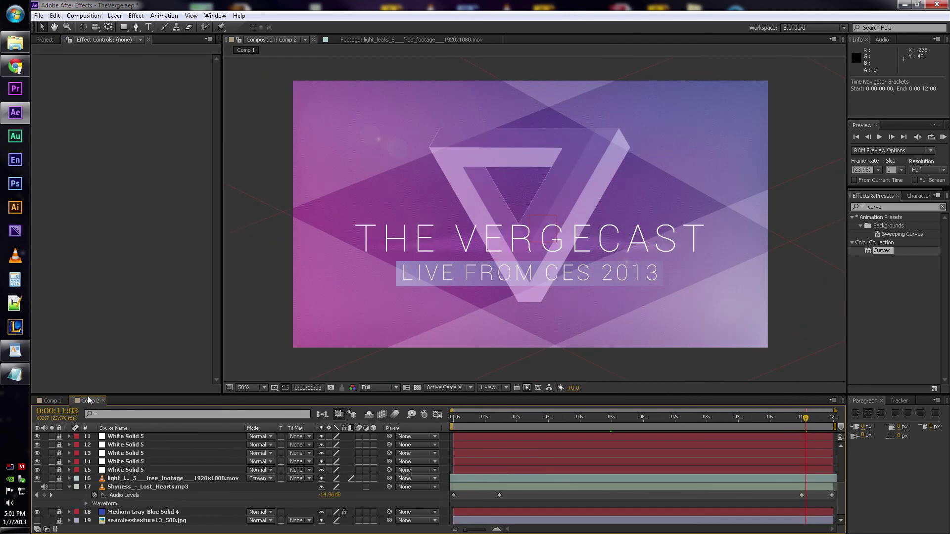
{"action": "left_click", "coordinate": [89, 401]}
{"action": "left_click", "coordinate": [904, 285]}
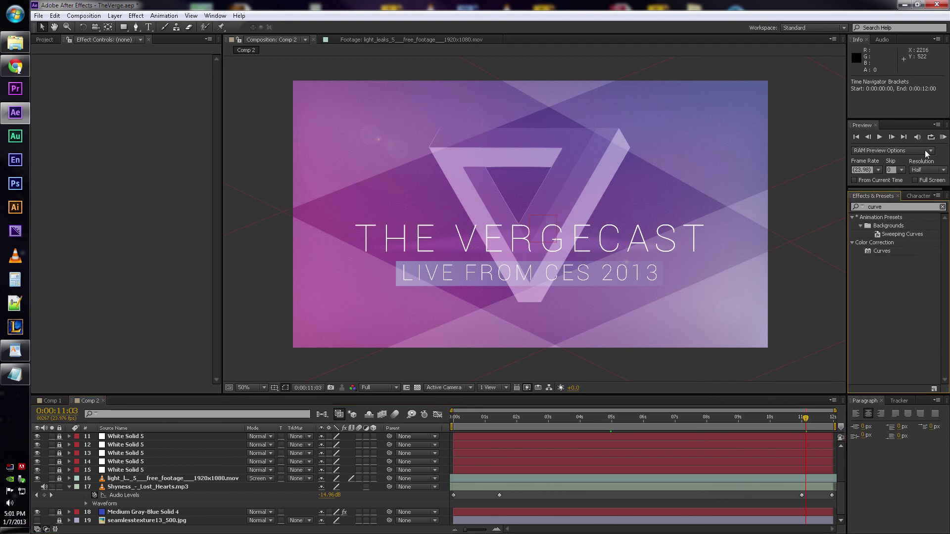
Step: Enable frame blending for Comp 2 and start a RAM preview of the composition
{"action": "left_click", "coordinate": [942, 138]}
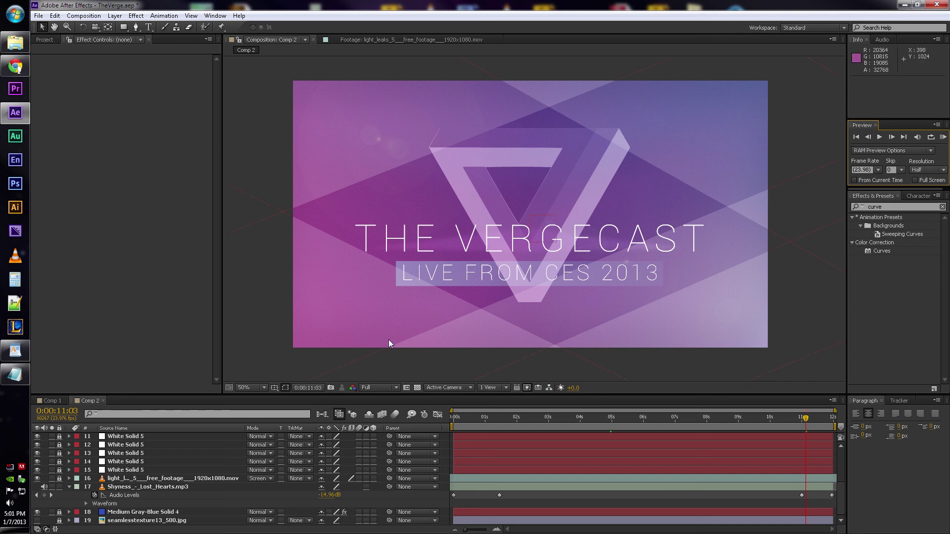
{"action": "left_click", "coordinate": [517, 496]}
{"action": "left_click", "coordinate": [381, 414]}
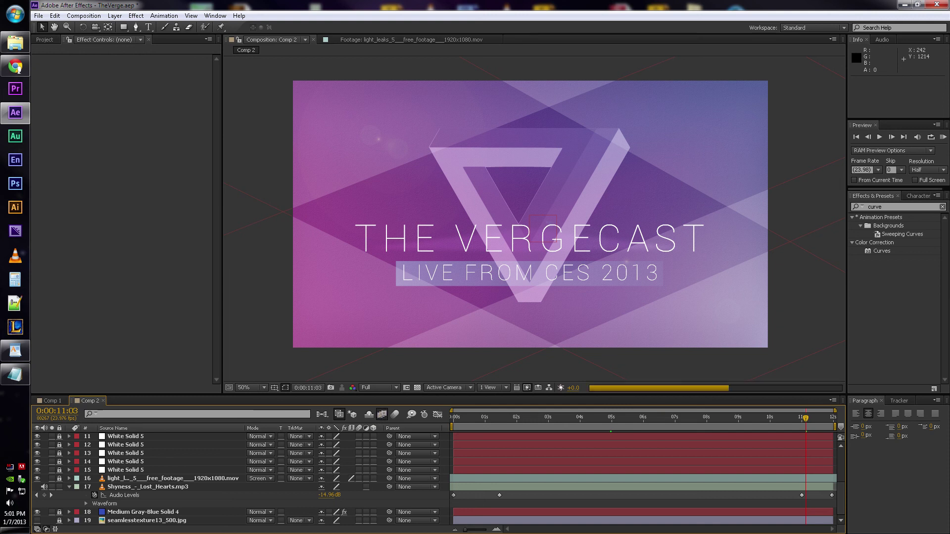
{"action": "left_click", "coordinate": [942, 138]}
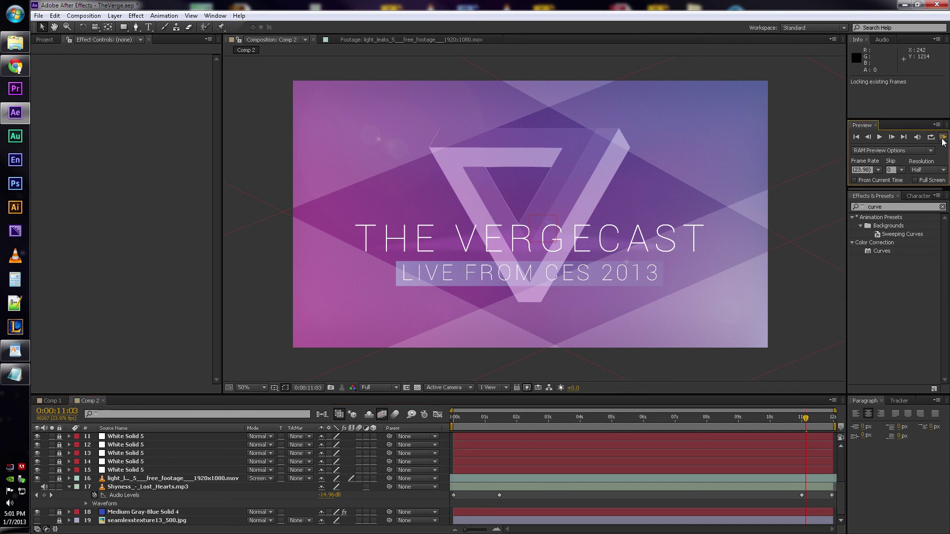